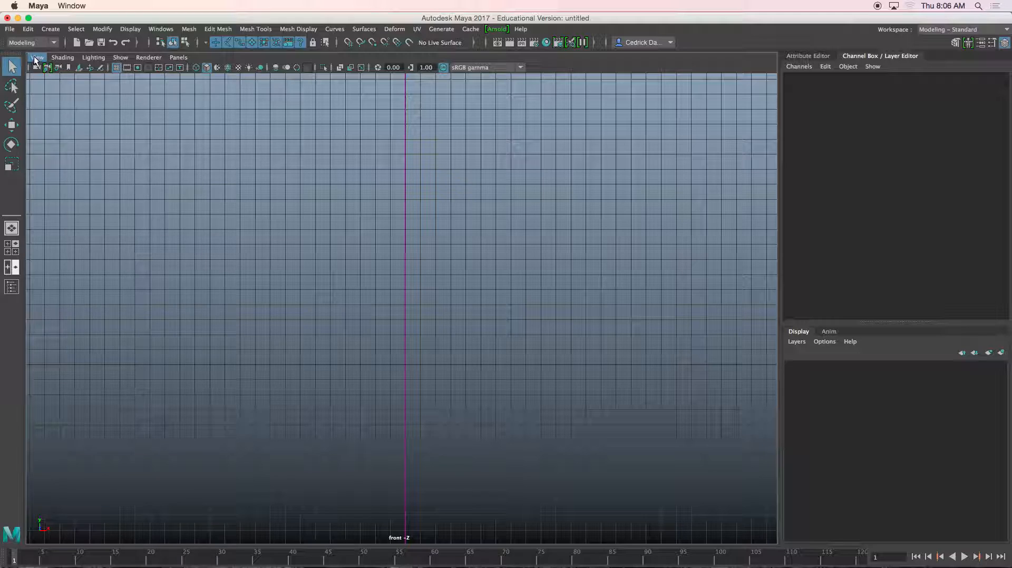
- Import the beach room image from the server's Block 1, Qtr 2, Resources, BedroomProject folder as an image plane in the front view
{"action": "mouse_move", "coordinate": [111, 289]}
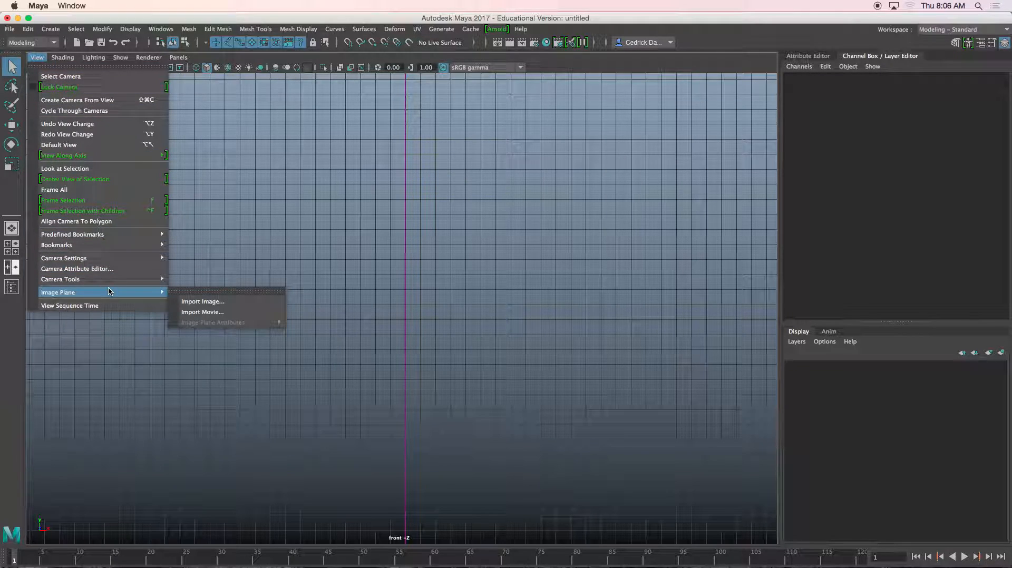
{"action": "left_click", "coordinate": [196, 295]}
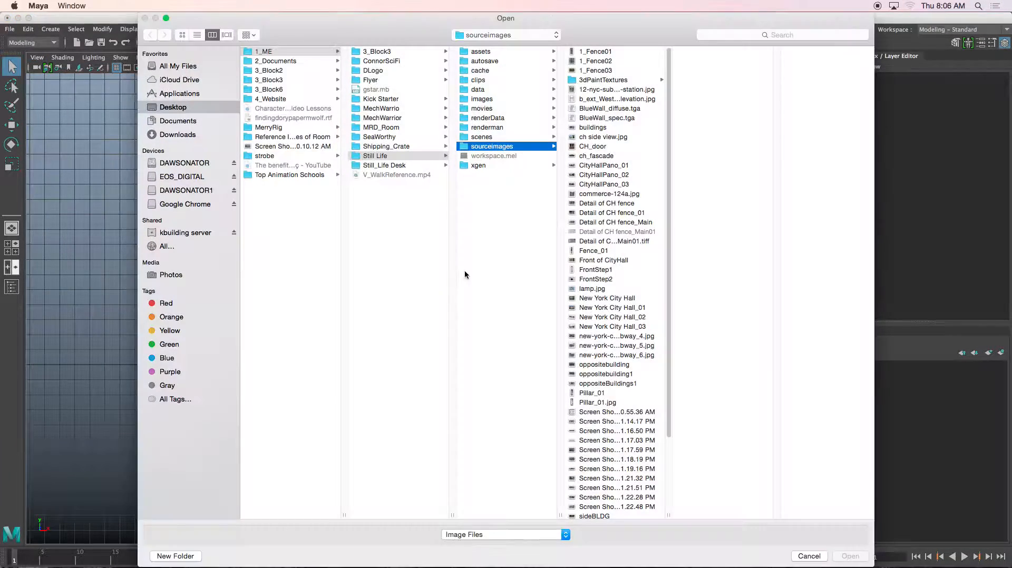
{"action": "left_click", "coordinate": [179, 234]}
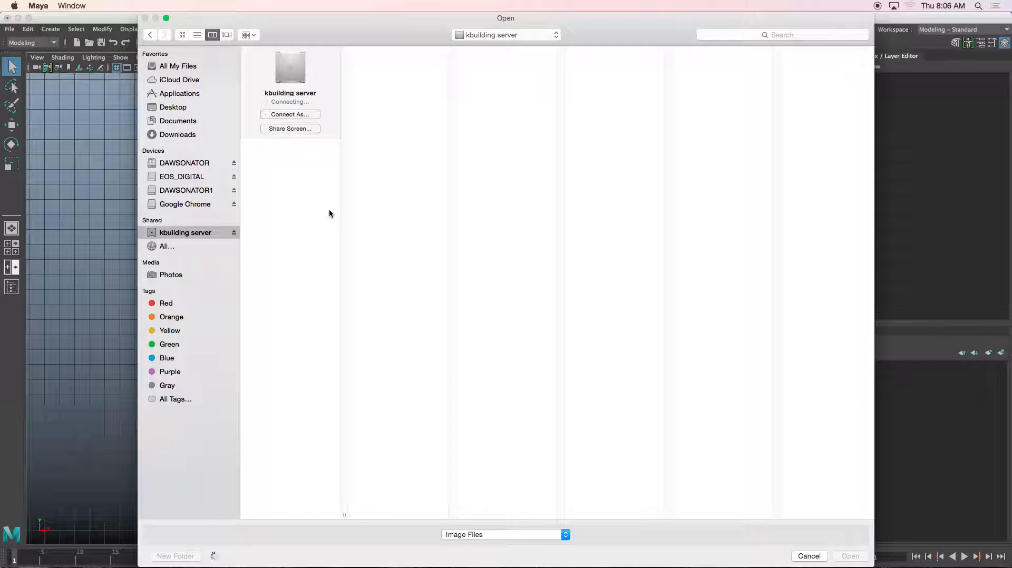
{"action": "left_click", "coordinate": [269, 145]}
{"action": "left_click", "coordinate": [376, 52]}
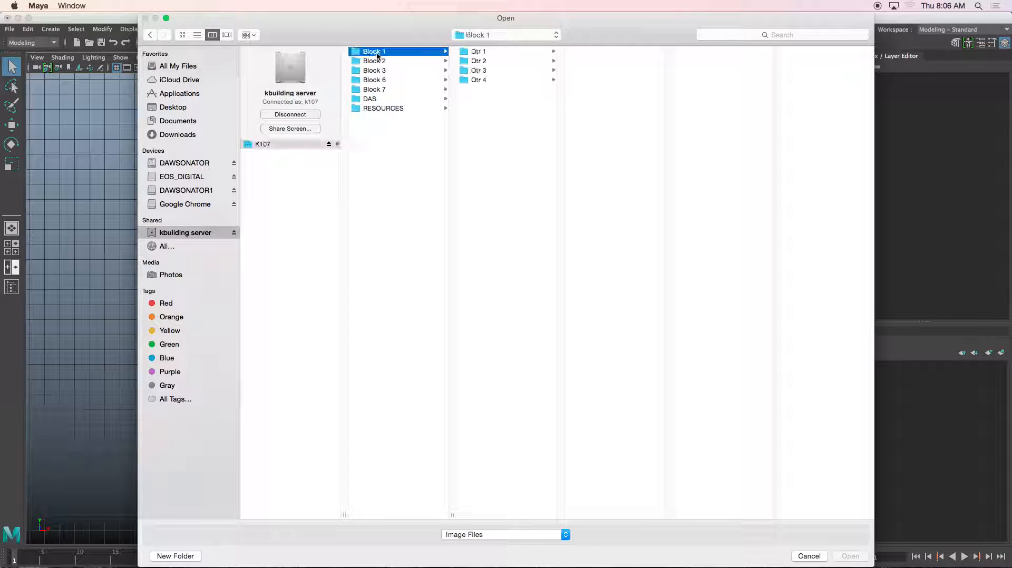
{"action": "left_click", "coordinate": [483, 62]}
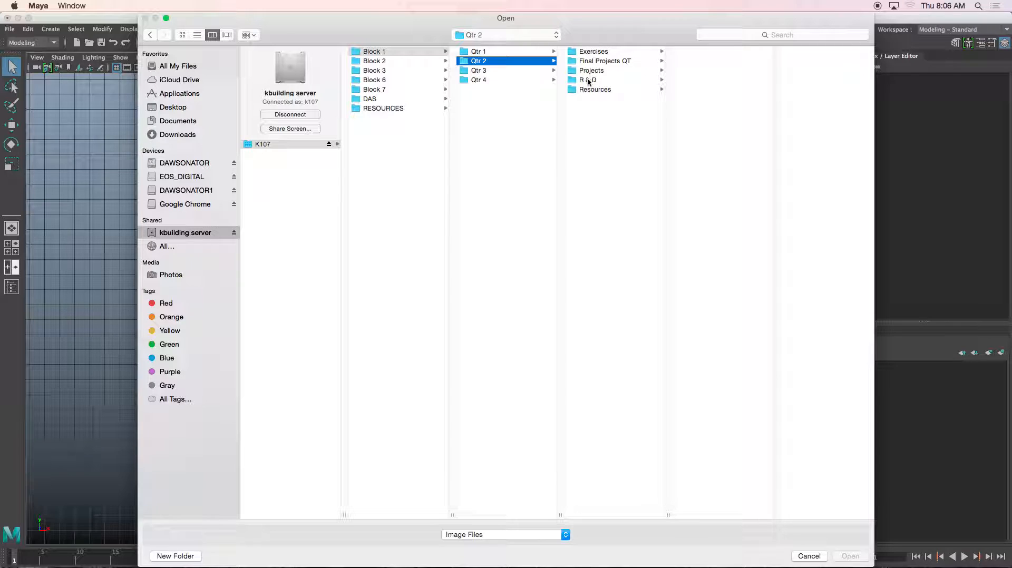
{"action": "left_click", "coordinate": [587, 89]}
{"action": "left_click", "coordinate": [685, 53]}
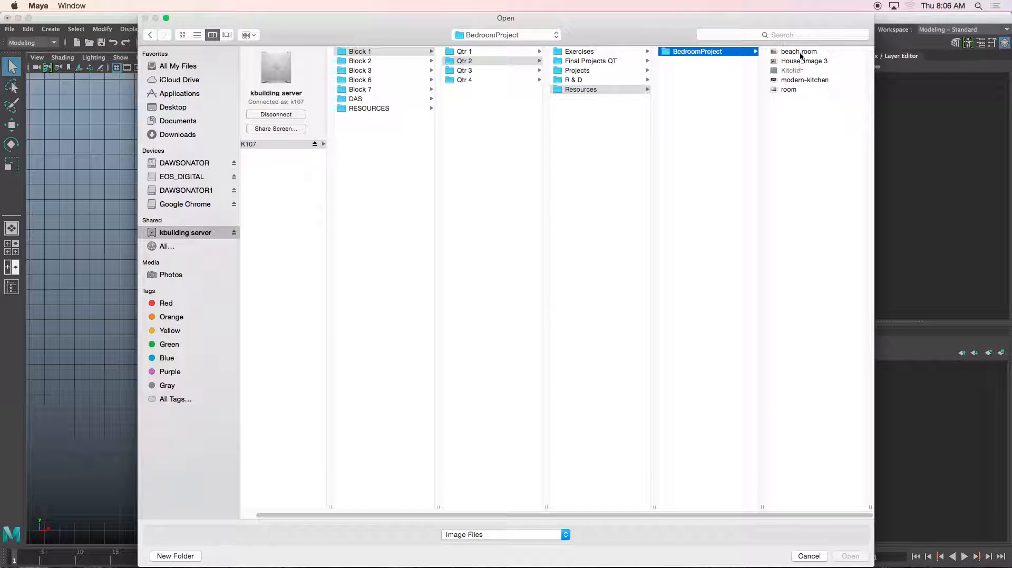
{"action": "left_click", "coordinate": [798, 52]}
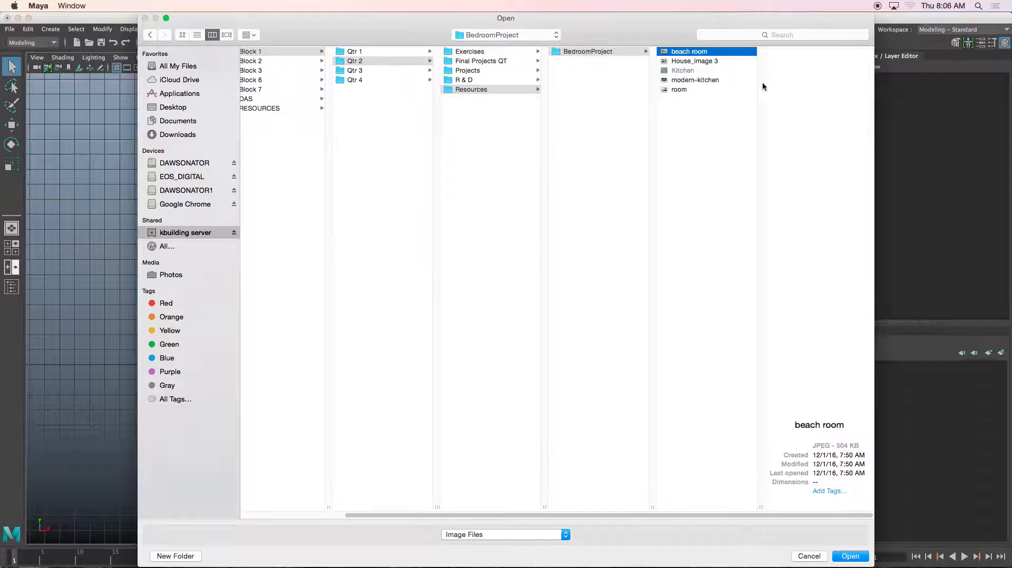
{"action": "left_click", "coordinate": [849, 556]}
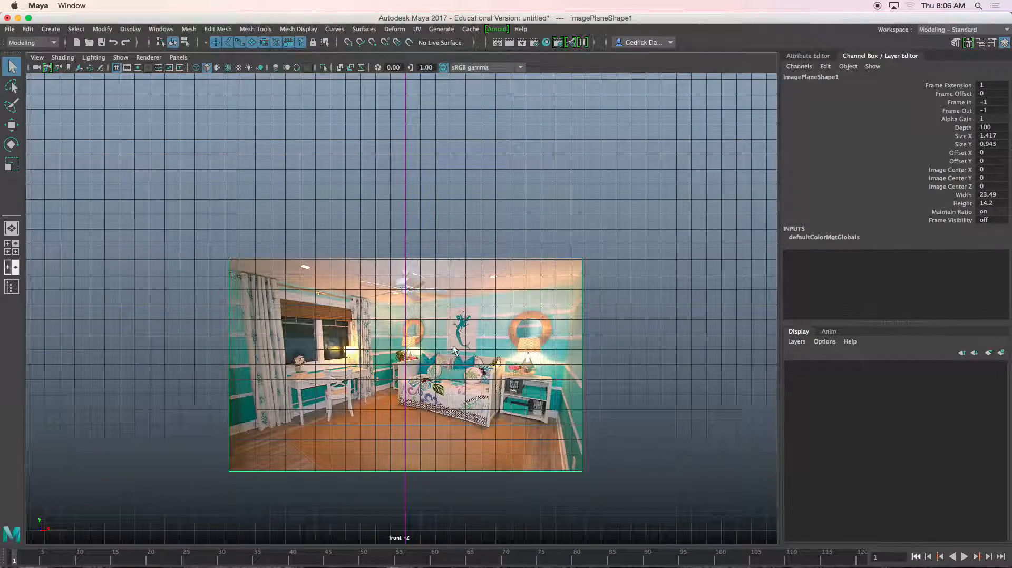
- Scale the image plane uniformly to about 2.21 and raise it to about 8.446 in Y
{"action": "key", "text": "r"}
{"action": "left_click_drag", "start_coordinate": [405, 364], "coordinate": [652, 371]}
{"action": "key", "text": "w"}
{"action": "left_click_drag", "start_coordinate": [416, 305], "coordinate": [416, 181]}
- Examine the desk and its front leg up close in the front view of the reference image
{"action": "middle_click_drag", "start_coordinate": [337, 209], "coordinate": [475, 224], "text": "alt"}
{"action": "right_click_drag", "start_coordinate": [475, 224], "coordinate": [487, 256], "text": "alt"}
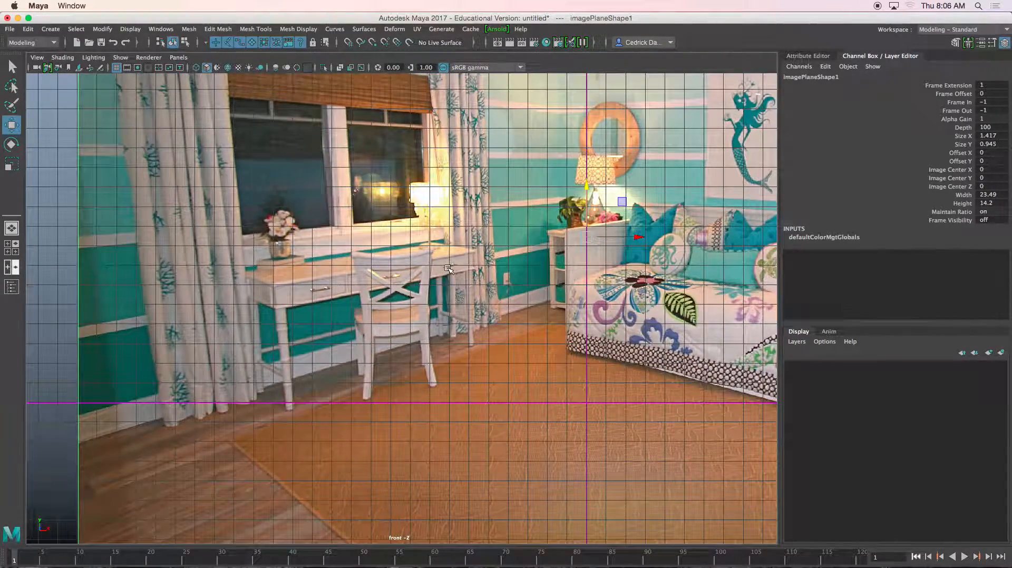
{"action": "middle_click_drag", "start_coordinate": [404, 335], "coordinate": [532, 274], "text": "alt"}
{"action": "mouse_move", "coordinate": [474, 232]}
{"action": "right_mouse_down", "text": "alt"}
{"action": "mouse_move", "coordinate": [530, 310]}
{"action": "mouse_move", "coordinate": [479, 228]}
{"action": "right_mouse_up", "text": "alt"}
{"action": "middle_click_drag", "start_coordinate": [479, 228], "coordinate": [459, 242], "text": "alt"}
{"action": "key", "text": "e"}
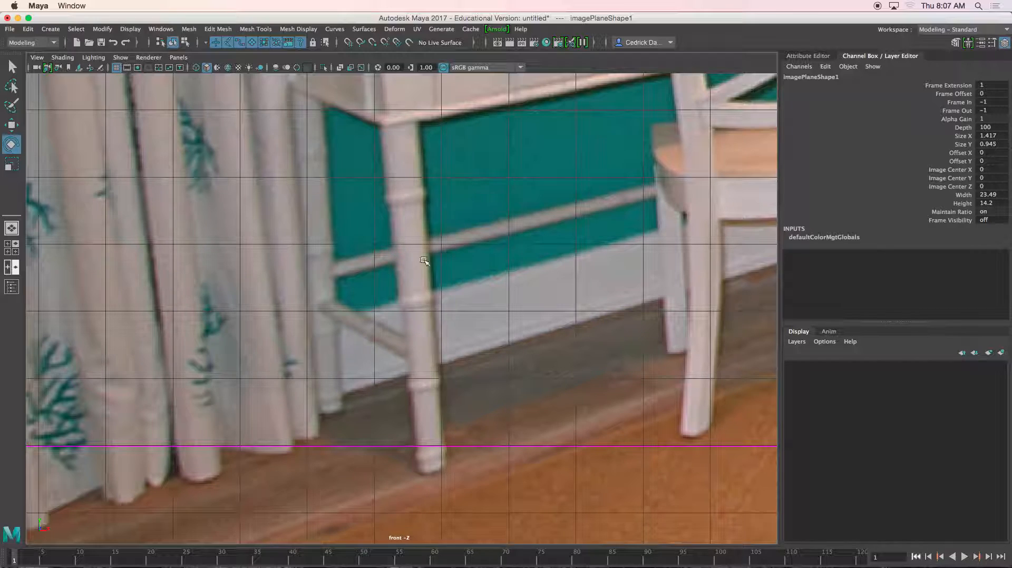
{"action": "scroll", "coordinate": [422, 239], "scroll_direction": "down", "scroll_amount": 10}
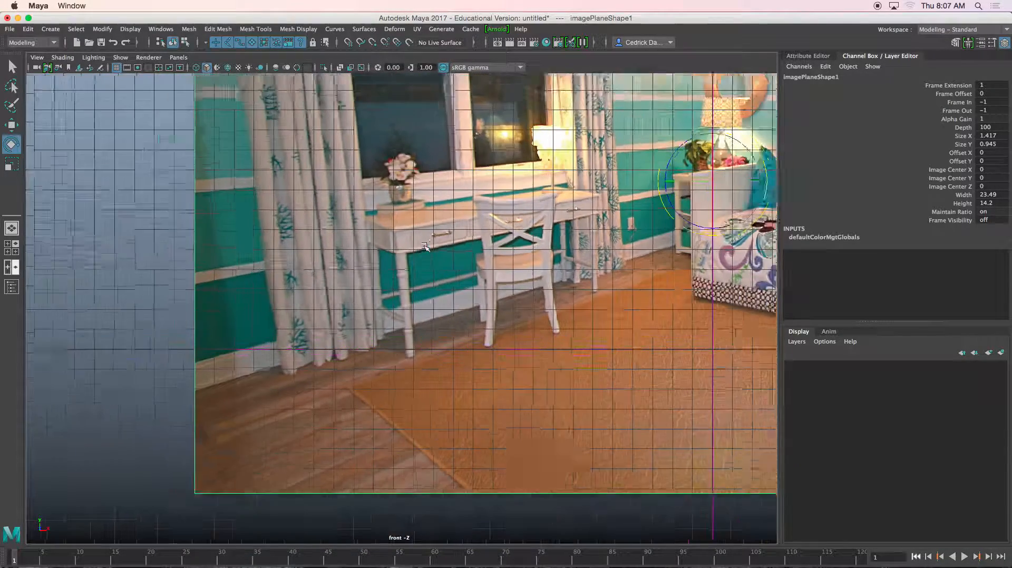
{"action": "key", "text": "w"}
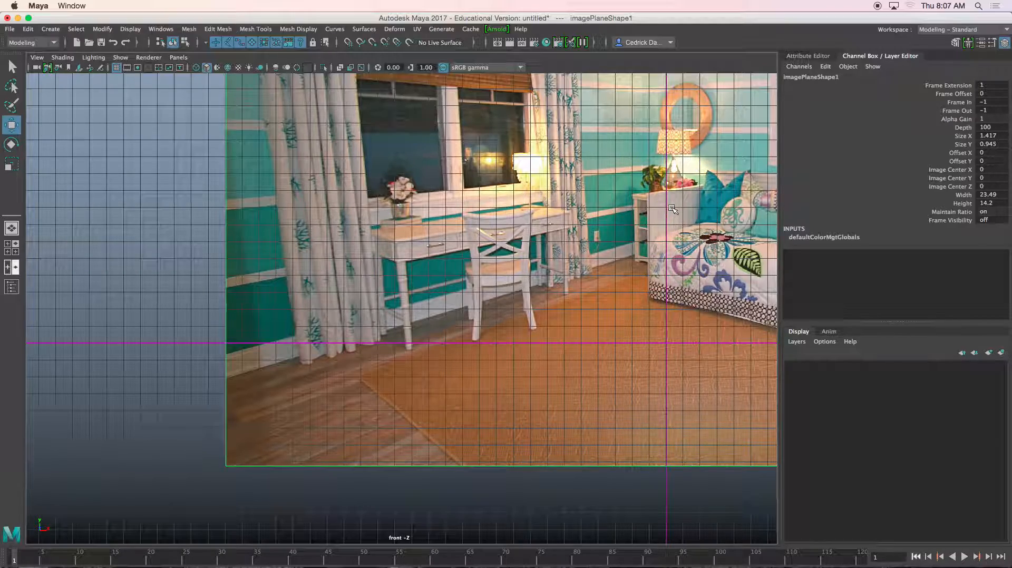
- Move the image plane back along Z to about -10.927 in the perspective view, and check its placement
{"action": "key", "text": "space"}
{"action": "key", "text": "space"}
{"action": "scroll", "coordinate": [558, 220], "scroll_direction": "up", "scroll_amount": 8}
{"action": "left_click_drag", "start_coordinate": [557, 220], "coordinate": [508, 241], "text": "alt"}
{"action": "left_click_drag", "start_coordinate": [363, 250], "coordinate": [464, 228]}
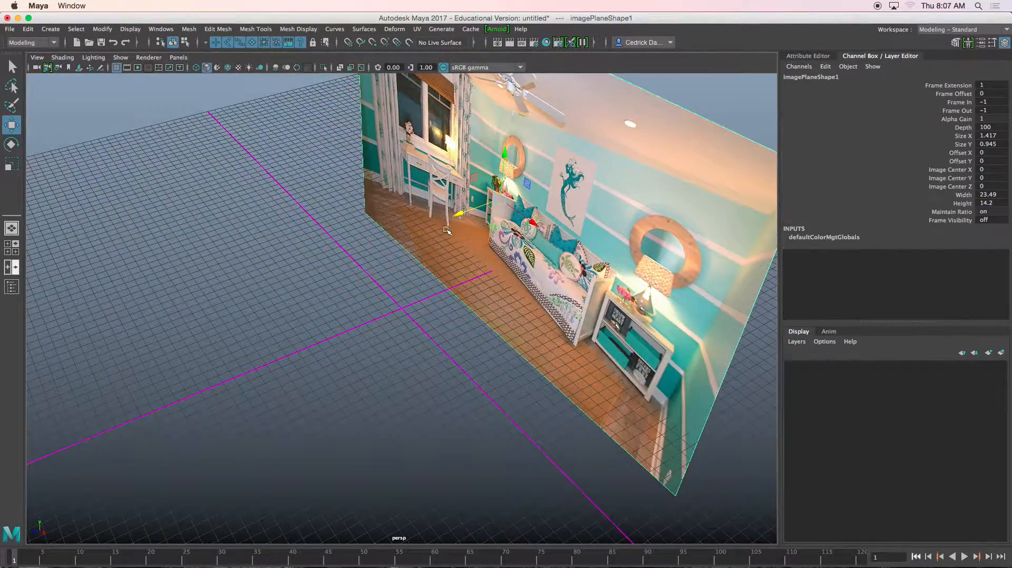
{"action": "scroll", "coordinate": [448, 232], "scroll_direction": "up", "scroll_amount": 4}
{"action": "middle_click_drag", "start_coordinate": [437, 232], "coordinate": [373, 298], "text": "alt"}
{"action": "left_click_drag", "start_coordinate": [373, 298], "coordinate": [402, 293], "text": "alt"}
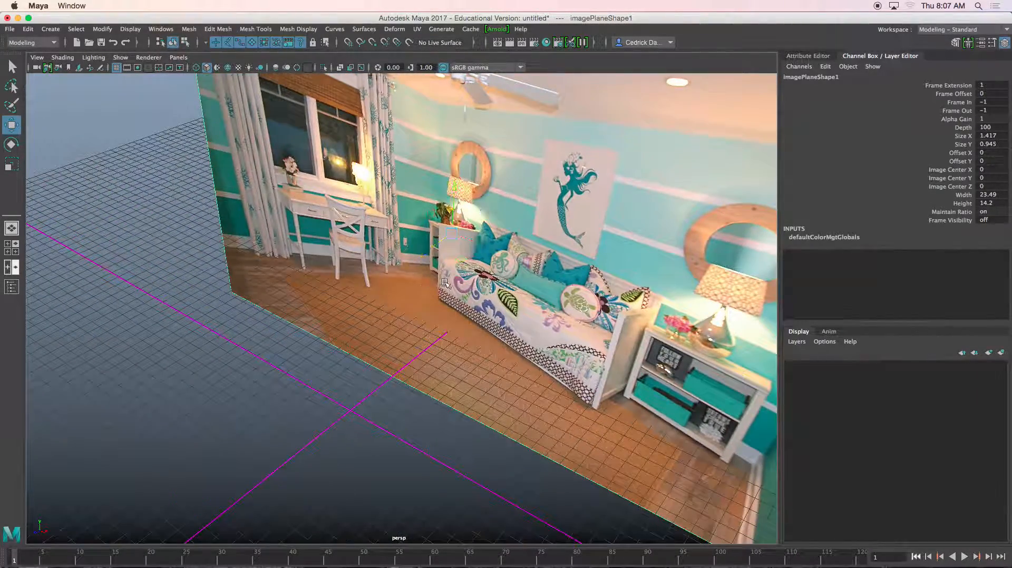
{"action": "scroll", "coordinate": [462, 263], "scroll_direction": "down", "scroll_amount": 5}
{"action": "left_click_drag", "start_coordinate": [462, 263], "coordinate": [252, 398], "text": "alt"}
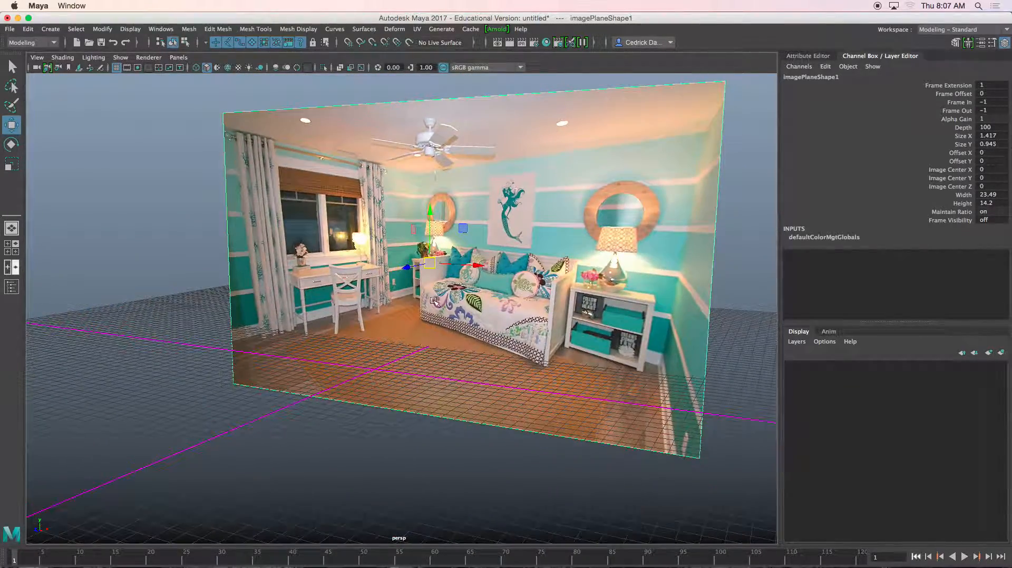
- Rotate the image plane about -5.7 degrees around Z in the front view to straighten the desk's front leg
{"action": "key", "text": "space"}
{"action": "key", "text": "space"}
{"action": "scroll", "coordinate": [250, 402], "scroll_direction": "up", "scroll_amount": 3}
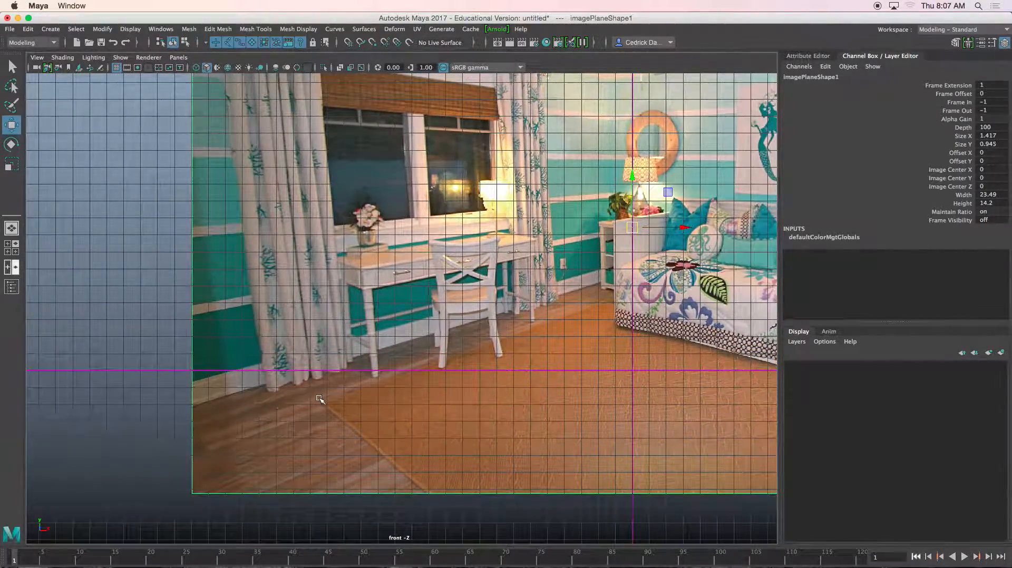
{"action": "key", "text": "e"}
{"action": "left_click_drag", "start_coordinate": [590, 210], "coordinate": [599, 200]}
{"action": "scroll", "coordinate": [403, 266], "scroll_direction": "up", "scroll_amount": 10}
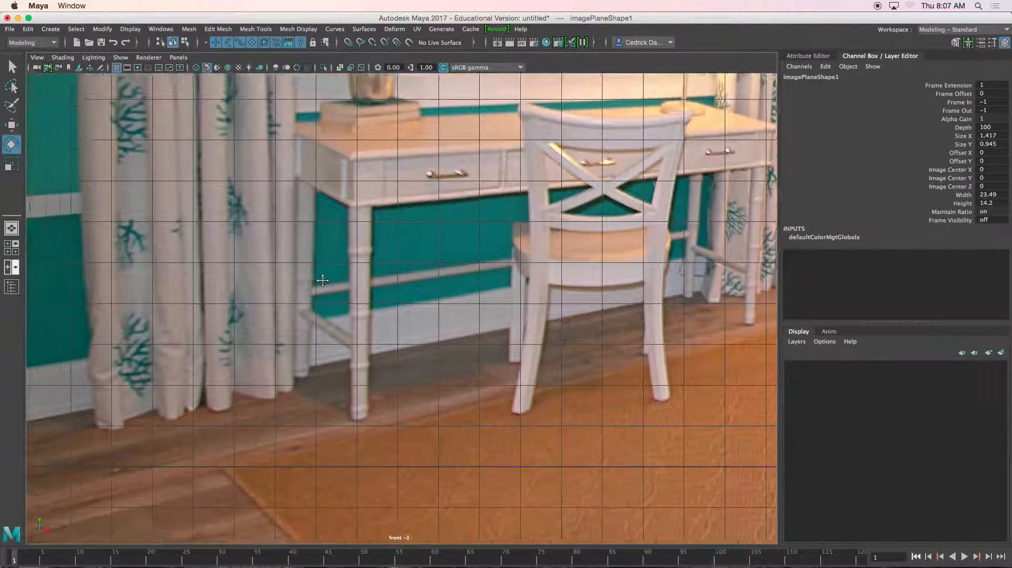
{"action": "key", "text": "w"}
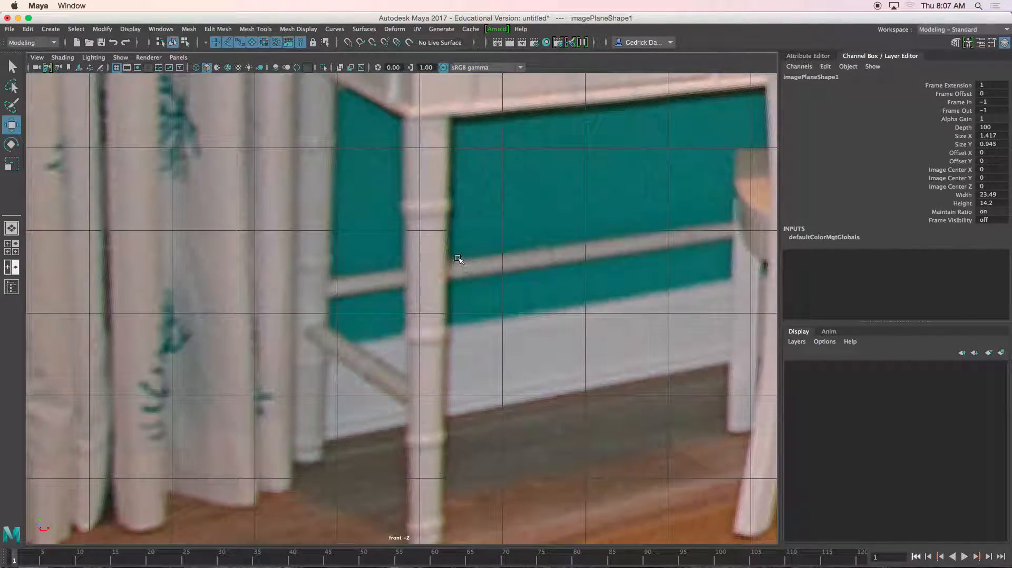
- Activate the EP Curve Tool with 3 Cubic curve degree and Uniform knot spacing, with the desk's front leg in view
{"action": "middle_click_drag", "start_coordinate": [458, 259], "coordinate": [456, 223], "text": "alt"}
{"action": "scroll", "coordinate": [456, 221], "scroll_direction": "up", "scroll_amount": 1}
{"action": "left_click", "coordinate": [51, 29]}
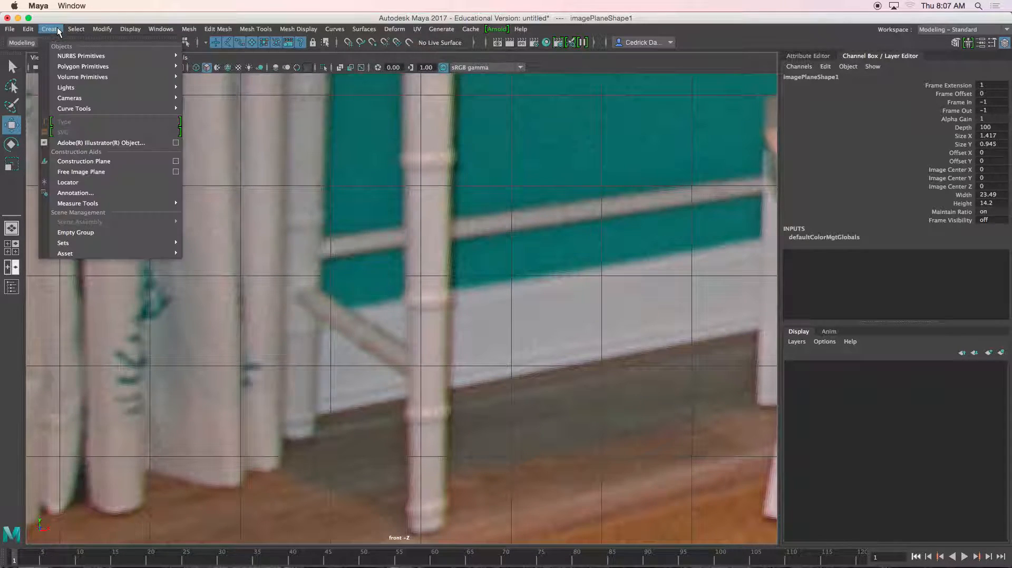
{"action": "mouse_move", "coordinate": [94, 108]}
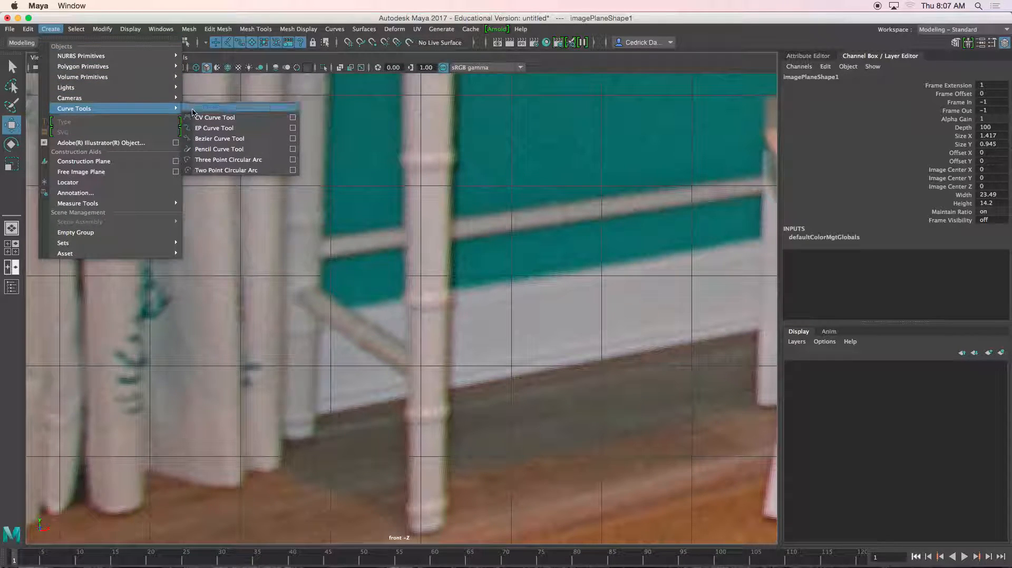
{"action": "left_click", "coordinate": [292, 128]}
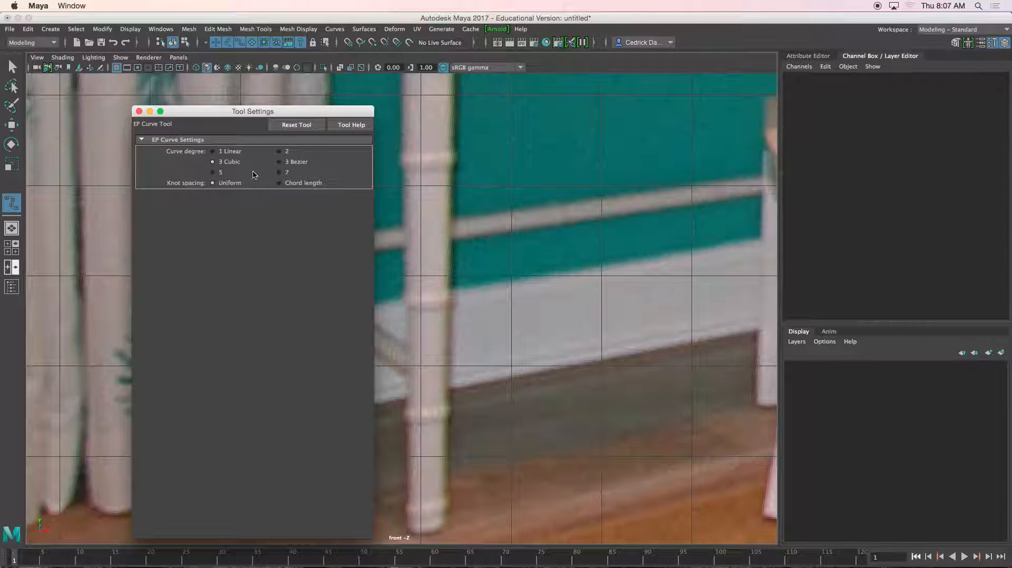
{"action": "left_click", "coordinate": [138, 111]}
- Start the leg's profile curve at the desk's underside and trace its outer edge down past the first ring
{"action": "scroll", "coordinate": [414, 225], "scroll_direction": "up", "scroll_amount": 3}
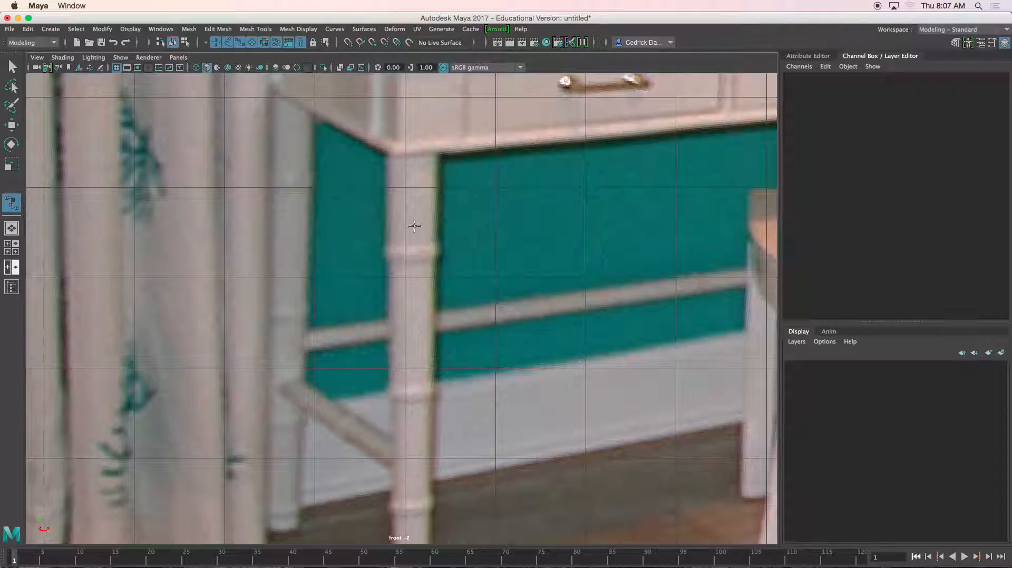
{"action": "left_click", "coordinate": [435, 156]}
{"action": "scroll", "coordinate": [438, 199], "scroll_direction": "up", "scroll_amount": 6}
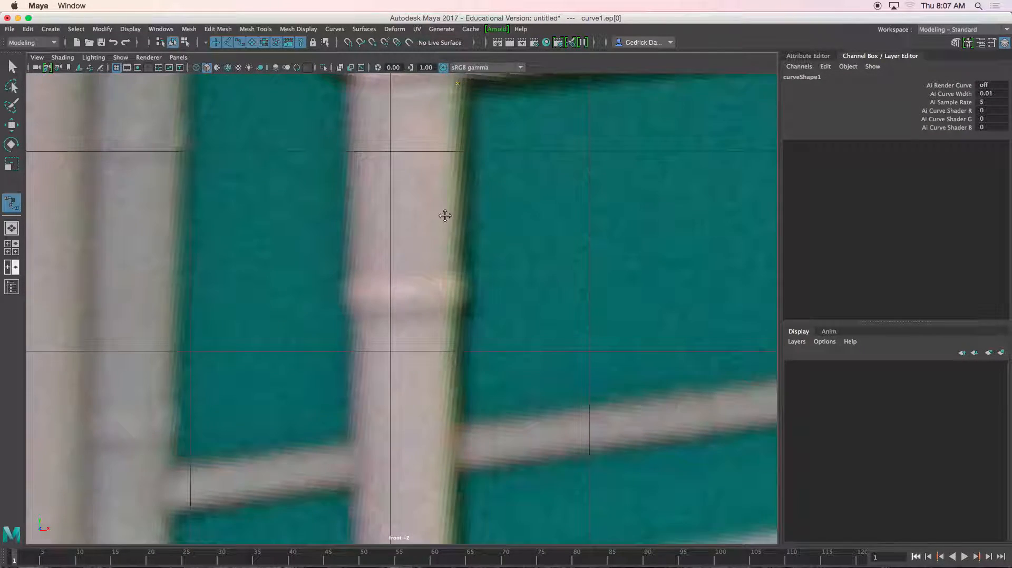
{"action": "middle_click_drag", "start_coordinate": [445, 216], "coordinate": [440, 249], "text": "alt"}
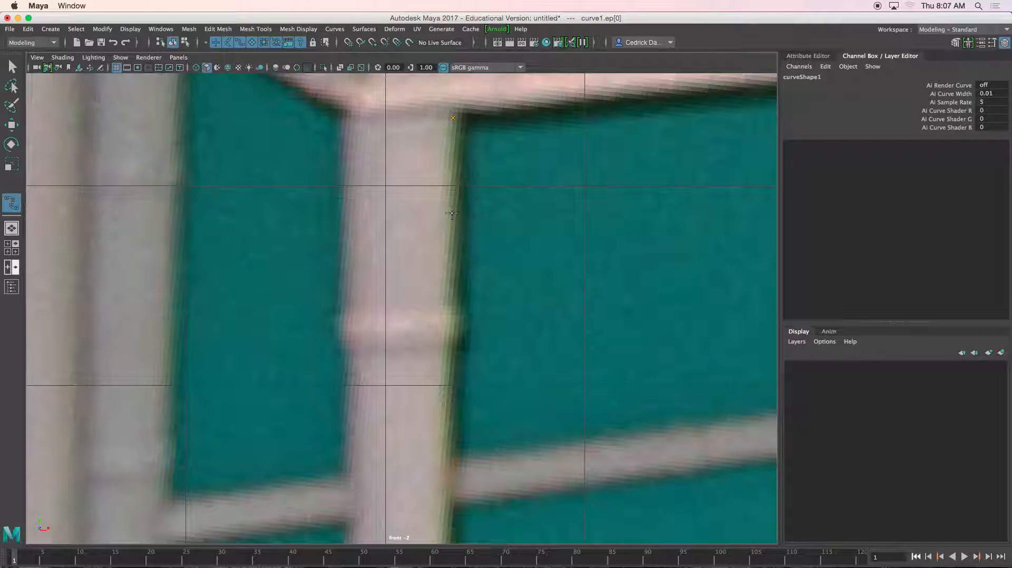
{"action": "left_click", "coordinate": [452, 217]}
{"action": "left_click", "coordinate": [461, 332]}
{"action": "middle_click_drag", "start_coordinate": [458, 371], "coordinate": [454, 277], "text": "alt"}
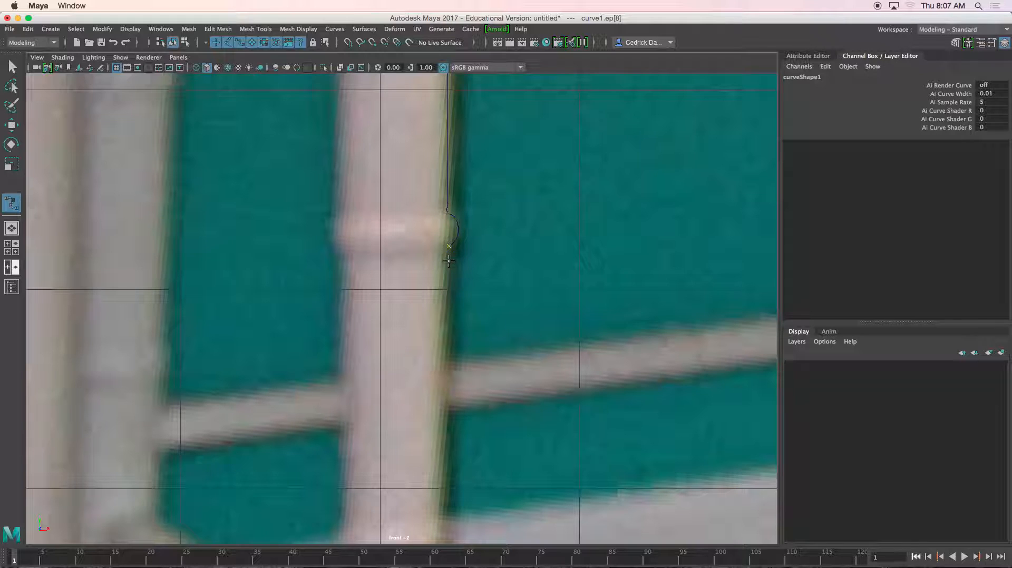
{"action": "left_click", "coordinate": [448, 271]}
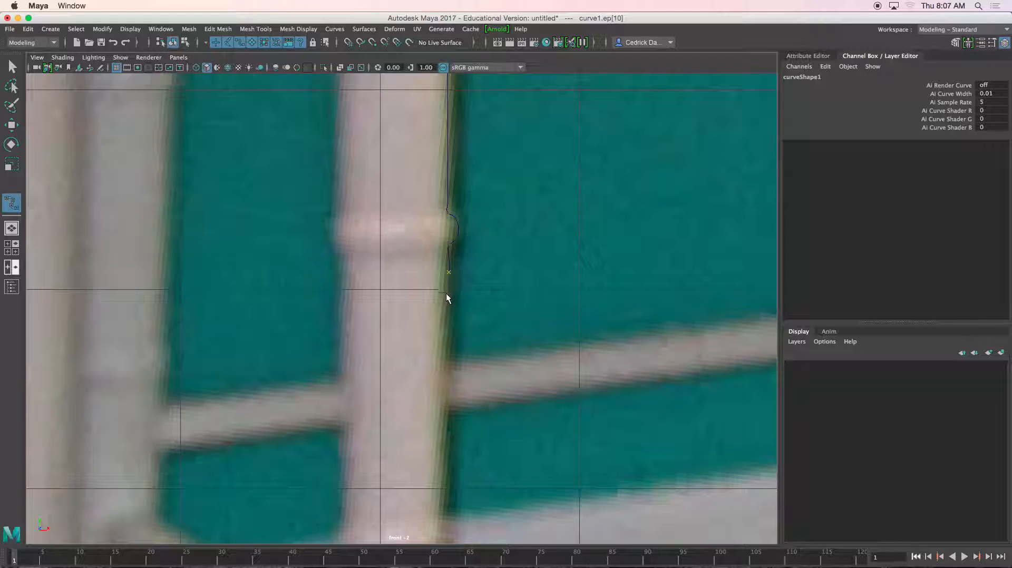
- Continue the profile curve down the leg's straight section between the first and second rings
{"action": "left_click", "coordinate": [444, 331]}
{"action": "middle_click_drag", "start_coordinate": [445, 354], "coordinate": [447, 301], "text": "alt"}
{"action": "left_click", "coordinate": [445, 345]}
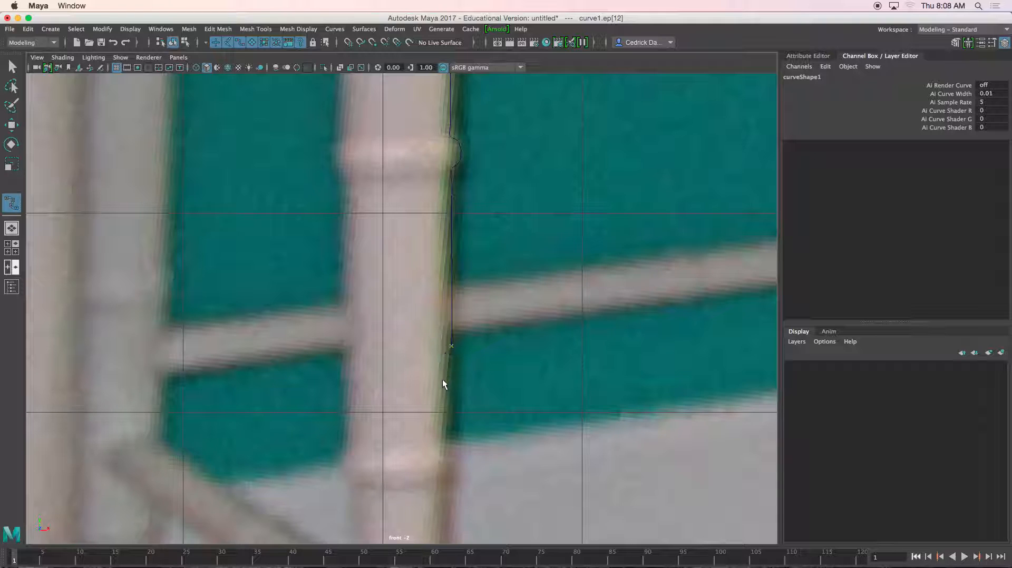
{"action": "left_click", "coordinate": [445, 391]}
{"action": "middle_click_drag", "start_coordinate": [442, 431], "coordinate": [453, 302], "text": "alt"}
{"action": "scroll", "coordinate": [452, 299], "scroll_direction": "up", "scroll_amount": 3}
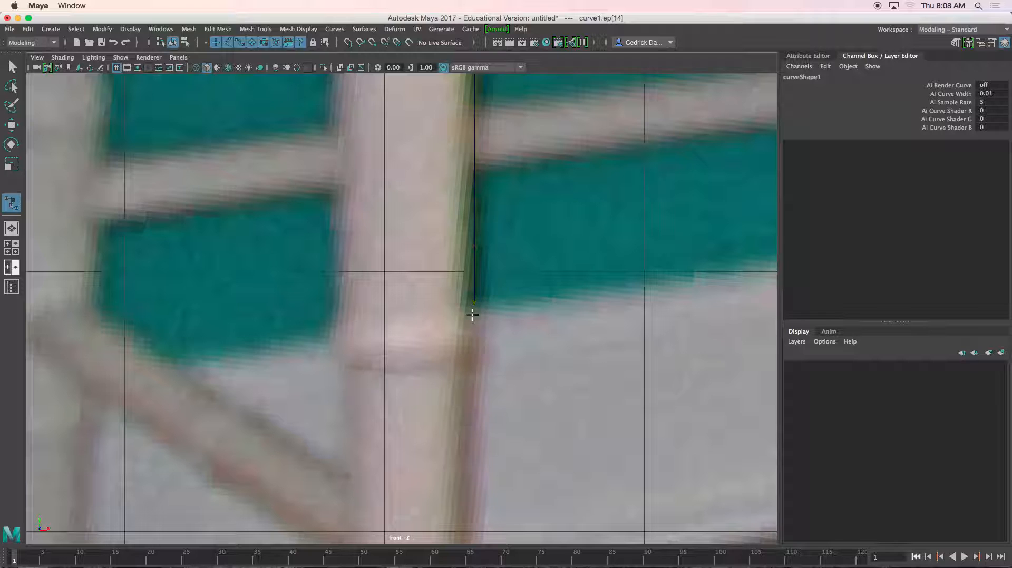
- Trace the profile curve around the second ring and down the straight section toward the third ring
{"action": "left_click", "coordinate": [479, 332]}
{"action": "left_click", "coordinate": [470, 372]}
{"action": "middle_click_drag", "start_coordinate": [468, 401], "coordinate": [475, 302], "text": "alt"}
{"action": "left_click", "coordinate": [477, 323]}
{"action": "middle_click_drag", "start_coordinate": [469, 368], "coordinate": [477, 262], "text": "alt"}
{"action": "left_click", "coordinate": [475, 286]}
{"action": "left_click", "coordinate": [477, 333]}
{"action": "middle_click_drag", "start_coordinate": [477, 373], "coordinate": [476, 297], "text": "alt"}
{"action": "left_click", "coordinate": [478, 302]}
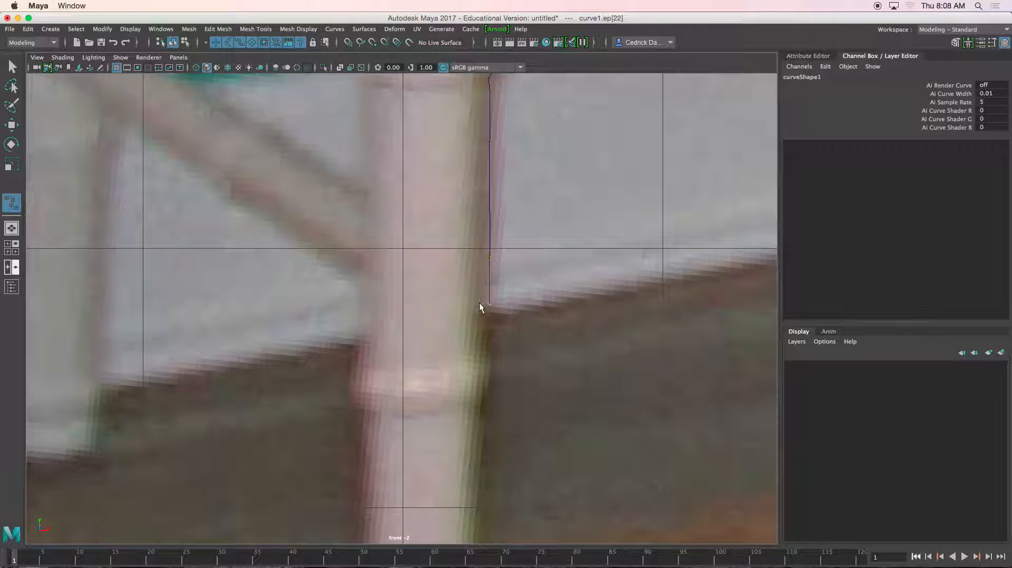
- Trace the profile curve around the third ring and down the straight section toward the lowest ring
{"action": "left_click", "coordinate": [482, 333]}
{"action": "left_click", "coordinate": [487, 393]}
{"action": "left_click", "coordinate": [484, 434]}
{"action": "middle_click_drag", "start_coordinate": [480, 435], "coordinate": [489, 322], "text": "alt"}
{"action": "left_click", "coordinate": [493, 375]}
{"action": "middle_click_drag", "start_coordinate": [488, 405], "coordinate": [496, 323], "text": "alt"}
{"action": "left_click", "coordinate": [493, 356]}
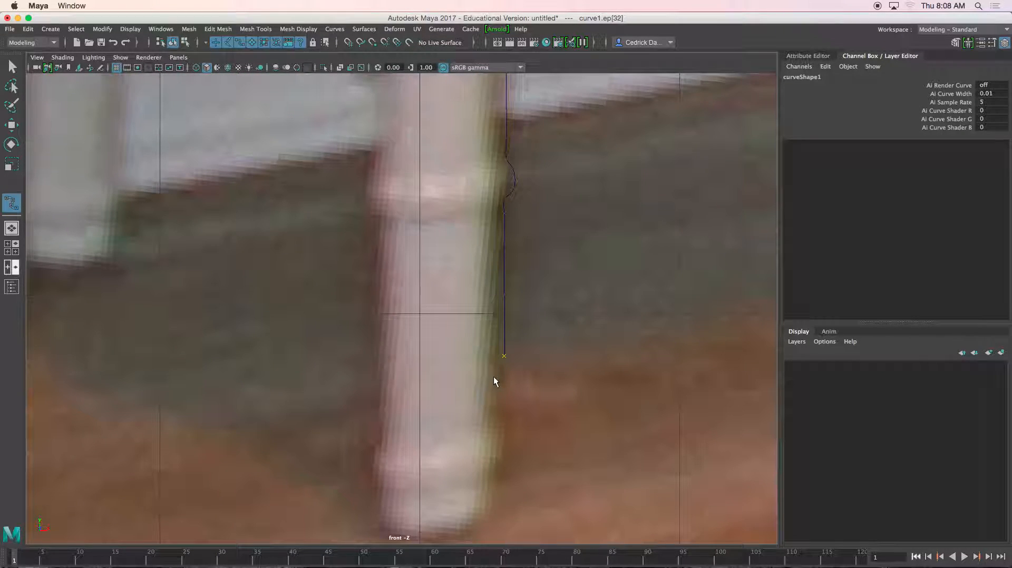
- Trace the profile curve around the lowest ring and the leg's rounded foot, finish the curve and review it
{"action": "left_click", "coordinate": [503, 420]}
{"action": "left_click", "coordinate": [512, 437]}
{"action": "left_click", "coordinate": [502, 471]}
{"action": "left_click", "coordinate": [503, 516]}
{"action": "middle_click_drag", "start_coordinate": [496, 526], "coordinate": [504, 469], "text": "alt"}
{"action": "left_click", "coordinate": [478, 478]}
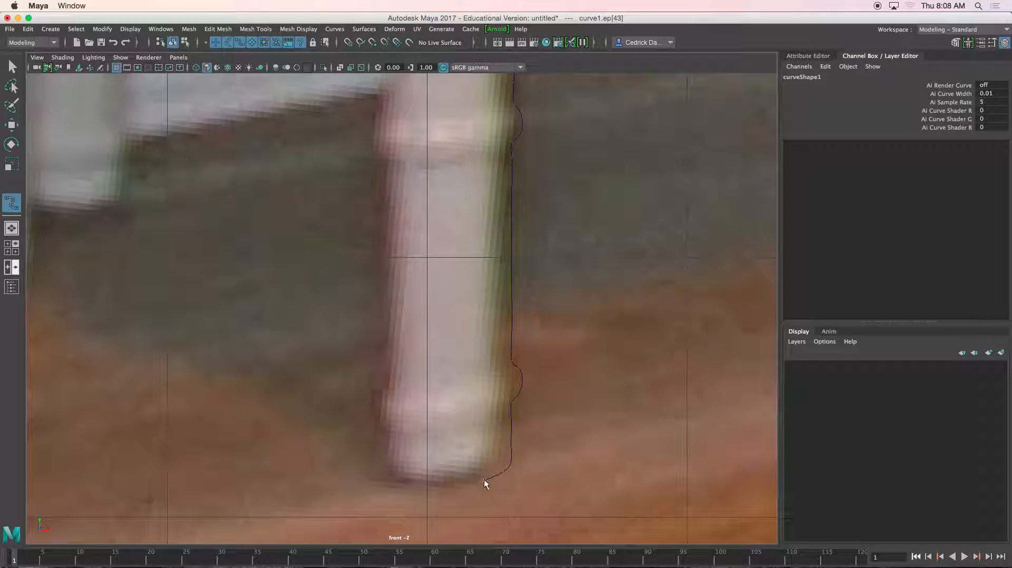
{"action": "key", "text": "w"}
{"action": "scroll", "coordinate": [519, 424], "scroll_direction": "down", "scroll_amount": 5}
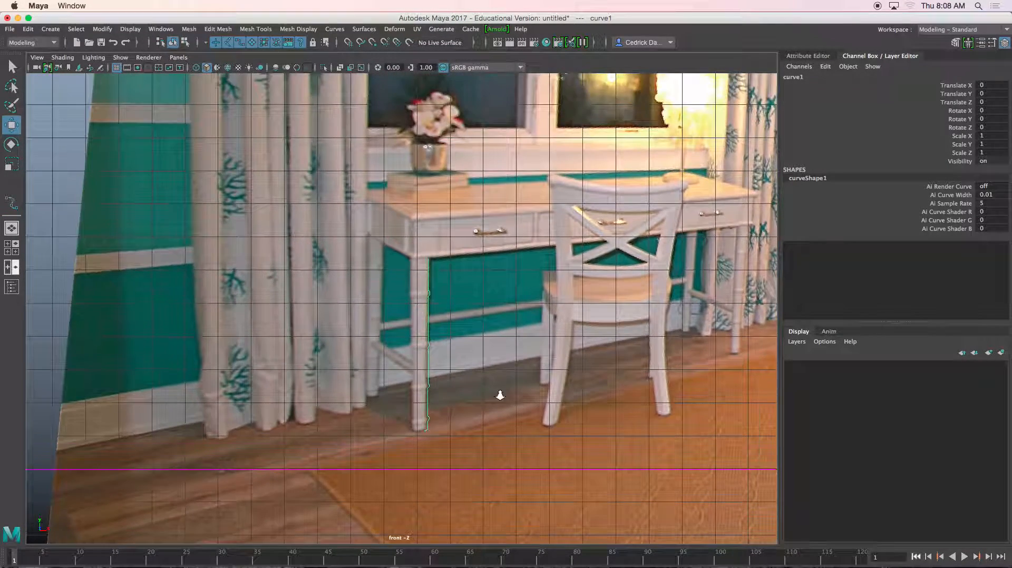
{"action": "scroll", "coordinate": [499, 395], "scroll_direction": "up", "scroll_amount": 5}
{"action": "middle_click_drag", "start_coordinate": [502, 402], "coordinate": [492, 334], "text": "alt"}
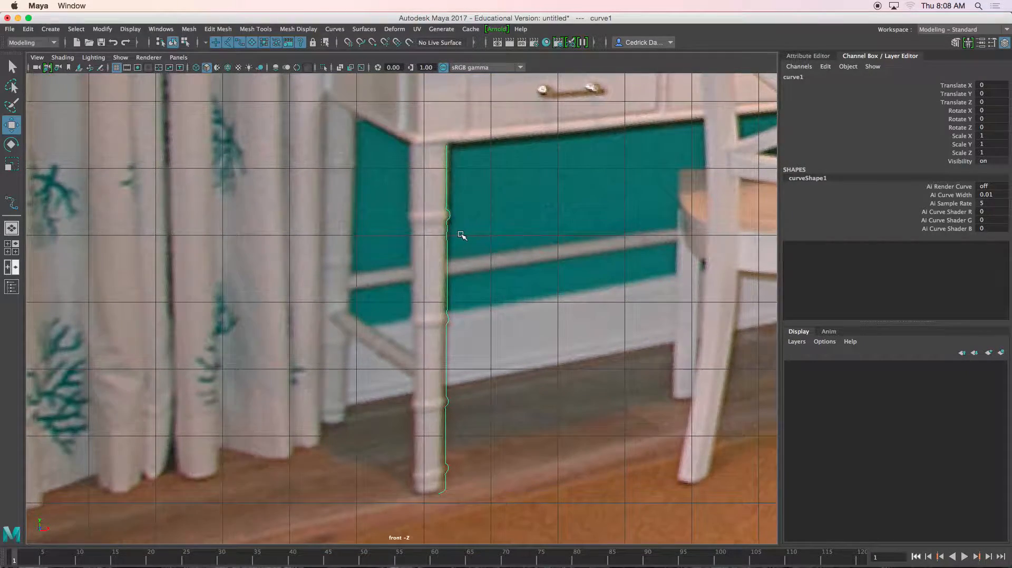
- Put the reference image plane on a new display layer named BeachRoom and hide that layer
{"action": "scroll", "coordinate": [461, 235], "scroll_direction": "down", "scroll_amount": 5}
{"action": "left_click", "coordinate": [150, 220]}
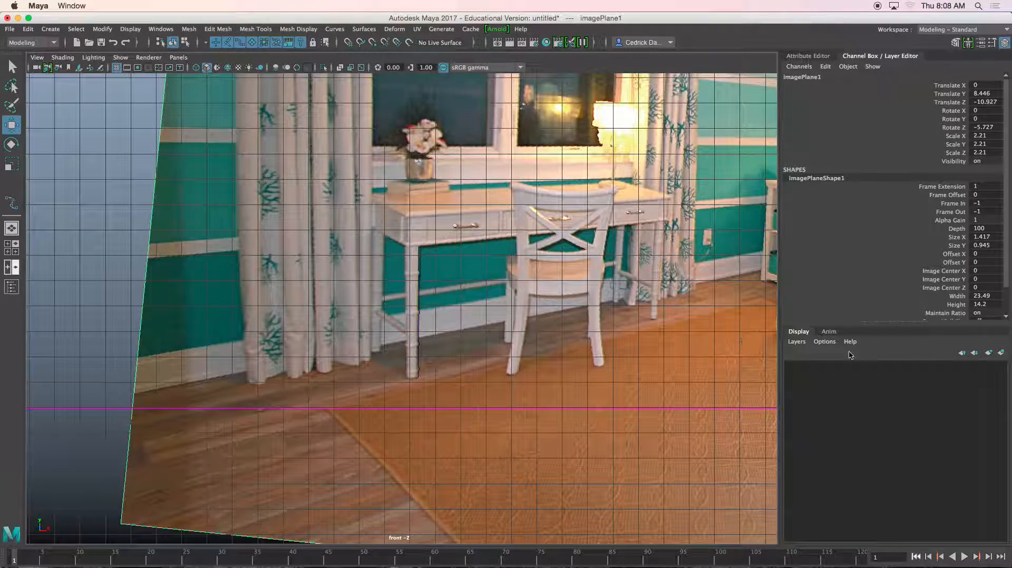
{"action": "left_click", "coordinate": [796, 341]}
{"action": "left_click", "coordinate": [822, 364]}
{"action": "double_click", "coordinate": [836, 365]}
{"action": "double_click", "coordinate": [803, 221]}
{"action": "type", "text": "BeachRoom"}
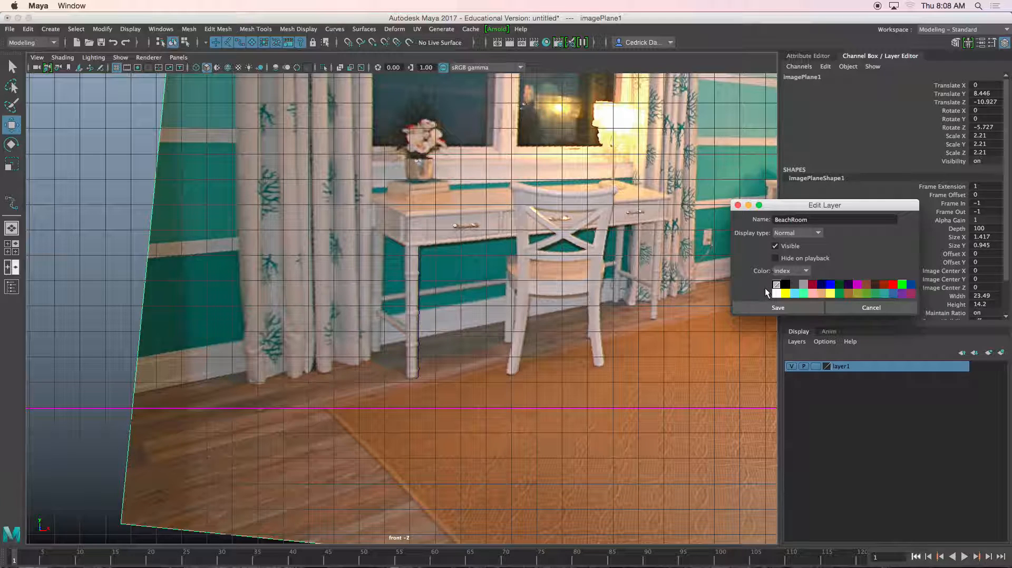
{"action": "left_click", "coordinate": [778, 307]}
{"action": "left_click", "coordinate": [791, 365]}
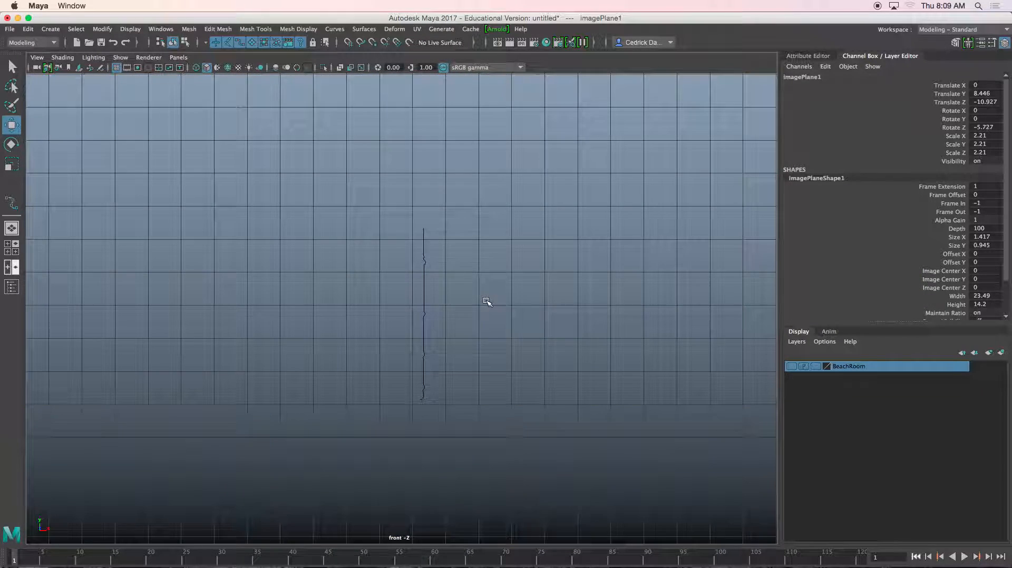
- Select the leg's profile curve and center its pivot
{"action": "left_click", "coordinate": [423, 250]}
{"action": "key", "text": "f"}
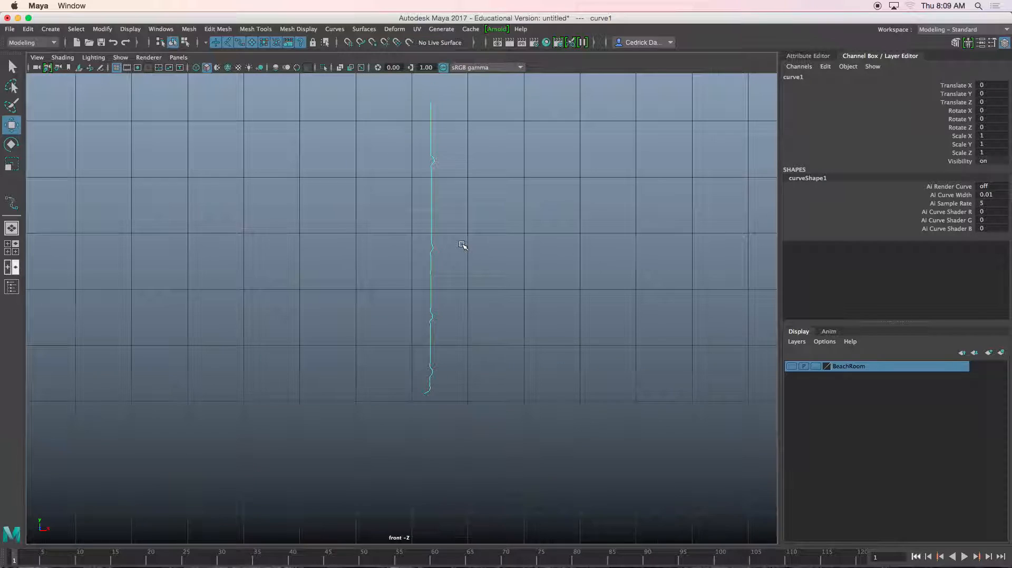
{"action": "key", "text": "space"}
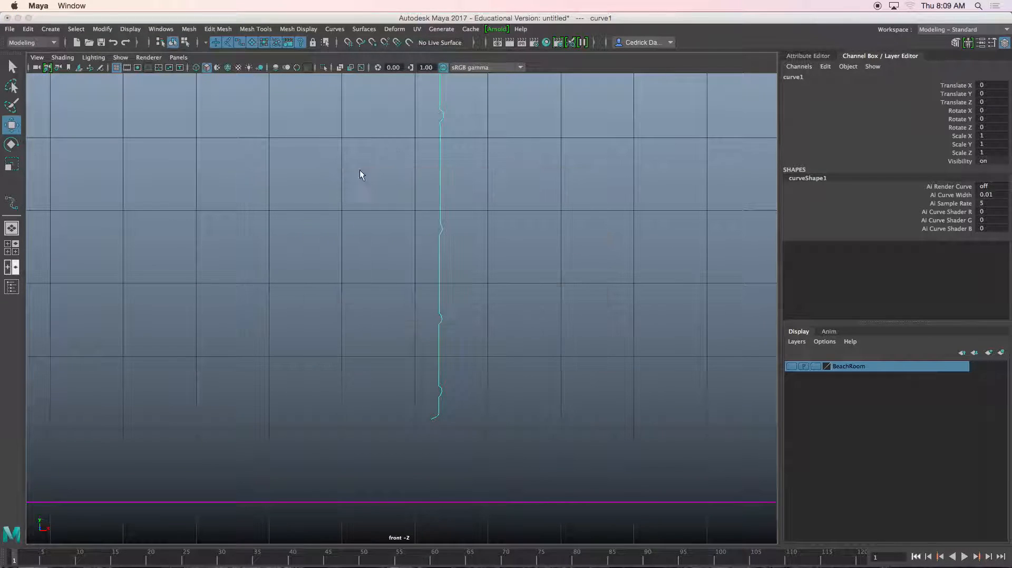
{"action": "left_click", "coordinate": [102, 29]}
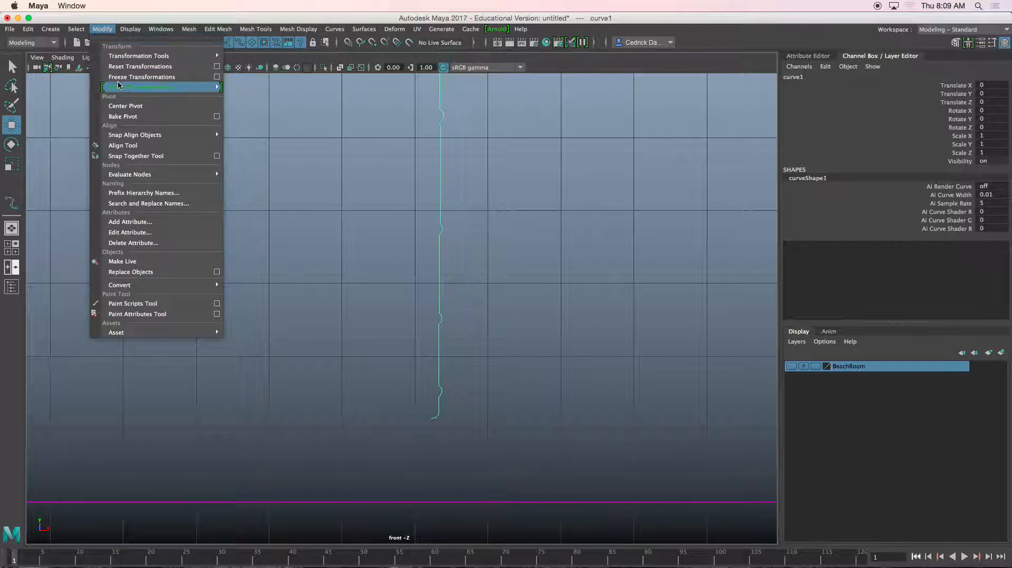
{"action": "left_click", "coordinate": [122, 113]}
- Taper the lower part of the profile by nudging progressively smaller groups of its lower CVs slightly inward along X
{"action": "mouse_move", "coordinate": [411, 228]}
{"action": "middle_mouse_down", "text": "alt"}
{"action": "mouse_move", "coordinate": [392, 281]}
{"action": "mouse_move", "coordinate": [399, 213]}
{"action": "middle_mouse_up", "text": "alt"}
{"action": "right_click_drag", "start_coordinate": [399, 213], "coordinate": [387, 235], "text": "alt"}
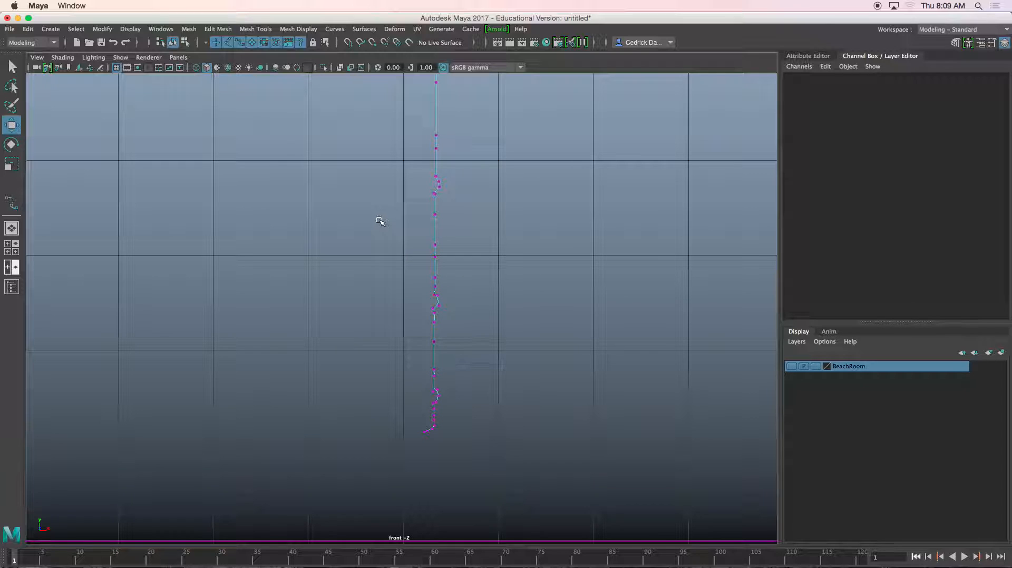
{"action": "left_click_drag", "start_coordinate": [372, 221], "coordinate": [471, 464]}
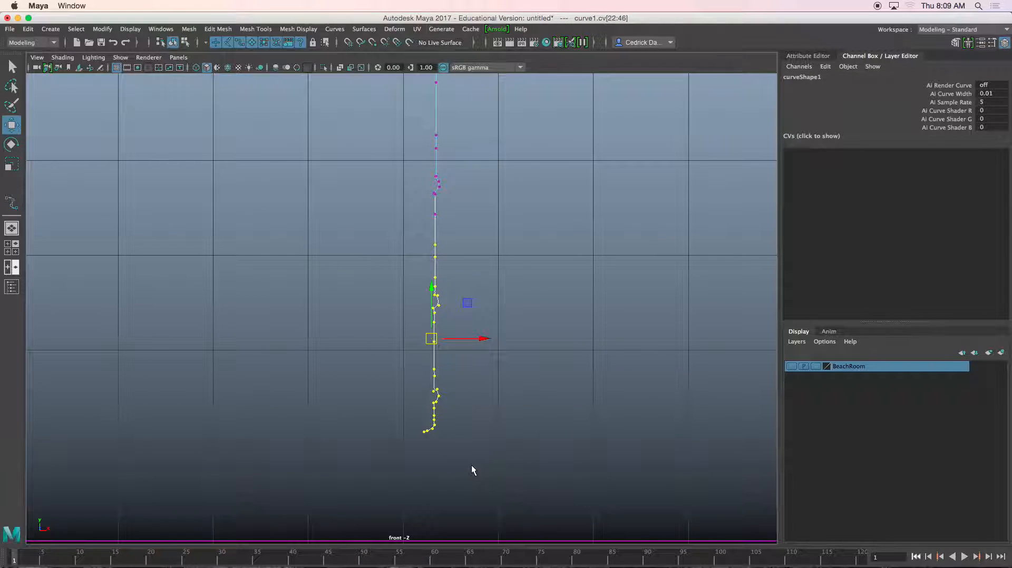
{"action": "middle_click_drag", "start_coordinate": [470, 378], "coordinate": [470, 390], "text": "alt"}
{"action": "left_click_drag", "start_coordinate": [479, 351], "coordinate": [477, 352]}
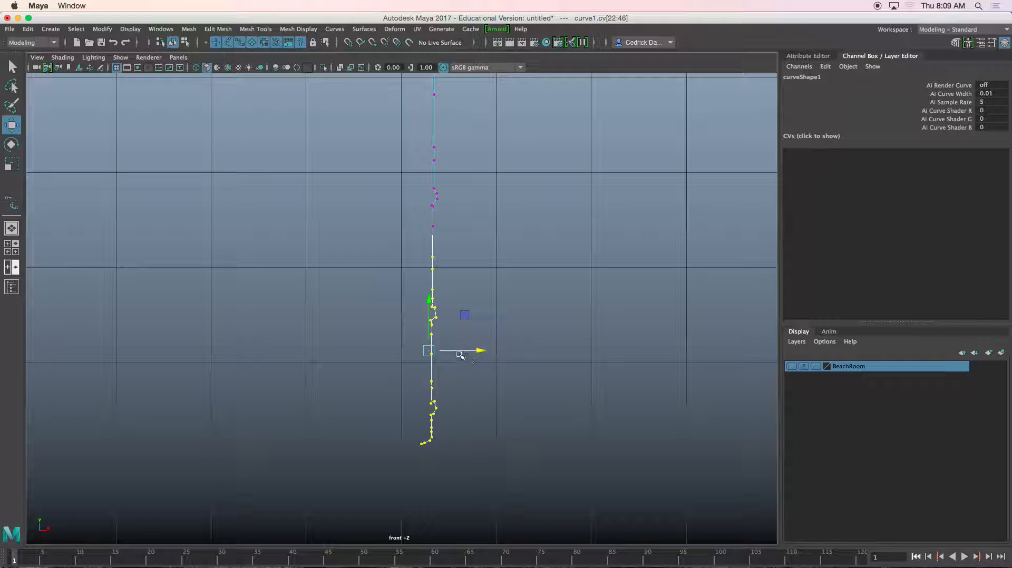
{"action": "left_click_drag", "start_coordinate": [403, 275], "coordinate": [466, 477]}
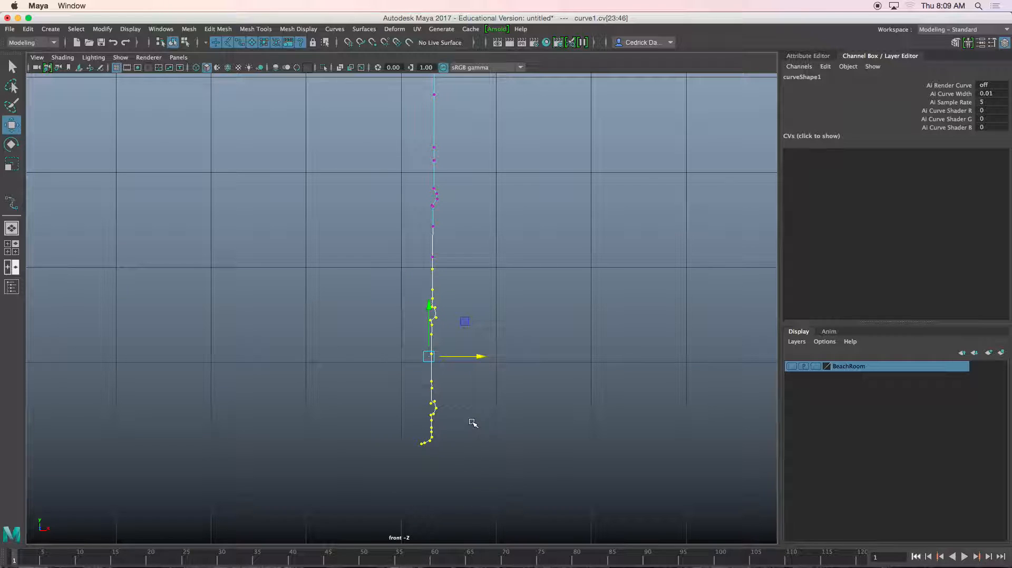
{"action": "left_click_drag", "start_coordinate": [484, 357], "coordinate": [485, 358]}
{"action": "left_click_drag", "start_coordinate": [407, 286], "coordinate": [462, 483]}
{"action": "left_click_drag", "start_coordinate": [479, 368], "coordinate": [480, 367]}
{"action": "left_click_drag", "start_coordinate": [413, 293], "coordinate": [464, 495]}
{"action": "left_click_drag", "start_coordinate": [480, 372], "coordinate": [479, 372]}
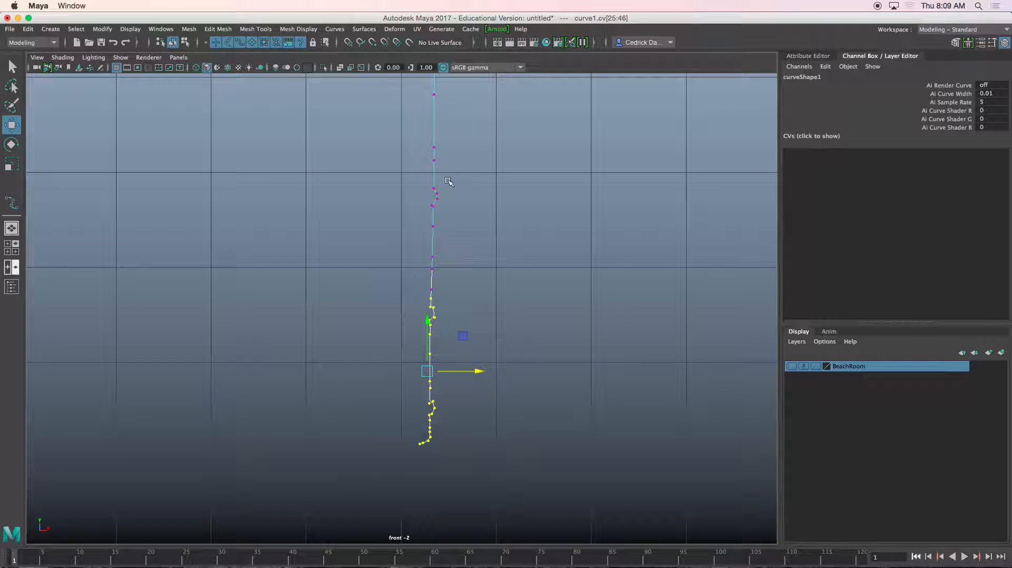
- Return the curve to object mode and shift its pivot inward along X to the leg's center axis
{"action": "right_click_drag", "start_coordinate": [437, 242], "coordinate": [456, 220]}
{"action": "scroll", "coordinate": [442, 246], "scroll_direction": "down", "scroll_amount": 5}
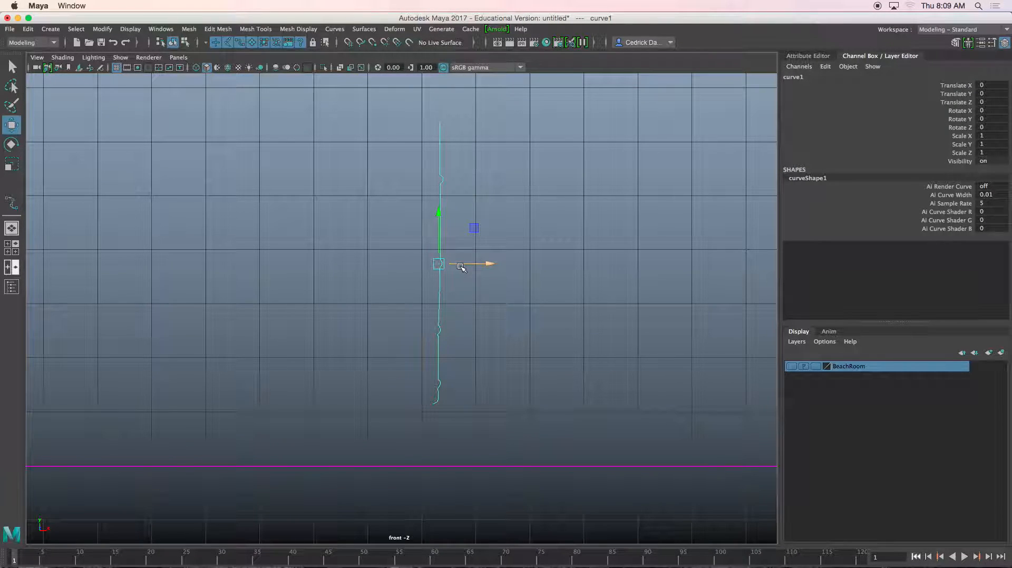
{"action": "key", "text": "d"}
{"action": "left_click_drag", "start_coordinate": [482, 266], "coordinate": [469, 266]}
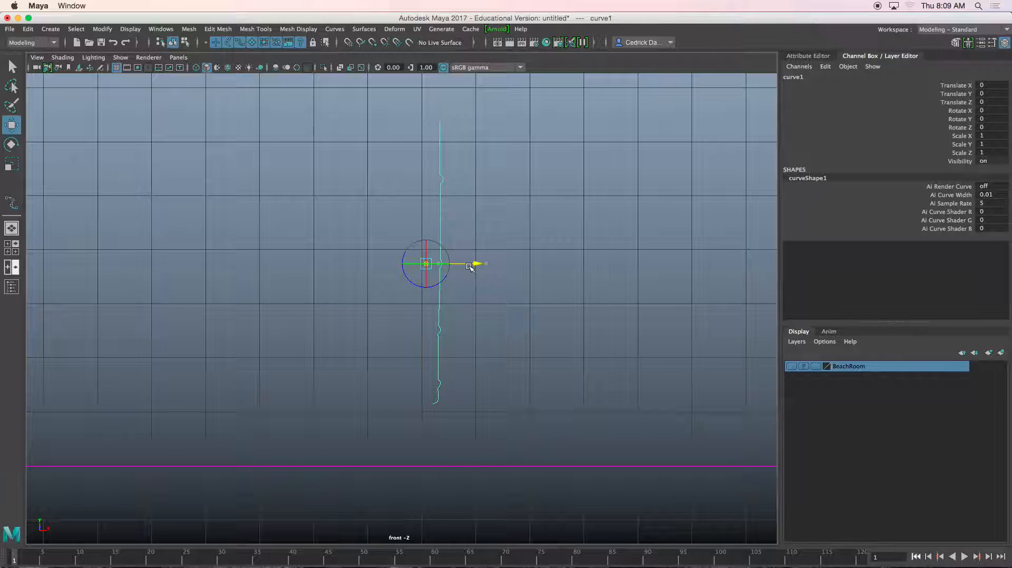
{"action": "key", "text": "d"}
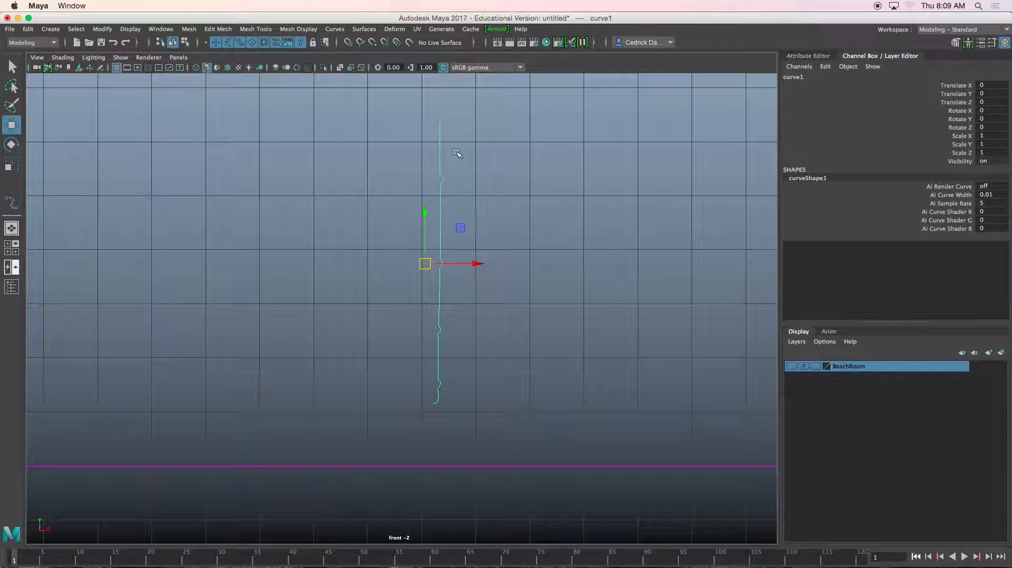
- Revolve the curve 360 degrees around Y as quad polygons, using per span # of iso params with Number U 2 and Number V 2
{"action": "left_click", "coordinate": [364, 29]}
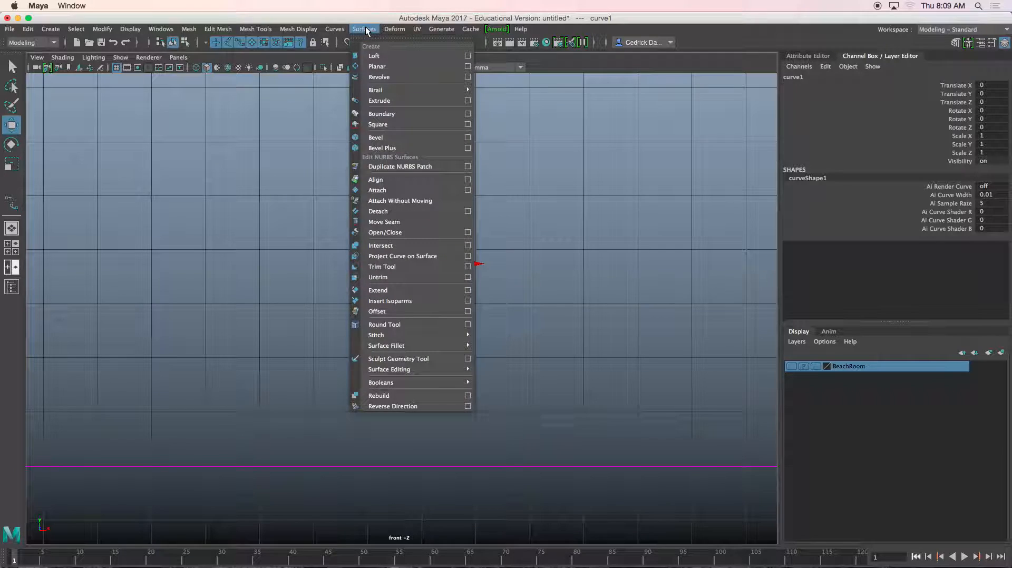
{"action": "left_click", "coordinate": [468, 77]}
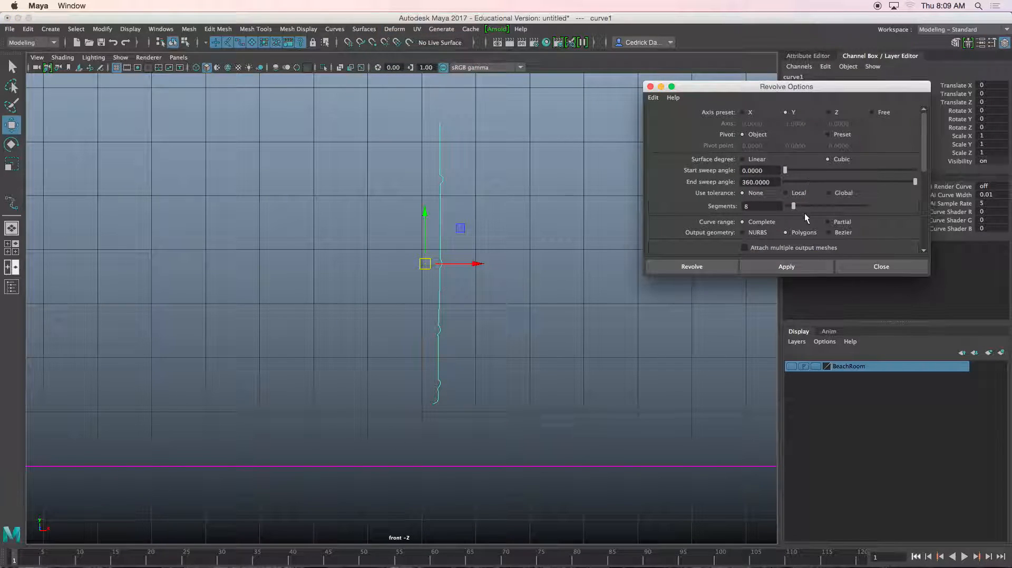
{"action": "left_click_drag", "start_coordinate": [924, 142], "coordinate": [923, 187]}
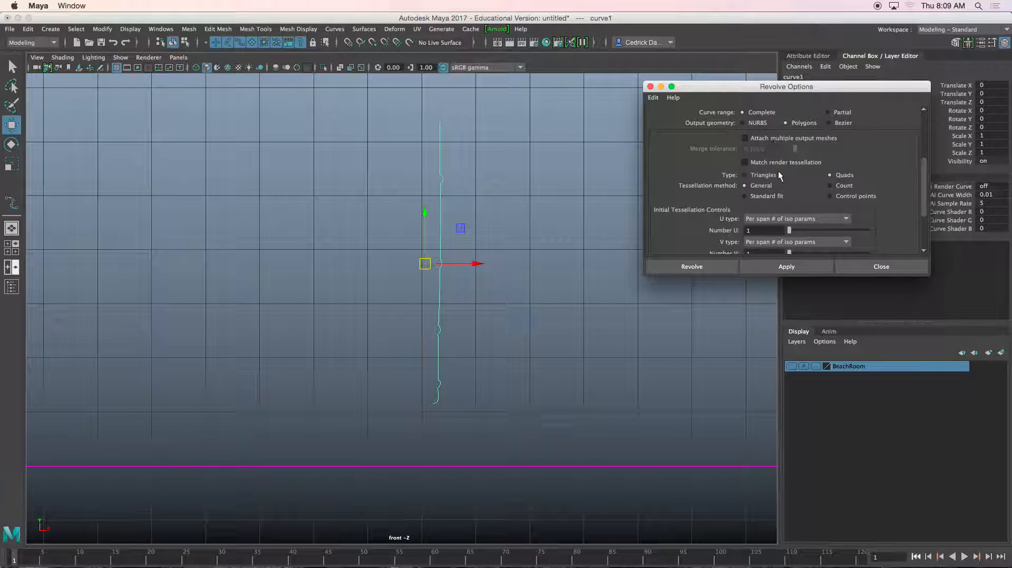
{"action": "left_click", "coordinate": [832, 221]}
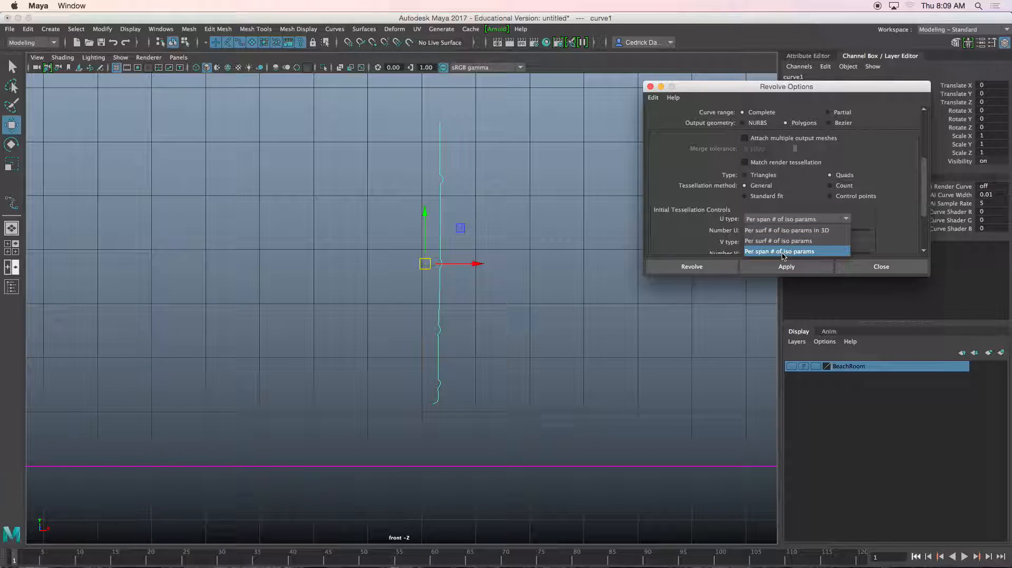
{"action": "left_click", "coordinate": [798, 253]}
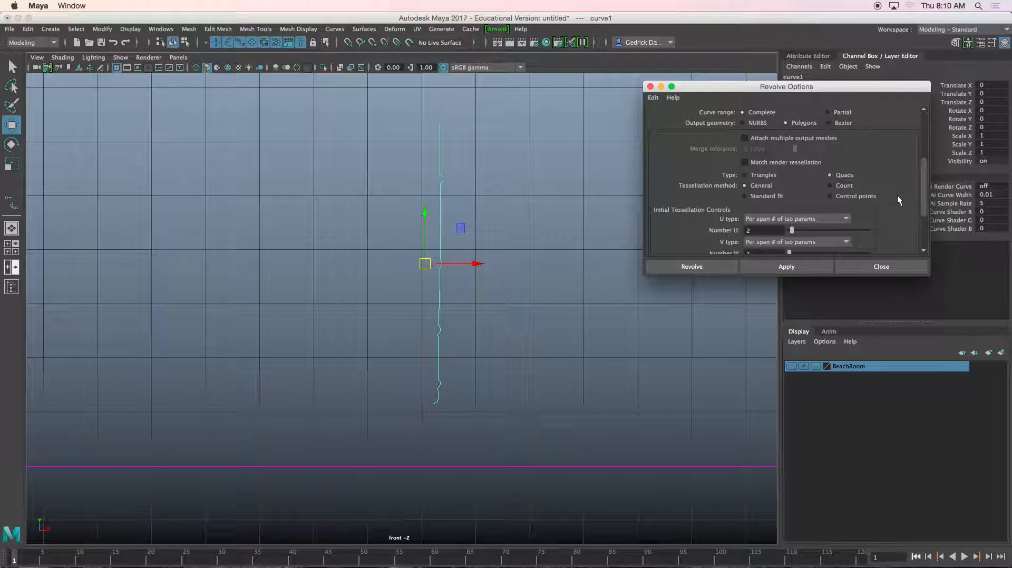
{"action": "left_click_drag", "start_coordinate": [921, 185], "coordinate": [875, 201]}
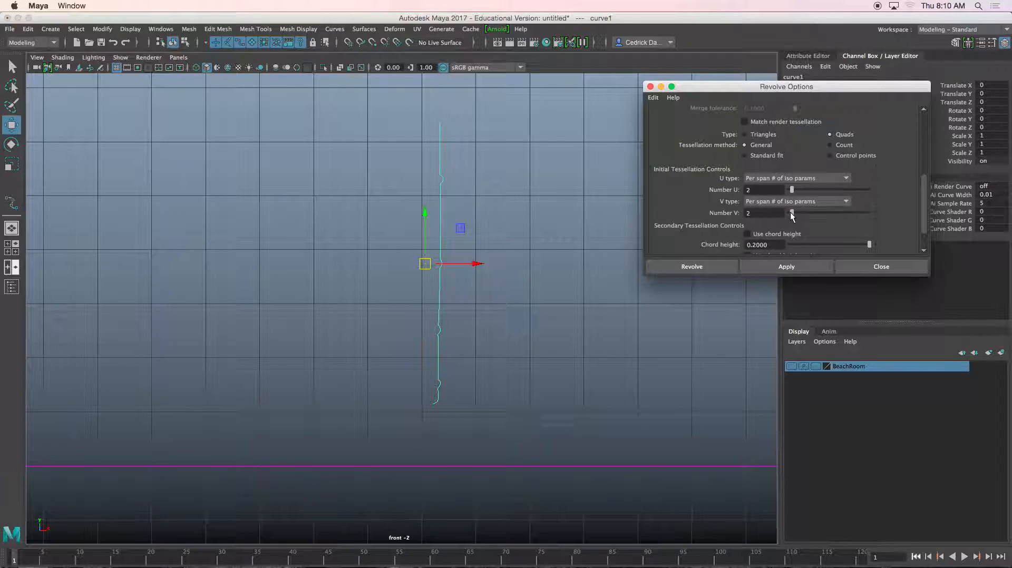
{"action": "left_click", "coordinate": [705, 267]}
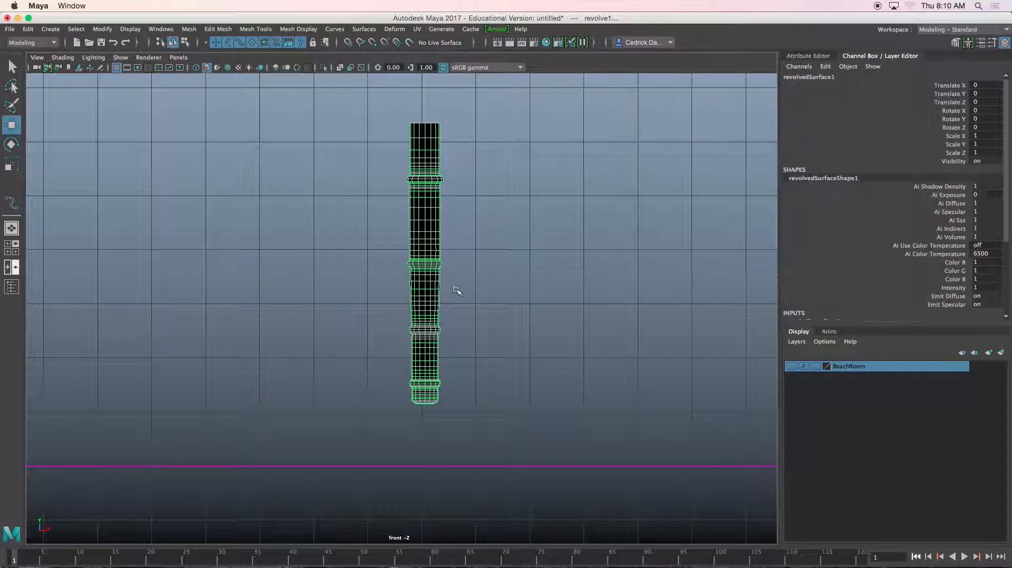
- Select the revolved leg, frame it in the perspective view and center its pivot
{"action": "left_click", "coordinate": [489, 262]}
{"action": "left_click", "coordinate": [428, 227]}
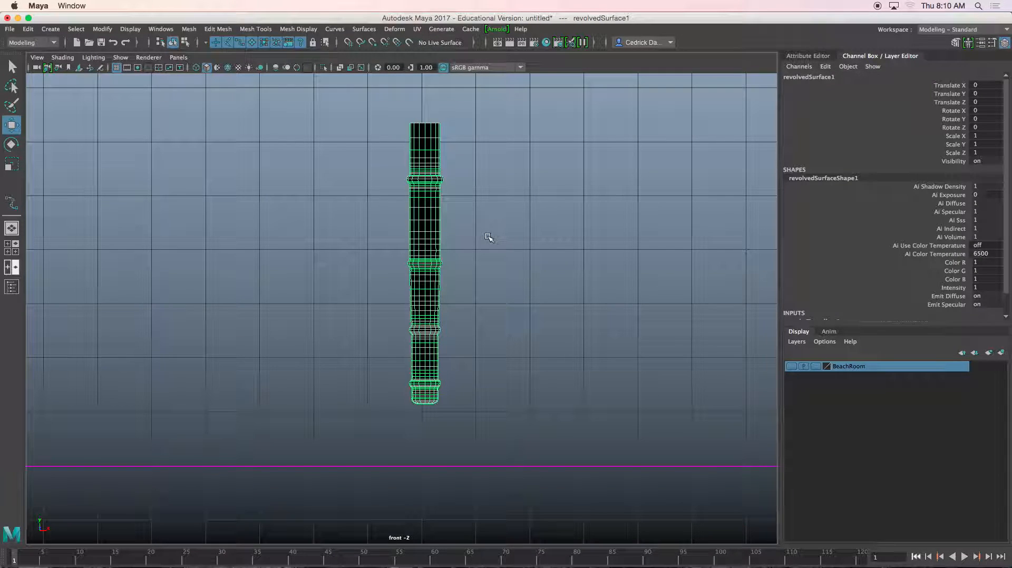
{"action": "key", "text": "space"}
{"action": "key", "text": "space"}
{"action": "key", "text": "f"}
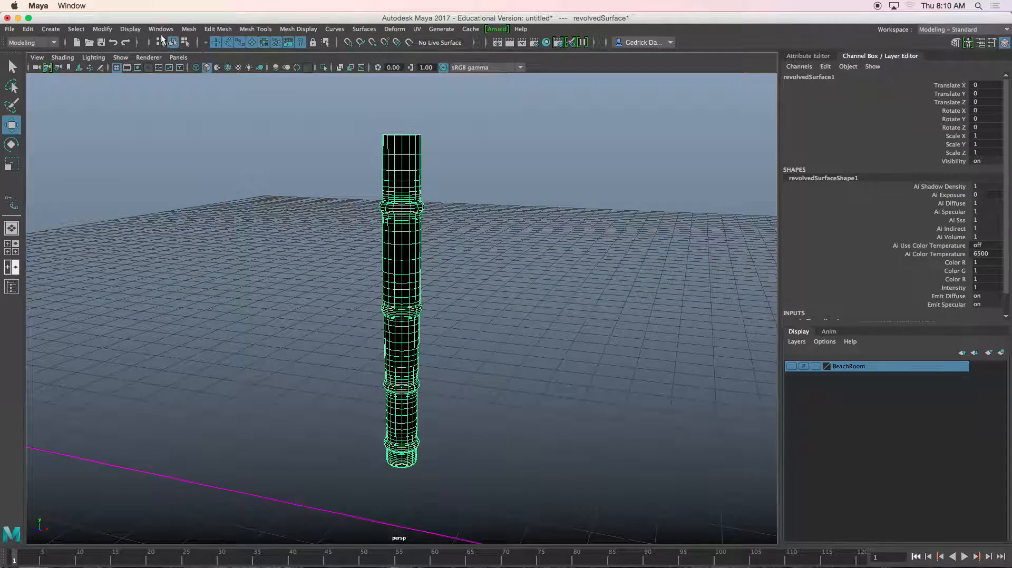
{"action": "left_click", "coordinate": [189, 29]}
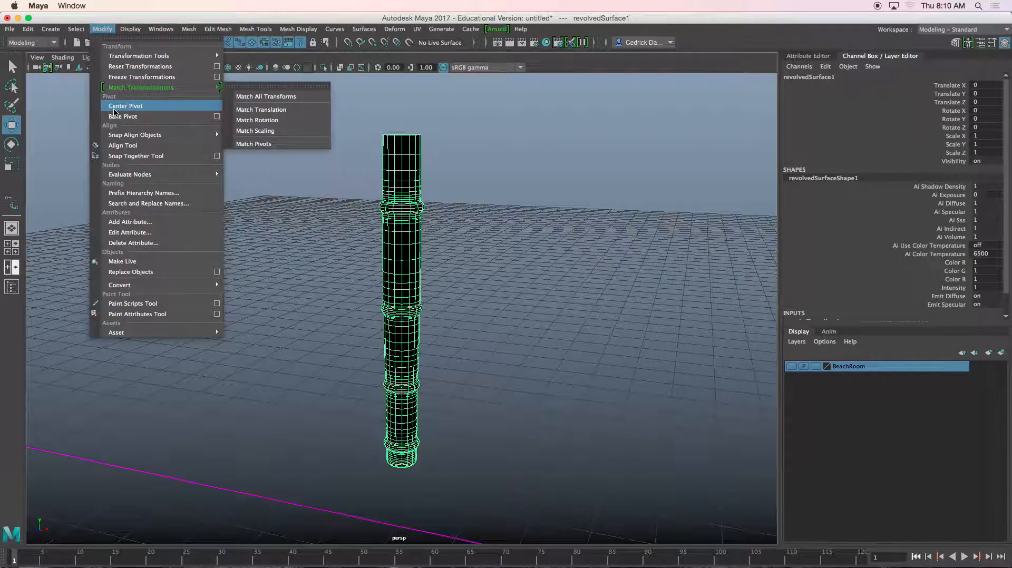
{"action": "left_click", "coordinate": [126, 106]}
- Reverse the leg mesh's normals and inspect its surface from other sides
{"action": "left_click", "coordinate": [305, 29]}
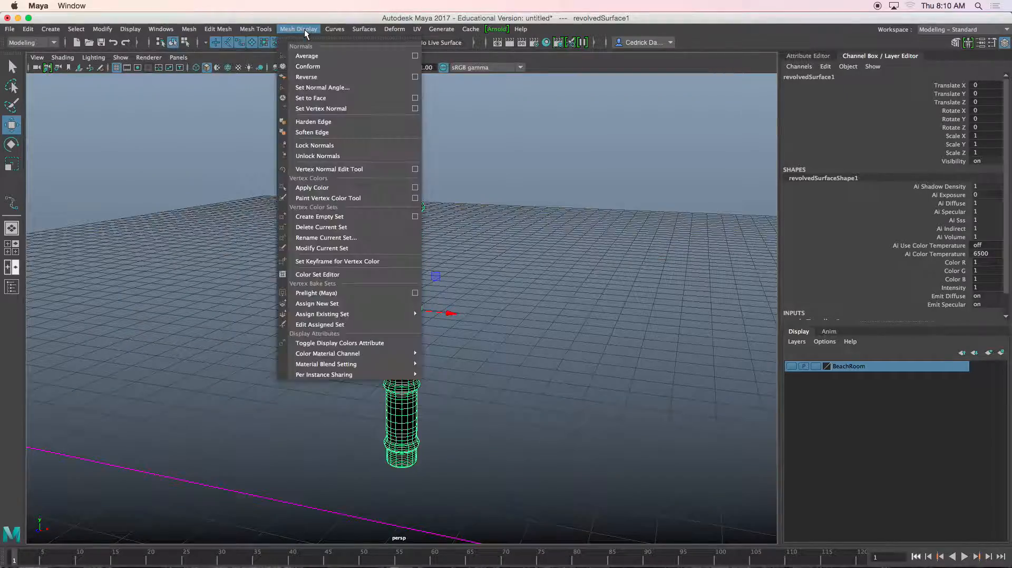
{"action": "left_click", "coordinate": [306, 77]}
{"action": "left_click_drag", "start_coordinate": [447, 211], "coordinate": [296, 211], "text": "alt"}
{"action": "key", "text": "r"}
{"action": "left_click_drag", "start_coordinate": [352, 307], "coordinate": [495, 280], "text": "alt"}
{"action": "scroll", "coordinate": [338, 309], "scroll_direction": "up", "scroll_amount": 4}
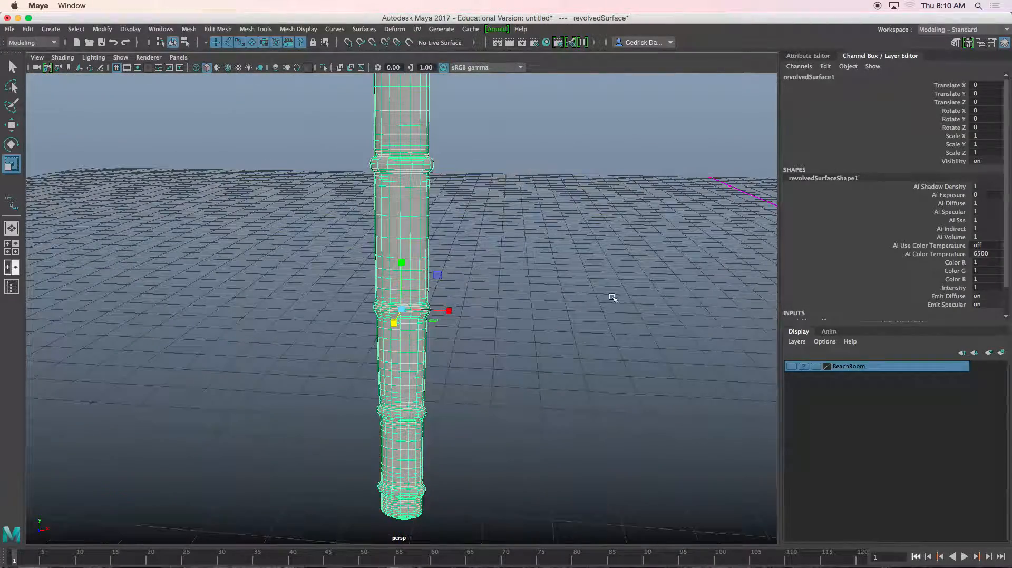
- Show the BeachRoom layer again and examine the desk's other legs up close in the reference image
{"action": "left_click", "coordinate": [792, 365]}
{"action": "left_click_drag", "start_coordinate": [501, 349], "coordinate": [507, 268], "text": "alt"}
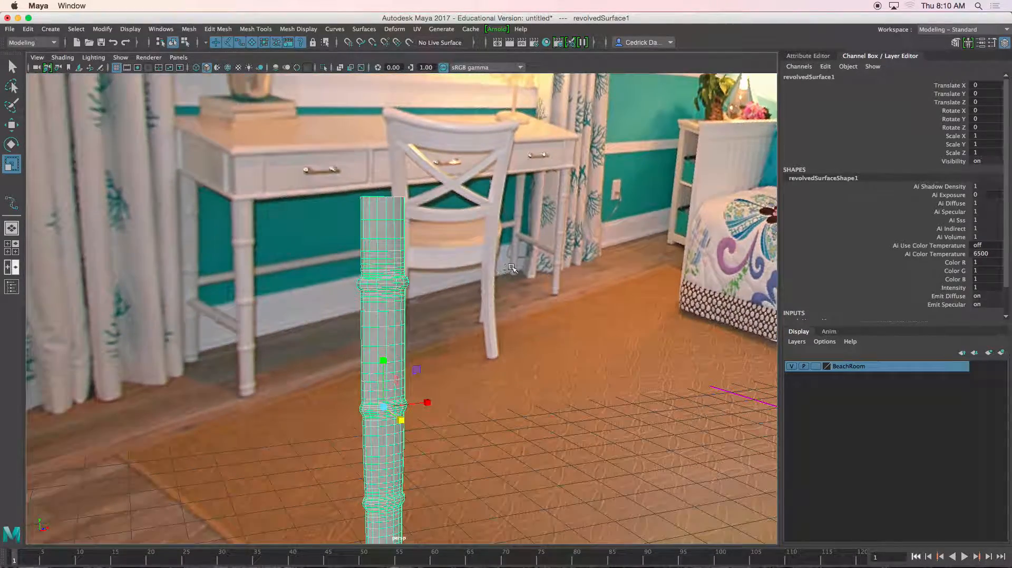
{"action": "middle_click_drag", "start_coordinate": [588, 209], "coordinate": [559, 247], "text": "alt"}
{"action": "scroll", "coordinate": [559, 246], "scroll_direction": "up", "scroll_amount": 10, "text": "ctrl"}
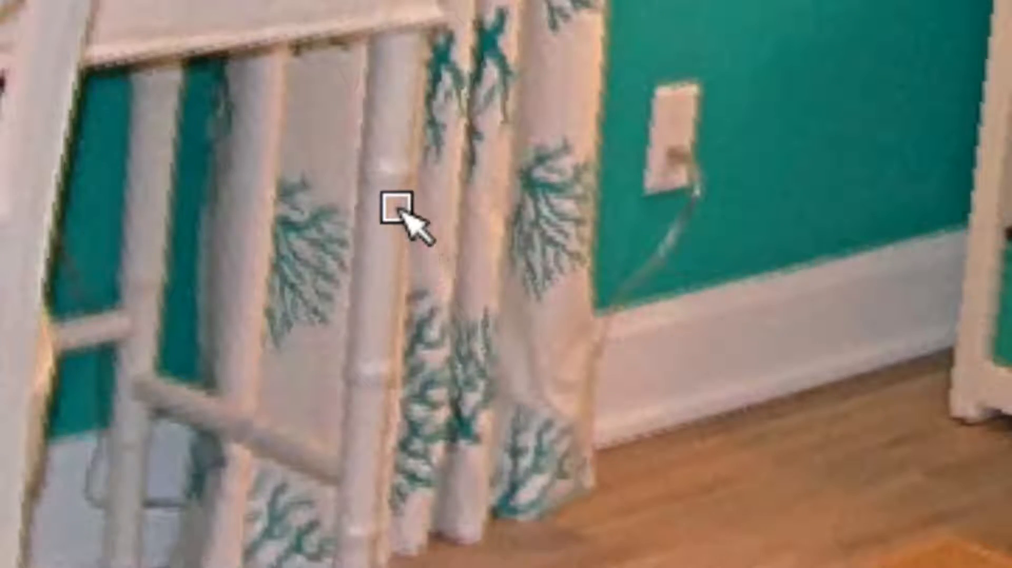
{"action": "scroll", "coordinate": [436, 168], "scroll_direction": "down", "scroll_amount": 5, "text": "ctrl"}
{"action": "scroll", "coordinate": [435, 167], "scroll_direction": "down", "scroll_amount": 2, "text": "ctrl"}
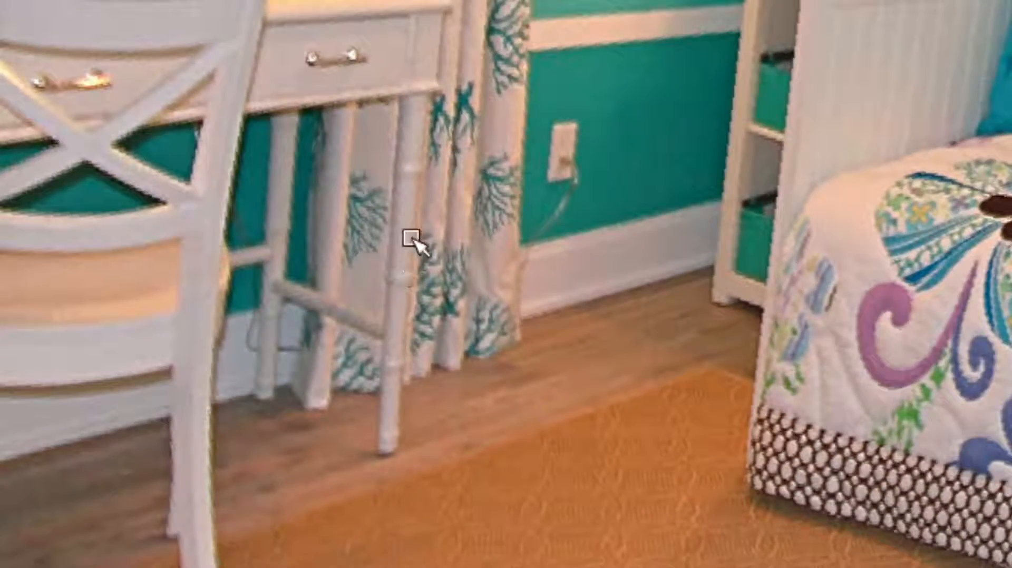
{"action": "scroll", "coordinate": [443, 271], "scroll_direction": "down", "scroll_amount": 4, "text": "ctrl"}
{"action": "scroll", "coordinate": [444, 270], "scroll_direction": "down", "scroll_amount": 5, "text": "ctrl"}
- In the top view, move the leg along X to snap its center onto the nearest grid line
{"action": "right_click", "coordinate": [388, 339]}
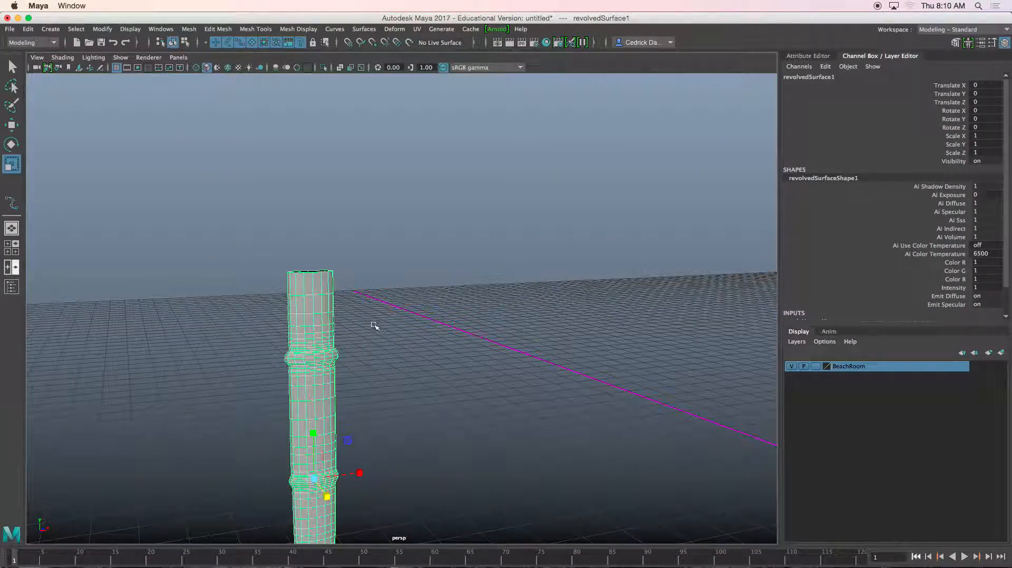
{"action": "left_click_drag", "start_coordinate": [361, 338], "coordinate": [342, 385], "text": "alt"}
{"action": "key", "text": "w"}
{"action": "scroll", "coordinate": [344, 349], "scroll_direction": "down", "scroll_amount": 4}
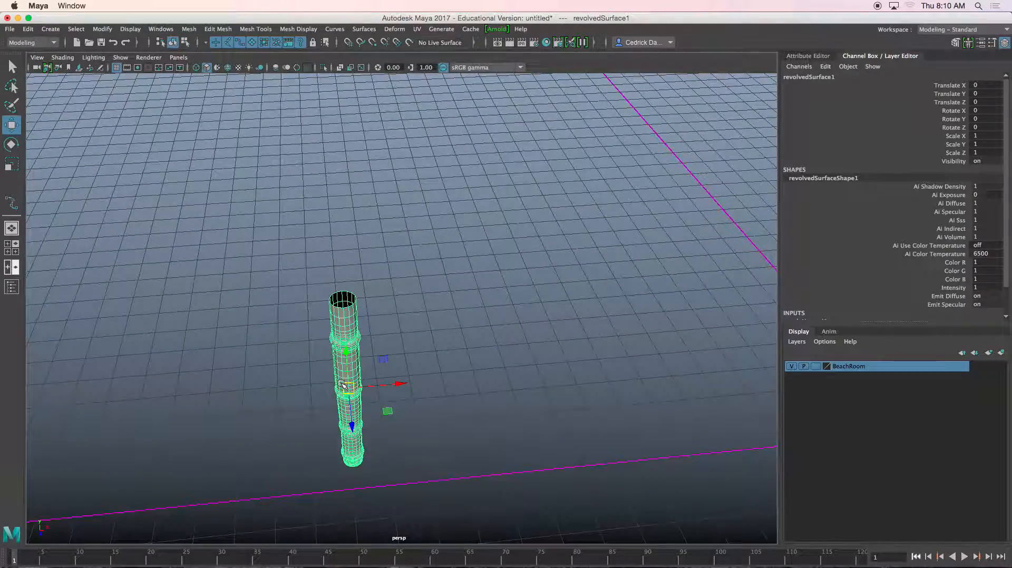
{"action": "key", "text": "space"}
{"action": "key", "text": "space"}
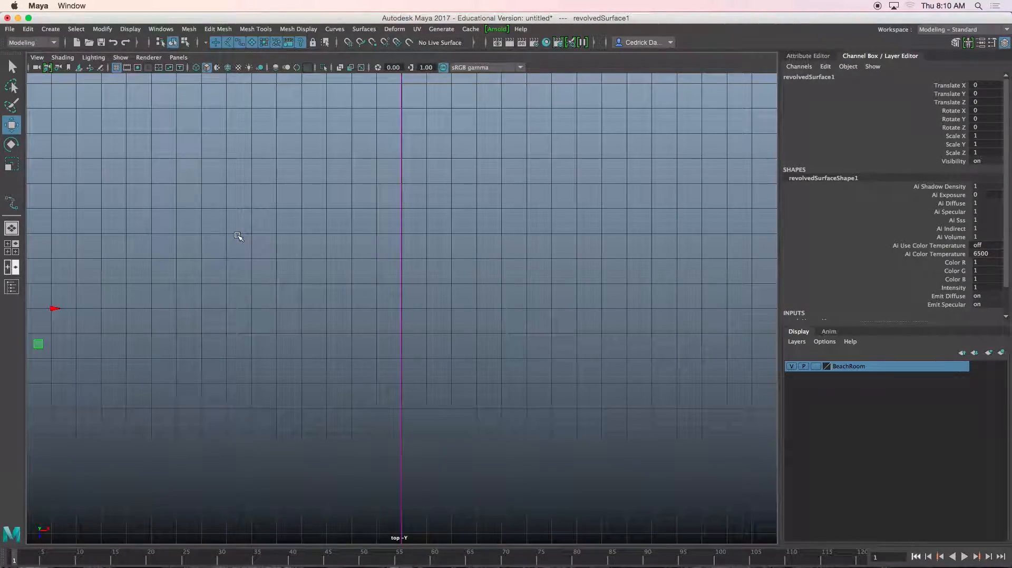
{"action": "key", "text": "f"}
{"action": "scroll", "coordinate": [266, 248], "scroll_direction": "down", "scroll_amount": 10}
{"action": "scroll", "coordinate": [290, 255], "scroll_direction": "up", "scroll_amount": 4}
{"action": "scroll", "coordinate": [291, 258], "scroll_direction": "up", "scroll_amount": 5}
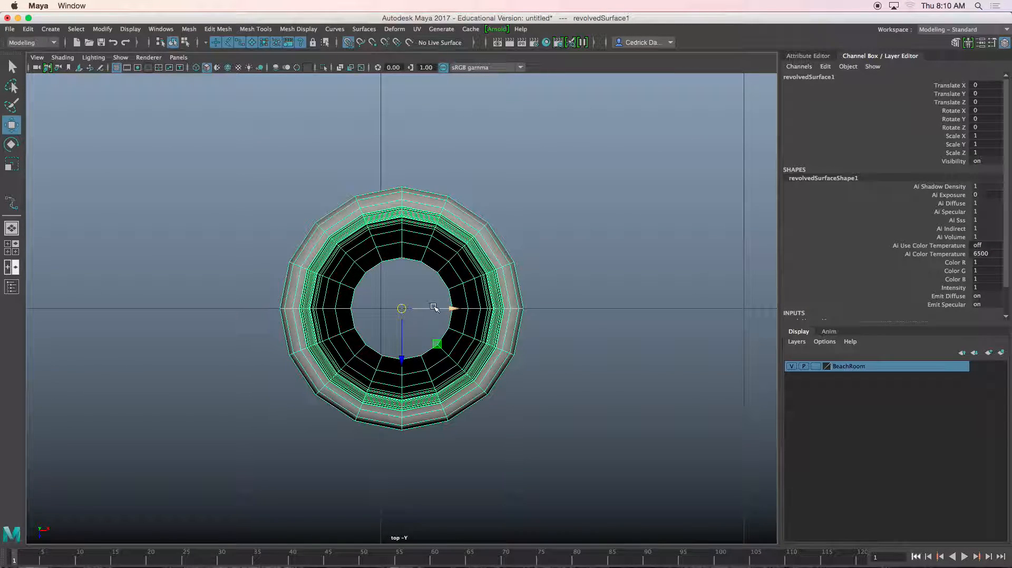
{"action": "left_click_drag", "start_coordinate": [433, 307], "coordinate": [416, 308]}
- Duplicate the leg and move the copy three grid units back along Z
{"action": "scroll", "coordinate": [407, 311], "scroll_direction": "down", "scroll_amount": 8}
{"action": "scroll", "coordinate": [407, 313], "scroll_direction": "up", "scroll_amount": 2}
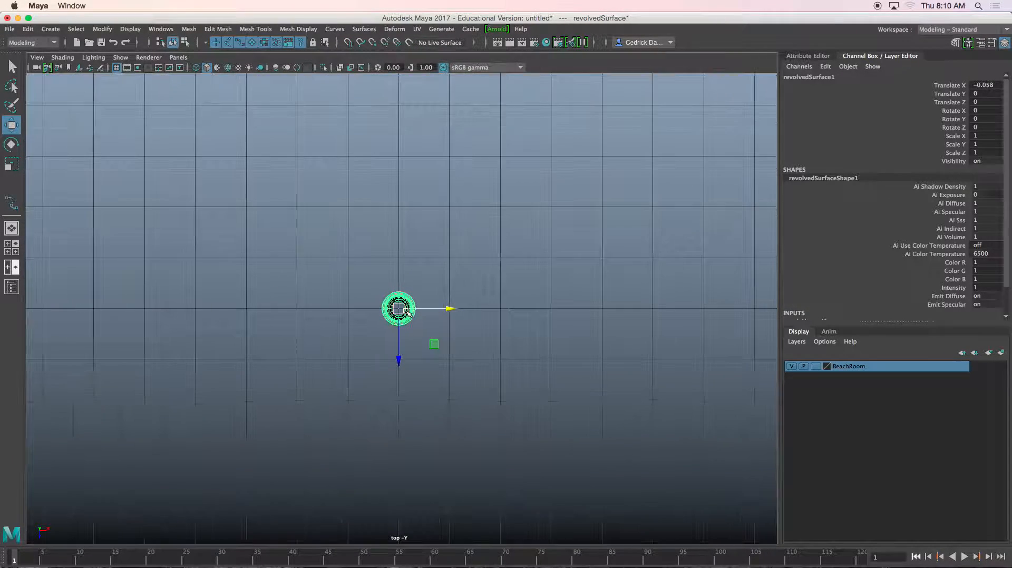
{"action": "key", "text": "ctrl+d"}
{"action": "left_click_drag", "start_coordinate": [400, 354], "coordinate": [405, 160]}
- Duplicate both legs together and move the copies six grid units along X, to Translate X 5.942
{"action": "left_click", "coordinate": [405, 295], "text": "shift"}
{"action": "middle_click_drag", "start_coordinate": [420, 299], "coordinate": [374, 318], "text": "alt"}
{"action": "key", "text": "ctrl+d"}
{"action": "left_click_drag", "start_coordinate": [366, 345], "coordinate": [583, 327]}
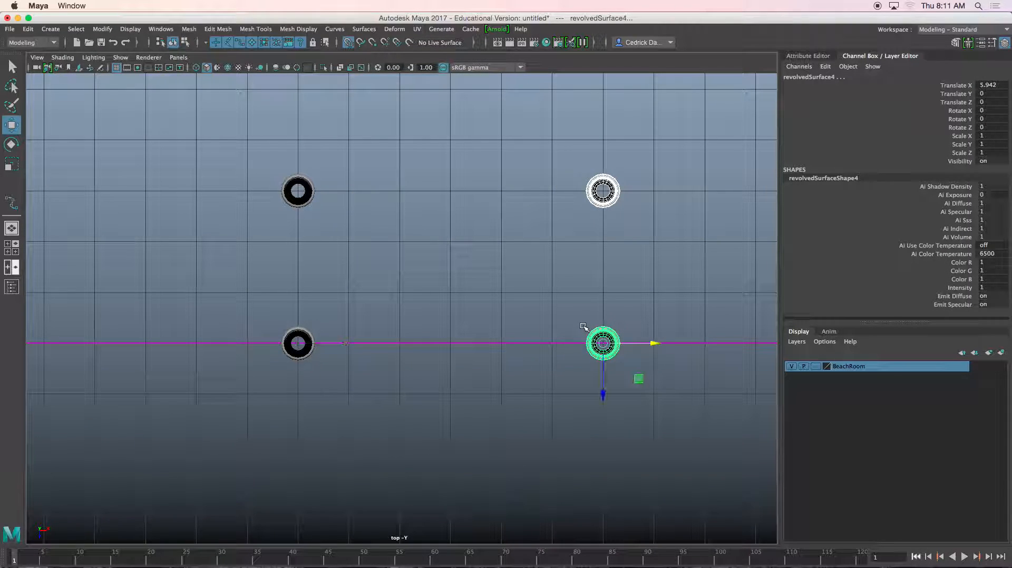
- Examine the four legs in the front and perspective views, clear the selection, and frame them in the front view
{"action": "key", "text": "space"}
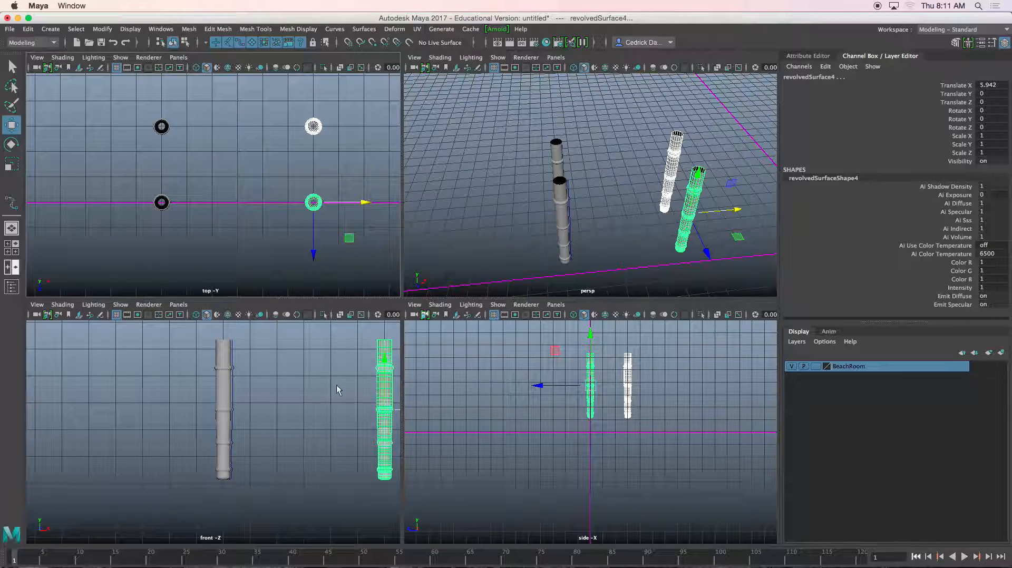
{"action": "key", "text": "space"}
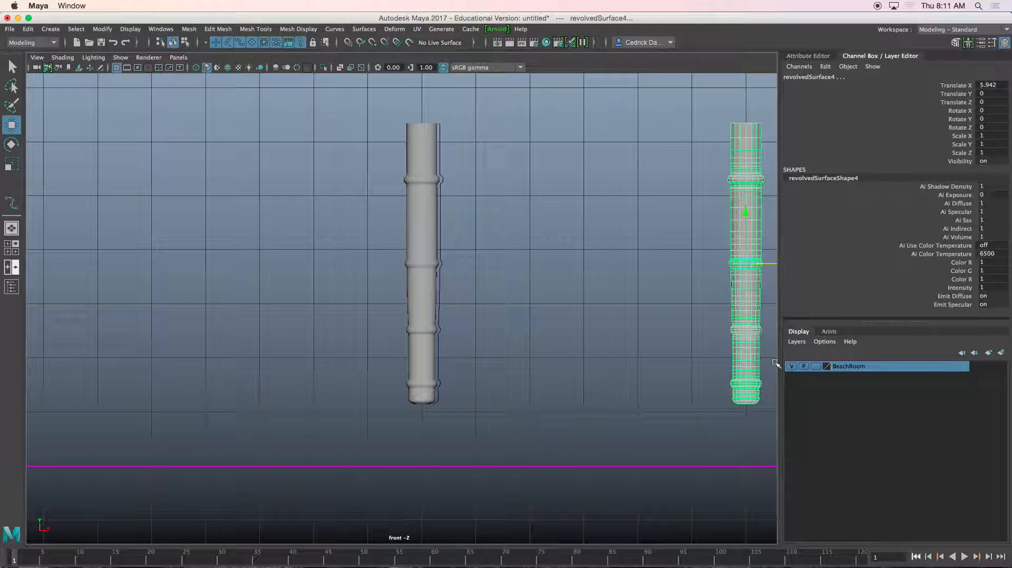
{"action": "scroll", "coordinate": [569, 305], "scroll_direction": "down", "scroll_amount": 8}
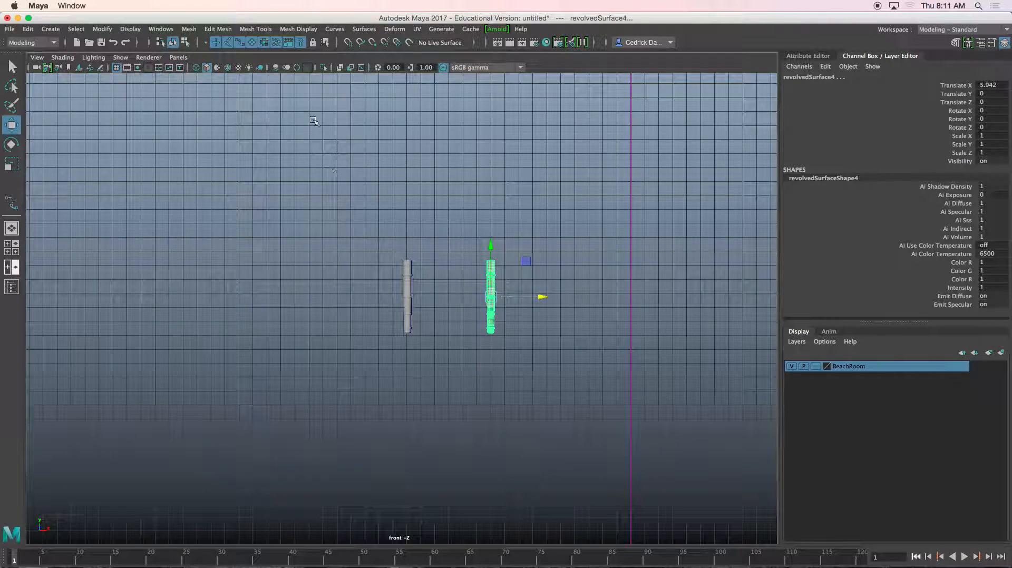
{"action": "middle_click_drag", "start_coordinate": [474, 210], "coordinate": [409, 228], "text": "alt"}
{"action": "key", "text": "space"}
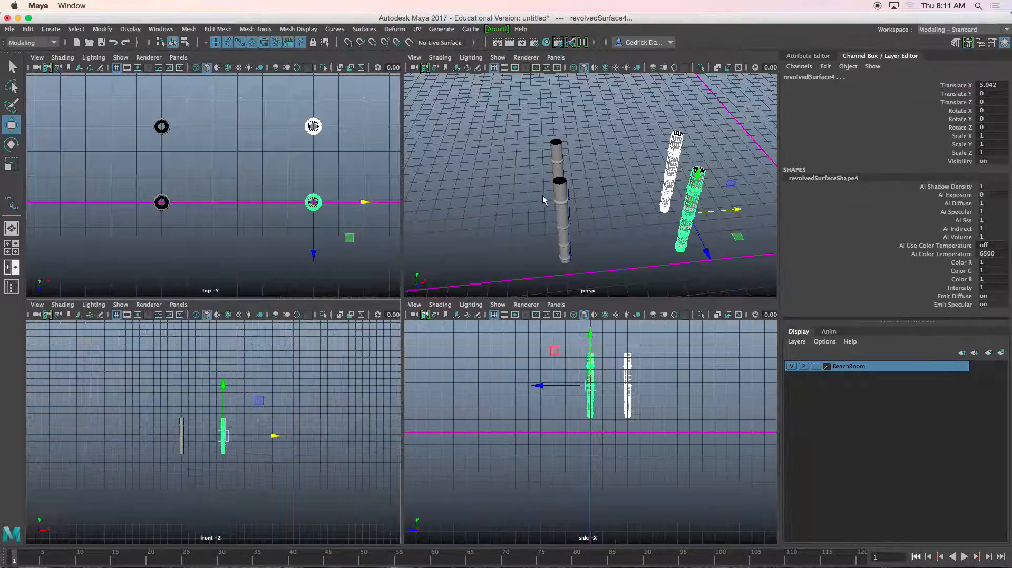
{"action": "key", "text": "space"}
{"action": "scroll", "coordinate": [560, 193], "scroll_direction": "down", "scroll_amount": 8}
{"action": "left_click_drag", "start_coordinate": [551, 233], "coordinate": [531, 273], "text": "alt"}
{"action": "scroll", "coordinate": [516, 276], "scroll_direction": "up", "scroll_amount": 3}
{"action": "left_click", "coordinate": [516, 276]}
{"action": "left_click_drag", "start_coordinate": [370, 274], "coordinate": [312, 278], "text": "alt"}
{"action": "key", "text": "space"}
{"action": "key", "text": "space"}
- Import the beach room photo as a front-view image plane from kbuilding server's K107/Block 1/Qtr 2/Resources/BedroomProject folder
{"action": "left_click", "coordinate": [37, 57]}
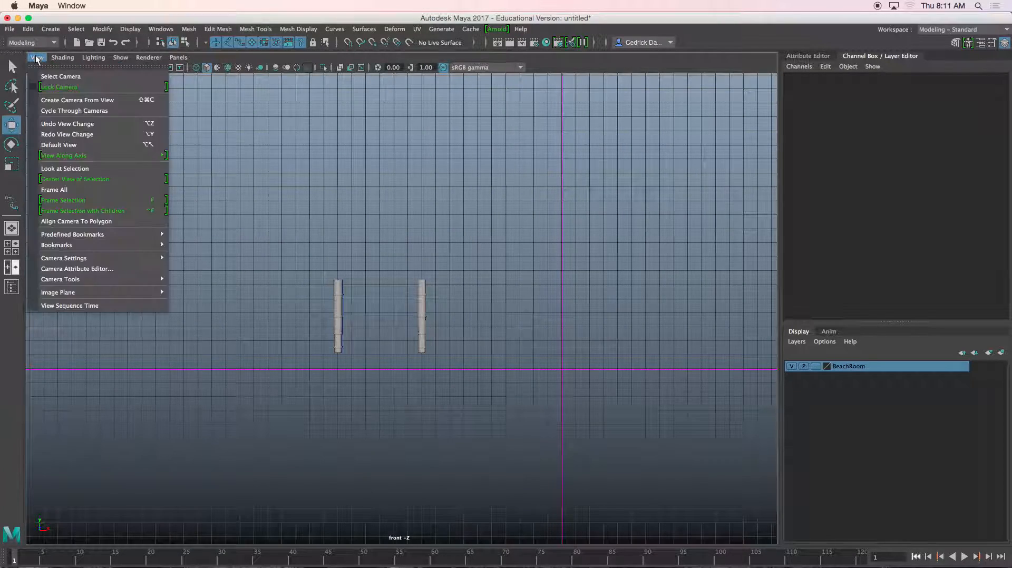
{"action": "mouse_move", "coordinate": [79, 295]}
{"action": "left_click", "coordinate": [195, 301]}
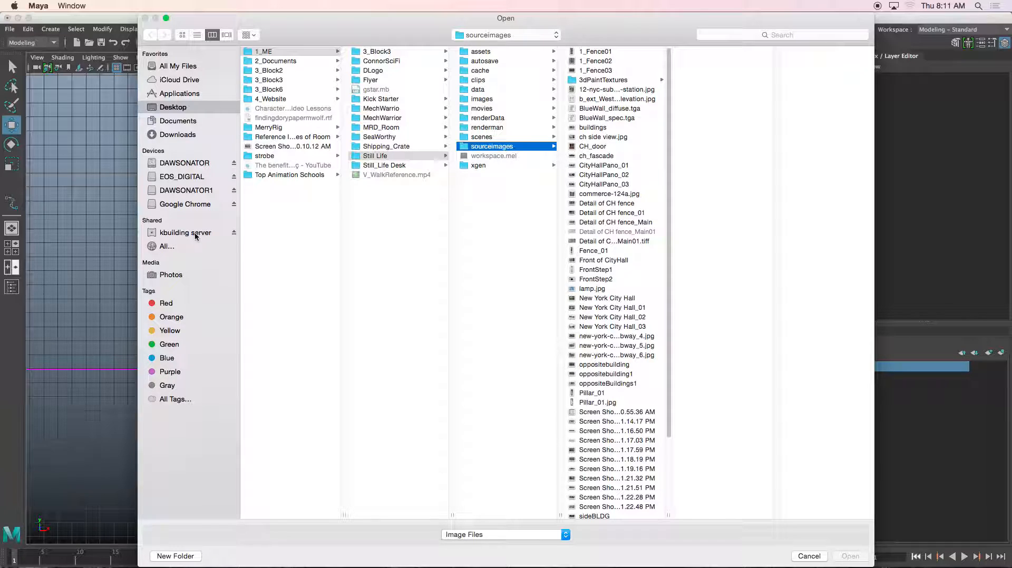
{"action": "left_click", "coordinate": [195, 232]}
{"action": "left_click", "coordinate": [277, 144]}
{"action": "left_click", "coordinate": [405, 52]}
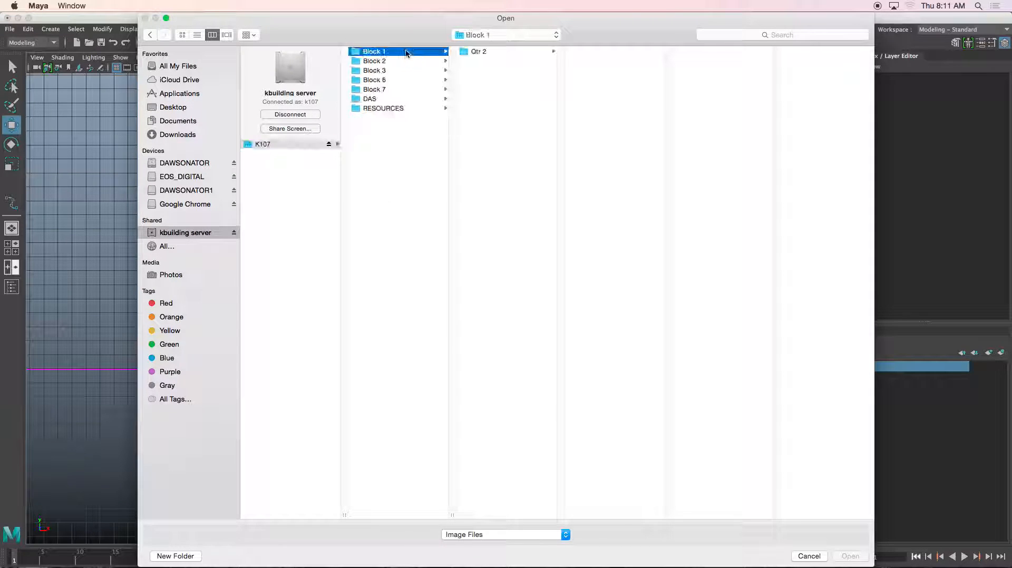
{"action": "left_click", "coordinate": [542, 62]}
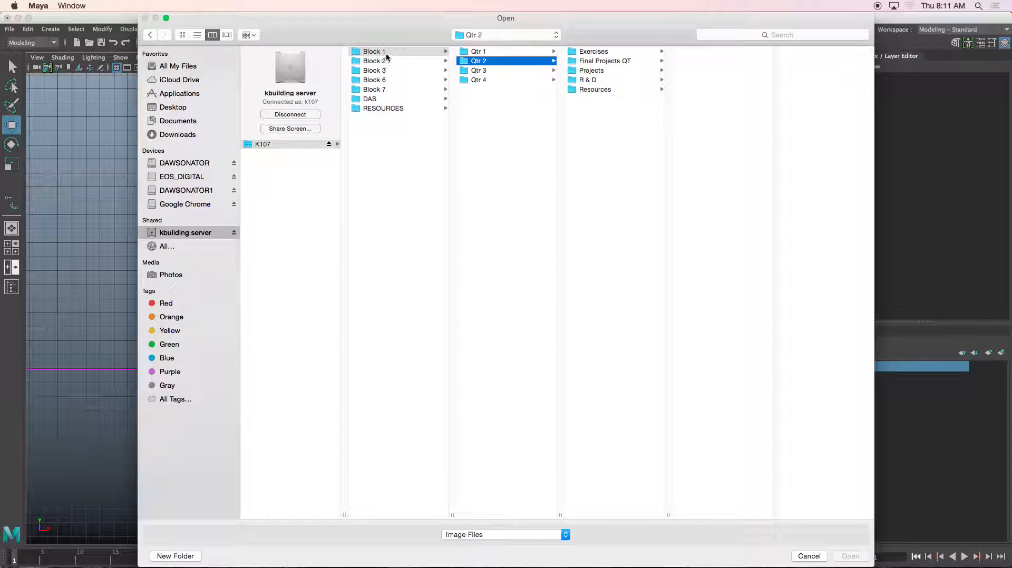
{"action": "left_click", "coordinate": [594, 89]}
{"action": "left_click", "coordinate": [722, 51]}
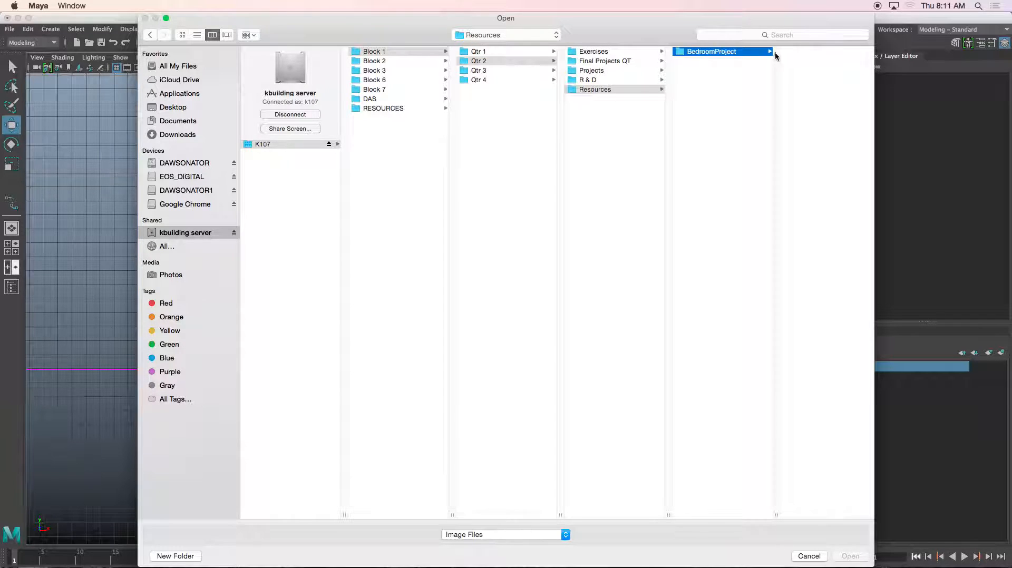
{"action": "left_click", "coordinate": [690, 51]}
{"action": "key", "text": "Return"}
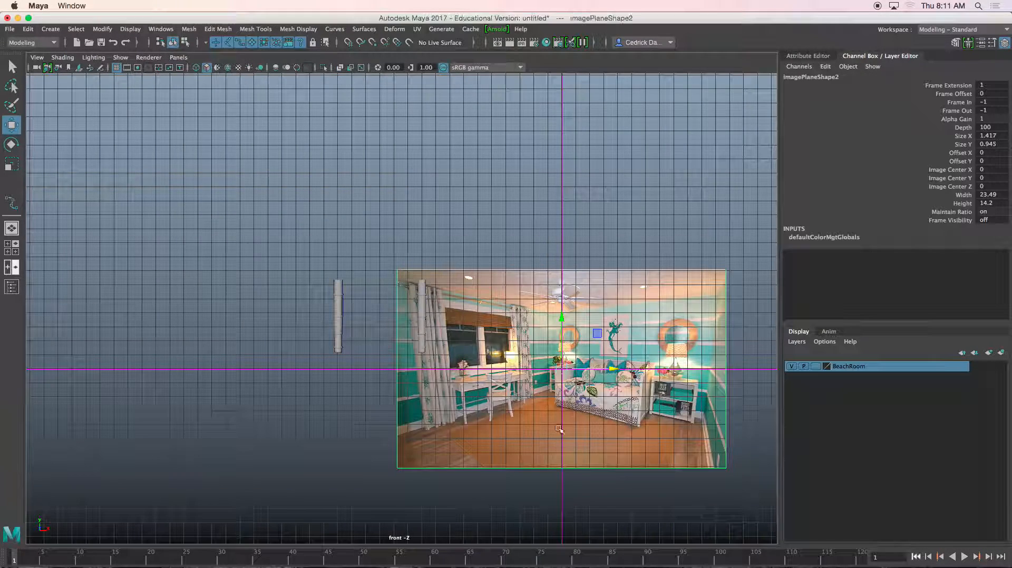
- Scale the image plane uniformly to 2.49 and move it to Translate X 1.507, Y 10.848 so its desk aligns with the legs
{"action": "left_click_drag", "start_coordinate": [562, 365], "coordinate": [627, 313]}
{"action": "key", "text": "r"}
{"action": "key", "text": "w"}
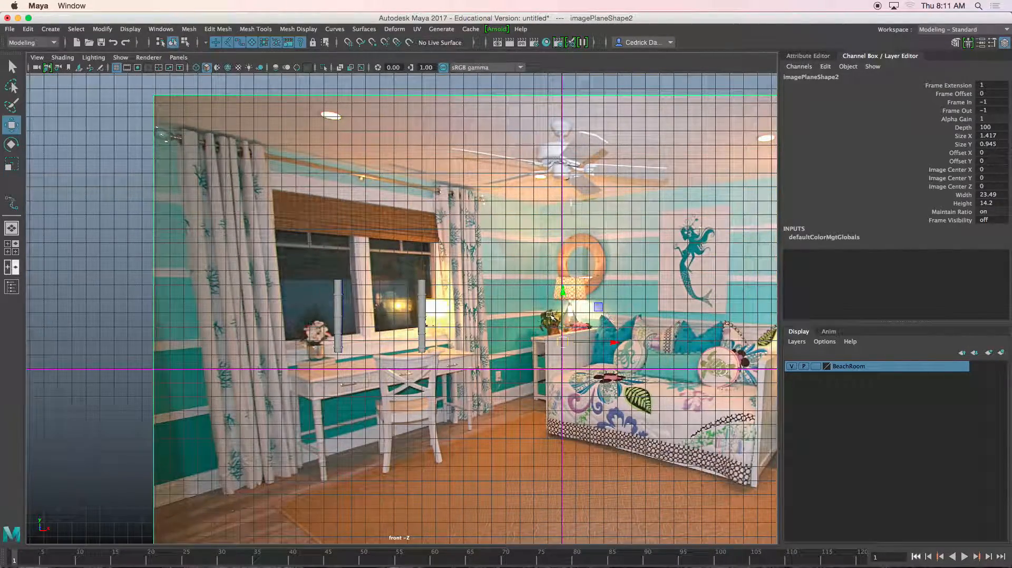
{"action": "left_click_drag", "start_coordinate": [562, 343], "coordinate": [584, 215]}
- Move the two duplicated legs at the desk's far end along X to Translate X 10.576
{"action": "left_click", "coordinate": [423, 301]}
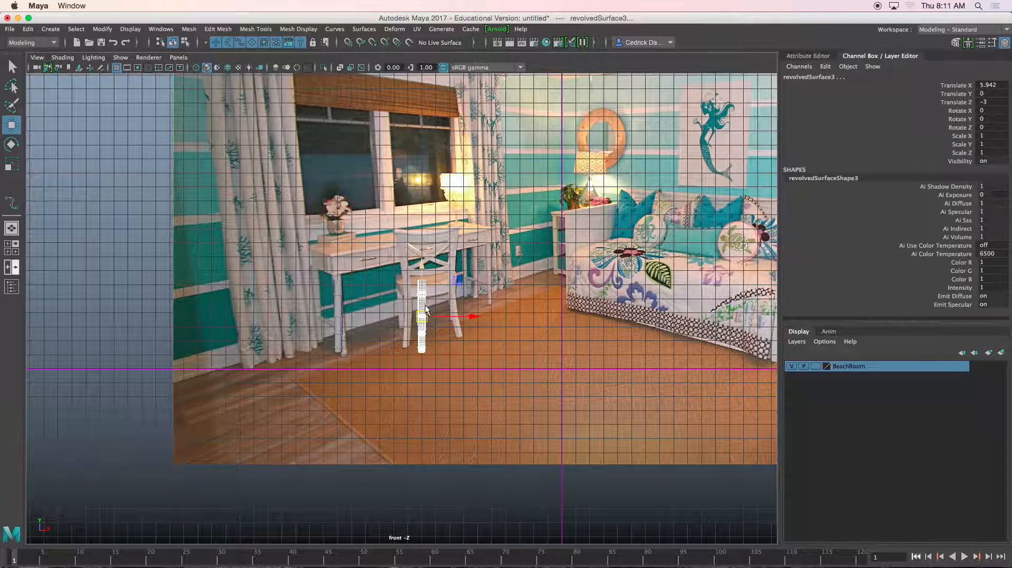
{"action": "left_click_drag", "start_coordinate": [474, 316], "coordinate": [539, 316]}
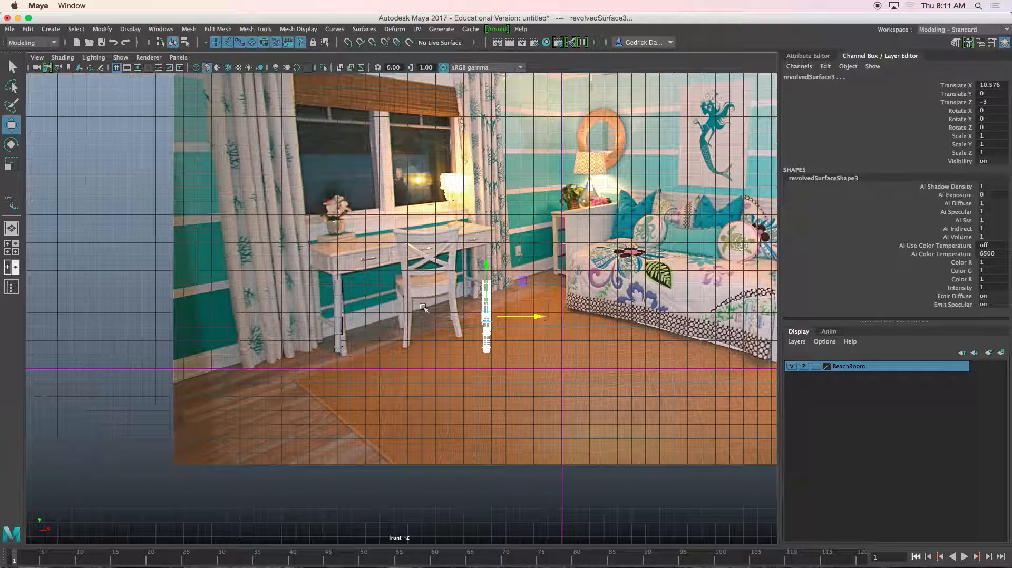
{"action": "key", "text": "space"}
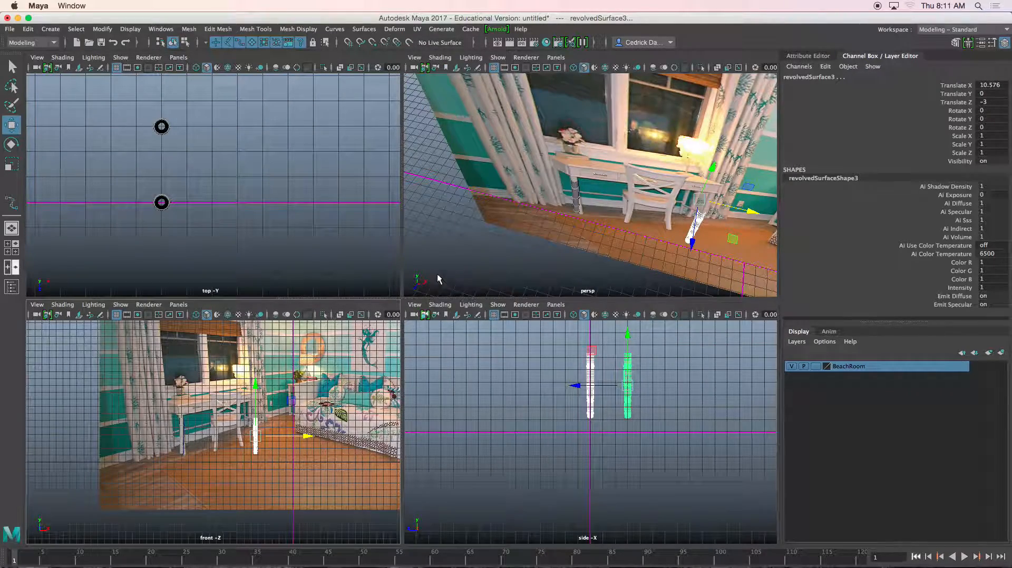
{"action": "key", "text": "space"}
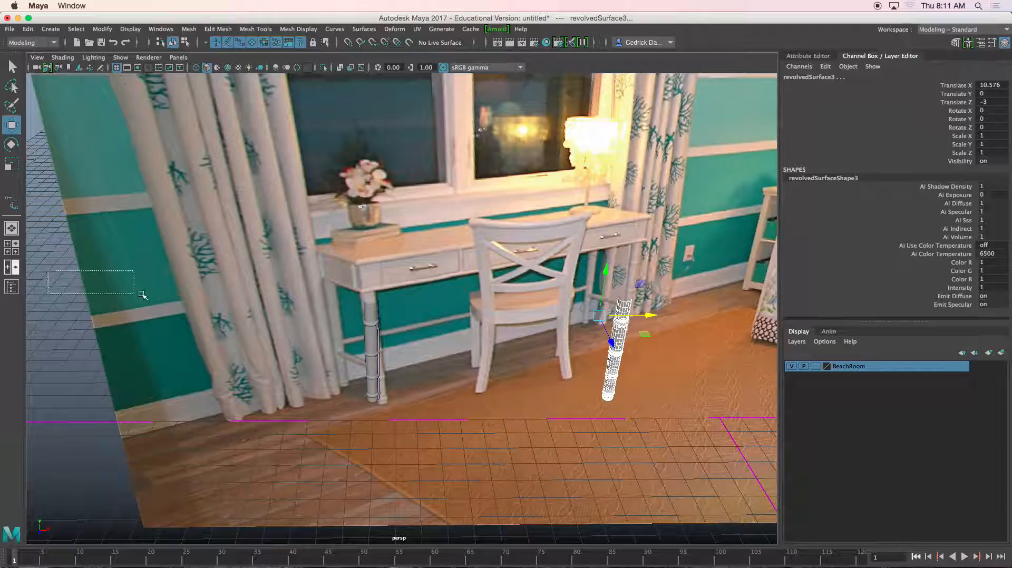
- In the perspective view, move the image plane back behind all four legs, to Translate Z -4.805
{"action": "left_click", "coordinate": [142, 285]}
{"action": "left_click_drag", "start_coordinate": [142, 285], "coordinate": [202, 293], "text": "alt"}
{"action": "left_click_drag", "start_coordinate": [447, 285], "coordinate": [550, 175], "text": "alt"}
{"action": "left_click_drag", "start_coordinate": [565, 122], "coordinate": [503, 116]}
{"action": "left_click_drag", "start_coordinate": [561, 195], "coordinate": [476, 201]}
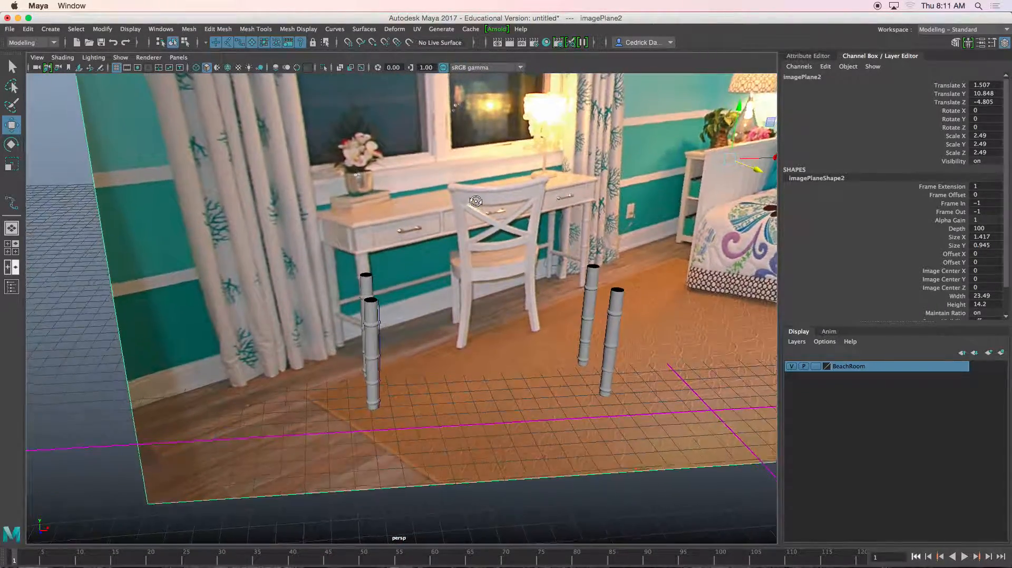
- Examine the crossbars joining the desk legs in the reference image next to the modeled legs
{"action": "right_click_drag", "start_coordinate": [475, 201], "coordinate": [459, 316], "text": "alt"}
{"action": "middle_click_drag", "start_coordinate": [459, 316], "coordinate": [478, 216], "text": "alt"}
{"action": "left_click_drag", "start_coordinate": [478, 216], "coordinate": [470, 232], "text": "alt"}
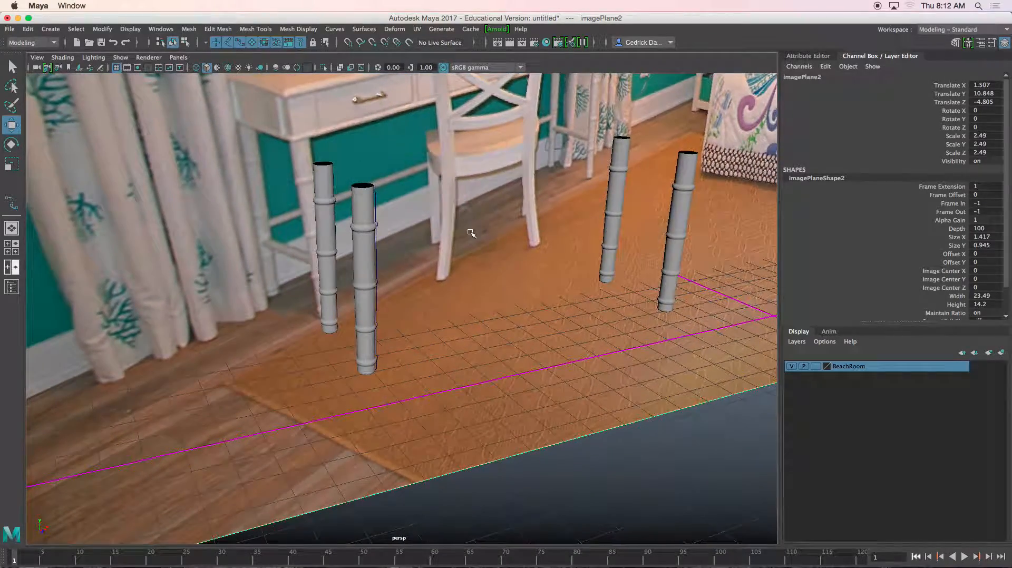
{"action": "left_click_drag", "start_coordinate": [322, 276], "coordinate": [263, 282], "text": "alt"}
{"action": "right_click_drag", "start_coordinate": [263, 282], "coordinate": [338, 289], "text": "alt"}
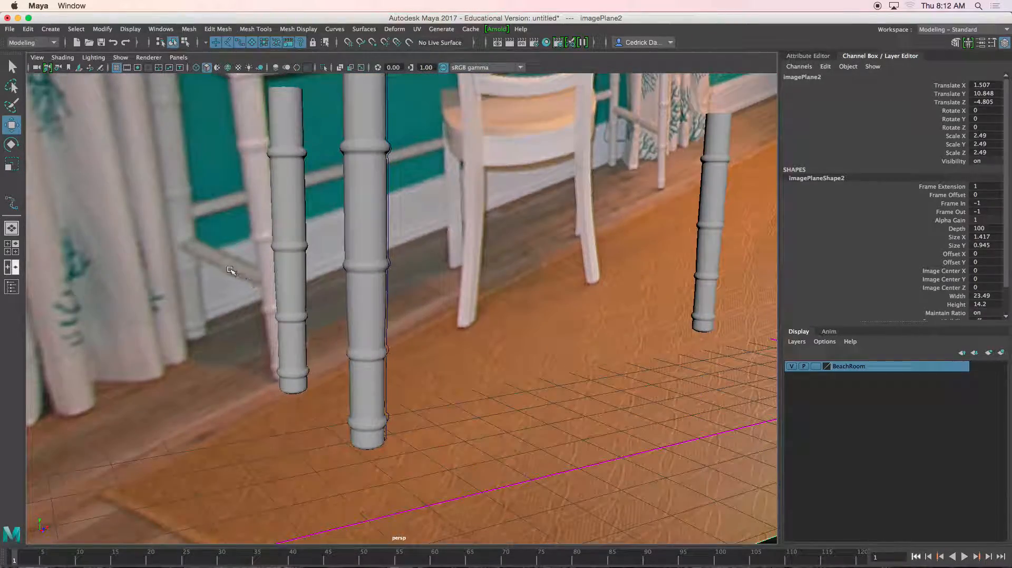
{"action": "left_click_drag", "start_coordinate": [230, 270], "coordinate": [253, 275], "text": "alt"}
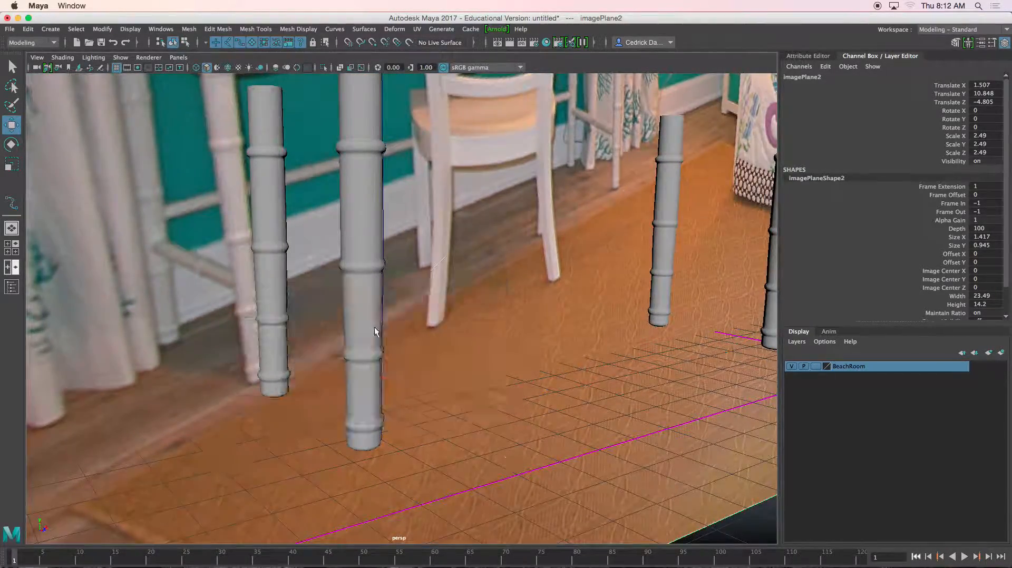
- In the side view, create a polygon cylinder between the front and back legs, about 0.213 in radius and 0.302 high
{"action": "key", "text": "space"}
{"action": "key", "text": "space"}
{"action": "scroll", "coordinate": [467, 309], "scroll_direction": "up", "scroll_amount": 10}
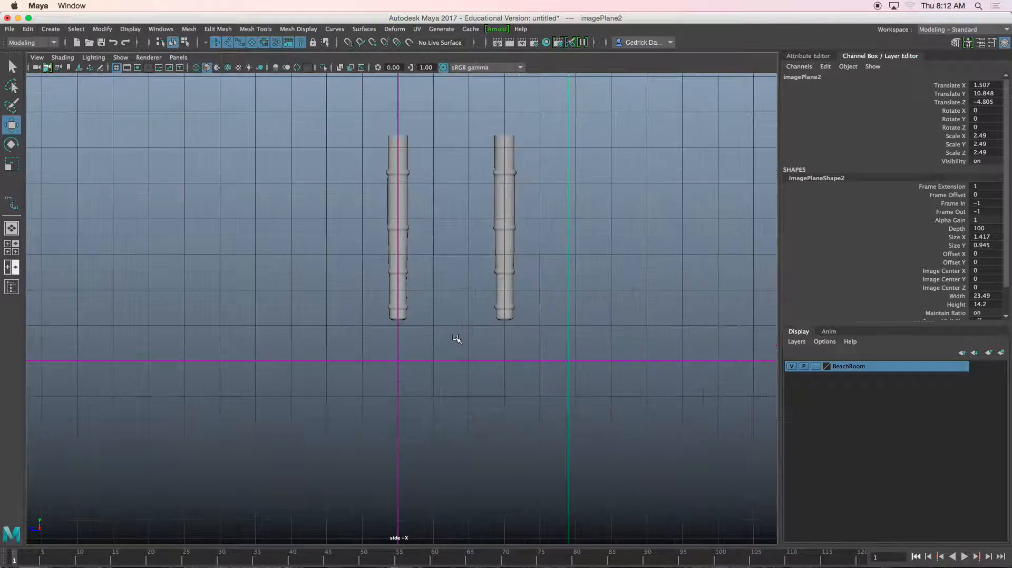
{"action": "left_click", "coordinate": [12, 203]}
{"action": "scroll", "coordinate": [457, 238], "scroll_direction": "up", "scroll_amount": 5}
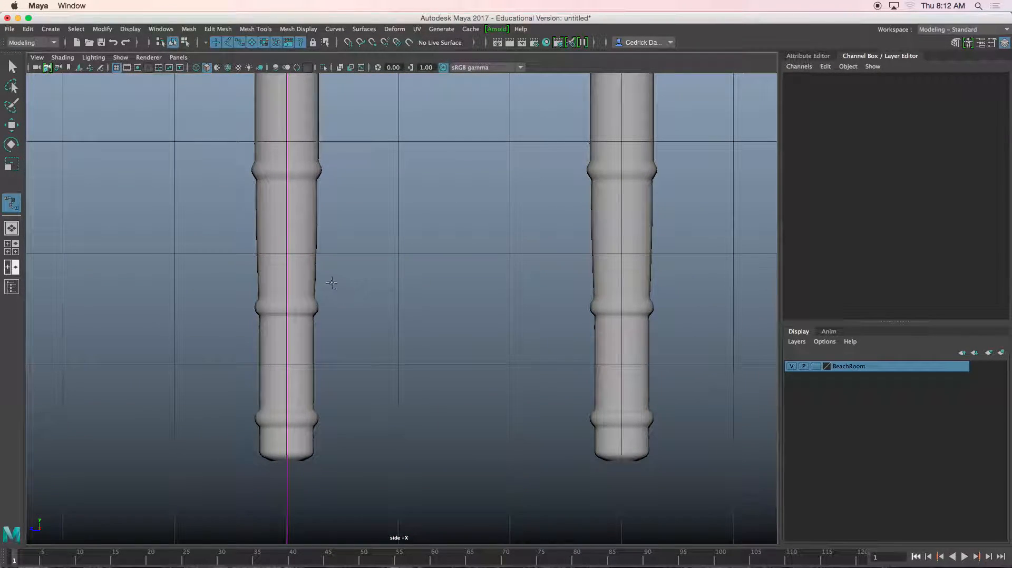
{"action": "left_click", "coordinate": [76, 29]}
{"action": "mouse_move", "coordinate": [51, 29]}
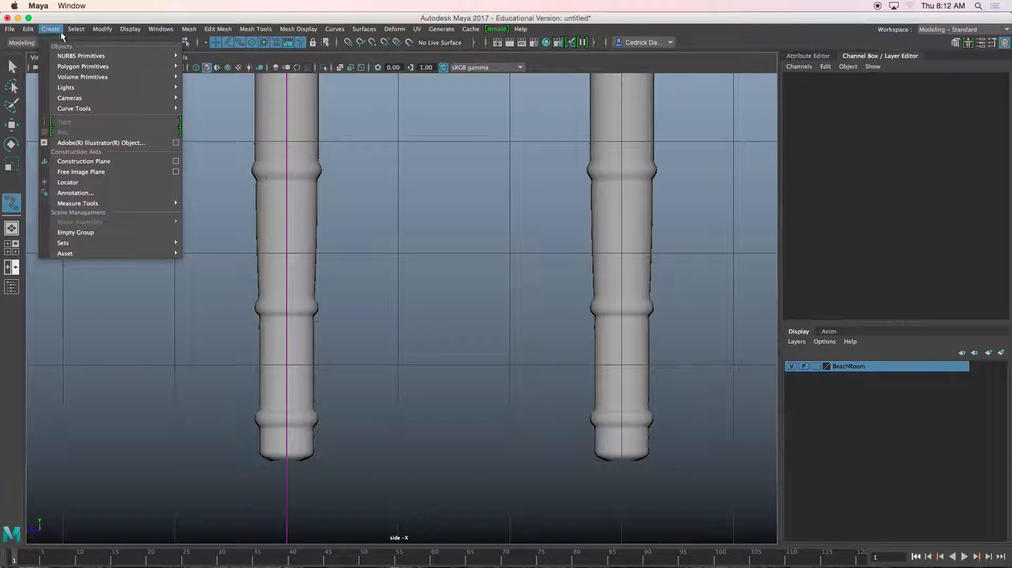
{"action": "mouse_move", "coordinate": [76, 67]}
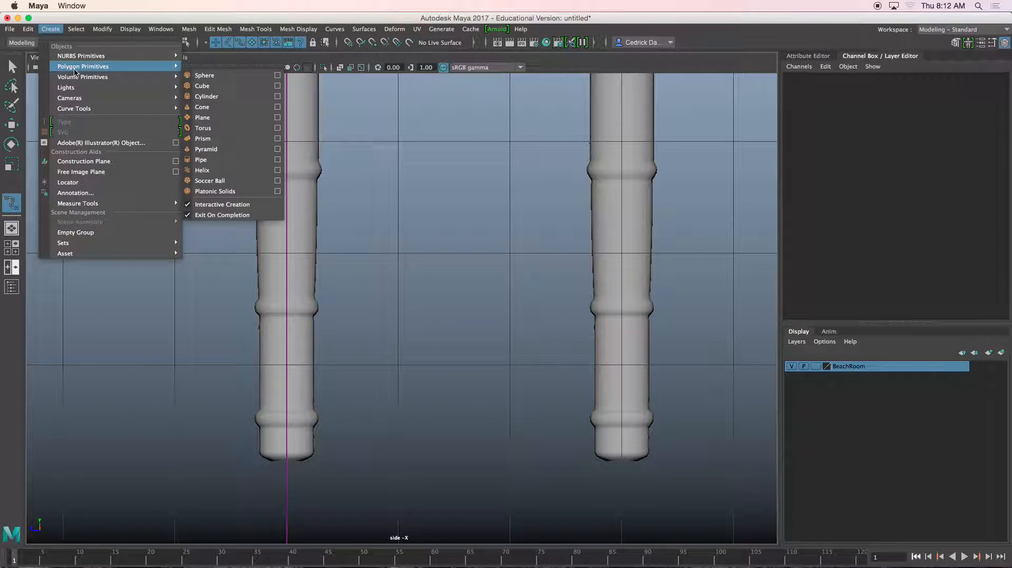
{"action": "left_click", "coordinate": [211, 97]}
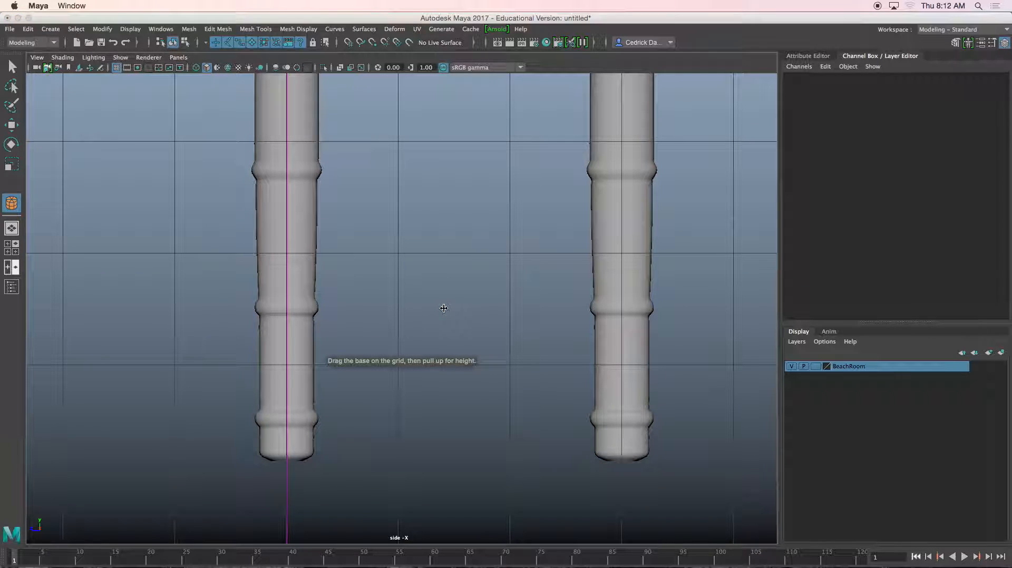
{"action": "left_click_drag", "start_coordinate": [441, 312], "coordinate": [457, 313]}
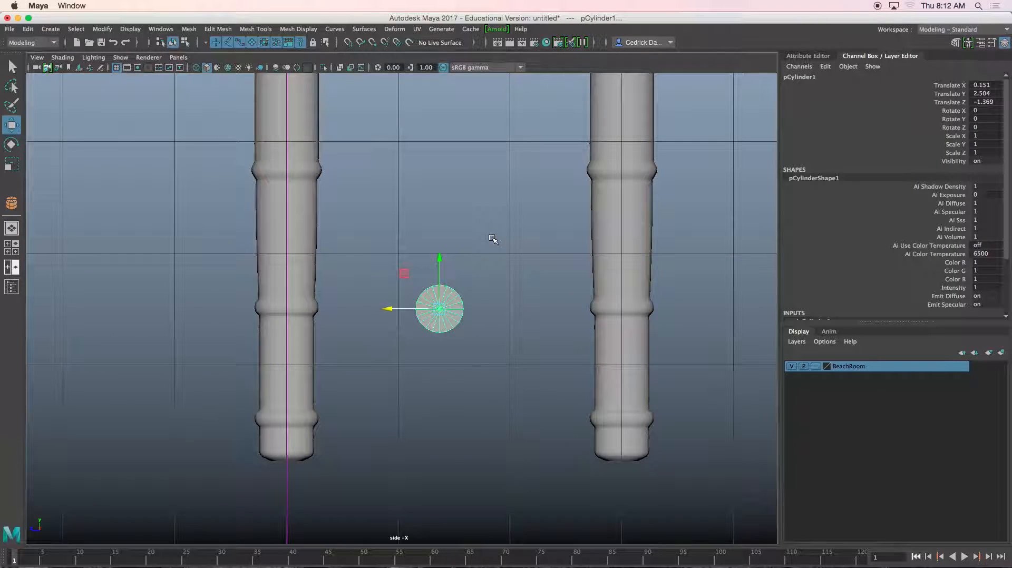
- Delete the cylinder's end-cap faces and return it to object mode
{"action": "right_click_drag", "start_coordinate": [494, 208], "coordinate": [495, 239]}
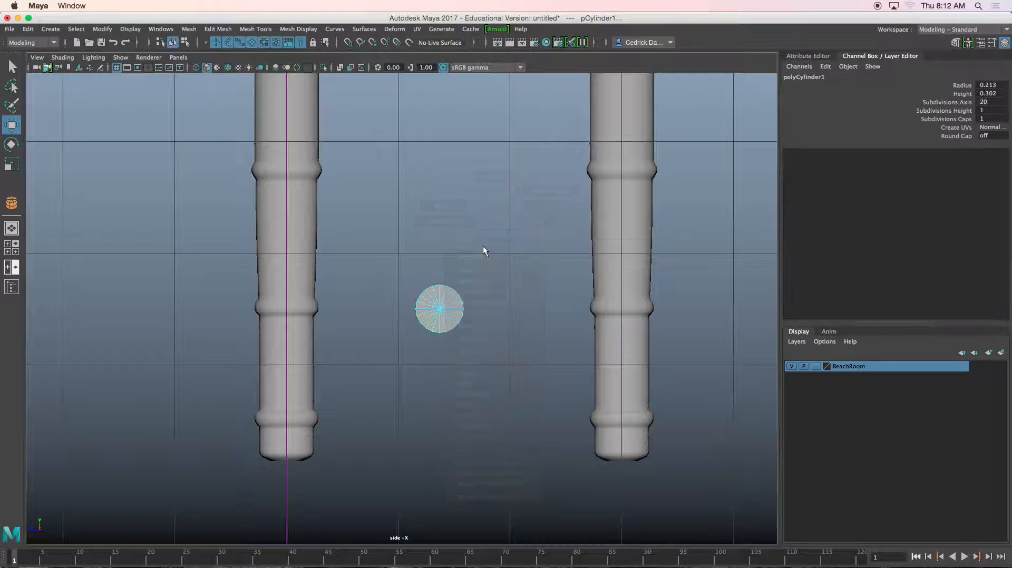
{"action": "left_click_drag", "start_coordinate": [444, 313], "coordinate": [510, 282]}
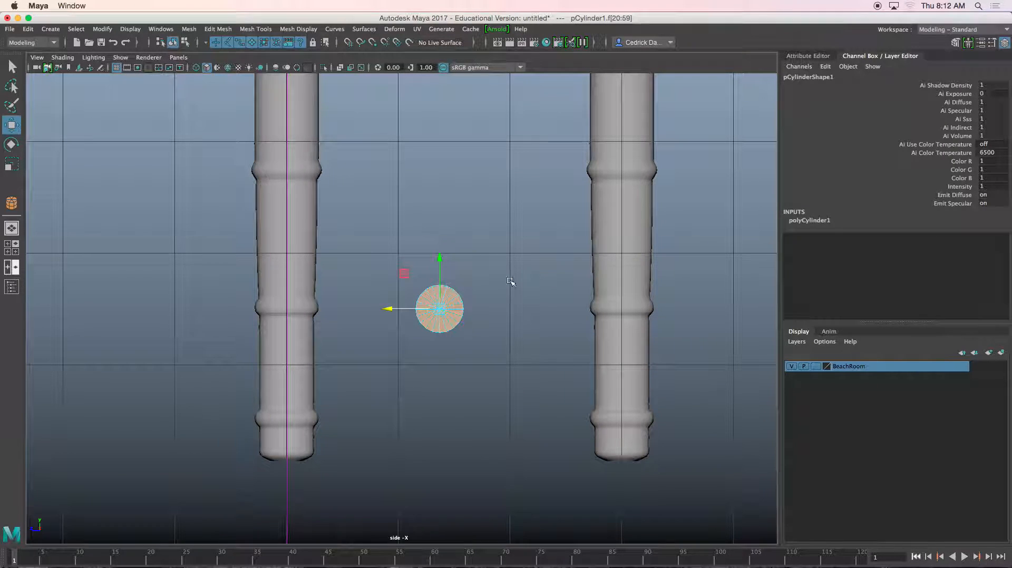
{"action": "left_click", "coordinate": [559, 226]}
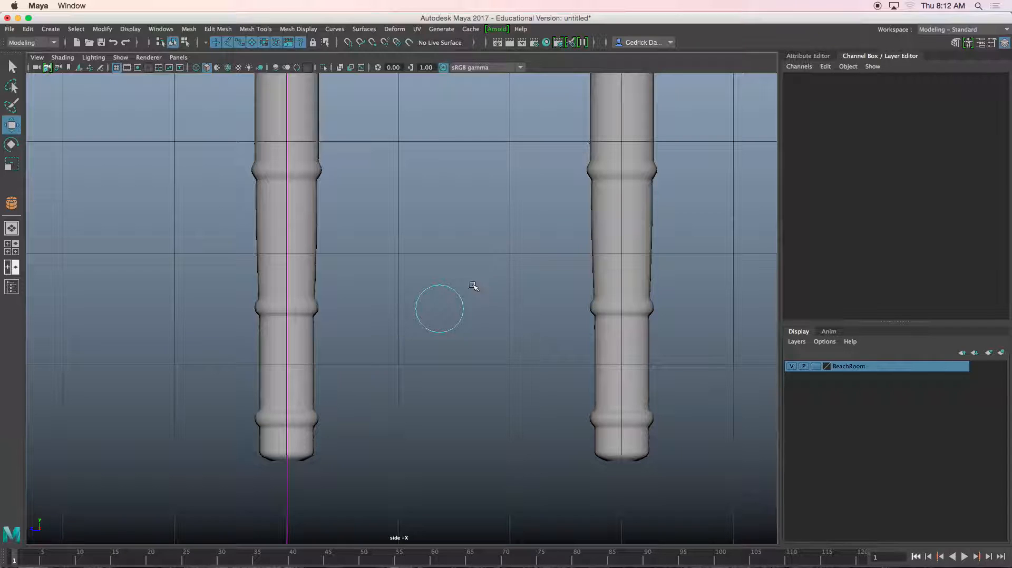
{"action": "right_click_drag", "start_coordinate": [461, 300], "coordinate": [514, 252]}
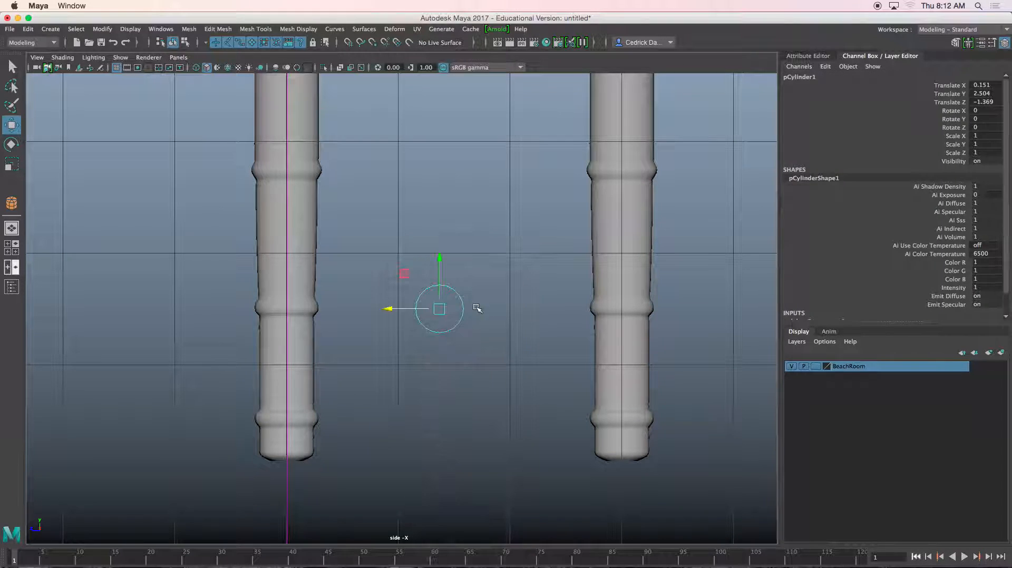
- Rotate the cylinder 90 degrees about Y, scale it uniformly to 0.823, and move it to Translate Y 2.531, Z -1.482
{"action": "key", "text": "e"}
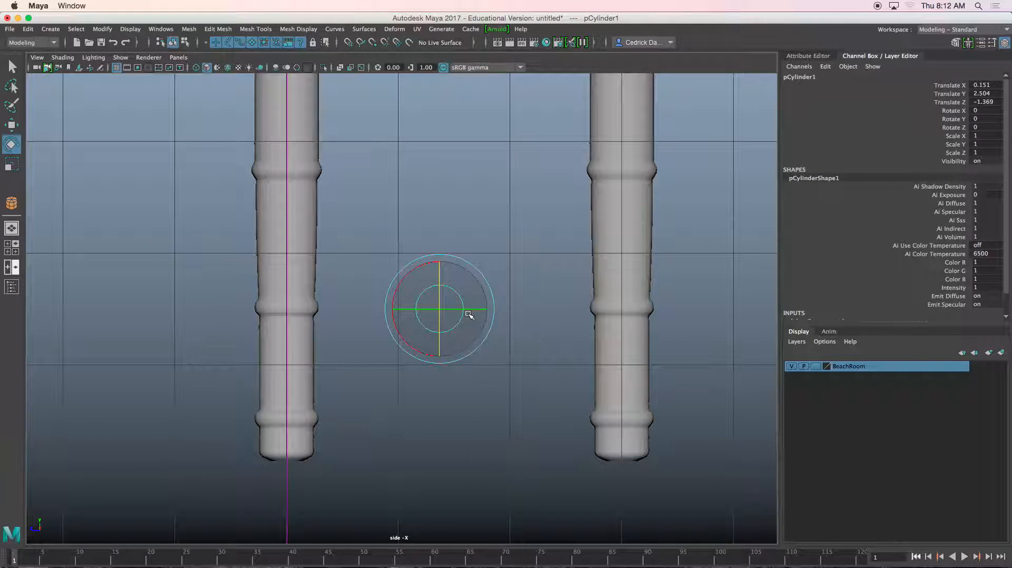
{"action": "left_click_drag", "start_coordinate": [403, 311], "coordinate": [470, 312]}
{"action": "scroll", "coordinate": [497, 293], "scroll_direction": "up", "scroll_amount": 5}
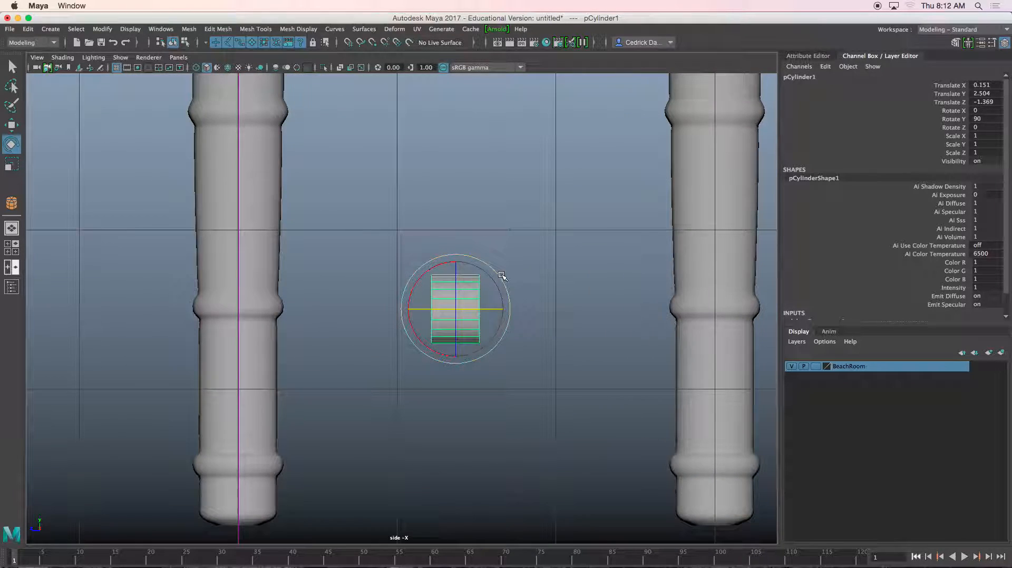
{"action": "key", "text": "r"}
{"action": "mouse_move", "coordinate": [428, 319]}
{"action": "left_mouse_down"}
{"action": "mouse_move", "coordinate": [414, 317]}
{"action": "mouse_move", "coordinate": [443, 309]}
{"action": "left_mouse_up"}
{"action": "key", "text": "w"}
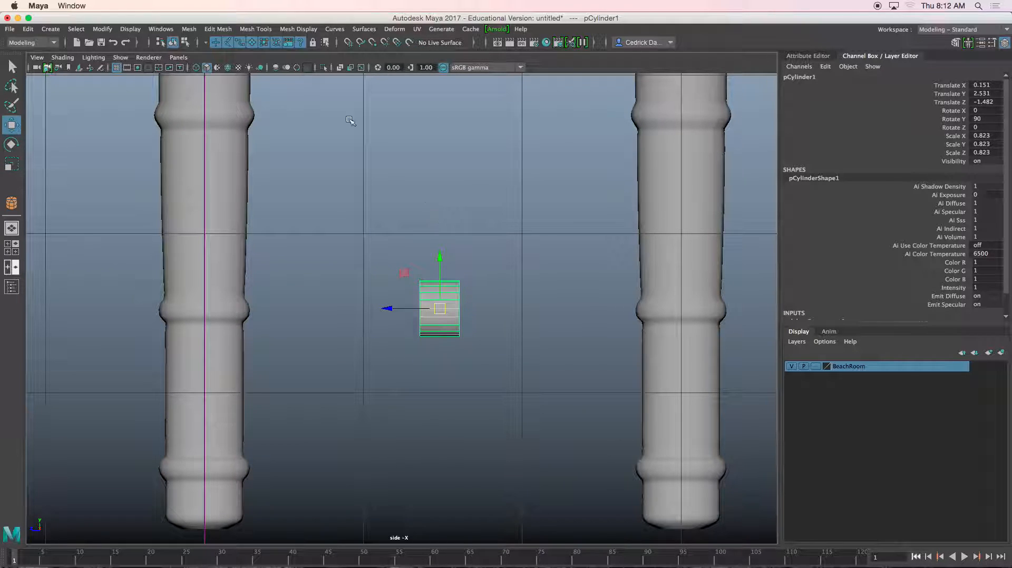
{"action": "left_click", "coordinate": [298, 31]}
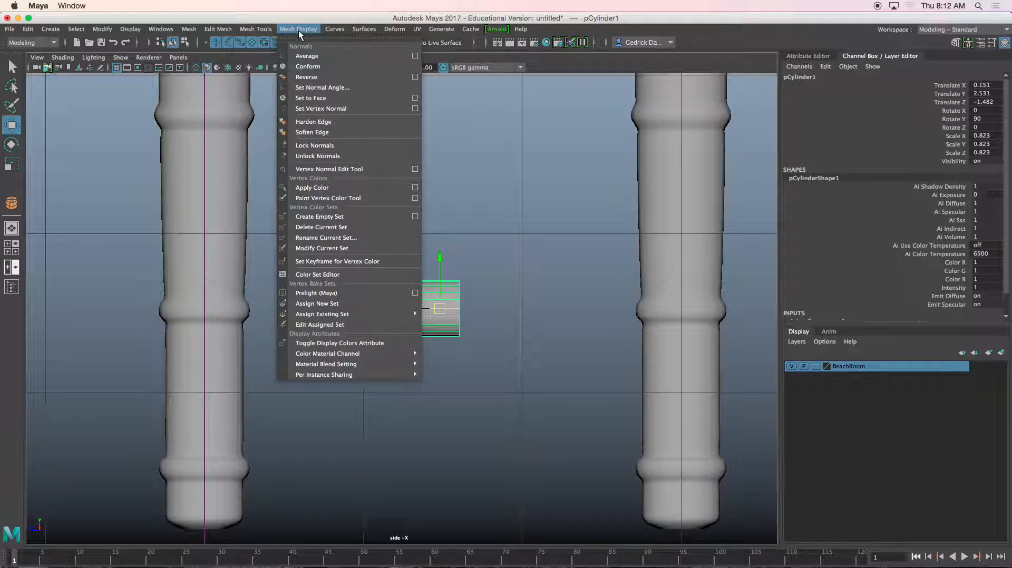
{"action": "mouse_move", "coordinate": [255, 30]}
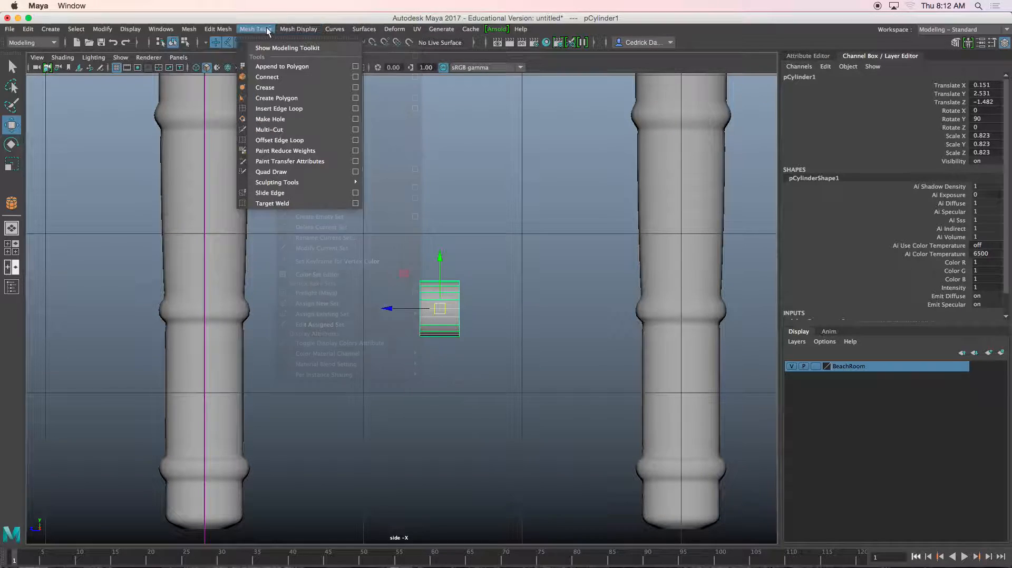
{"action": "left_click", "coordinate": [340, 108]}
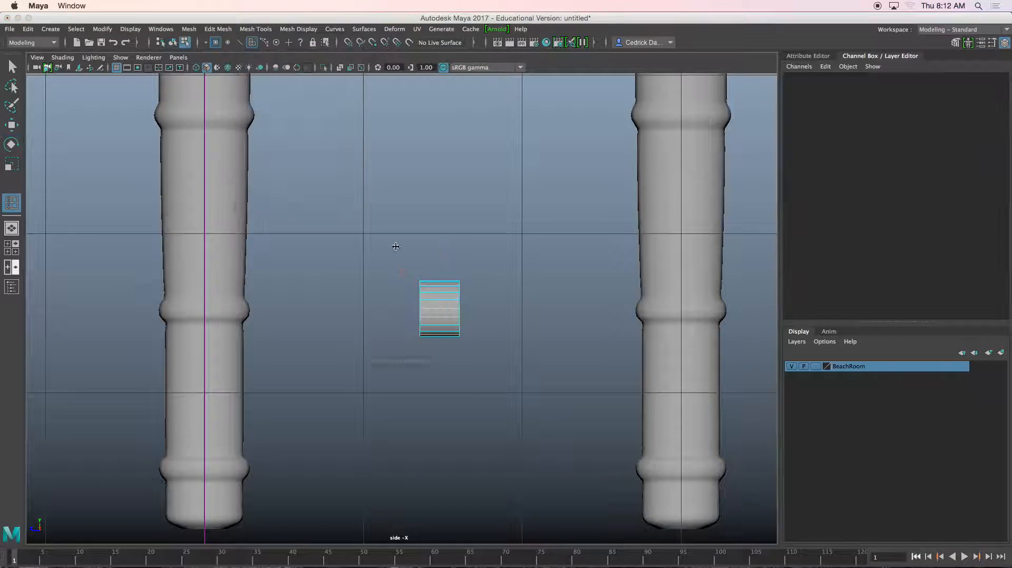
{"action": "scroll", "coordinate": [422, 274], "scroll_direction": "up", "scroll_amount": 5}
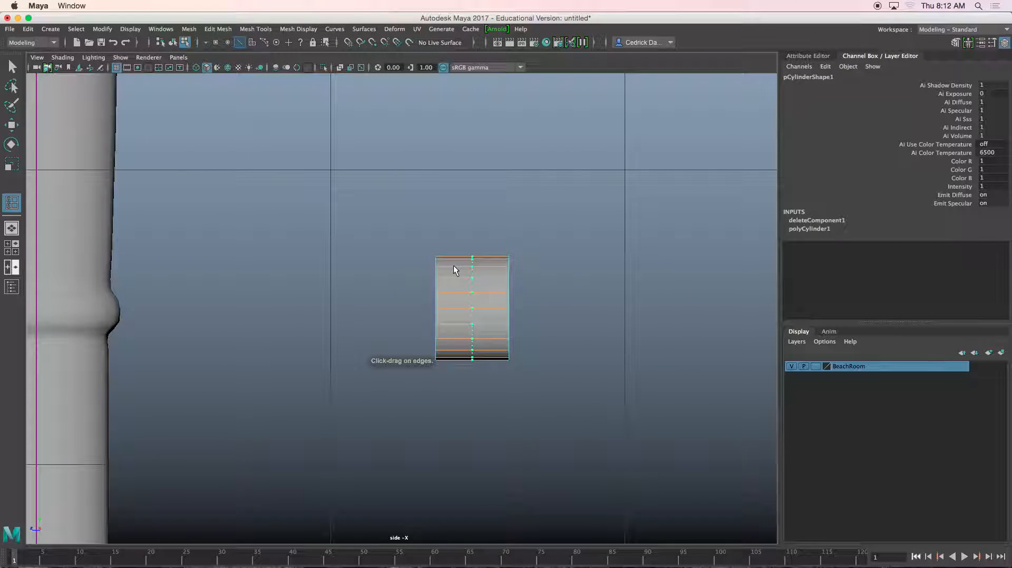
{"action": "left_click", "coordinate": [454, 267]}
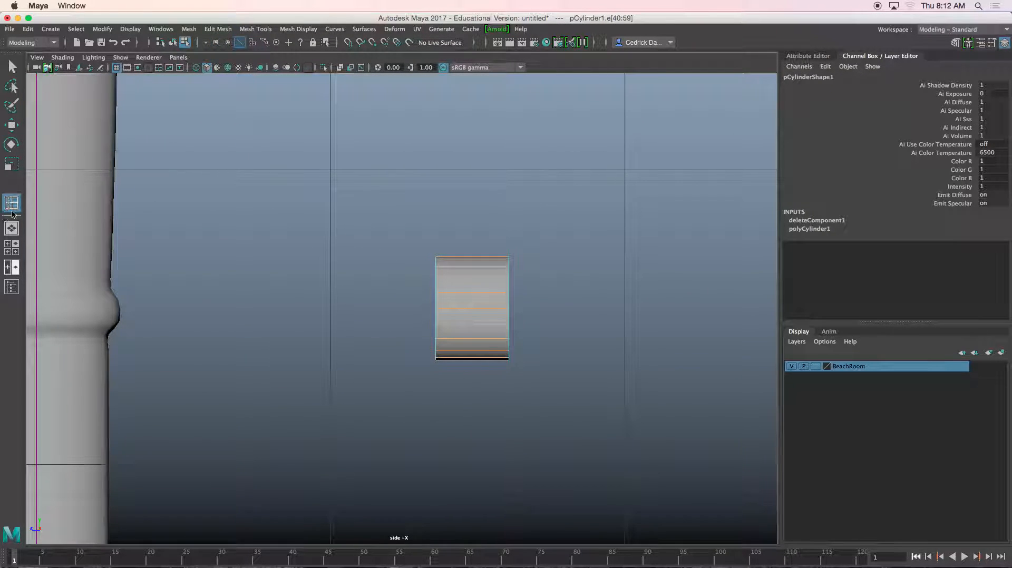
- Reset the Insert Edge Loop tool to relative distance from edge and add two loops at about one-quarter and three-quarters of the cylinder's length
{"action": "left_click", "coordinate": [242, 29]}
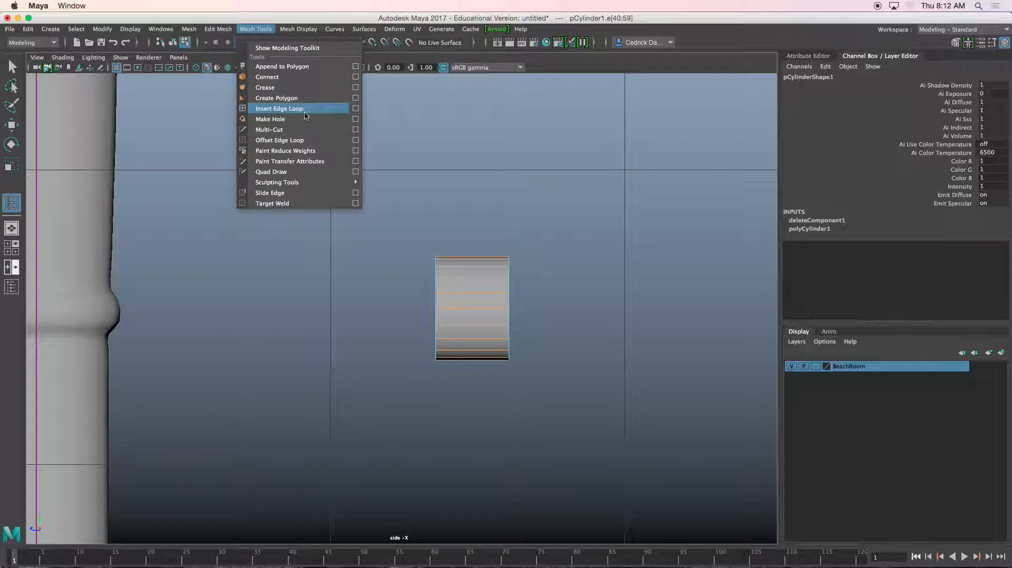
{"action": "left_click", "coordinate": [354, 109]}
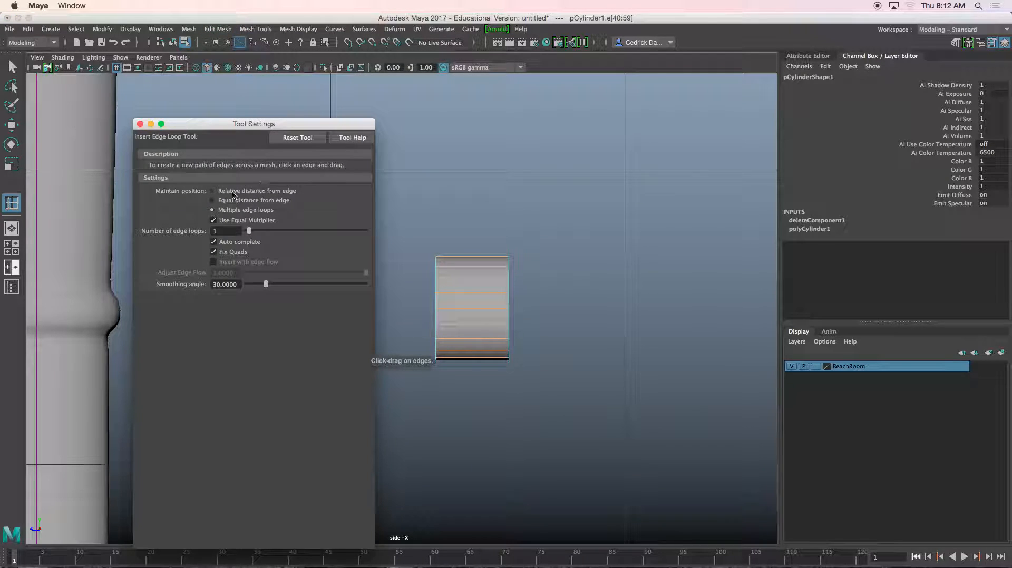
{"action": "left_click", "coordinate": [297, 139]}
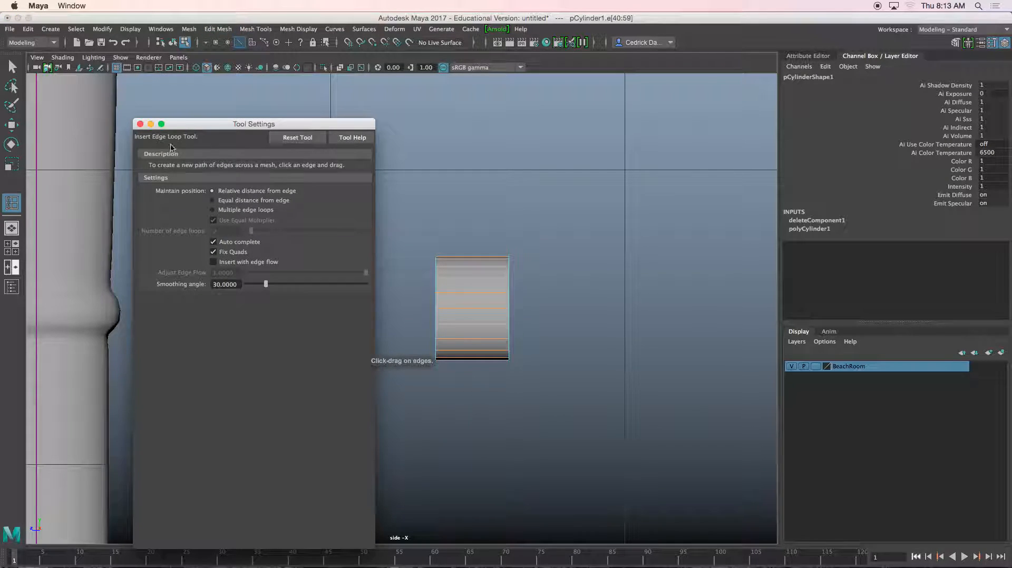
{"action": "left_click", "coordinate": [140, 124]}
{"action": "left_click", "coordinate": [453, 265]}
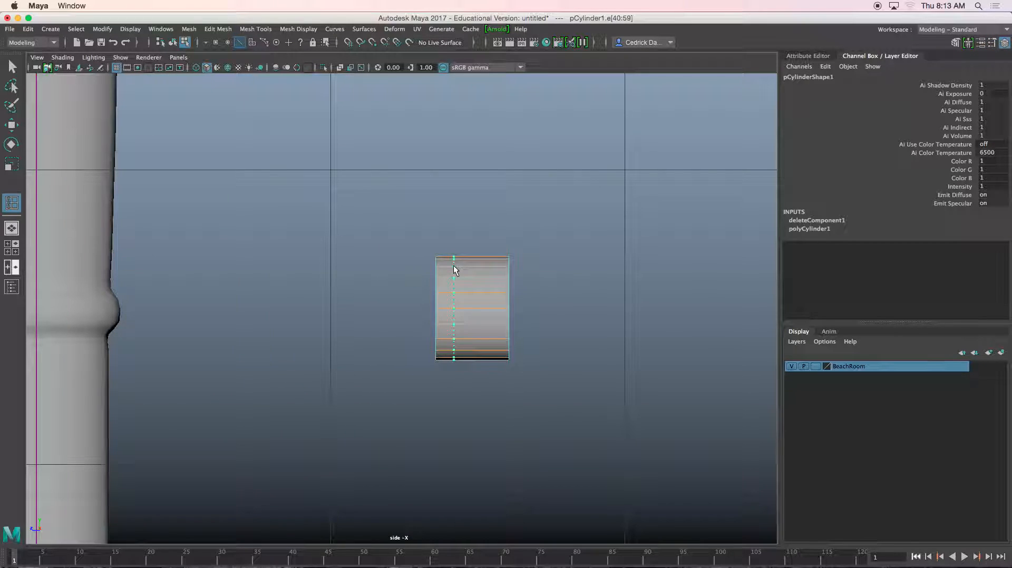
{"action": "left_click", "coordinate": [489, 265]}
{"action": "key", "text": "w"}
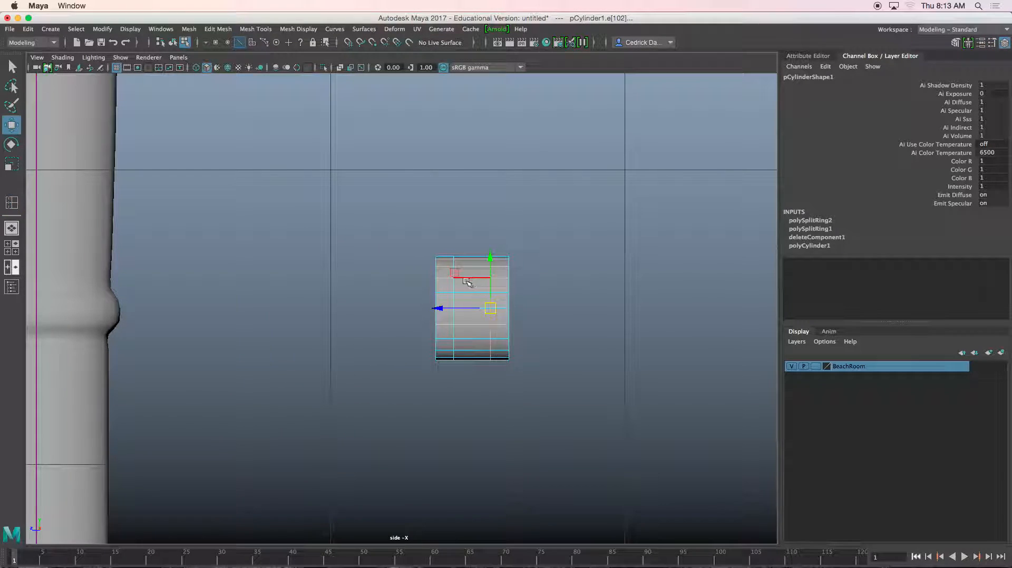
- Extrude the cylinder's middle band of faces outward with Local Translate Z 0.038 and Local Scale Y 0.75 to form a raised ring
{"action": "right_click_drag", "start_coordinate": [469, 262], "coordinate": [468, 289]}
{"action": "left_click_drag", "start_coordinate": [468, 218], "coordinate": [455, 356]}
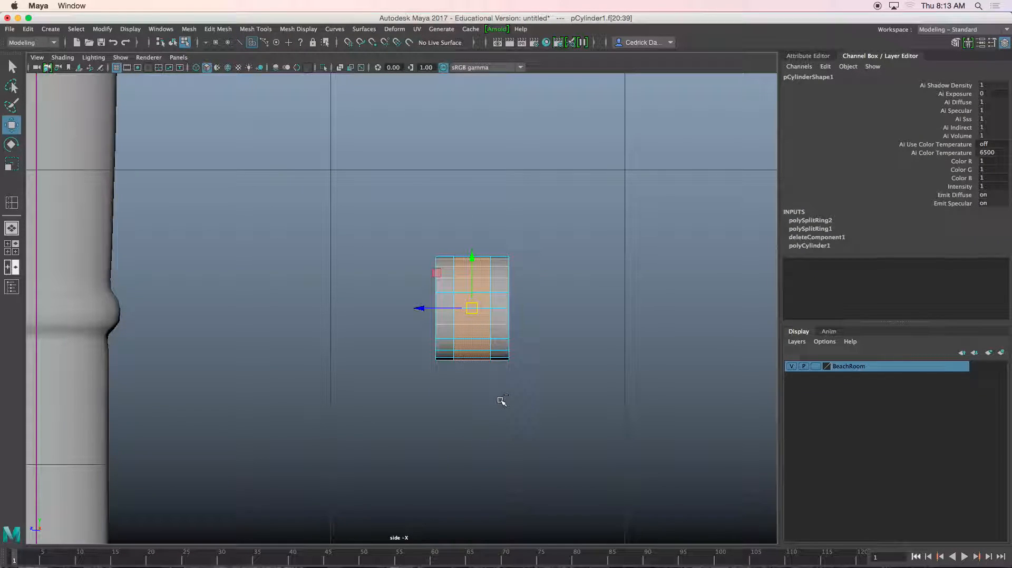
{"action": "key", "text": "ctrl+e"}
{"action": "left_click_drag", "start_coordinate": [474, 232], "coordinate": [507, 255]}
- Scale the edge loops at both open ends apart along the cylinder's length so the bar reaches the front and back legs
{"action": "right_click_drag", "start_coordinate": [498, 288], "coordinate": [438, 287]}
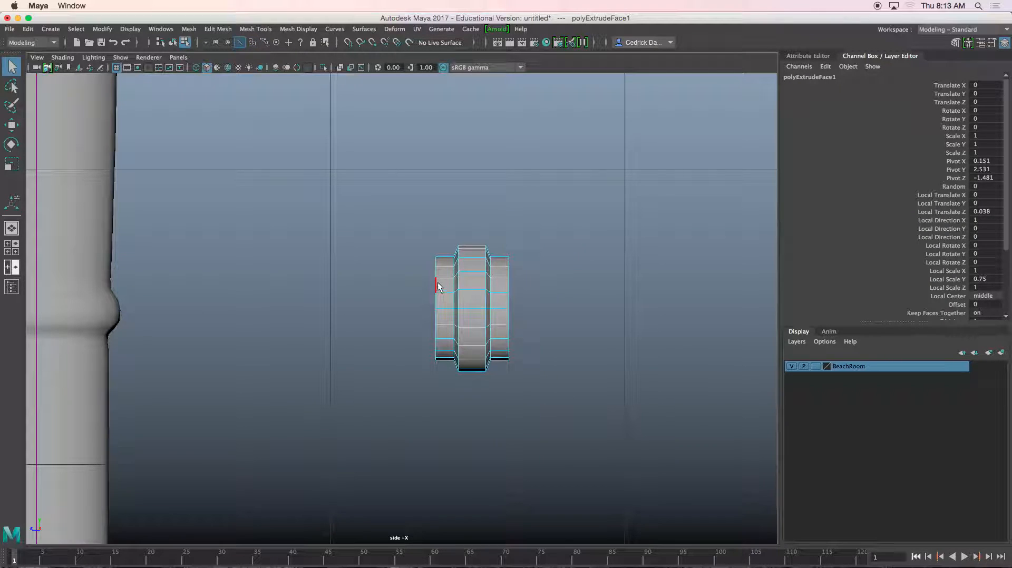
{"action": "double_click", "coordinate": [435, 283]}
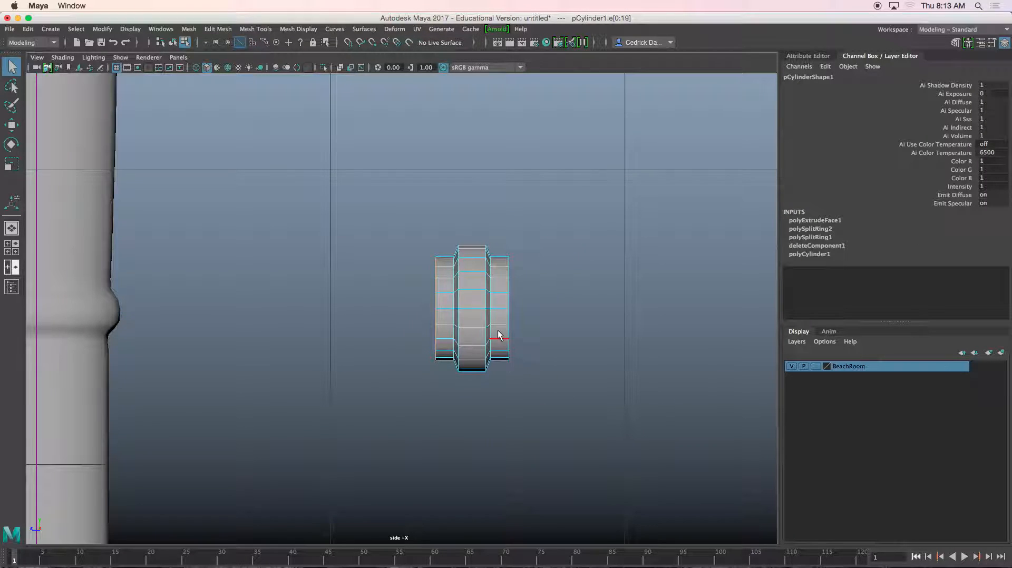
{"action": "double_click", "coordinate": [508, 286], "text": "shift"}
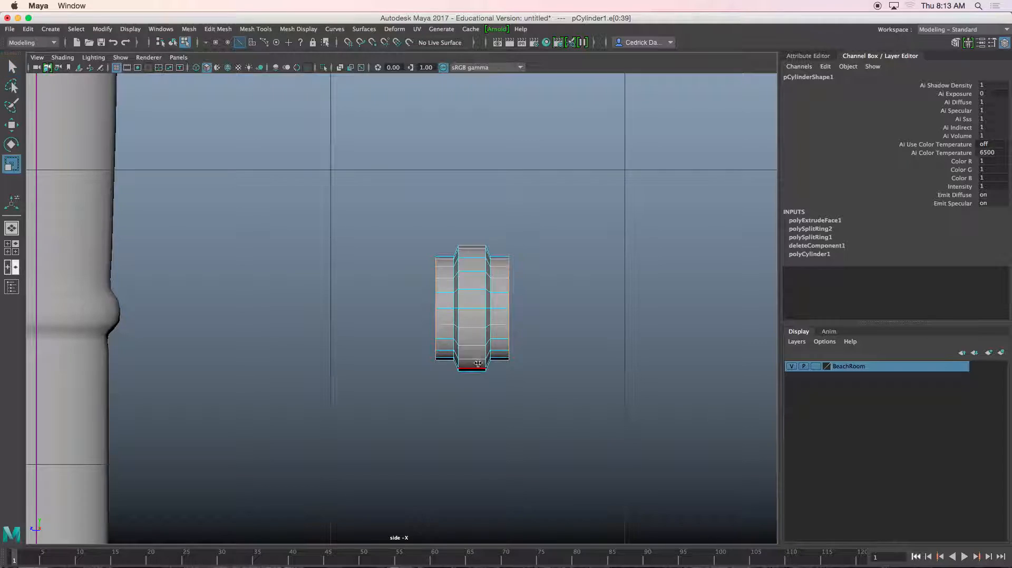
{"action": "key", "text": "r"}
{"action": "scroll", "coordinate": [478, 368], "scroll_direction": "down", "scroll_amount": 10}
{"action": "scroll", "coordinate": [402, 311], "scroll_direction": "up", "scroll_amount": 5}
{"action": "left_click_drag", "start_coordinate": [370, 308], "coordinate": [132, 298]}
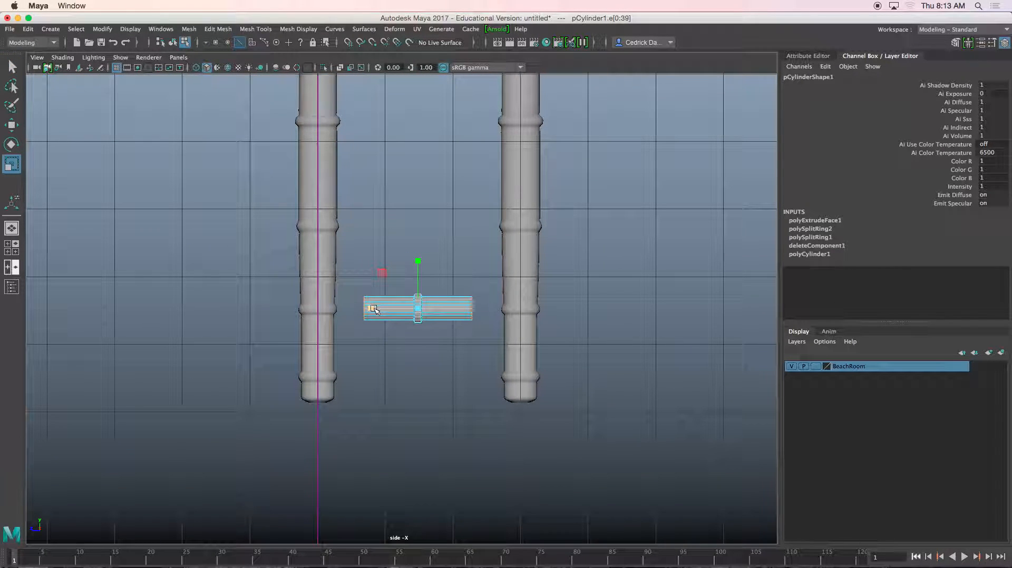
{"action": "left_click_drag", "start_coordinate": [373, 309], "coordinate": [343, 310]}
{"action": "scroll", "coordinate": [422, 310], "scroll_direction": "up", "scroll_amount": 4}
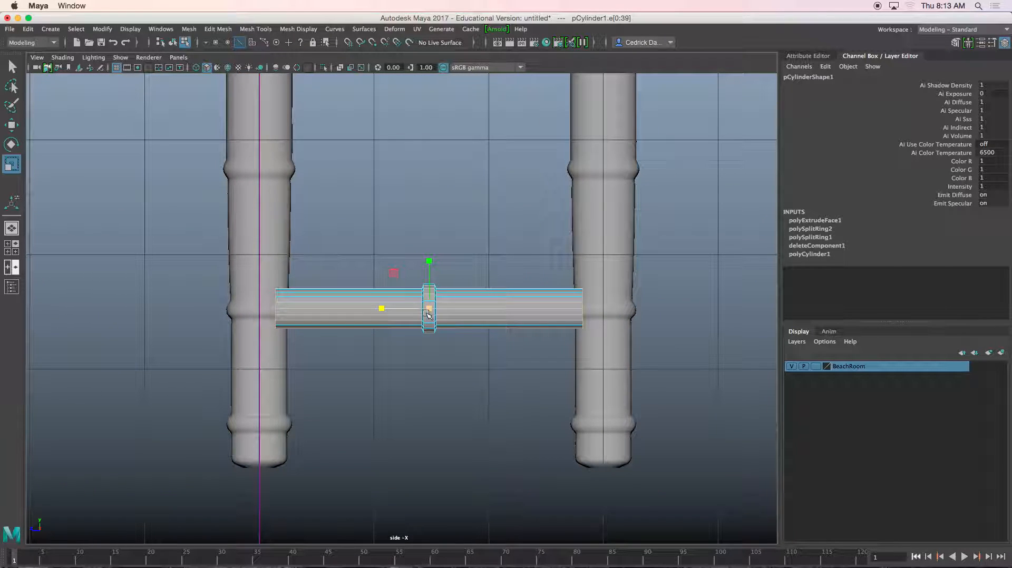
- Insert an edge loop close to each side of the bar's raised central ring and return the bar to object mode
{"action": "scroll", "coordinate": [427, 314], "scroll_direction": "up", "scroll_amount": 5}
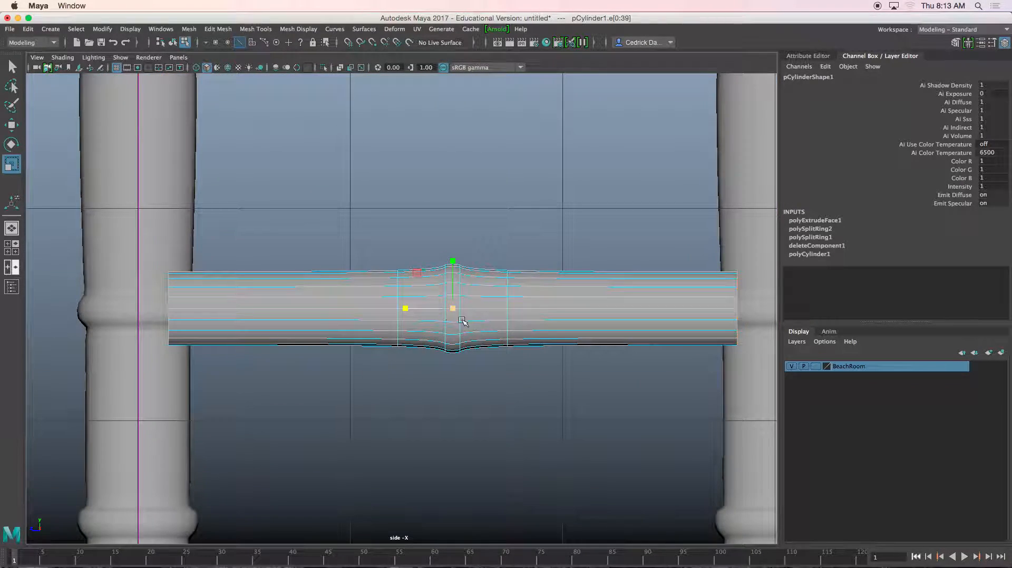
{"action": "left_click_drag", "start_coordinate": [489, 306], "coordinate": [457, 304]}
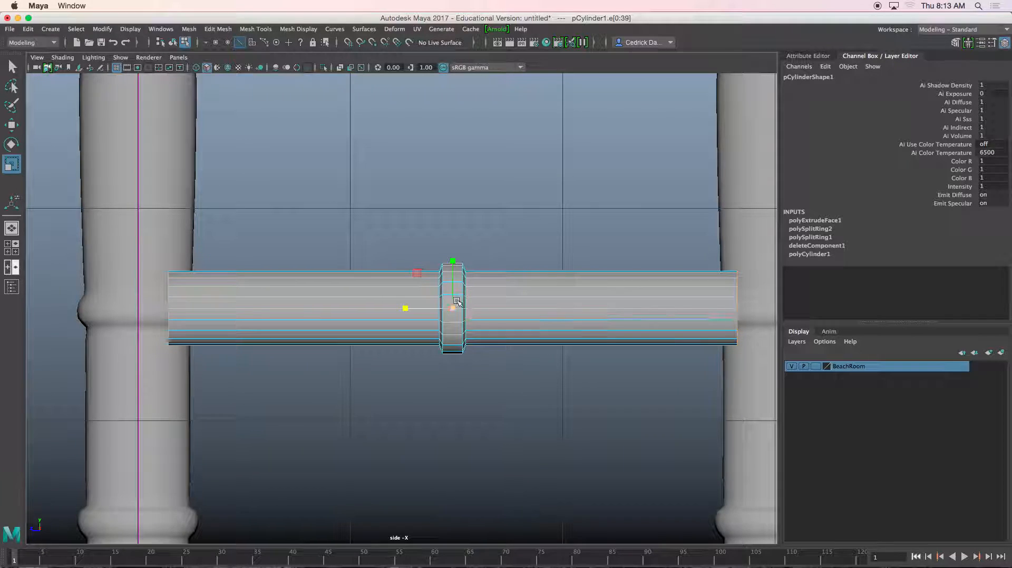
{"action": "scroll", "coordinate": [458, 332], "scroll_direction": "up", "scroll_amount": 3}
{"action": "right_click_drag", "start_coordinate": [481, 261], "coordinate": [500, 233]}
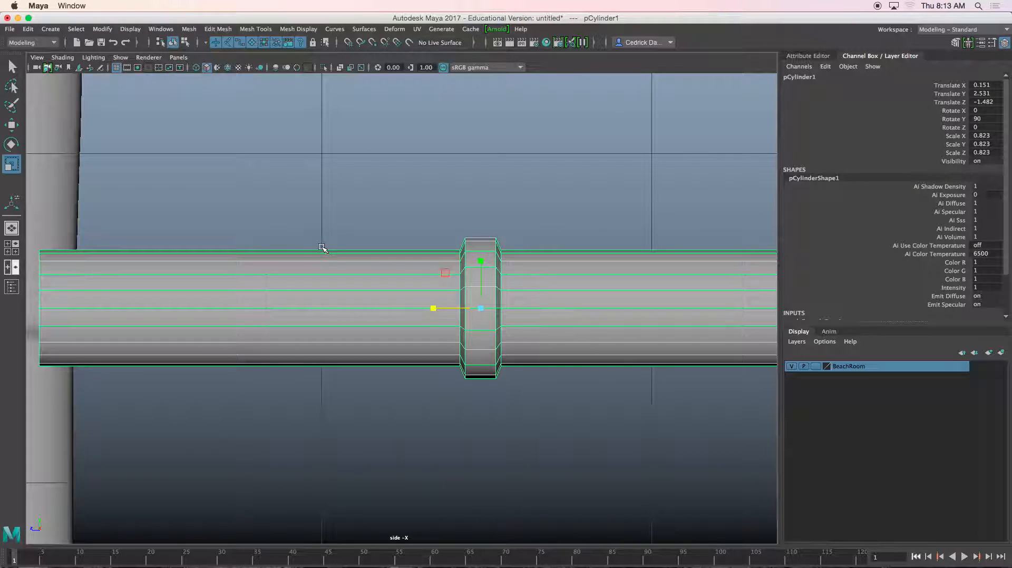
{"action": "left_click", "coordinate": [256, 29]}
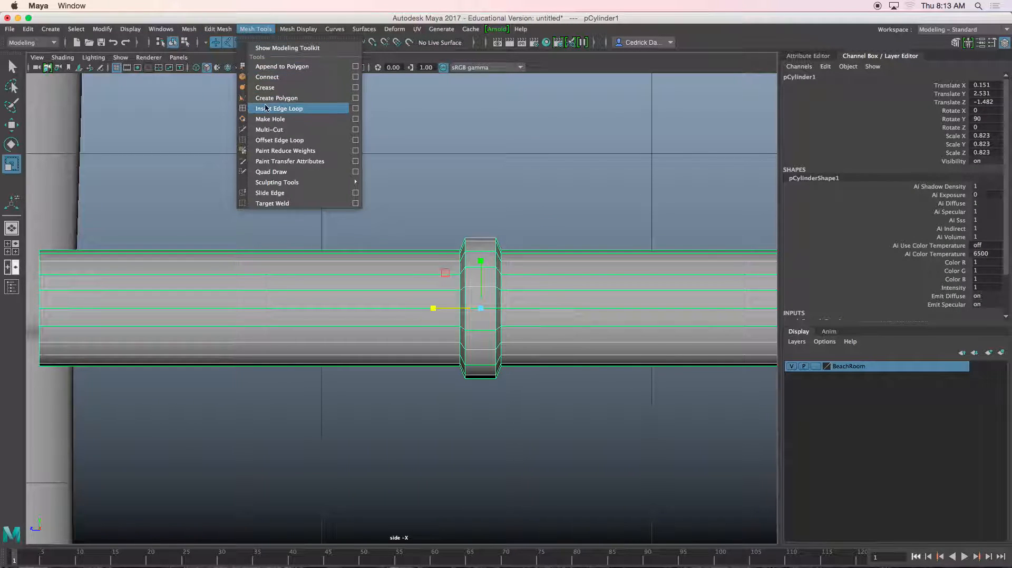
{"action": "left_click", "coordinate": [267, 108]}
{"action": "scroll", "coordinate": [398, 256], "scroll_direction": "up", "scroll_amount": 2}
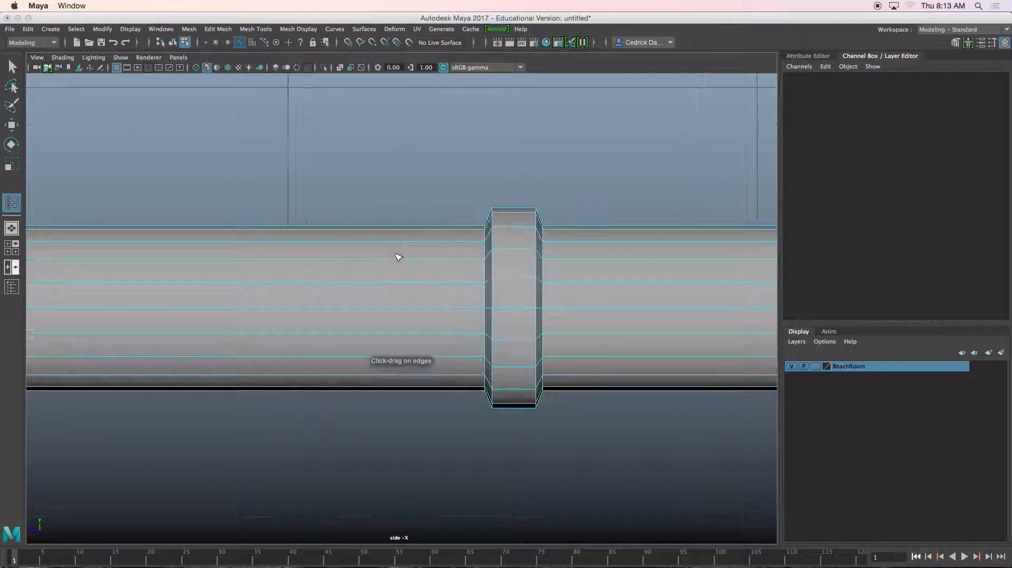
{"action": "left_click", "coordinate": [477, 263]}
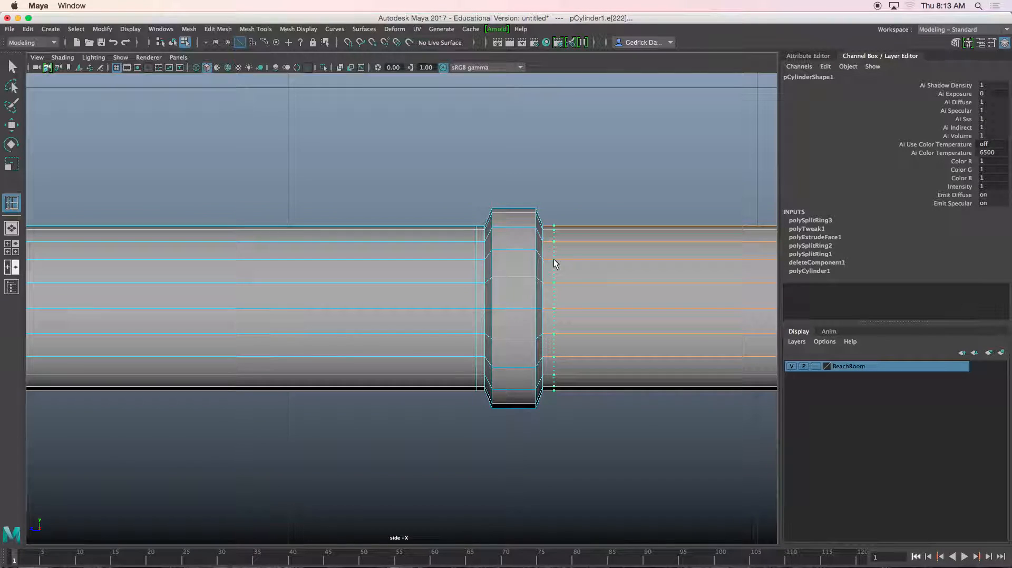
{"action": "left_click", "coordinate": [553, 260]}
{"action": "key", "text": "w"}
{"action": "right_click_drag", "start_coordinate": [447, 266], "coordinate": [503, 249]}
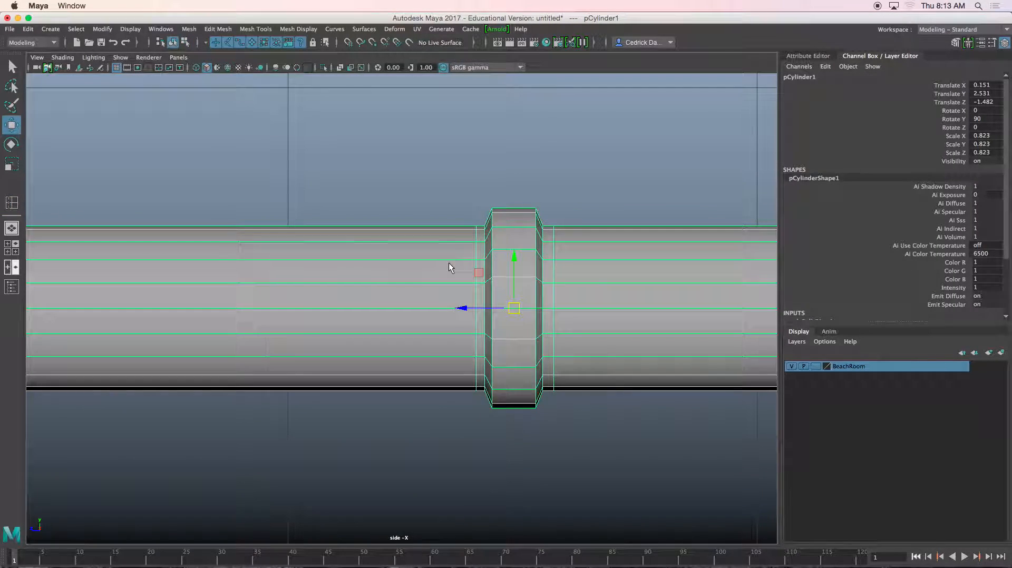
- In the perspective view, move the crossbar between the right-hand pair of legs at Translate X -5.399 and Y 3.114
{"action": "key", "text": "space"}
{"action": "key", "text": "space"}
{"action": "scroll", "coordinate": [533, 208], "scroll_direction": "down", "scroll_amount": 8}
{"action": "left_click_drag", "start_coordinate": [532, 211], "coordinate": [469, 221], "text": "alt"}
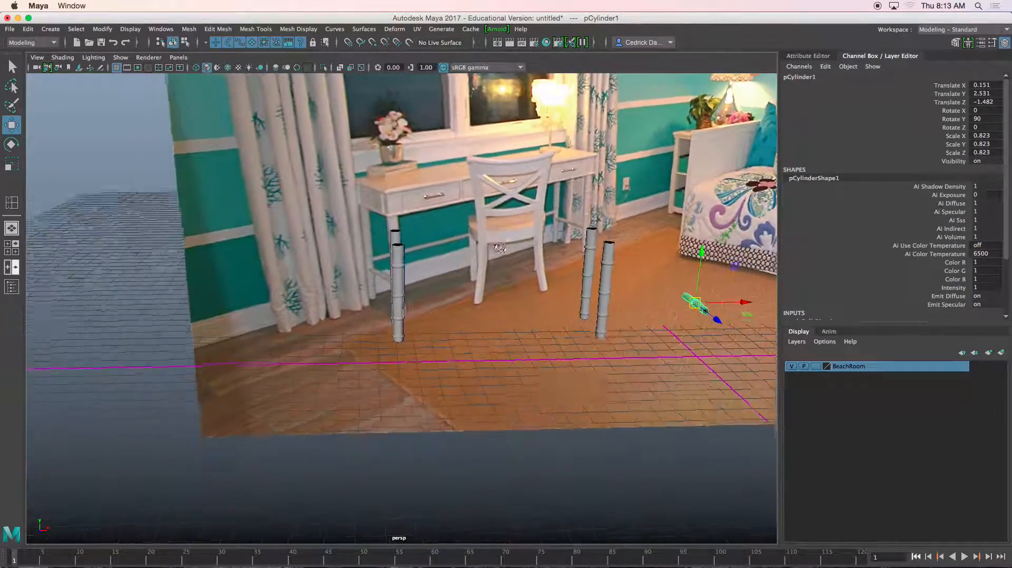
{"action": "middle_click_drag", "start_coordinate": [599, 281], "coordinate": [420, 281], "text": "alt"}
{"action": "left_click_drag", "start_coordinate": [553, 303], "coordinate": [415, 296]}
{"action": "key", "text": "f"}
{"action": "scroll", "coordinate": [462, 304], "scroll_direction": "down", "scroll_amount": 8}
{"action": "left_click_drag", "start_coordinate": [400, 255], "coordinate": [409, 225]}
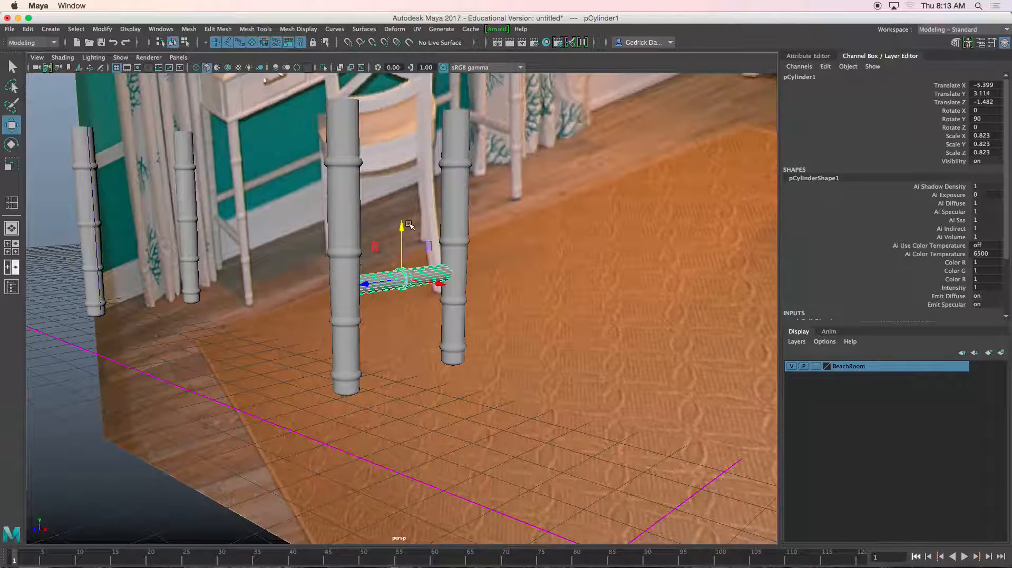
- Scale the crossbar uniformly to 0.54
{"action": "key", "text": "r"}
{"action": "scroll", "coordinate": [409, 263], "scroll_direction": "up", "scroll_amount": 5}
{"action": "left_click_drag", "start_coordinate": [409, 266], "coordinate": [373, 259], "text": "alt"}
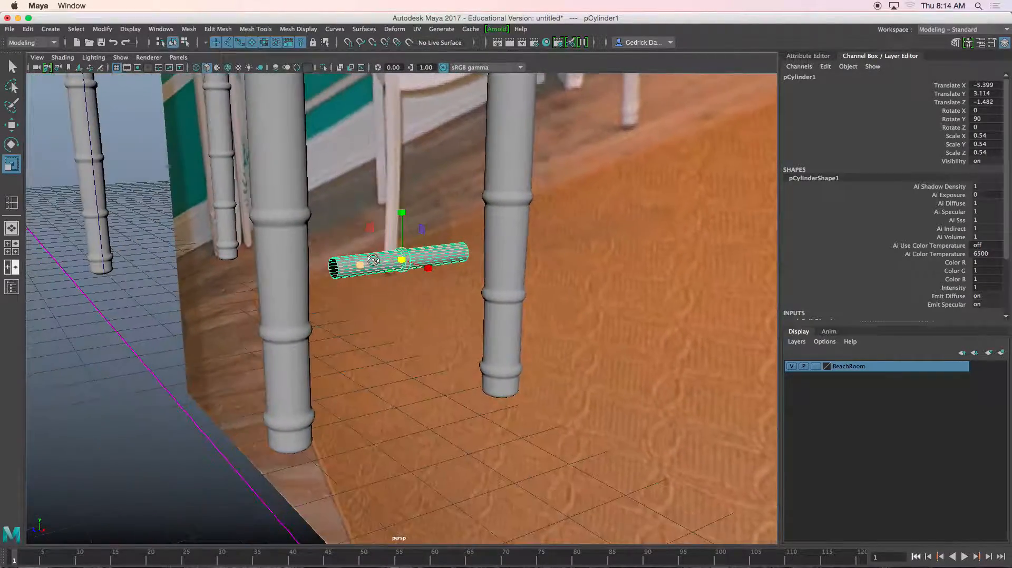
- Move the vertices at each end of the crossbar outward into the two legs and return it to object mode
{"action": "right_click_drag", "start_coordinate": [342, 267], "coordinate": [321, 264]}
{"action": "left_click_drag", "start_coordinate": [321, 247], "coordinate": [345, 291]}
{"action": "left_click_drag", "start_coordinate": [364, 296], "coordinate": [336, 299], "text": "alt"}
{"action": "key", "text": "w"}
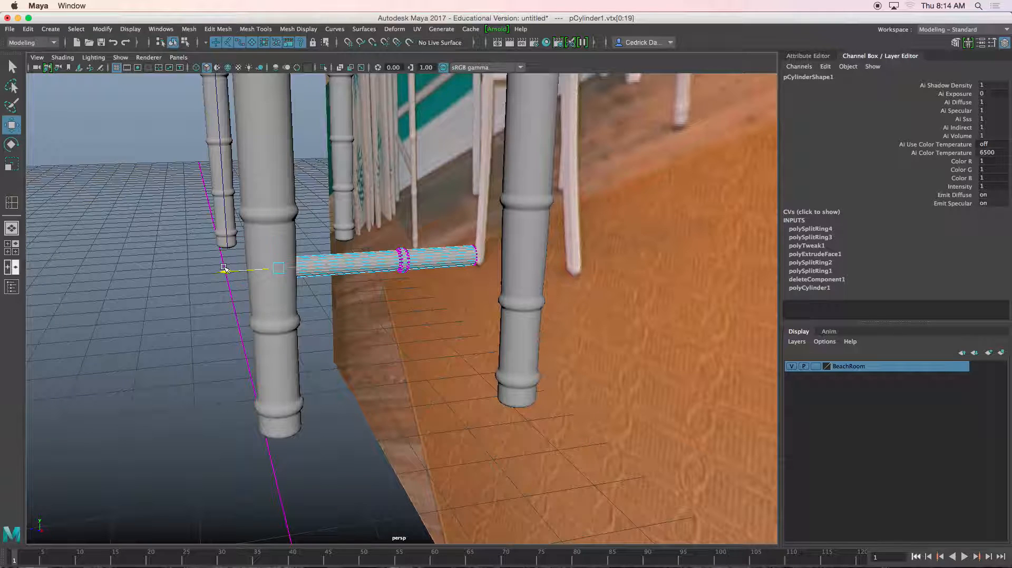
{"action": "left_click_drag", "start_coordinate": [424, 242], "coordinate": [505, 327]}
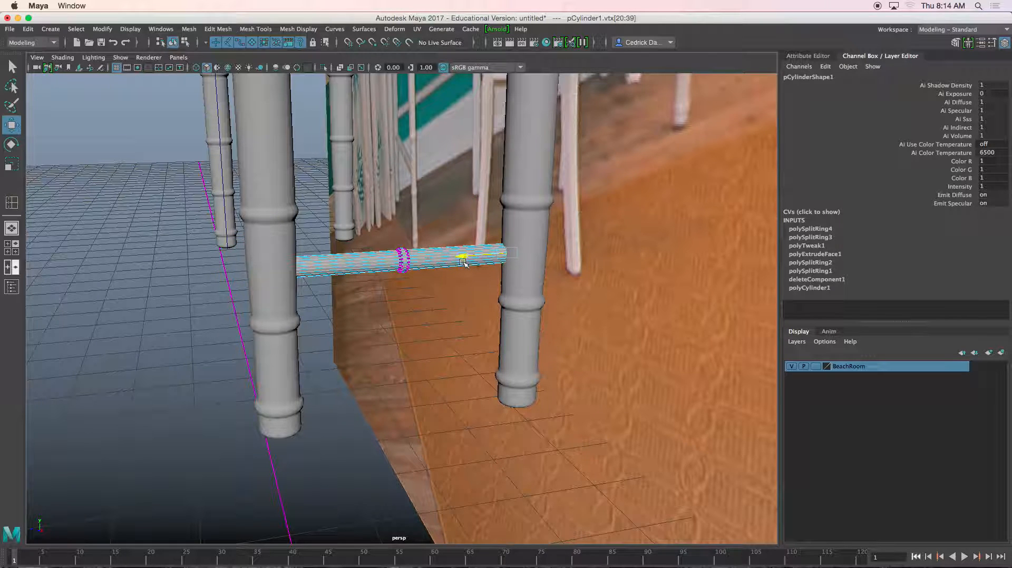
{"action": "right_click_drag", "start_coordinate": [378, 257], "coordinate": [390, 252]}
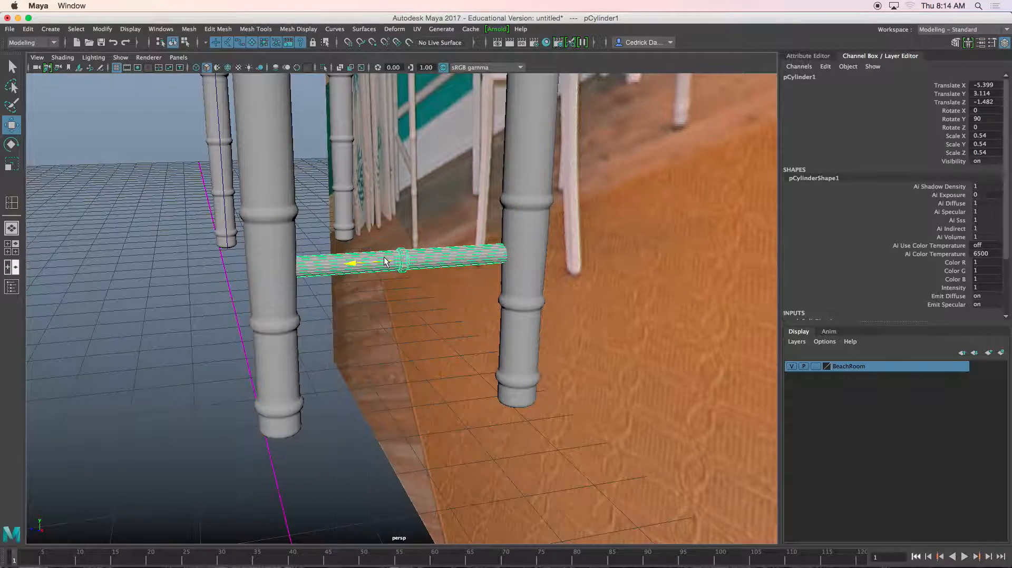
- Duplicate the crossbar and move the copy between the left-hand pair of legs at Translate X -16
{"action": "scroll", "coordinate": [386, 261], "scroll_direction": "down", "scroll_amount": 4}
{"action": "left_click_drag", "start_coordinate": [386, 259], "coordinate": [454, 323], "text": "alt"}
{"action": "key", "text": "super+d"}
{"action": "right_click_drag", "start_coordinate": [454, 330], "coordinate": [432, 341], "text": "alt"}
{"action": "middle_click_drag", "start_coordinate": [432, 341], "coordinate": [458, 333], "text": "alt"}
{"action": "left_click_drag", "start_coordinate": [475, 295], "coordinate": [258, 316]}
{"action": "key", "text": "f"}
{"action": "left_click_drag", "start_coordinate": [455, 308], "coordinate": [411, 319]}
{"action": "scroll", "coordinate": [451, 308], "scroll_direction": "down", "scroll_amount": 3}
{"action": "scroll", "coordinate": [447, 335], "scroll_direction": "up", "scroll_amount": 2}
{"action": "scroll", "coordinate": [504, 415], "scroll_direction": "down", "scroll_amount": 10}
- Select both legs of the right-hand pair and grid-snap them along X to Translate X 10.942
{"action": "left_click_drag", "start_coordinate": [504, 415], "coordinate": [184, 327], "text": "alt"}
{"action": "scroll", "coordinate": [350, 314], "scroll_direction": "up", "scroll_amount": 8}
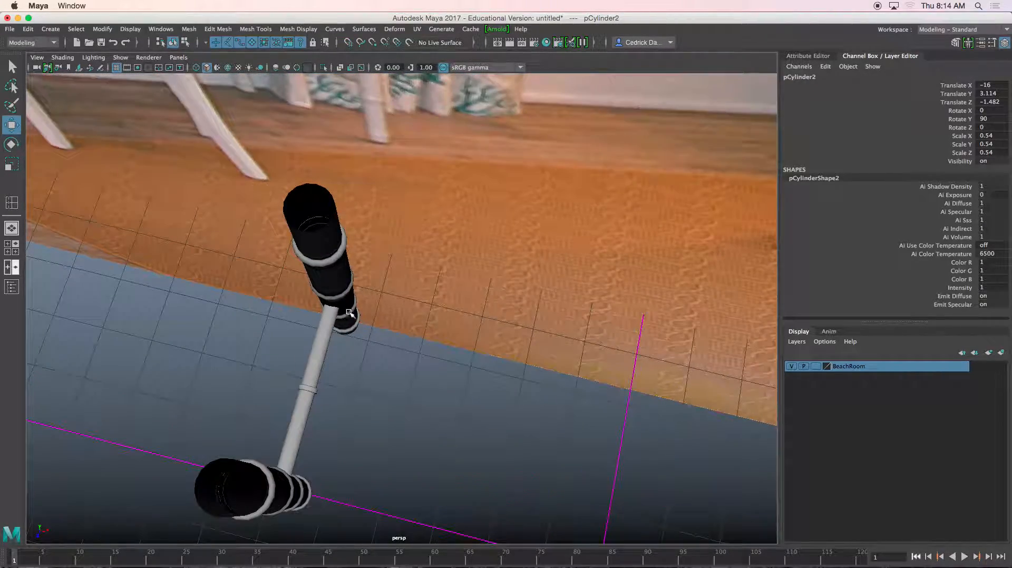
{"action": "left_click", "coordinate": [348, 313]}
{"action": "left_click_drag", "start_coordinate": [348, 313], "coordinate": [352, 343], "text": "alt"}
{"action": "left_click", "coordinate": [314, 437]}
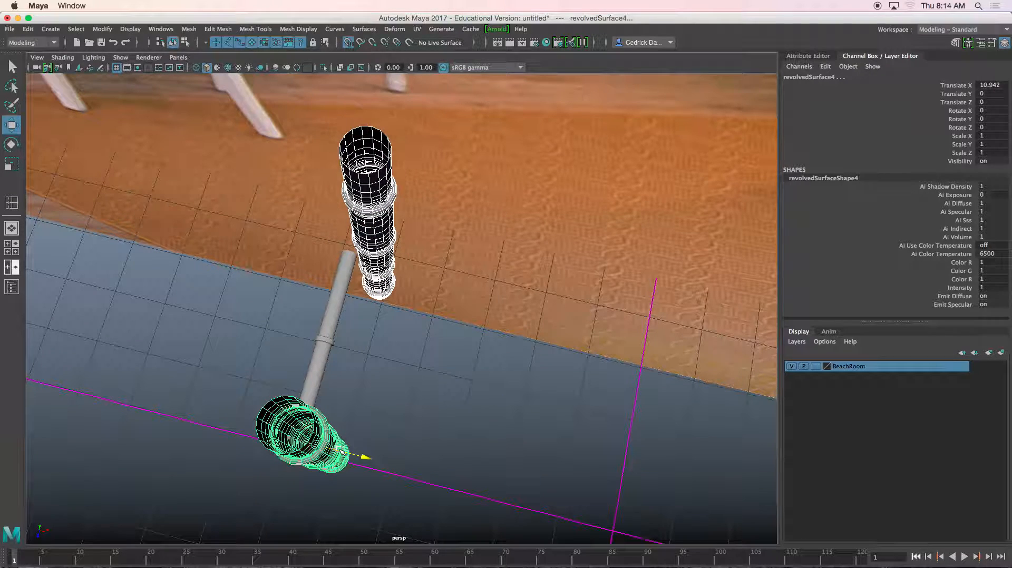
- Grid-snap the right-hand crossbar to Translate X -5 so it lines up with its legs
{"action": "left_click", "coordinate": [352, 349]}
{"action": "left_click_drag", "start_coordinate": [361, 350], "coordinate": [395, 312], "text": "alt"}
{"action": "scroll", "coordinate": [396, 311], "scroll_direction": "down", "scroll_amount": 5}
{"action": "middle_click_drag", "start_coordinate": [397, 310], "coordinate": [476, 303], "text": "alt"}
{"action": "mouse_move", "coordinate": [476, 303]}
{"action": "left_mouse_down", "text": "alt"}
{"action": "mouse_move", "coordinate": [475, 292]}
{"action": "mouse_move", "coordinate": [477, 309]}
{"action": "left_mouse_up", "text": "alt"}
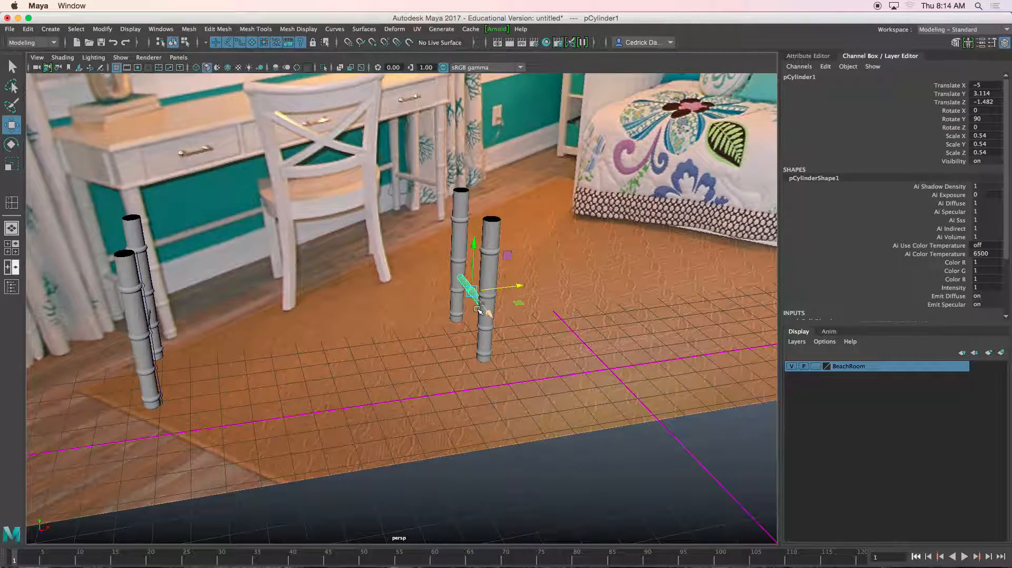
- Duplicate the right-hand crossbar, move the copy to Translate X -9.676 and rotate it to 180 degrees about Y
{"action": "key", "text": "ctrl+d"}
{"action": "left_click_drag", "start_coordinate": [521, 284], "coordinate": [393, 299]}
{"action": "key", "text": "e"}
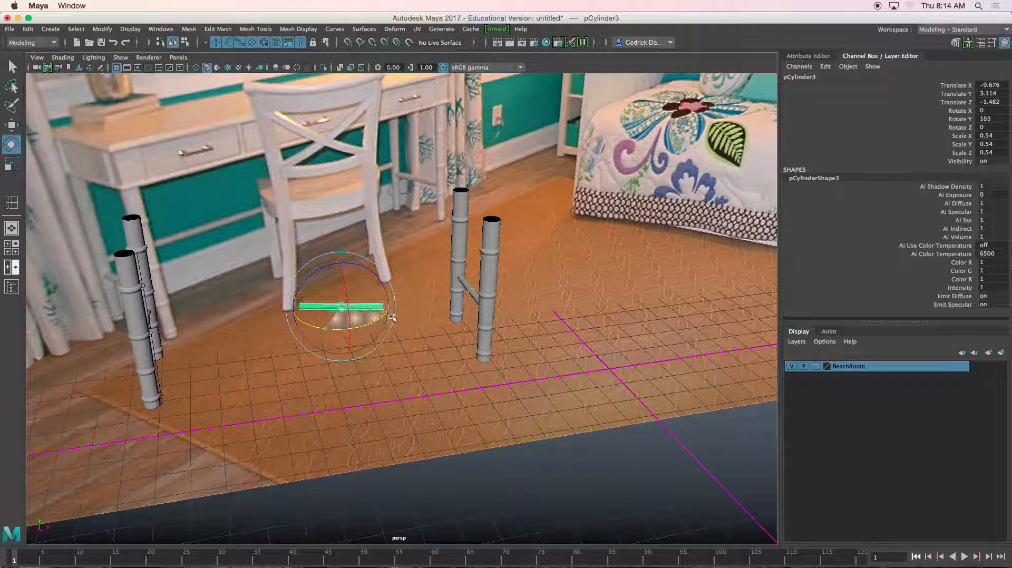
{"action": "left_click_drag", "start_coordinate": [384, 326], "coordinate": [376, 343], "text": "alt"}
- Move the room reference image plane farther back along Z behind the desk legs
{"action": "left_click", "coordinate": [448, 420]}
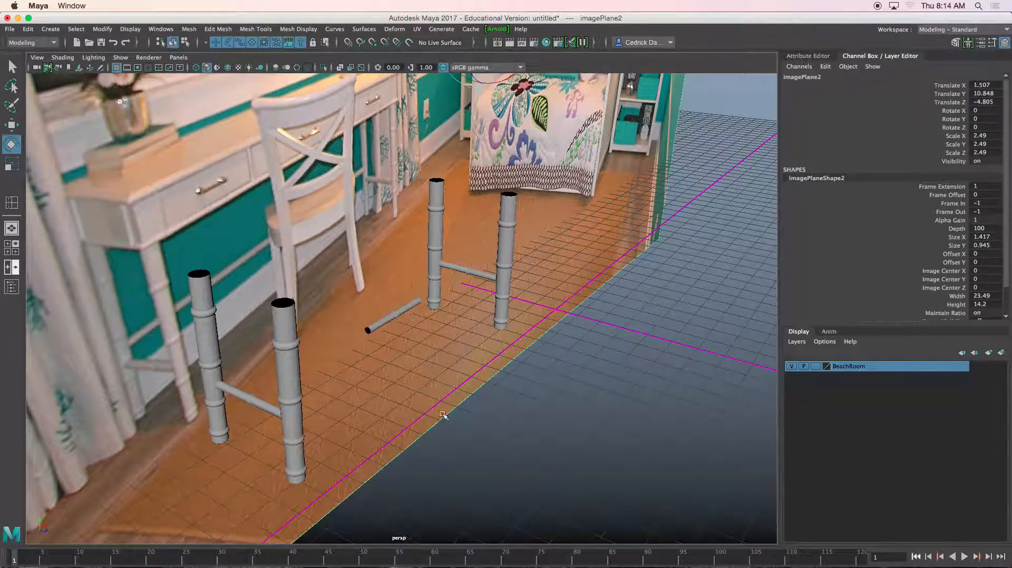
{"action": "left_click_drag", "start_coordinate": [448, 420], "coordinate": [451, 409], "text": "alt"}
{"action": "key", "text": "w"}
{"action": "scroll", "coordinate": [456, 348], "scroll_direction": "down", "scroll_amount": 4}
{"action": "left_click_drag", "start_coordinate": [493, 109], "coordinate": [372, 100]}
{"action": "scroll", "coordinate": [472, 262], "scroll_direction": "up", "scroll_amount": 6}
- Move the lengthwise crossbar copy between the leg pairs to Translate Z -3
{"action": "left_click", "coordinate": [412, 331]}
{"action": "mouse_move", "coordinate": [412, 331]}
{"action": "left_mouse_down", "text": "alt"}
{"action": "mouse_move", "coordinate": [461, 347]}
{"action": "mouse_move", "coordinate": [410, 349]}
{"action": "left_mouse_up", "text": "alt"}
{"action": "left_click_drag", "start_coordinate": [478, 354], "coordinate": [514, 344], "text": "alt"}
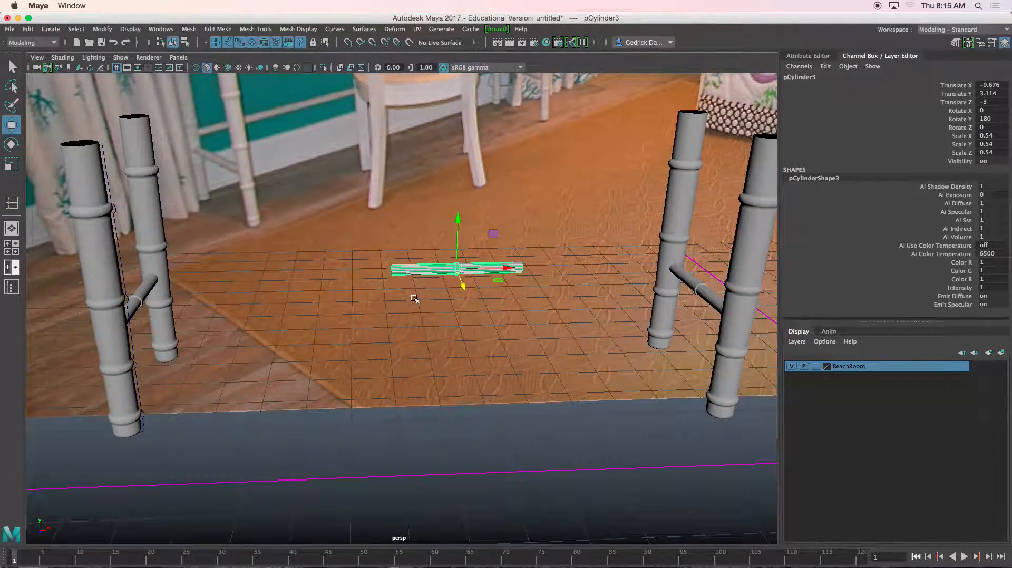
- Lengthen the lengthwise crossbar by selecting the vertices at both ends and scaling them apart along X
{"action": "scroll", "coordinate": [420, 266], "scroll_direction": "up", "scroll_amount": 3}
{"action": "right_click_drag", "start_coordinate": [422, 257], "coordinate": [369, 254]}
{"action": "left_click_drag", "start_coordinate": [359, 221], "coordinate": [405, 277]}
{"action": "left_click_drag", "start_coordinate": [423, 290], "coordinate": [387, 290], "text": "alt"}
{"action": "left_click_drag", "start_coordinate": [532, 226], "coordinate": [610, 312], "text": "shift"}
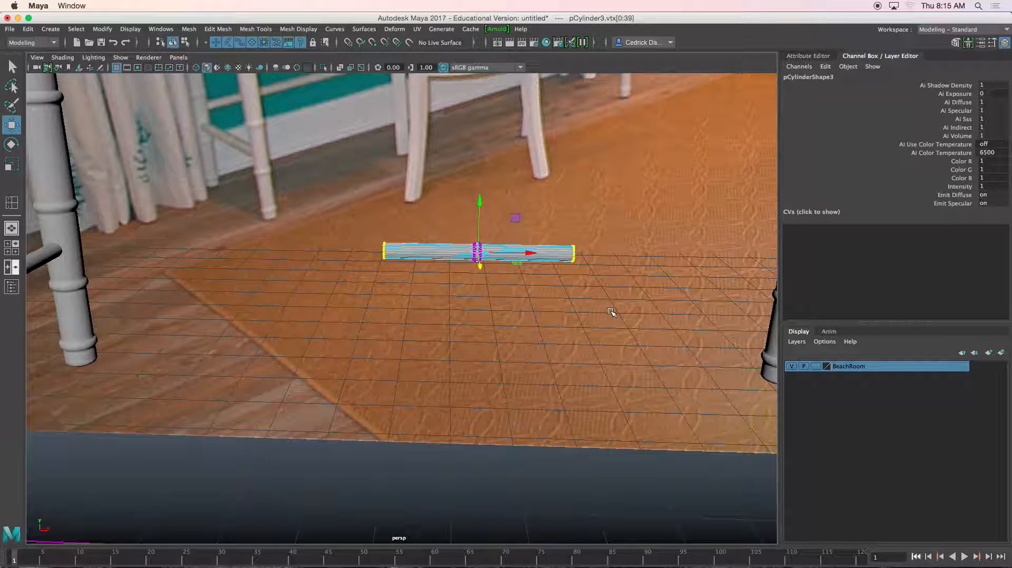
{"action": "key", "text": "r"}
{"action": "scroll", "coordinate": [567, 290], "scroll_direction": "down", "scroll_amount": 2}
{"action": "left_click_drag", "start_coordinate": [524, 276], "coordinate": [623, 288], "text": "alt"}
- Move the lengthwise crossbar to Translate X -10.422 and scale its end vertices along X until it spans both leg pairs
{"action": "right_click_drag", "start_coordinate": [553, 280], "coordinate": [585, 260]}
{"action": "key", "text": "w"}
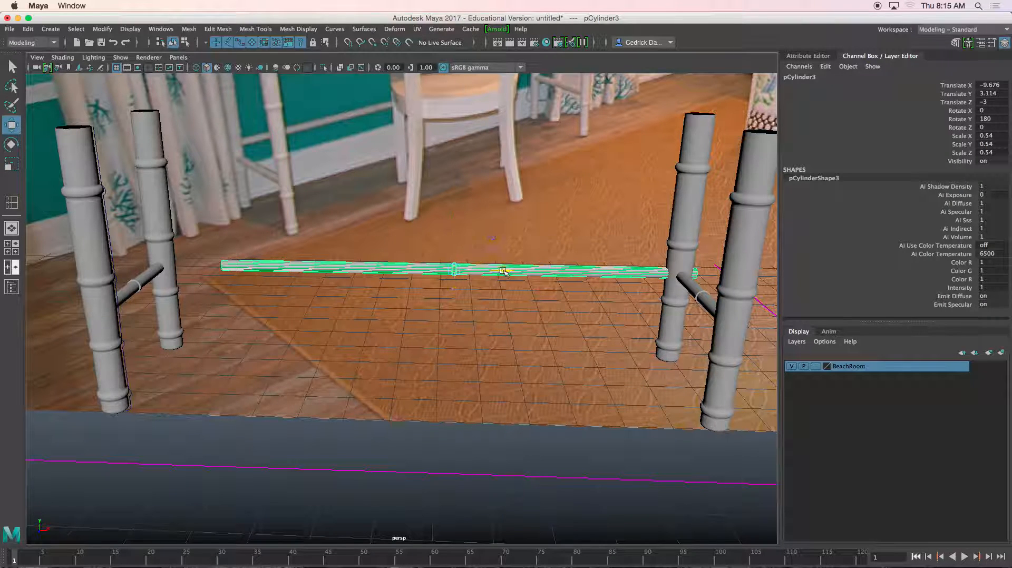
{"action": "left_click_drag", "start_coordinate": [503, 271], "coordinate": [462, 268]}
{"action": "right_click_drag", "start_coordinate": [504, 269], "coordinate": [278, 256]}
{"action": "key", "text": "r"}
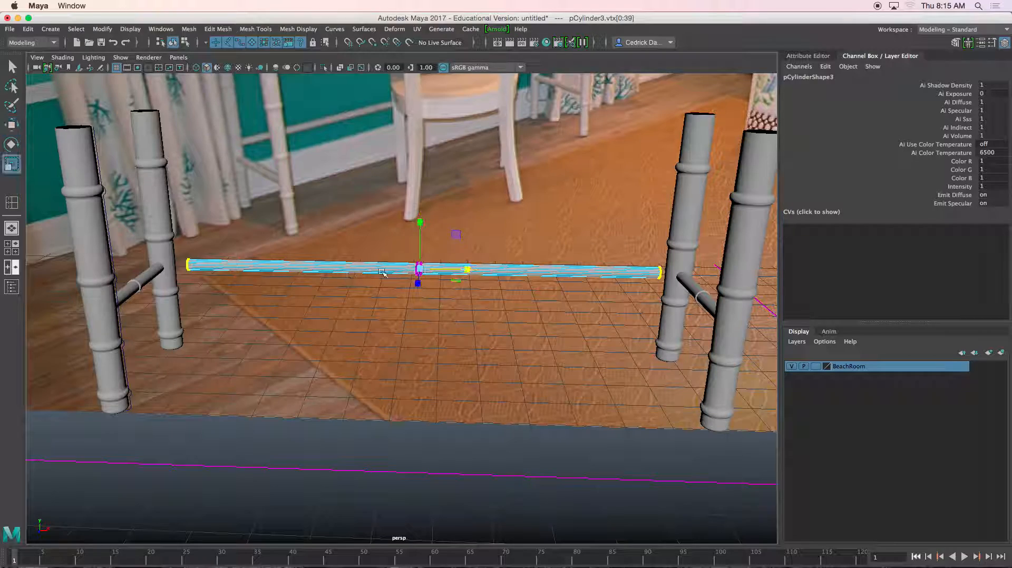
{"action": "left_click_drag", "start_coordinate": [469, 273], "coordinate": [470, 272]}
- Examine the lengthwise crossbar's fit and middle ring, and compare it with the ringed crossbar in the reference image
{"action": "scroll", "coordinate": [448, 272], "scroll_direction": "up", "scroll_amount": 6}
{"action": "right_click_drag", "start_coordinate": [357, 279], "coordinate": [409, 286]}
{"action": "scroll", "coordinate": [435, 260], "scroll_direction": "up", "scroll_amount": 3}
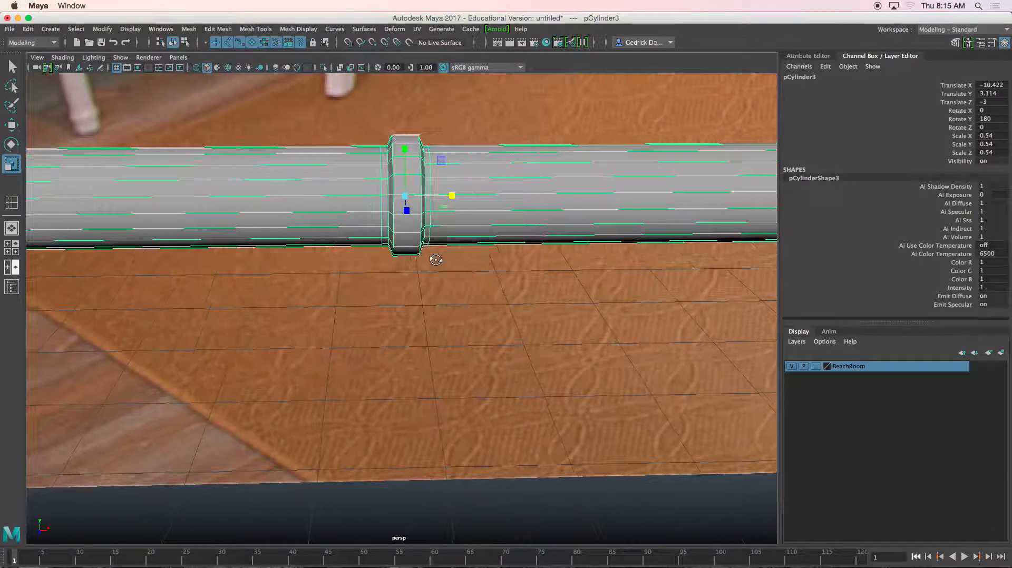
{"action": "left_click_drag", "start_coordinate": [454, 198], "coordinate": [542, 199]}
{"action": "scroll", "coordinate": [542, 198], "scroll_direction": "down", "scroll_amount": 8}
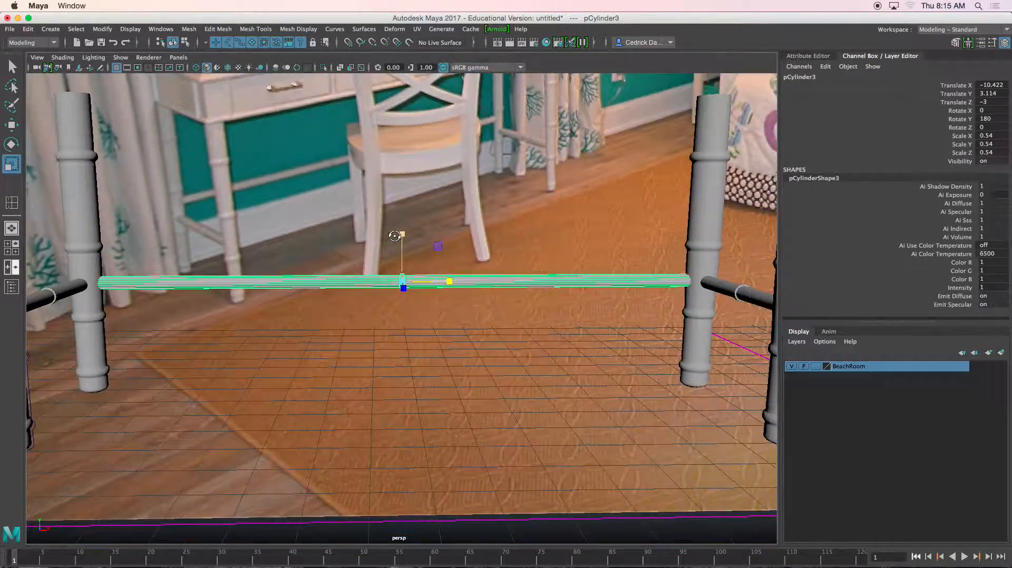
{"action": "left_click_drag", "start_coordinate": [395, 236], "coordinate": [336, 195], "text": "alt"}
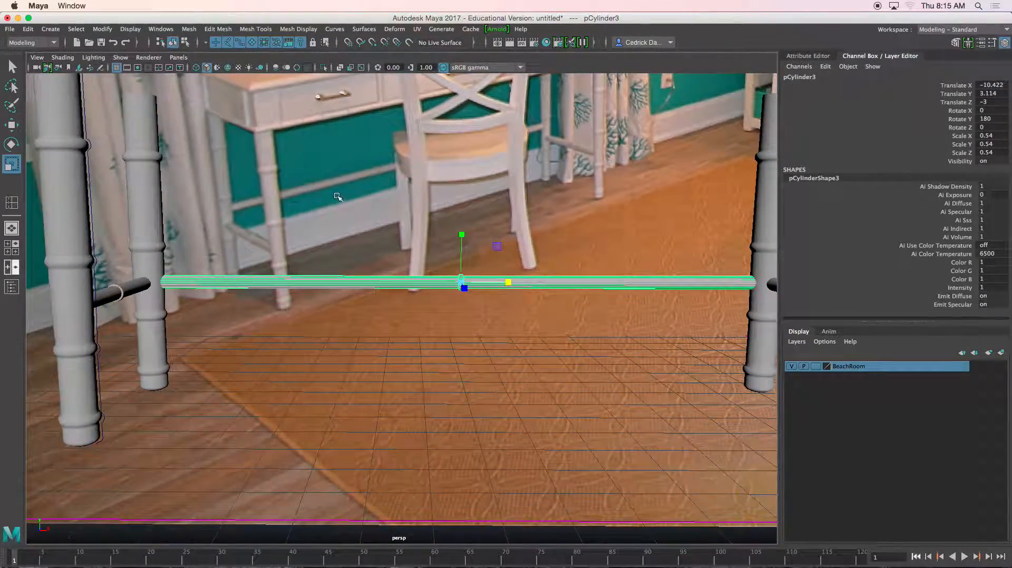
{"action": "scroll", "coordinate": [316, 181], "scroll_direction": "up", "scroll_amount": 5}
{"action": "middle_click_drag", "start_coordinate": [313, 178], "coordinate": [338, 226], "text": "alt"}
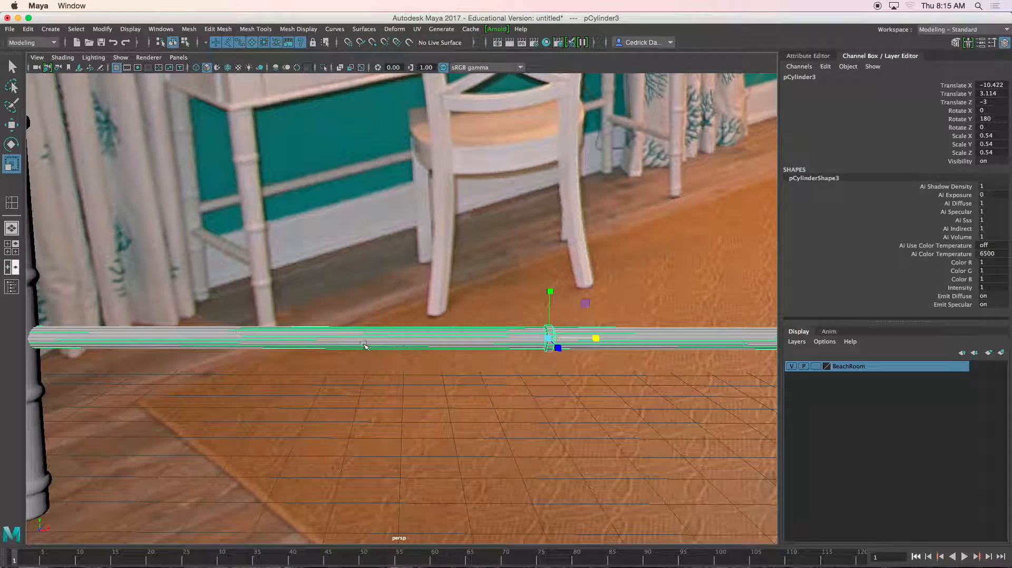
{"action": "middle_click_drag", "start_coordinate": [533, 459], "coordinate": [480, 380], "text": "alt"}
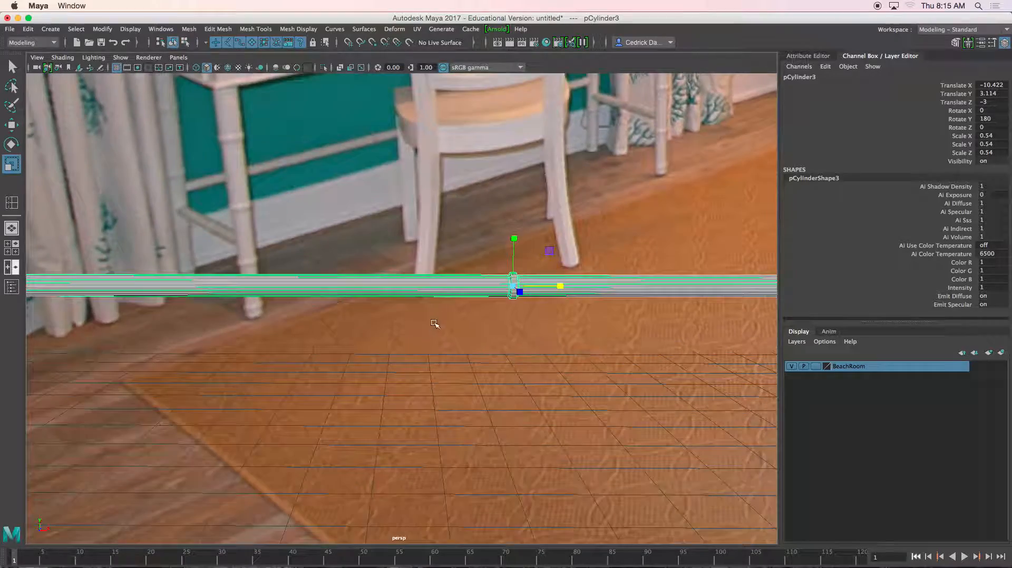
{"action": "left_click_drag", "start_coordinate": [432, 323], "coordinate": [419, 319], "text": "alt"}
{"action": "scroll", "coordinate": [448, 317], "scroll_direction": "up", "scroll_amount": 5}
{"action": "middle_click_drag", "start_coordinate": [474, 279], "coordinate": [382, 304], "text": "alt"}
{"action": "left_click_drag", "start_coordinate": [382, 304], "coordinate": [436, 288], "text": "alt"}
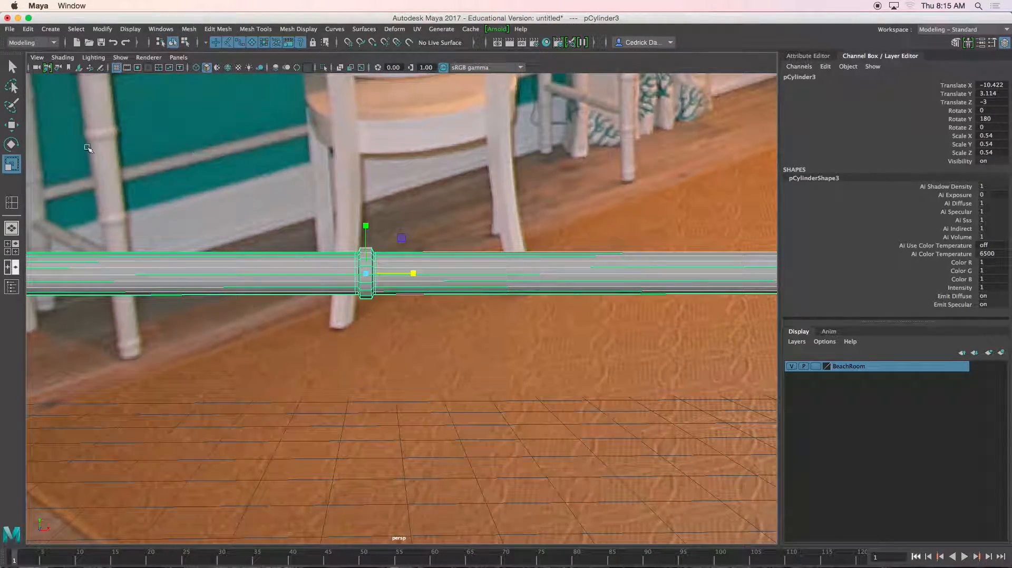
- Insert two closely spaced edge loops around the lengthwise crossbar, a short distance to the right of its middle ring
{"action": "left_click", "coordinate": [12, 203]}
{"action": "left_click_drag", "start_coordinate": [379, 279], "coordinate": [395, 273], "text": "alt"}
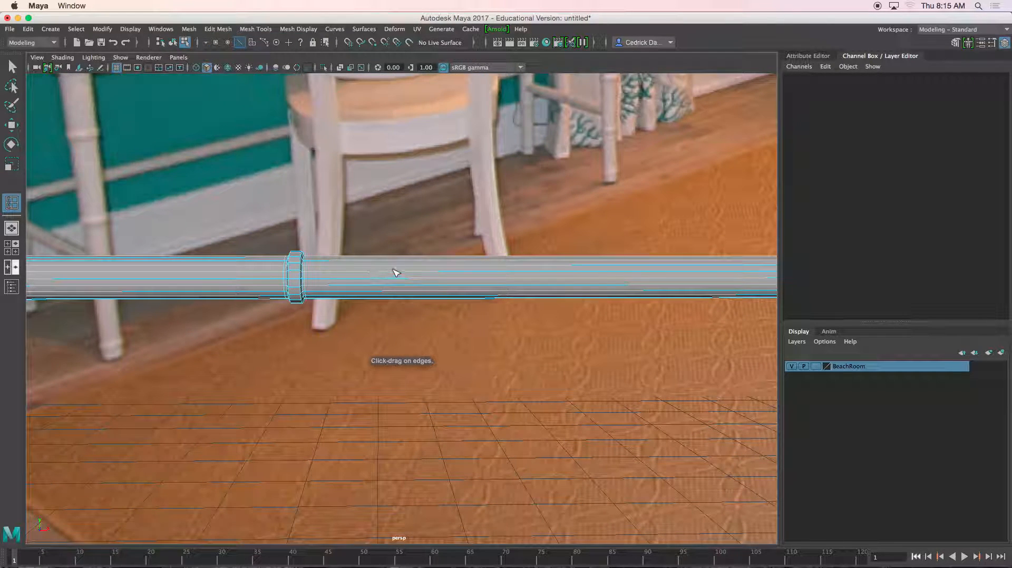
{"action": "left_click", "coordinate": [461, 271]}
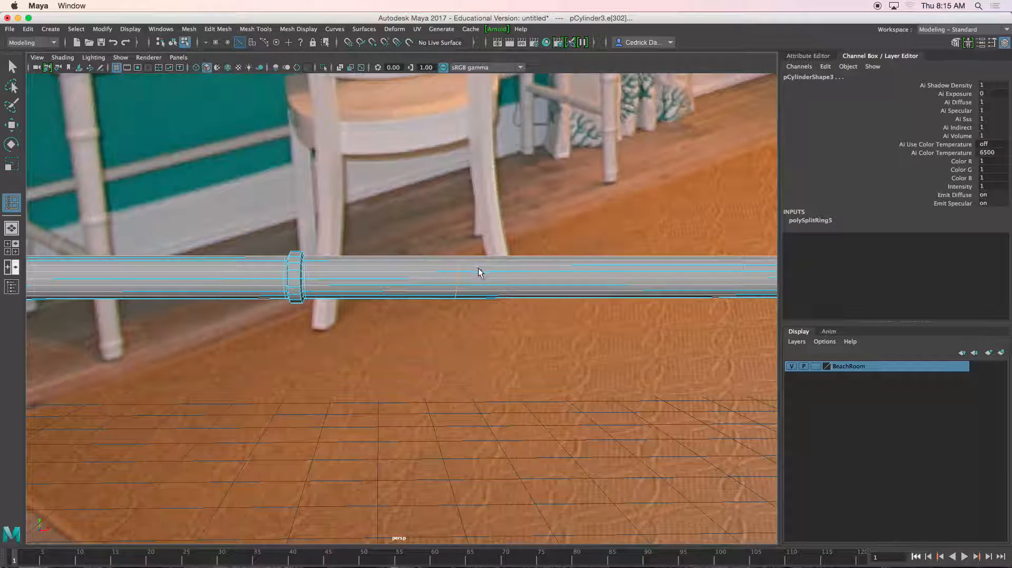
{"action": "left_click", "coordinate": [477, 273]}
- Extrude the face band between the new edge loops twice, narrowing it lengthwise and raising it outward into a second ring
{"action": "left_click_drag", "start_coordinate": [479, 273], "coordinate": [473, 273], "text": "alt"}
{"action": "key", "text": "w"}
{"action": "right_click_drag", "start_coordinate": [442, 274], "coordinate": [442, 248]}
{"action": "left_click_drag", "start_coordinate": [447, 322], "coordinate": [446, 323]}
{"action": "key", "text": "ctrl+e"}
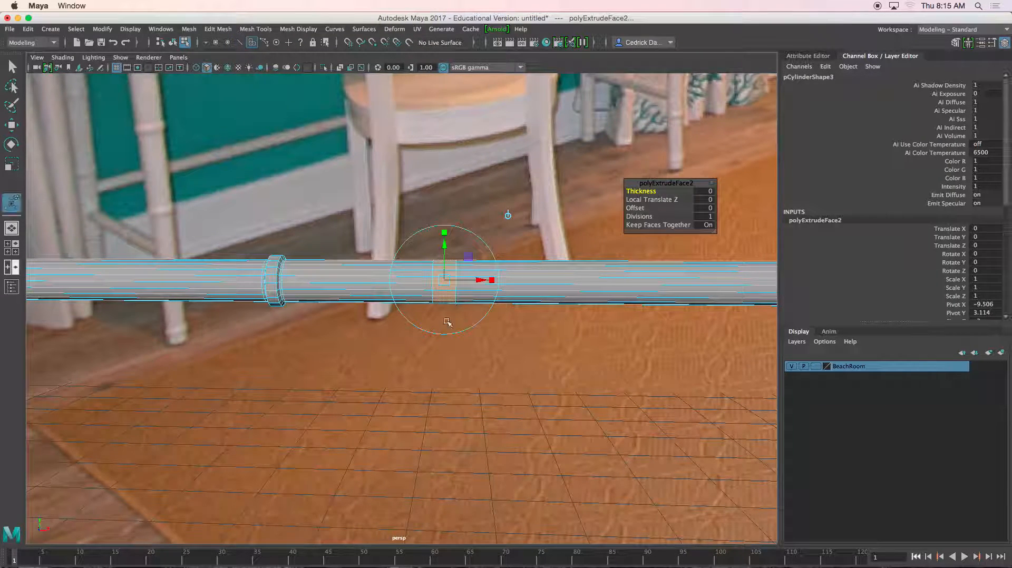
{"action": "left_click", "coordinate": [491, 281]}
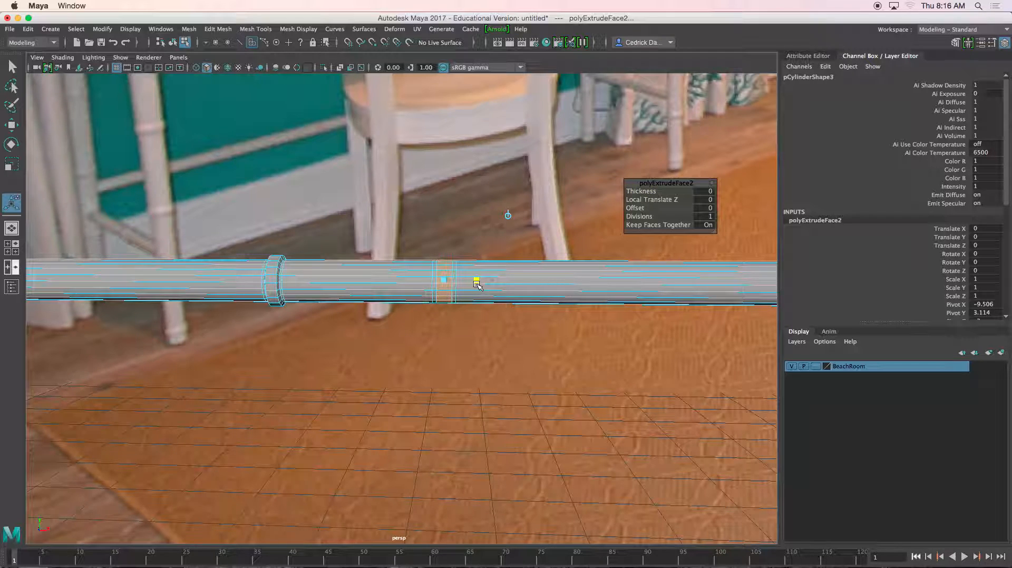
{"action": "left_click_drag", "start_coordinate": [477, 285], "coordinate": [380, 218], "text": "alt"}
{"action": "key", "text": "ctrl+e"}
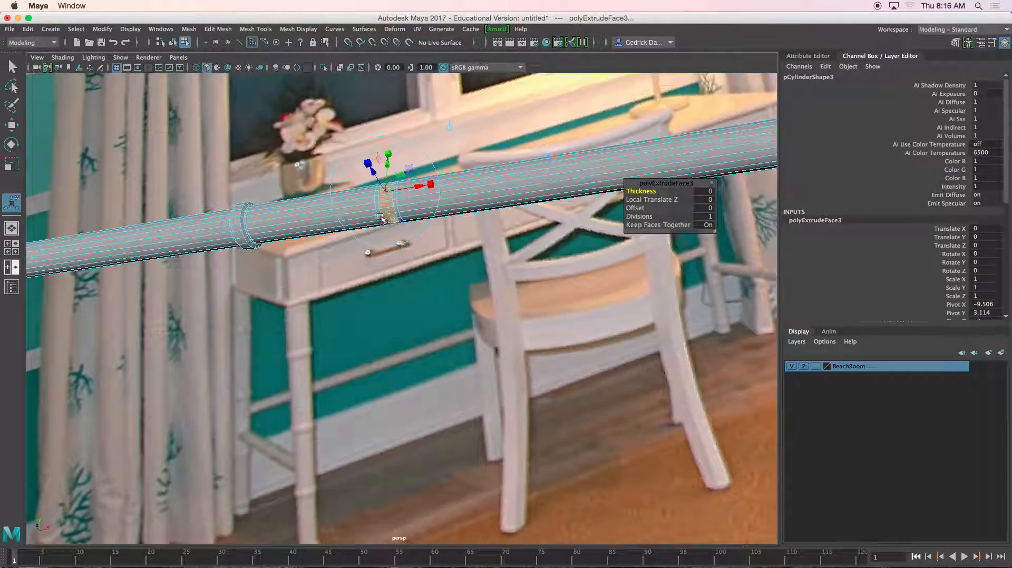
{"action": "left_click_drag", "start_coordinate": [373, 172], "coordinate": [404, 225]}
{"action": "left_click_drag", "start_coordinate": [502, 260], "coordinate": [493, 262]}
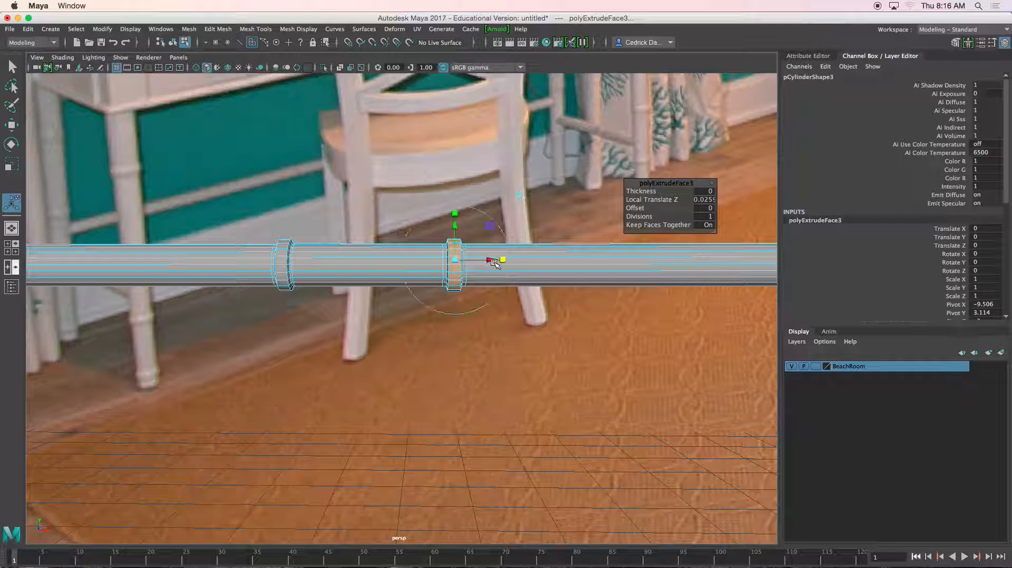
{"action": "scroll", "coordinate": [505, 287], "scroll_direction": "down", "scroll_amount": 5}
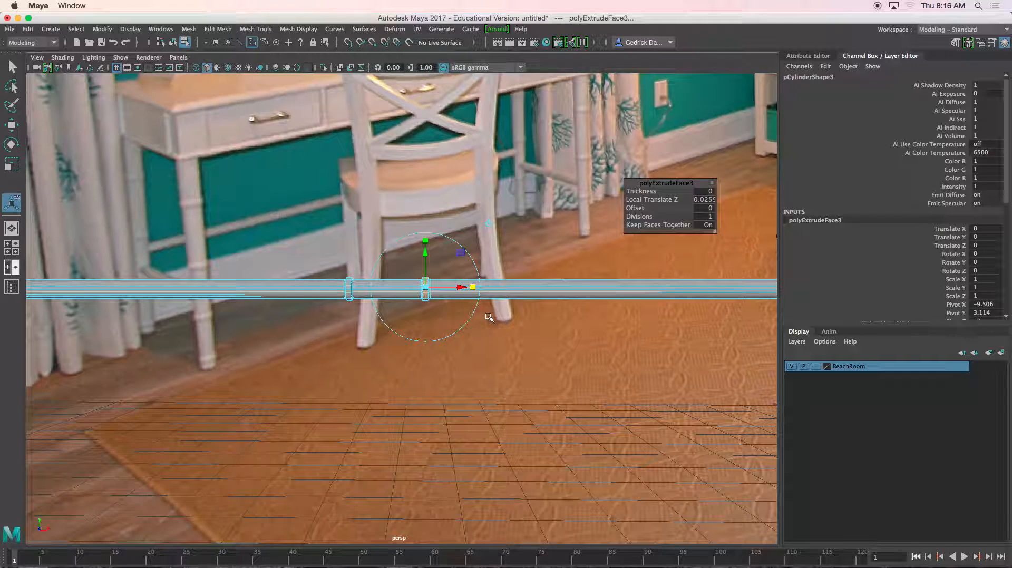
- Insert a pair of edge loops around the lengthwise crossbar's plain stretch near the left-hand legs
{"action": "middle_click_drag", "start_coordinate": [546, 289], "coordinate": [488, 298], "text": "alt"}
{"action": "right_click_drag", "start_coordinate": [487, 297], "coordinate": [548, 254]}
{"action": "left_click_drag", "start_coordinate": [447, 293], "coordinate": [513, 295], "text": "alt"}
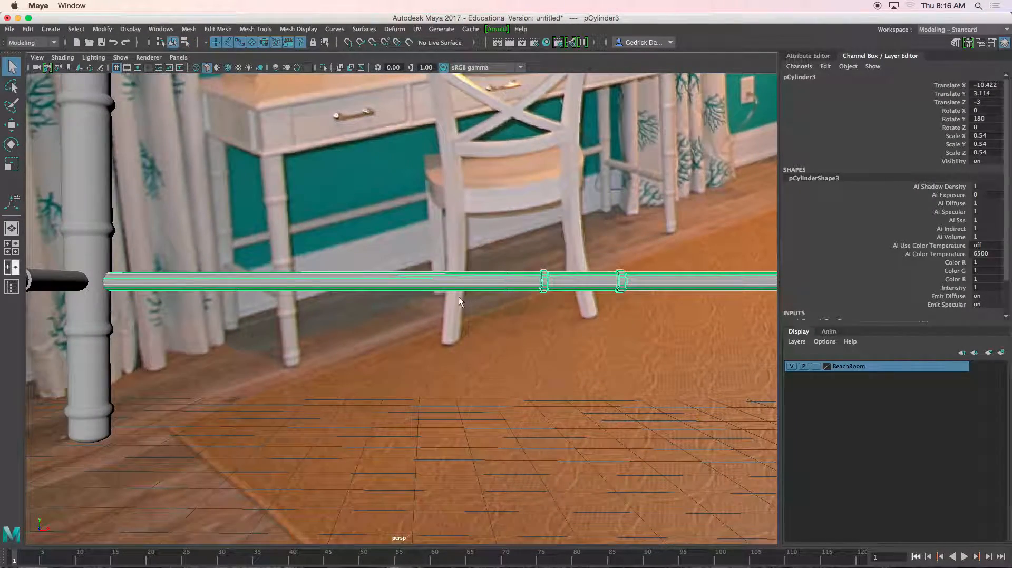
{"action": "key", "text": "ctrl+e"}
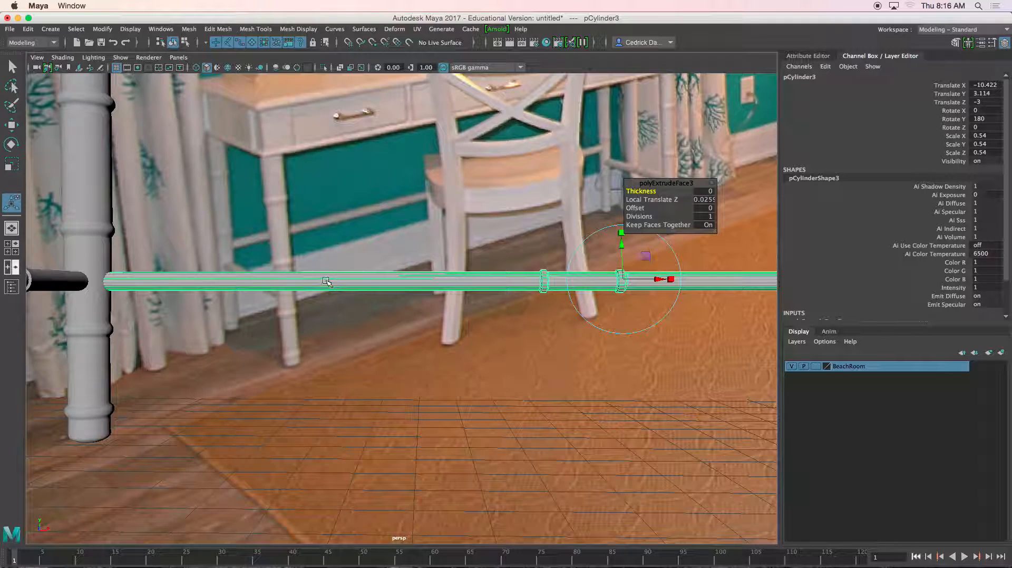
{"action": "right_click_drag", "start_coordinate": [327, 281], "coordinate": [333, 275]}
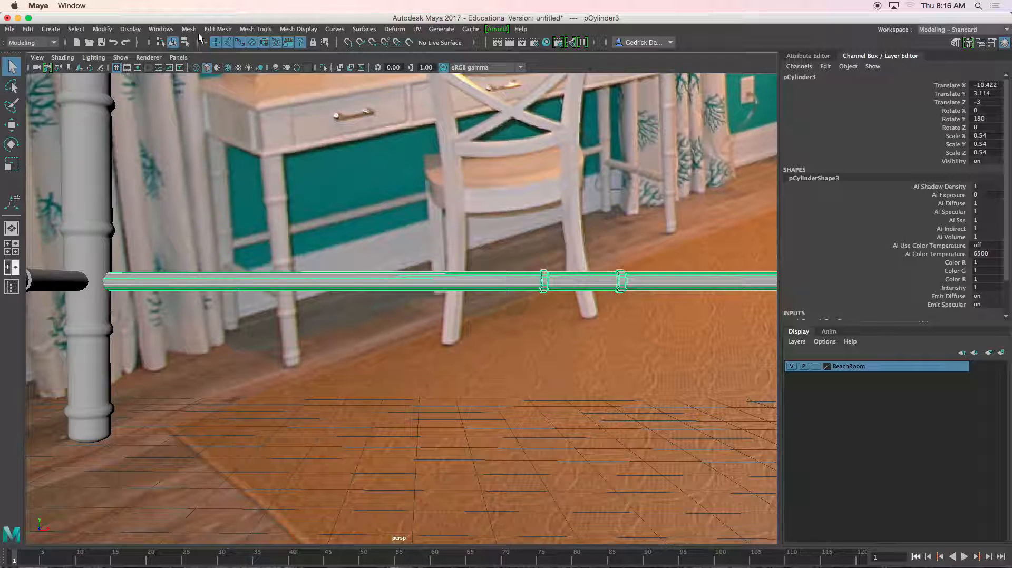
{"action": "left_click", "coordinate": [225, 32]}
{"action": "mouse_move", "coordinate": [263, 30]}
{"action": "left_click", "coordinate": [272, 108]}
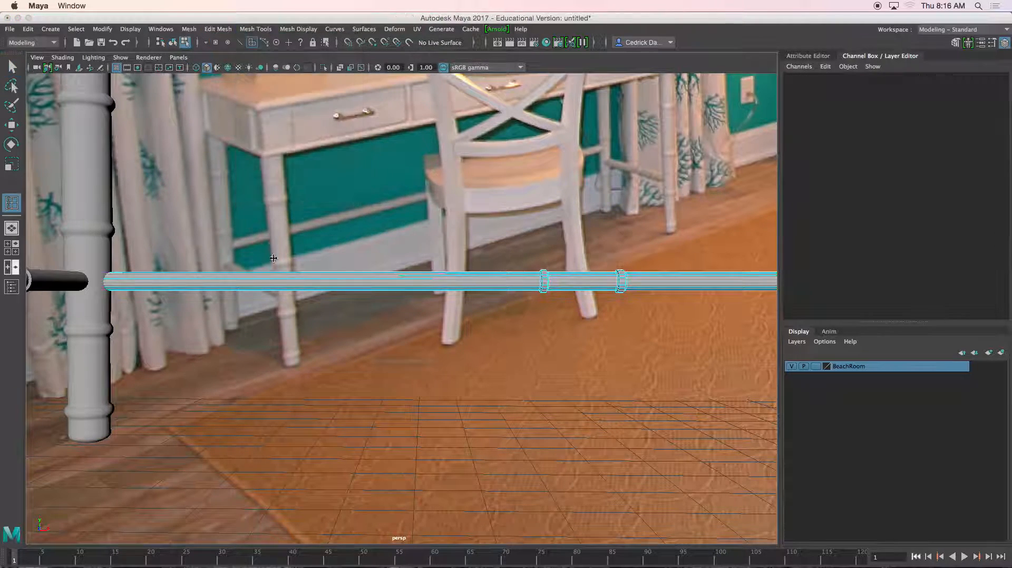
{"action": "left_click", "coordinate": [271, 281]}
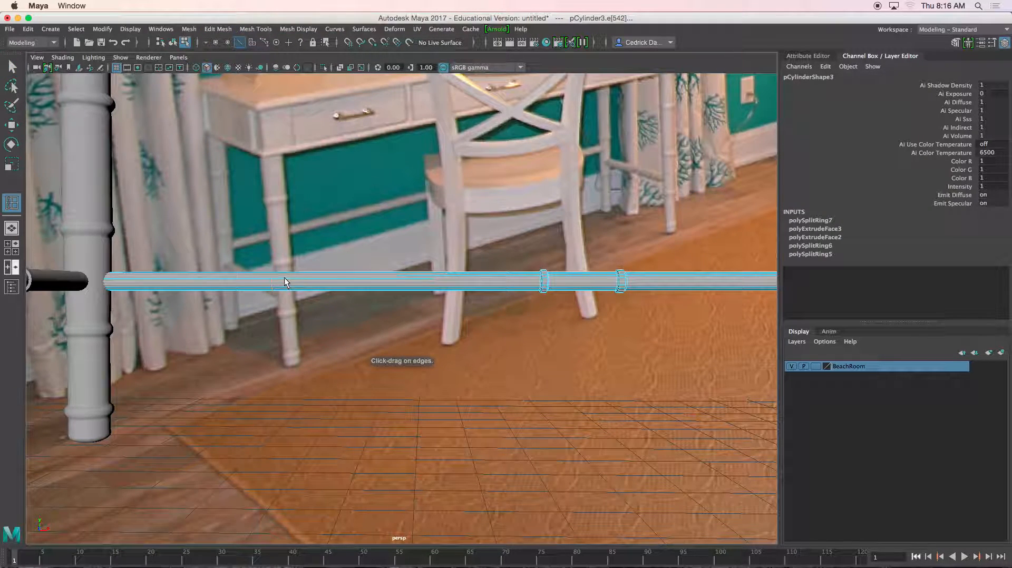
{"action": "left_click", "coordinate": [284, 278]}
- Insert a second pair of edge loops a short distance inward from the pair near the left-hand legs
{"action": "middle_click_drag", "start_coordinate": [289, 296], "coordinate": [349, 322], "text": "alt"}
{"action": "right_click_drag", "start_coordinate": [349, 321], "coordinate": [430, 307], "text": "alt"}
{"action": "middle_click_drag", "start_coordinate": [430, 308], "coordinate": [466, 298], "text": "alt"}
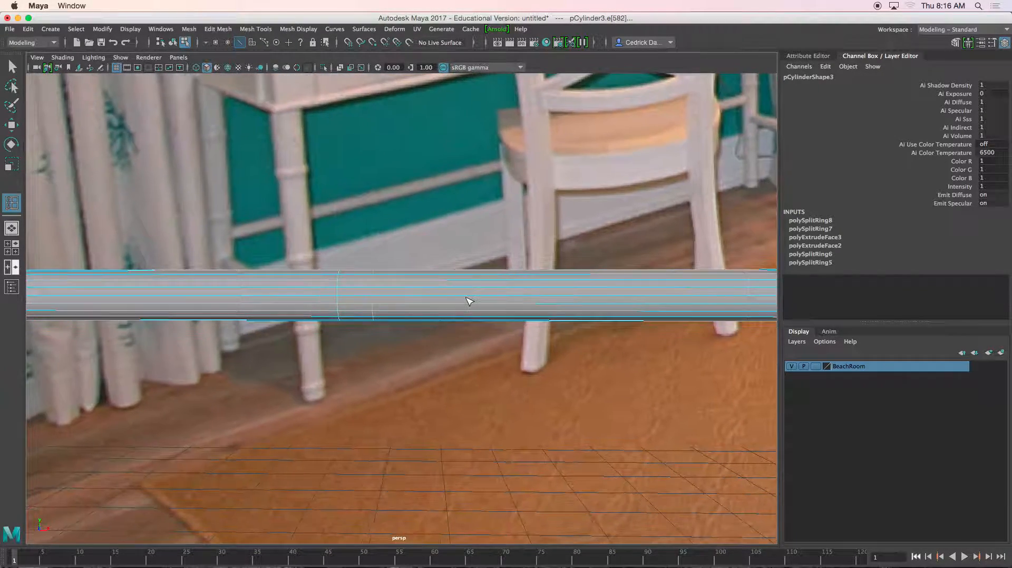
{"action": "scroll", "coordinate": [469, 301], "scroll_direction": "up", "scroll_amount": 2}
{"action": "left_click", "coordinate": [495, 271]}
{"action": "left_click", "coordinate": [547, 277]}
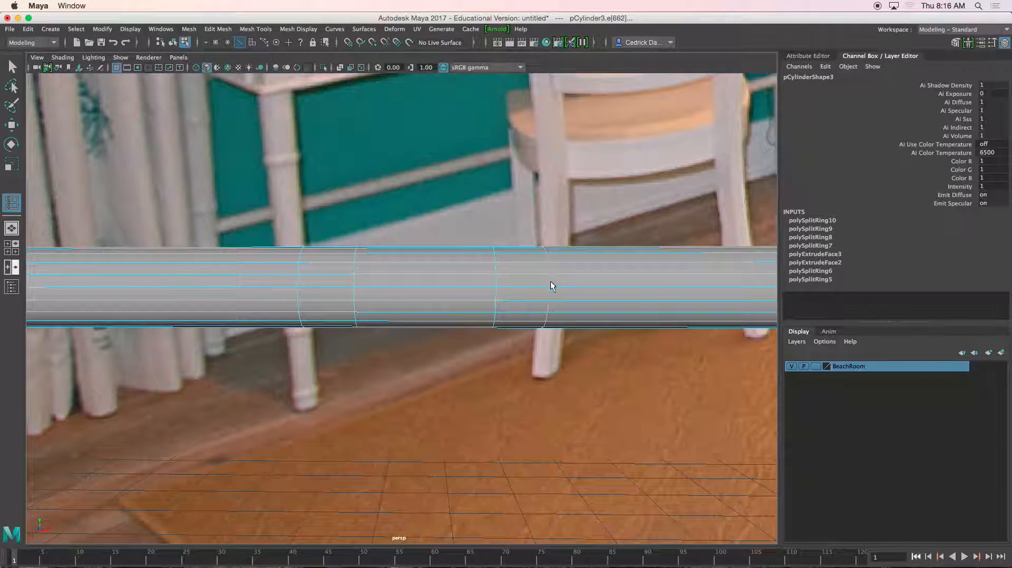
- Extrude both face bands between the paired loops into rings, using Local Translate Z 0.032 and Local Scale X 0.829
{"action": "key", "text": "w"}
{"action": "right_click_drag", "start_coordinate": [323, 262], "coordinate": [323, 288]}
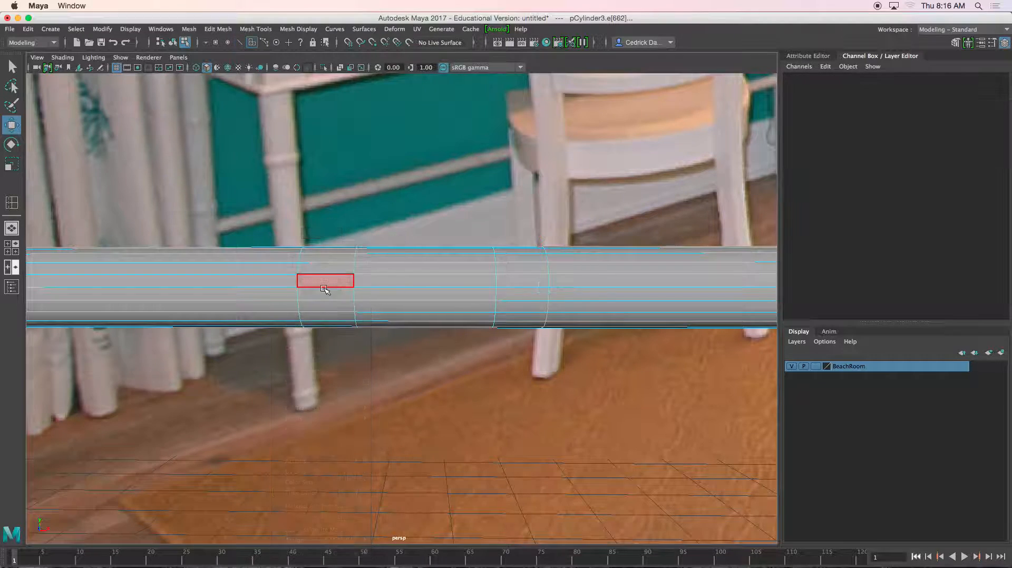
{"action": "left_click_drag", "start_coordinate": [324, 288], "coordinate": [344, 274], "text": "alt"}
{"action": "left_click_drag", "start_coordinate": [349, 217], "coordinate": [342, 366]}
{"action": "left_click_drag", "start_coordinate": [440, 325], "coordinate": [403, 327], "text": "alt"}
{"action": "left_click_drag", "start_coordinate": [328, 280], "coordinate": [477, 296], "text": "shift"}
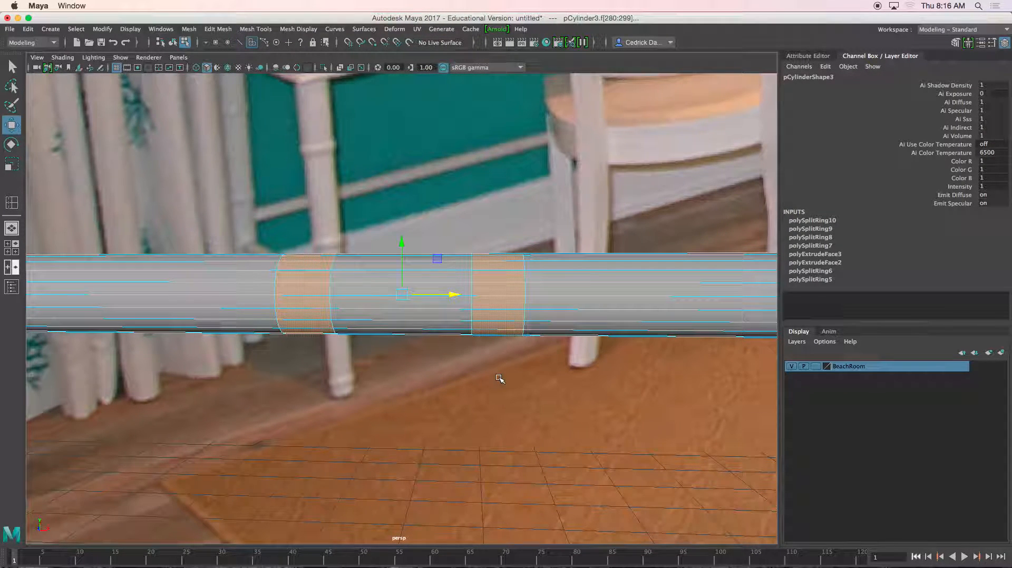
{"action": "key", "text": "ctrl+e"}
{"action": "left_click_drag", "start_coordinate": [350, 290], "coordinate": [349, 198]}
{"action": "key", "text": "ctrl+e"}
{"action": "scroll", "coordinate": [352, 200], "scroll_direction": "down", "scroll_amount": 10}
{"action": "left_click_drag", "start_coordinate": [397, 264], "coordinate": [423, 319], "text": "alt"}
{"action": "scroll", "coordinate": [424, 321], "scroll_direction": "down", "scroll_amount": 3}
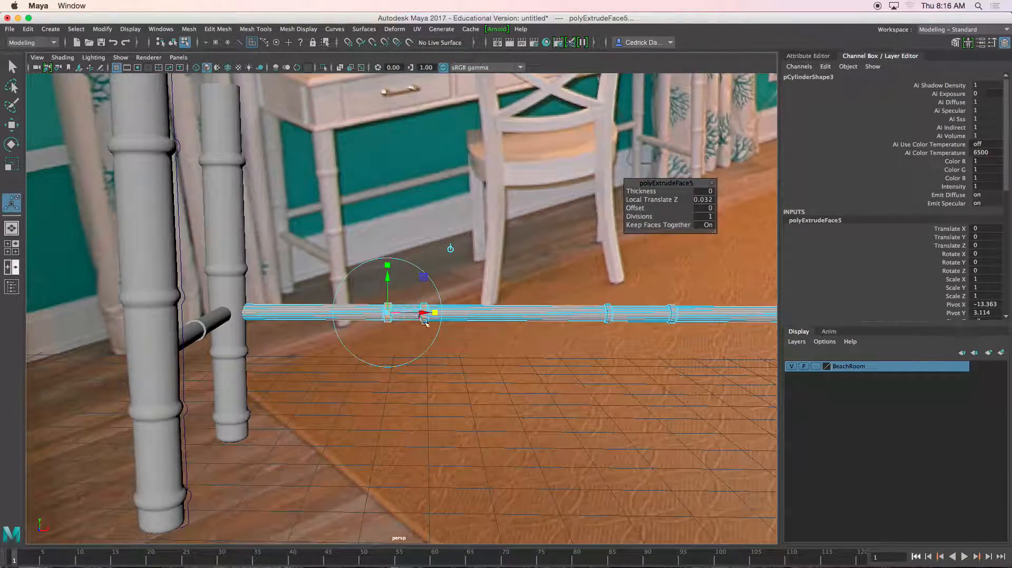
- Nudge the left edge vertices of the crossbar's original middle ring slightly along X, checking the selection in wireframe
{"action": "key", "text": "w"}
{"action": "middle_click_drag", "start_coordinate": [502, 317], "coordinate": [386, 295], "text": "alt"}
{"action": "scroll", "coordinate": [429, 327], "scroll_direction": "up", "scroll_amount": 8}
{"action": "right_click_drag", "start_coordinate": [387, 269], "coordinate": [347, 270]}
{"action": "scroll", "coordinate": [362, 298], "scroll_direction": "up", "scroll_amount": 5}
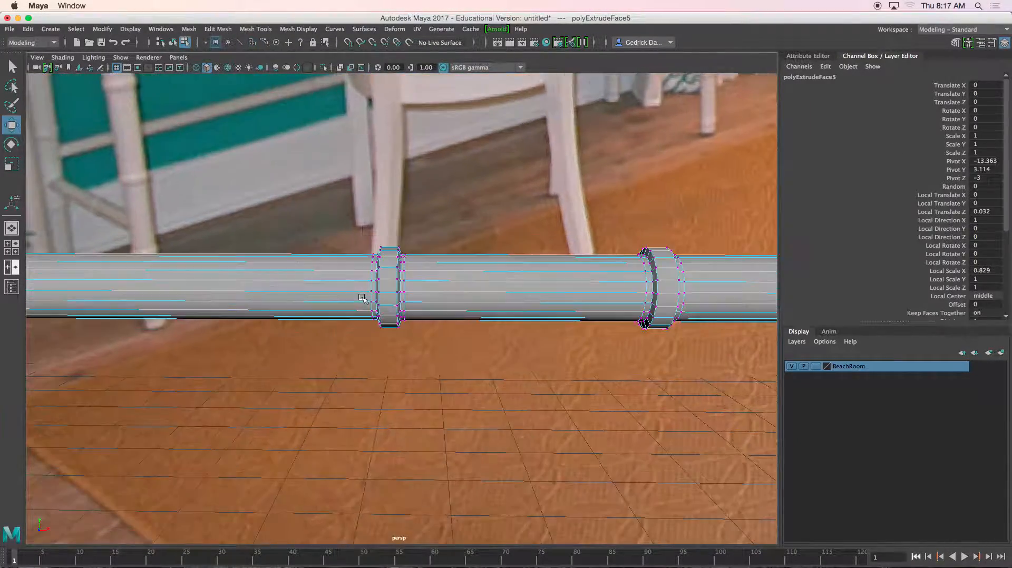
{"action": "middle_click_drag", "start_coordinate": [351, 254], "coordinate": [386, 252], "text": "alt"}
{"action": "left_click_drag", "start_coordinate": [378, 208], "coordinate": [425, 410]}
{"action": "key", "text": "4"}
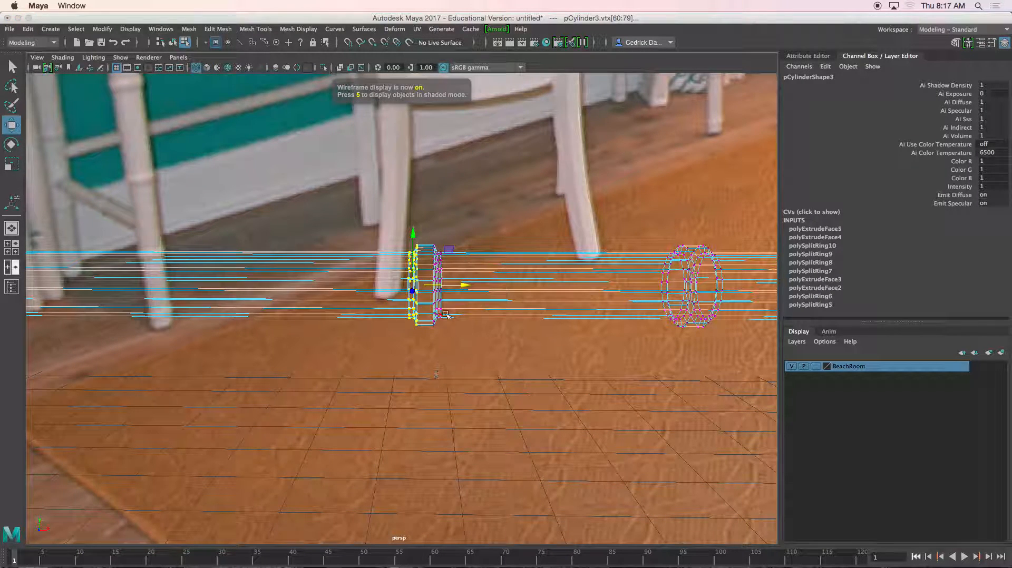
{"action": "left_click_drag", "start_coordinate": [461, 286], "coordinate": [458, 288]}
{"action": "key", "text": "5"}
- Move the vertices of the two middle rings together along X toward the right-hand legs
{"action": "scroll", "coordinate": [458, 287], "scroll_direction": "down", "scroll_amount": 6}
{"action": "left_click_drag", "start_coordinate": [332, 218], "coordinate": [522, 363]}
{"action": "left_click_drag", "start_coordinate": [469, 298], "coordinate": [612, 298]}
- In the front view, move the outermost left ring along X closer to the left-hand leg
{"action": "middle_click_drag", "start_coordinate": [359, 300], "coordinate": [483, 292], "text": "alt"}
{"action": "left_click_drag", "start_coordinate": [260, 237], "coordinate": [352, 337]}
{"action": "key", "text": "space"}
{"action": "key", "text": "space"}
{"action": "scroll", "coordinate": [350, 345], "scroll_direction": "up", "scroll_amount": 8}
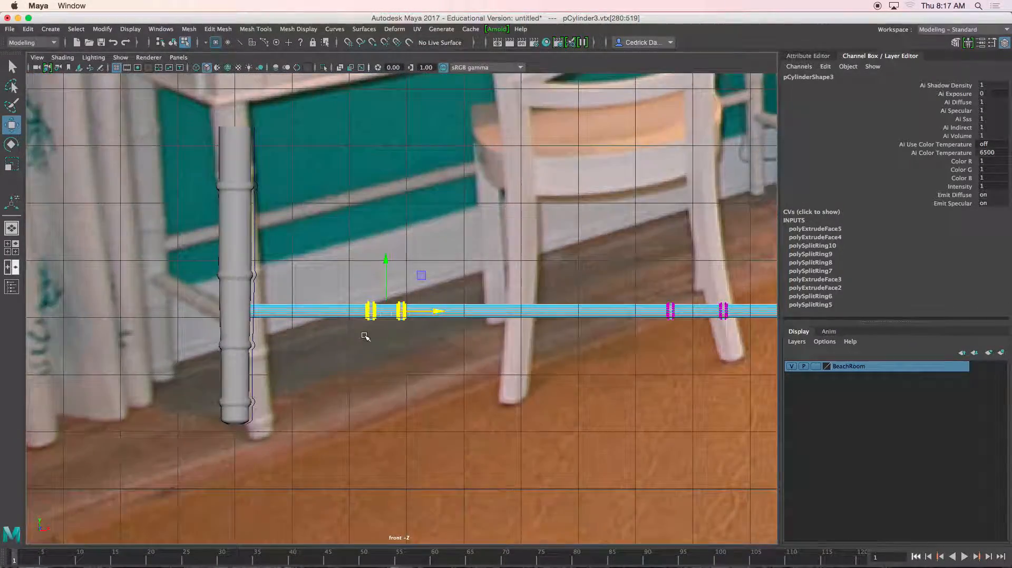
{"action": "scroll", "coordinate": [417, 320], "scroll_direction": "up", "scroll_amount": 2}
{"action": "left_click_drag", "start_coordinate": [369, 347], "coordinate": [387, 356]}
{"action": "middle_click_drag", "start_coordinate": [387, 355], "coordinate": [419, 350], "text": "alt"}
{"action": "scroll", "coordinate": [421, 351], "scroll_direction": "up", "scroll_amount": 5}
{"action": "left_click_drag", "start_coordinate": [442, 304], "coordinate": [402, 304]}
- Move the second ring from the left along X until it is about two grid squares from the first
{"action": "left_click_drag", "start_coordinate": [463, 277], "coordinate": [522, 369]}
{"action": "scroll", "coordinate": [532, 378], "scroll_direction": "down", "scroll_amount": 5}
{"action": "scroll", "coordinate": [431, 324], "scroll_direction": "up", "scroll_amount": 5}
{"action": "left_click_drag", "start_coordinate": [470, 305], "coordinate": [529, 304]}
{"action": "middle_click_drag", "start_coordinate": [533, 304], "coordinate": [424, 300], "text": "alt"}
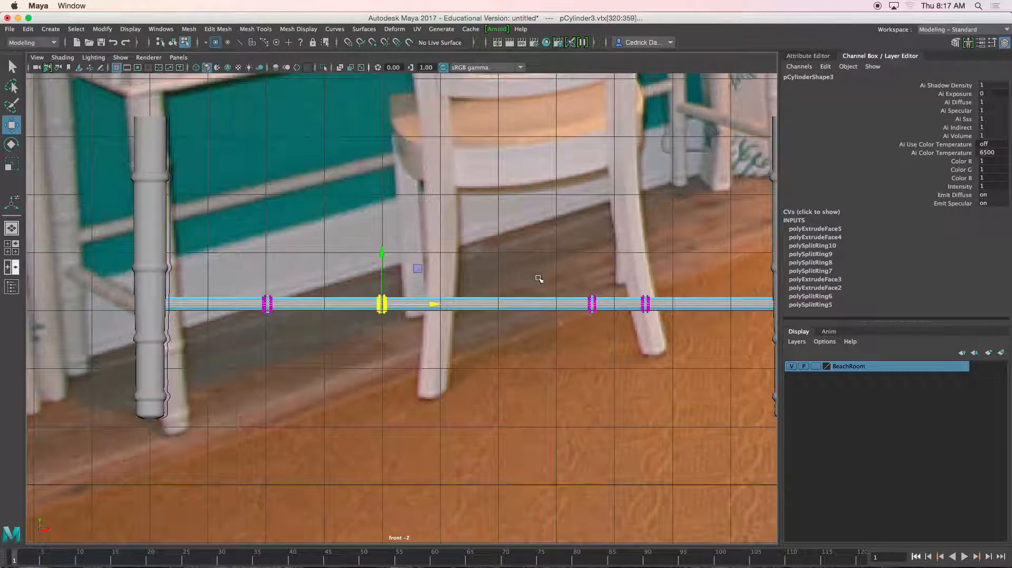
- Move the third and fourth rings along X so all four rings are spaced about two grid squares apart
{"action": "left_click_drag", "start_coordinate": [594, 324], "coordinate": [529, 294]}
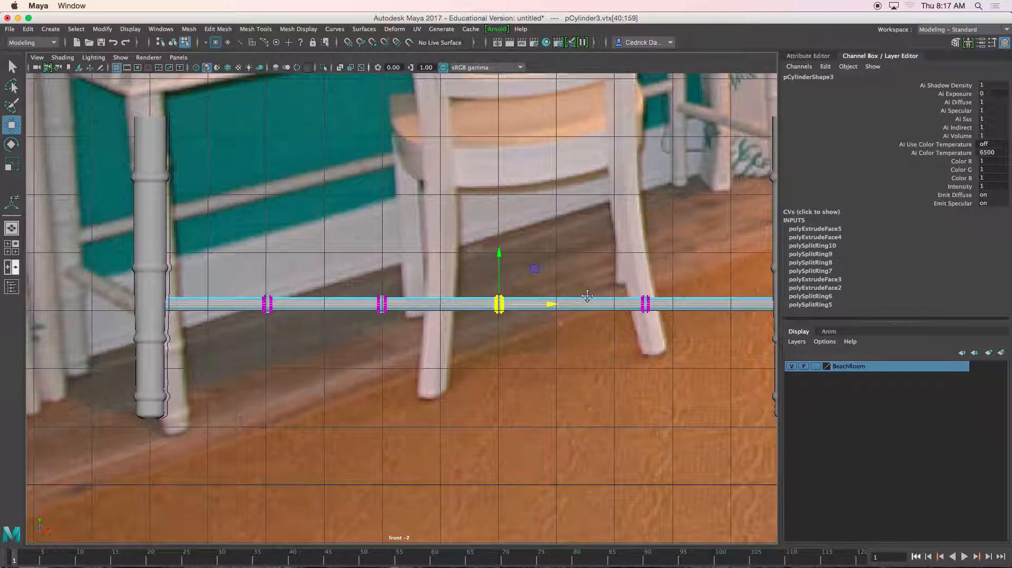
{"action": "middle_click_drag", "start_coordinate": [588, 298], "coordinate": [521, 292], "text": "alt"}
{"action": "left_click_drag", "start_coordinate": [548, 279], "coordinate": [610, 348]}
{"action": "left_click_drag", "start_coordinate": [617, 298], "coordinate": [586, 299]}
- Shift all four rings together along X to center them between the left and right legs
{"action": "left_click_drag", "start_coordinate": [219, 281], "coordinate": [596, 387]}
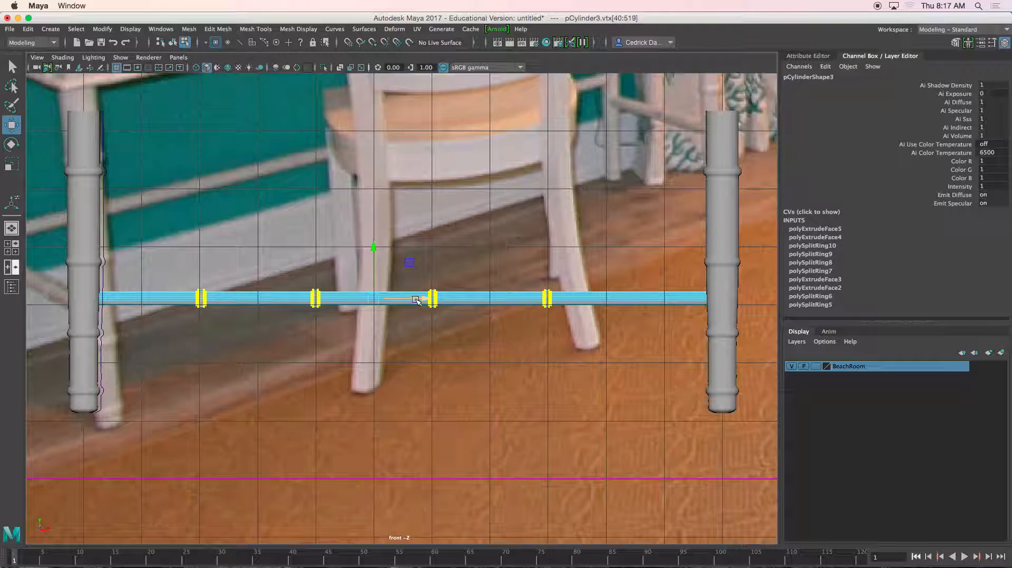
{"action": "left_click_drag", "start_coordinate": [427, 298], "coordinate": [460, 298]}
{"action": "scroll", "coordinate": [460, 298], "scroll_direction": "down", "scroll_amount": 5}
- Return to object mode in the perspective view and turn on smooth mesh preview for the lengthwise crossbar
{"action": "key", "text": "space"}
{"action": "key", "text": "space"}
{"action": "scroll", "coordinate": [520, 203], "scroll_direction": "down", "scroll_amount": 5}
{"action": "left_click_drag", "start_coordinate": [527, 201], "coordinate": [557, 199], "text": "alt"}
{"action": "right_click_drag", "start_coordinate": [379, 308], "coordinate": [421, 298]}
{"action": "scroll", "coordinate": [367, 310], "scroll_direction": "up", "scroll_amount": 3}
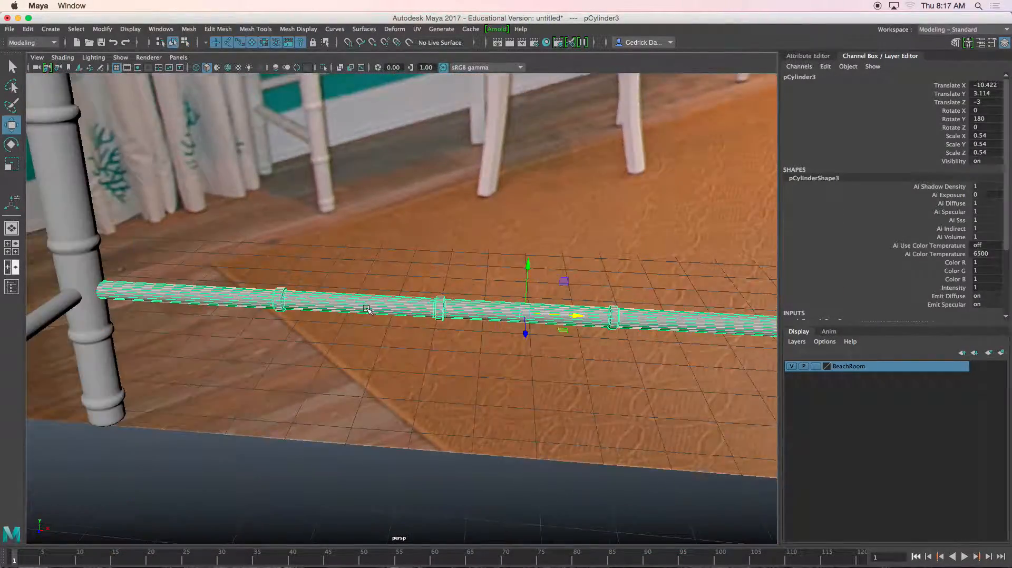
{"action": "scroll", "coordinate": [367, 310], "scroll_direction": "up", "scroll_amount": 3}
{"action": "key", "text": "3"}
{"action": "scroll", "coordinate": [368, 311], "scroll_direction": "down", "scroll_amount": 4}
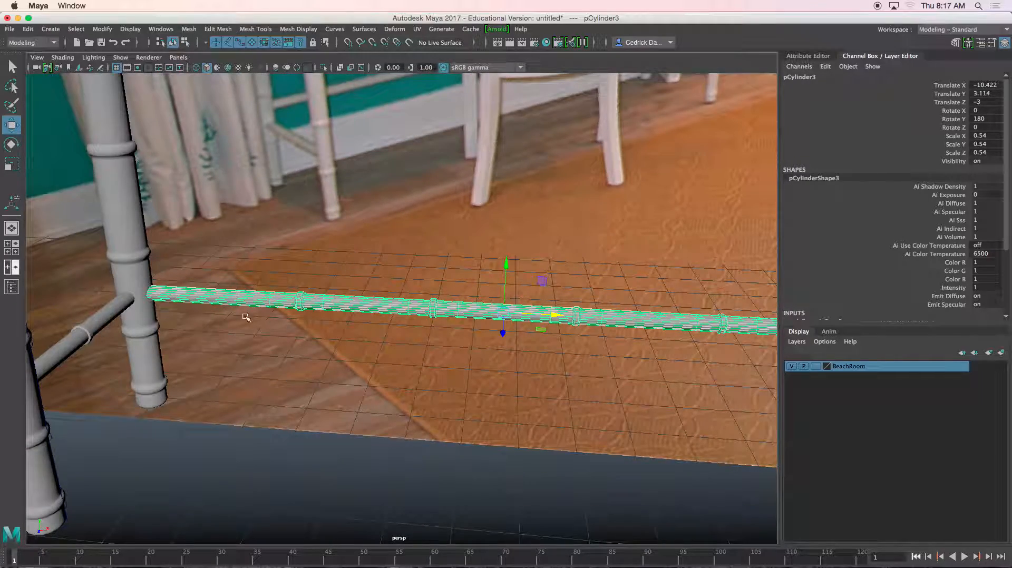
- Examine how the crossbars fit between the legs, and compare the legs with the reference desk in the front view
{"action": "left_click", "coordinate": [110, 316]}
{"action": "left_click_drag", "start_coordinate": [145, 316], "coordinate": [417, 338], "text": "alt"}
{"action": "left_click", "coordinate": [380, 363]}
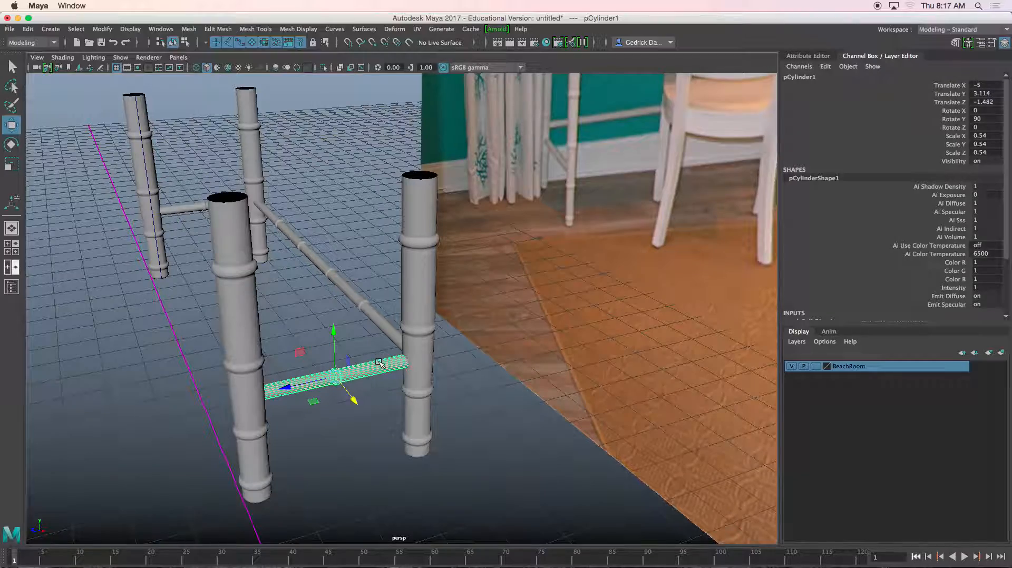
{"action": "left_click", "coordinate": [320, 306]}
{"action": "left_click_drag", "start_coordinate": [320, 305], "coordinate": [445, 321], "text": "alt"}
{"action": "key", "text": "space"}
{"action": "key", "text": "space"}
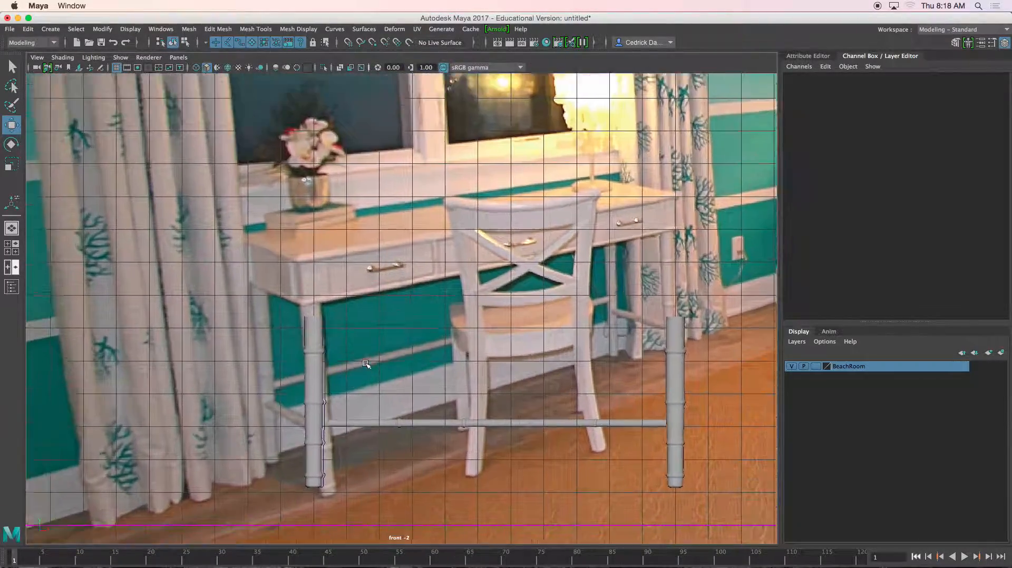
{"action": "scroll", "coordinate": [365, 364], "scroll_direction": "up", "scroll_amount": 5}
{"action": "middle_click_drag", "start_coordinate": [310, 321], "coordinate": [413, 318], "text": "alt"}
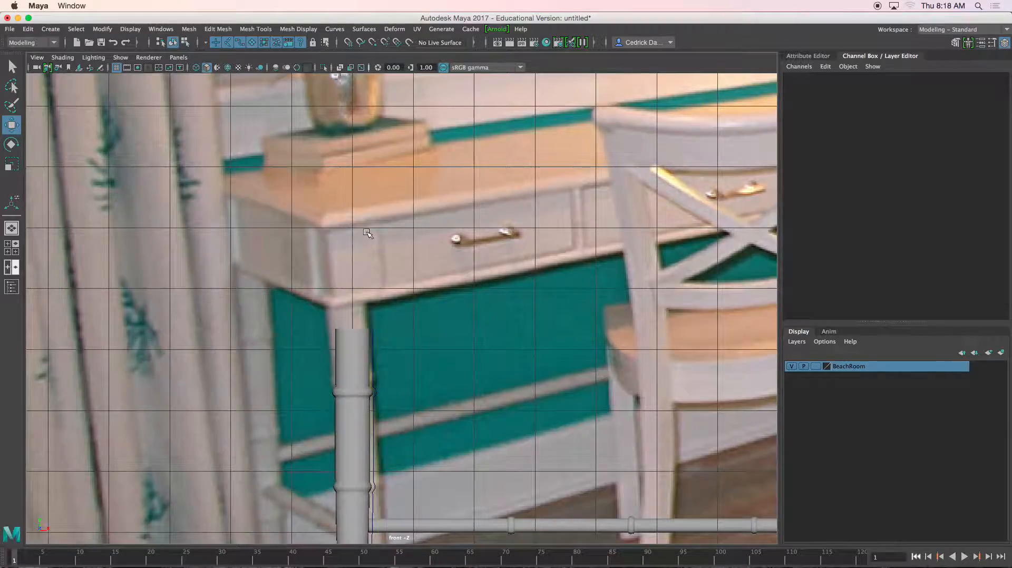
{"action": "scroll", "coordinate": [291, 243], "scroll_direction": "down", "scroll_amount": 6}
- Rotate the reference image plane to about -6 degrees in Z, scale it to about 2.29, and reposition the pictured desk over the modeled legs
{"action": "left_click", "coordinate": [71, 196]}
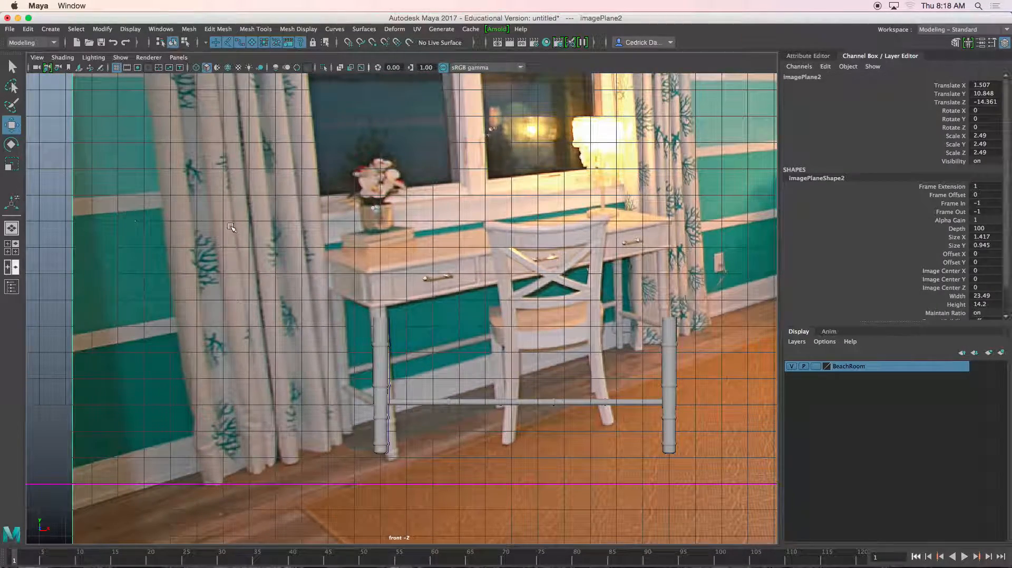
{"action": "middle_click_drag", "start_coordinate": [305, 240], "coordinate": [232, 252], "text": "alt"}
{"action": "scroll", "coordinate": [232, 252], "scroll_direction": "down", "scroll_amount": 2}
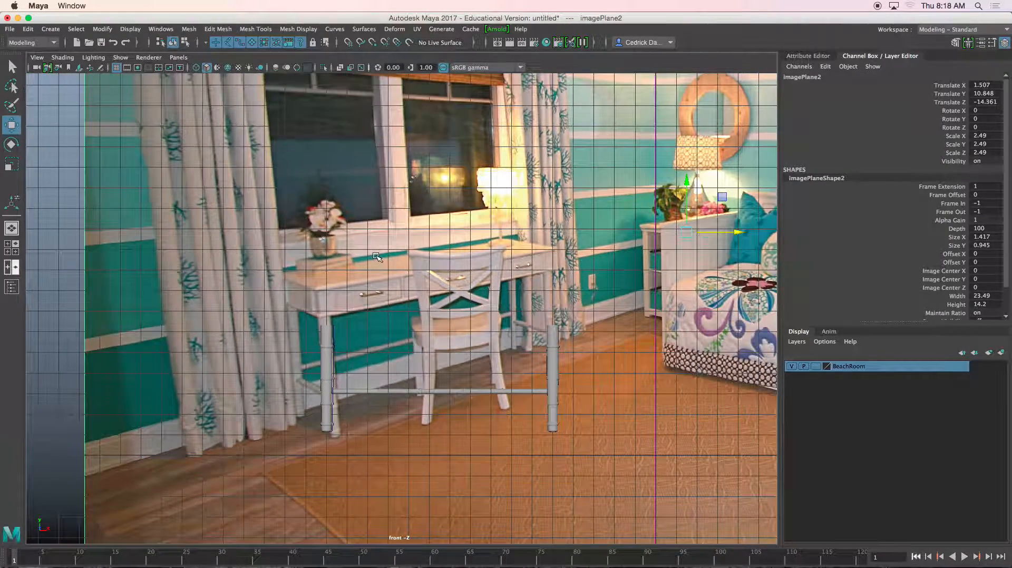
{"action": "key", "text": "e"}
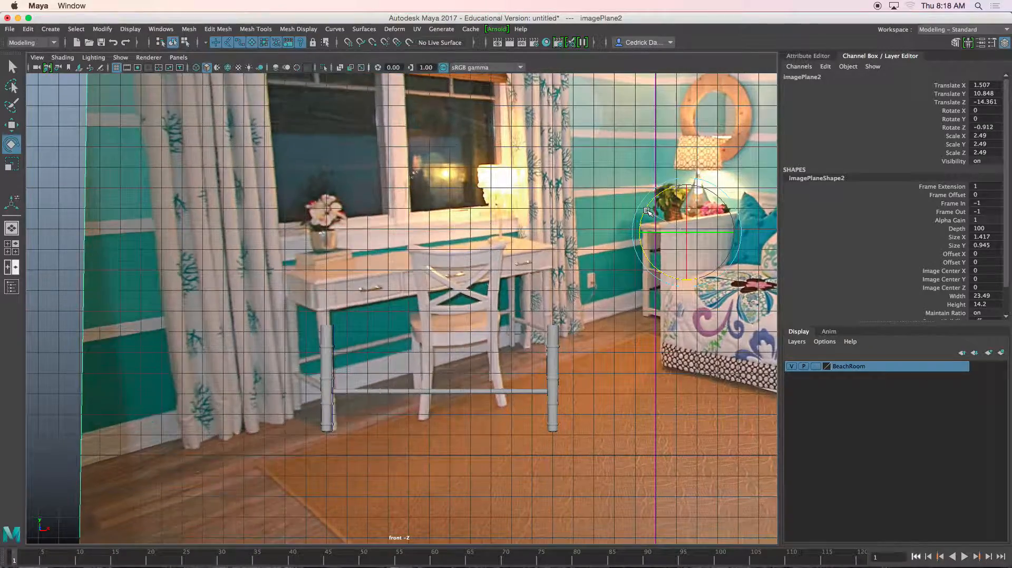
{"action": "key", "text": "w"}
{"action": "left_click_drag", "start_coordinate": [693, 227], "coordinate": [669, 284]}
{"action": "key", "text": "r"}
{"action": "key", "text": "w"}
{"action": "key", "text": "r"}
{"action": "key", "text": "w"}
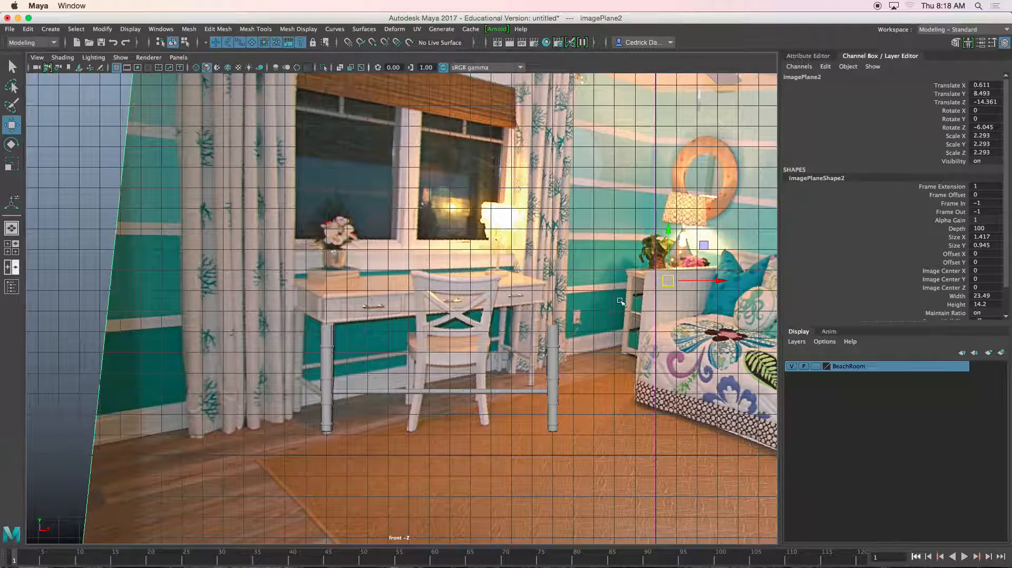
- Draw the base of a polygon cube across the tops of the legs in the front view
{"action": "scroll", "coordinate": [333, 328], "scroll_direction": "up", "scroll_amount": 6}
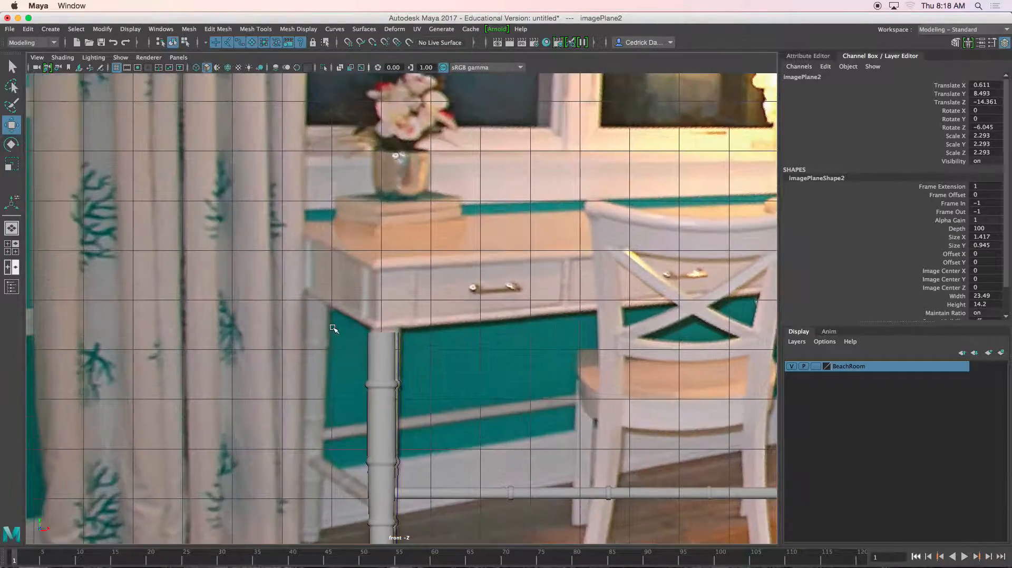
{"action": "middle_click_drag", "start_coordinate": [333, 328], "coordinate": [268, 323], "text": "alt"}
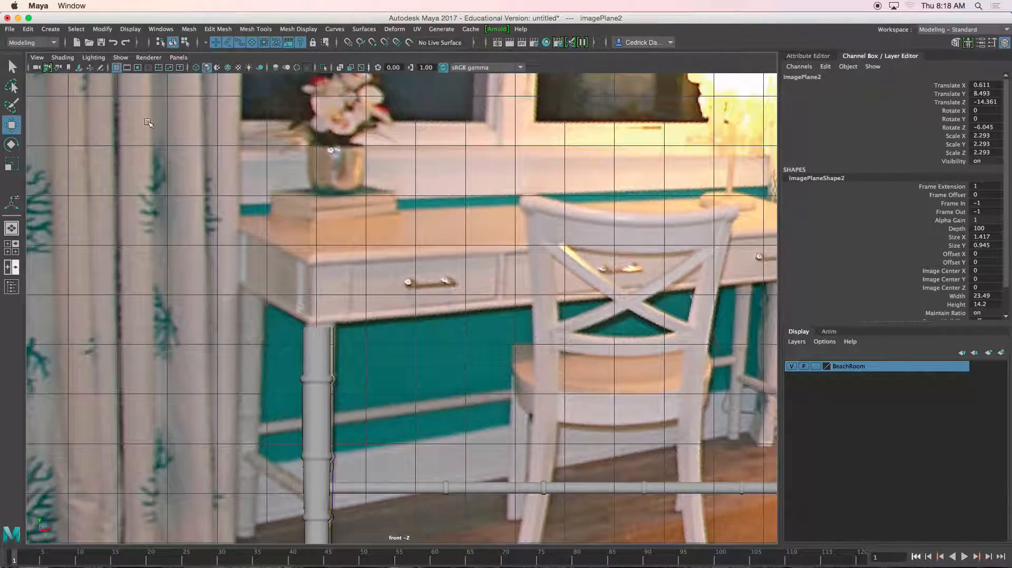
{"action": "left_click", "coordinate": [50, 29]}
{"action": "mouse_move", "coordinate": [82, 67]}
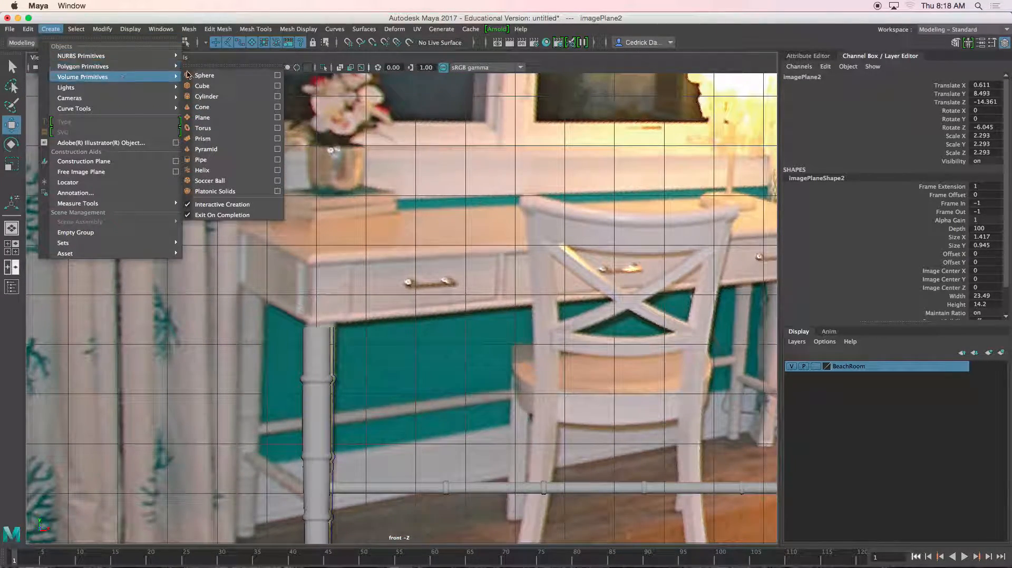
{"action": "left_click", "coordinate": [203, 87]}
{"action": "scroll", "coordinate": [311, 275], "scroll_direction": "down", "scroll_amount": 3}
{"action": "middle_click_drag", "start_coordinate": [337, 287], "coordinate": [291, 269], "text": "alt"}
{"action": "left_click_drag", "start_coordinate": [288, 267], "coordinate": [703, 315]}
- Set the cube's depth in the perspective view so it spans from the front legs to the back legs
{"action": "key", "text": "space"}
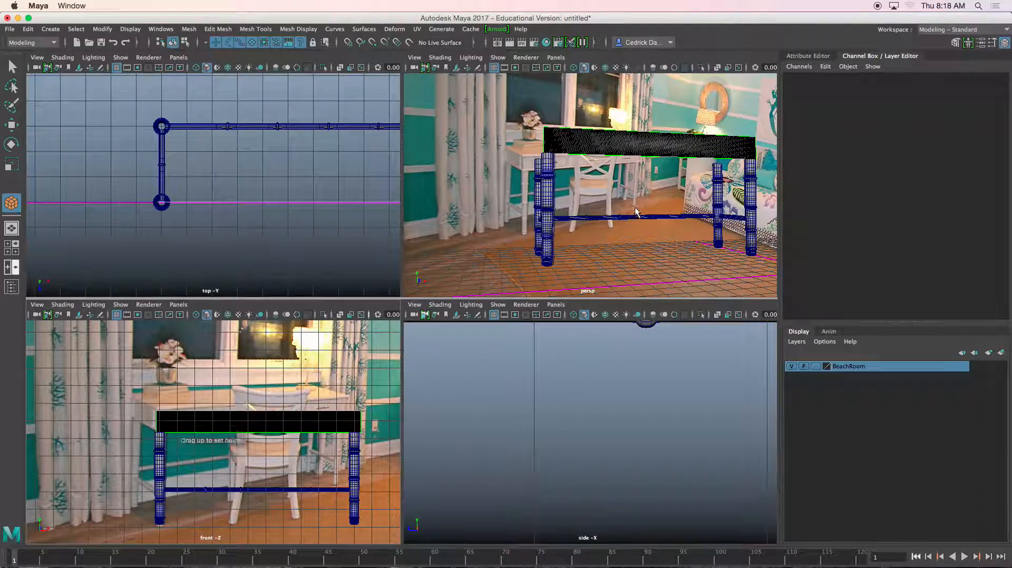
{"action": "mouse_move", "coordinate": [565, 230]}
{"action": "left_mouse_down", "text": "alt"}
{"action": "mouse_move", "coordinate": [621, 239]}
{"action": "mouse_move", "coordinate": [571, 238]}
{"action": "left_mouse_up", "text": "alt"}
{"action": "key", "text": "space"}
{"action": "left_click_drag", "start_coordinate": [572, 236], "coordinate": [406, 232]}
{"action": "key", "text": "w"}
- Center the desktop box over the legs along X and widen it to overhang both outer legs slightly
{"action": "key", "text": "space"}
{"action": "key", "text": "space"}
{"action": "middle_click_drag", "start_coordinate": [320, 353], "coordinate": [287, 348], "text": "alt"}
{"action": "left_click_drag", "start_coordinate": [452, 272], "coordinate": [440, 286]}
{"action": "scroll", "coordinate": [446, 292], "scroll_direction": "up", "scroll_amount": 2}
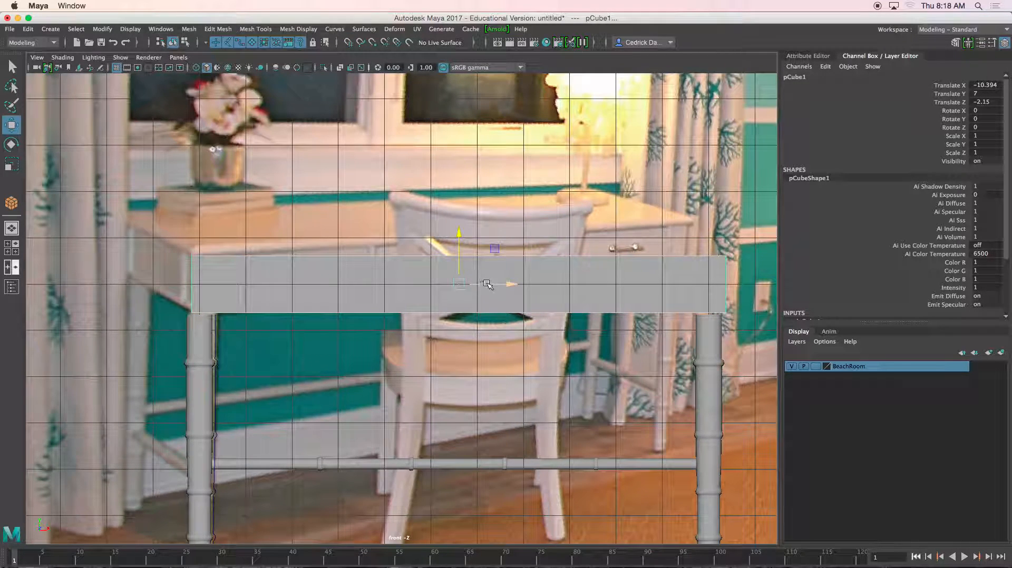
{"action": "left_click_drag", "start_coordinate": [510, 284], "coordinate": [502, 284]}
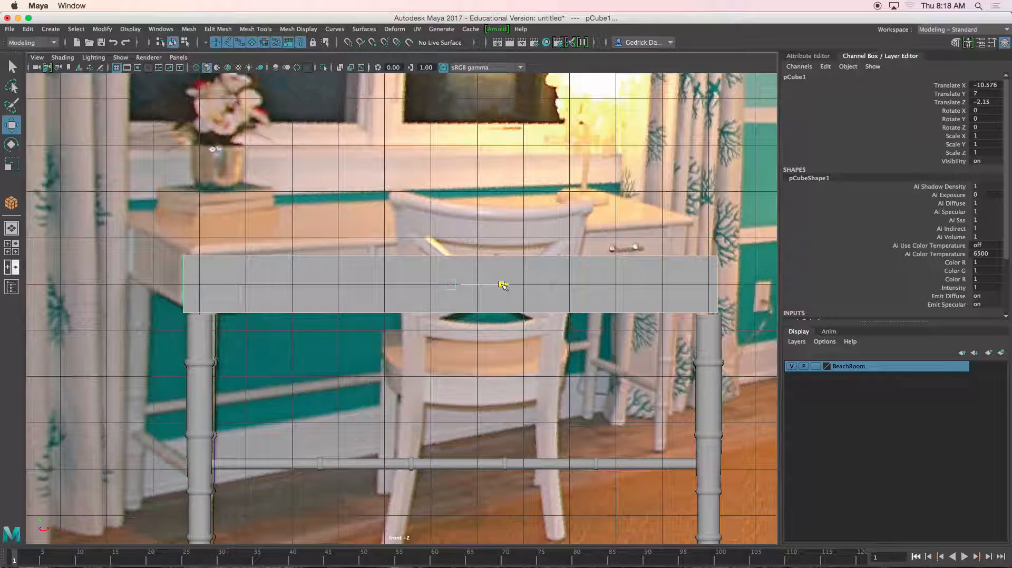
{"action": "key", "text": "r"}
{"action": "left_click_drag", "start_coordinate": [502, 285], "coordinate": [505, 285]}
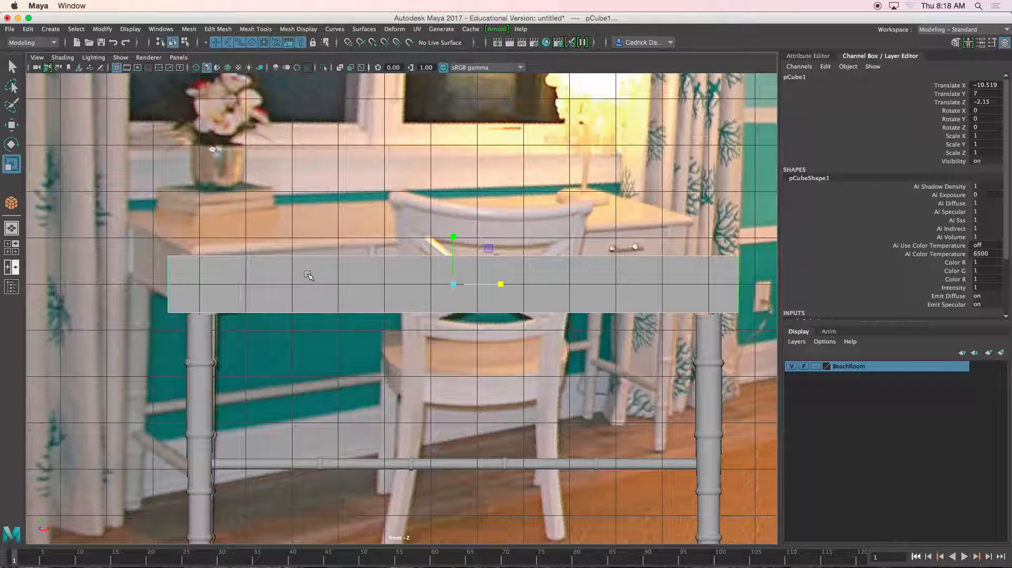
- Raise the desktop box above the legs to a Translate Y of about 9.23
{"action": "key", "text": "w"}
{"action": "left_click_drag", "start_coordinate": [460, 232], "coordinate": [467, 134]}
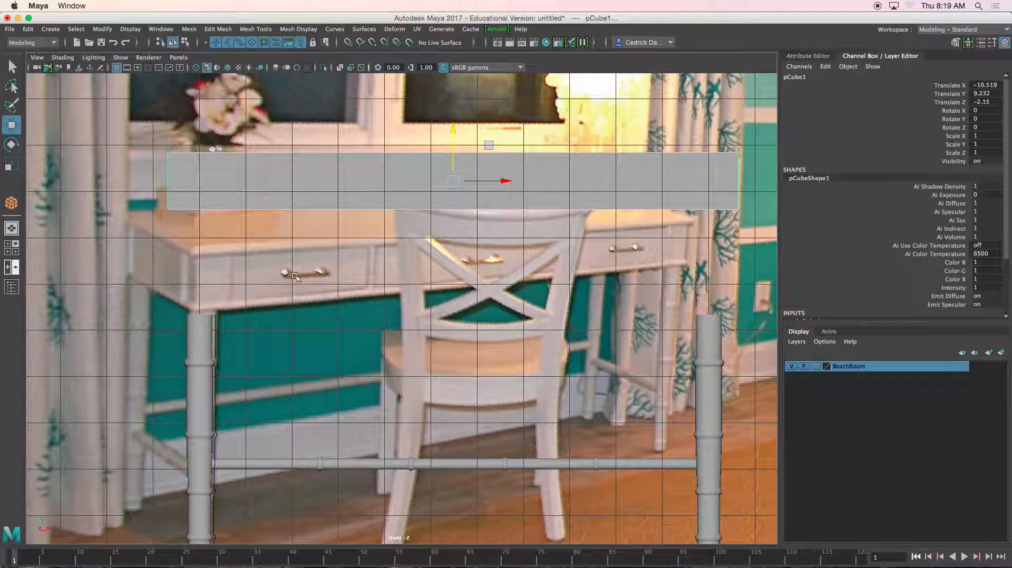
{"action": "middle_click_drag", "start_coordinate": [350, 195], "coordinate": [357, 218], "text": "alt"}
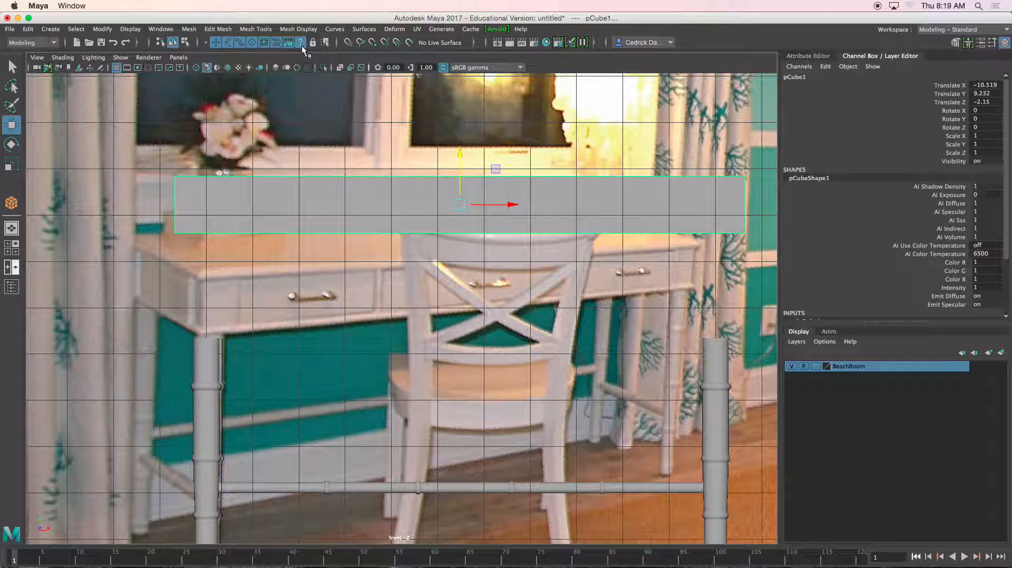
- Try dividing the desktop box with three evenly spaced vertical edge loops, using the Multiple edge loops option
{"action": "left_click", "coordinate": [256, 29]}
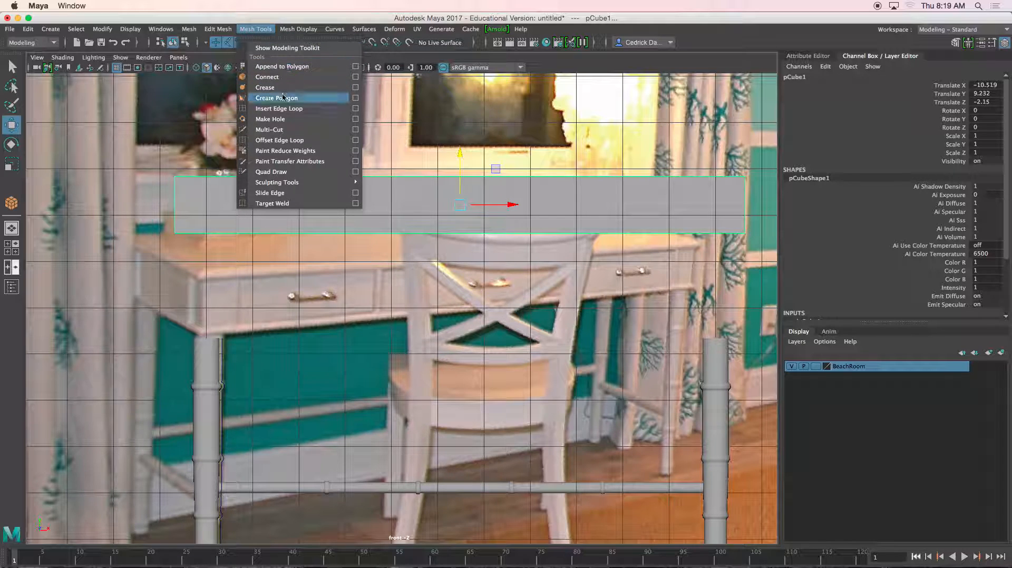
{"action": "left_click", "coordinate": [354, 110]}
{"action": "left_click", "coordinate": [213, 223]}
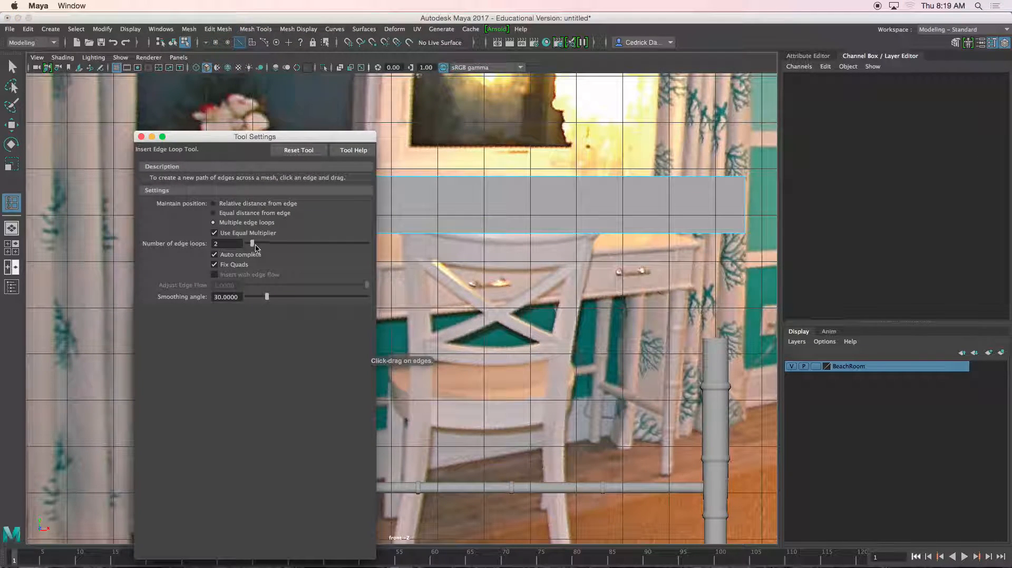
{"action": "left_click_drag", "start_coordinate": [260, 246], "coordinate": [256, 246]}
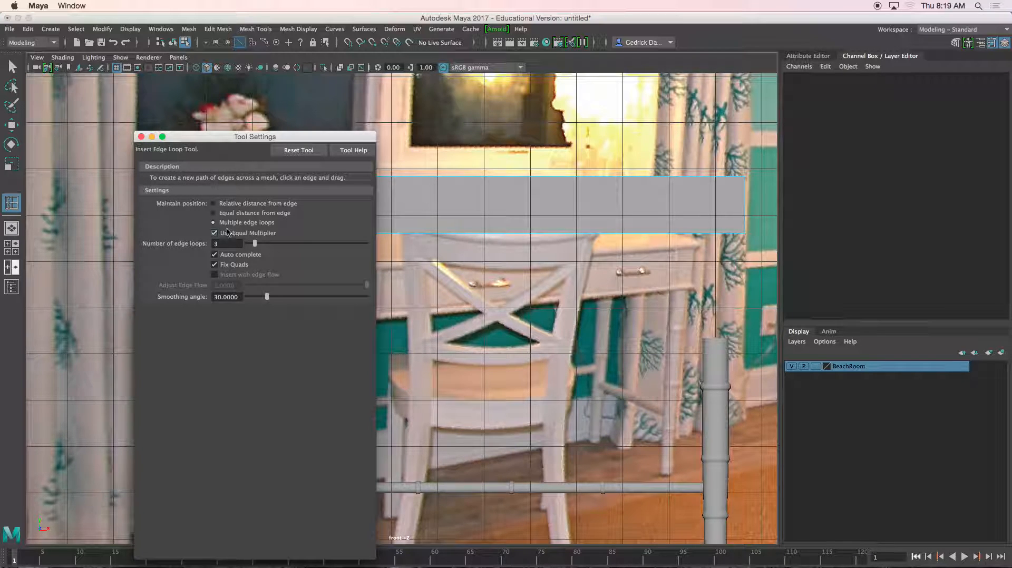
{"action": "left_click", "coordinate": [141, 136]}
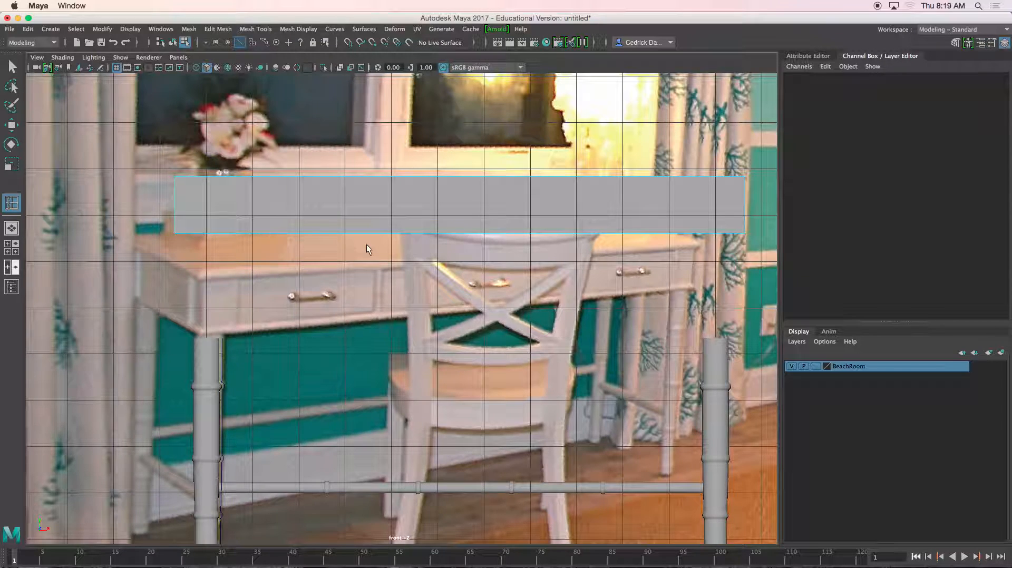
{"action": "left_click", "coordinate": [353, 176]}
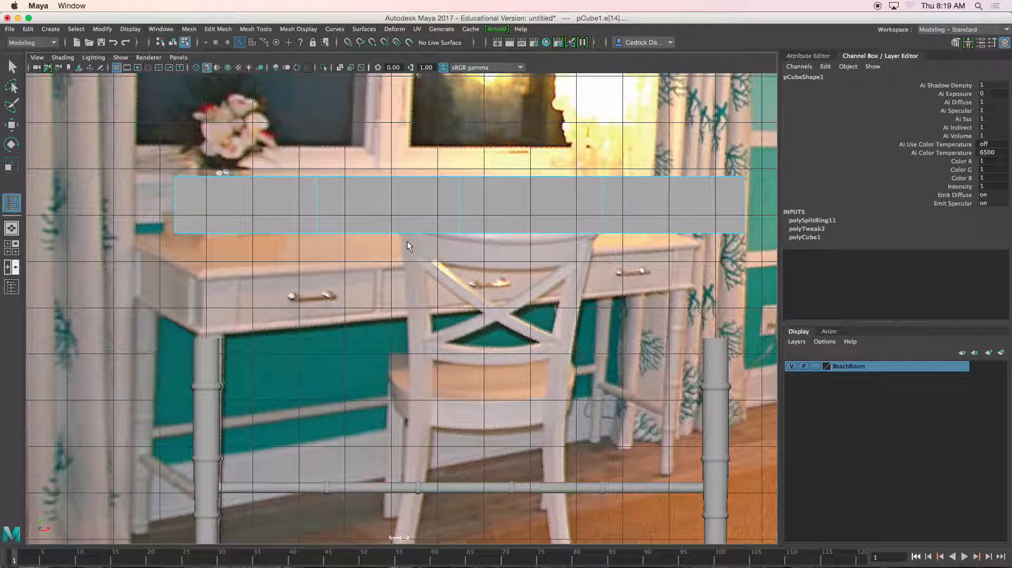
- Try selecting the box's front faces, then undo the three edge loops and return to object mode
{"action": "key", "text": "w"}
{"action": "right_click_drag", "start_coordinate": [280, 194], "coordinate": [281, 218]}
{"action": "left_click", "coordinate": [262, 205]}
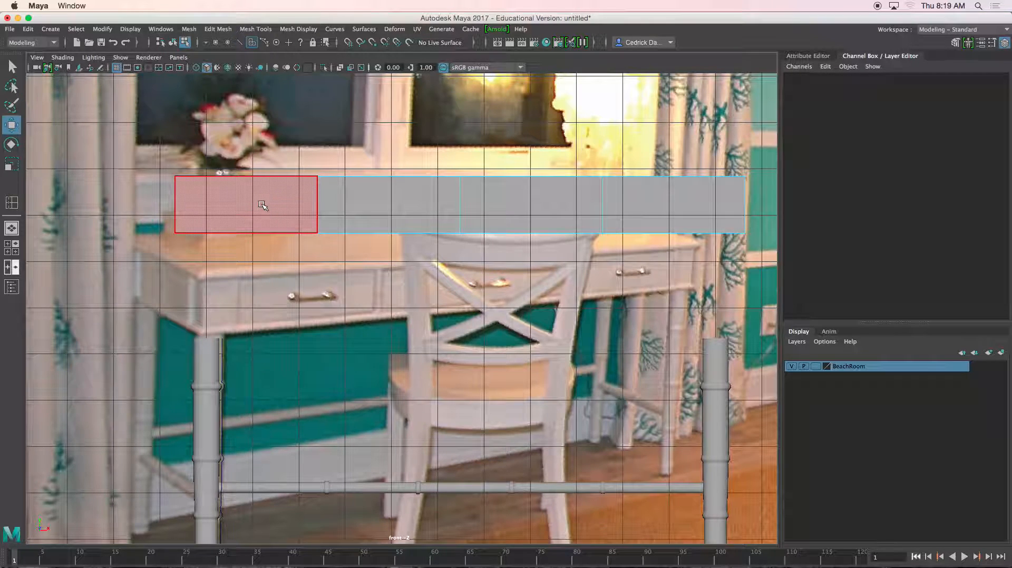
{"action": "left_click", "coordinate": [262, 205]}
{"action": "left_click", "coordinate": [390, 206], "text": "shift"}
{"action": "left_click", "coordinate": [410, 227], "text": "shift"}
{"action": "key", "text": "z"}
{"action": "key", "text": "z"}
{"action": "key", "text": "z"}
{"action": "key", "text": "z"}
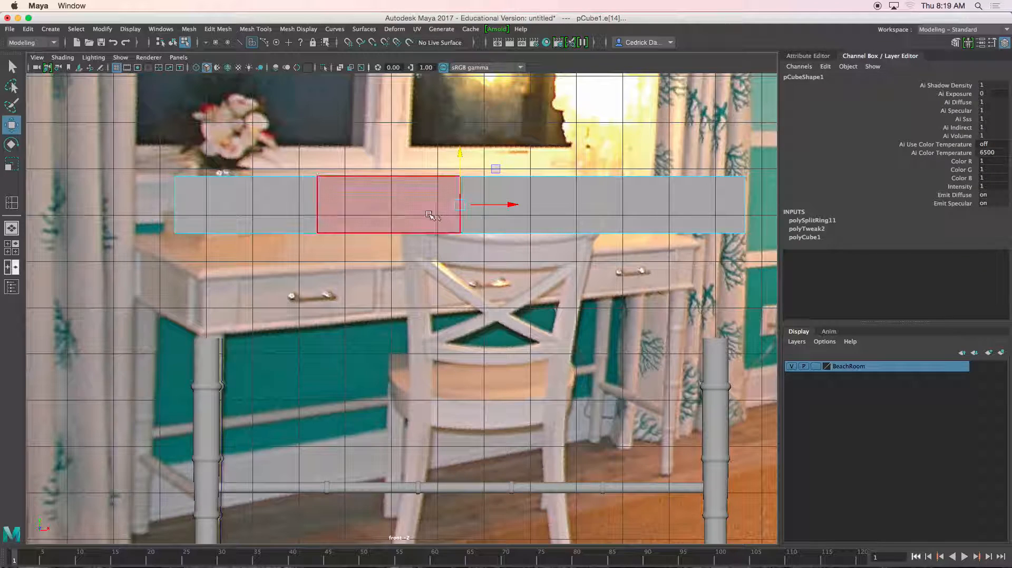
{"action": "right_click_drag", "start_coordinate": [402, 211], "coordinate": [406, 179]}
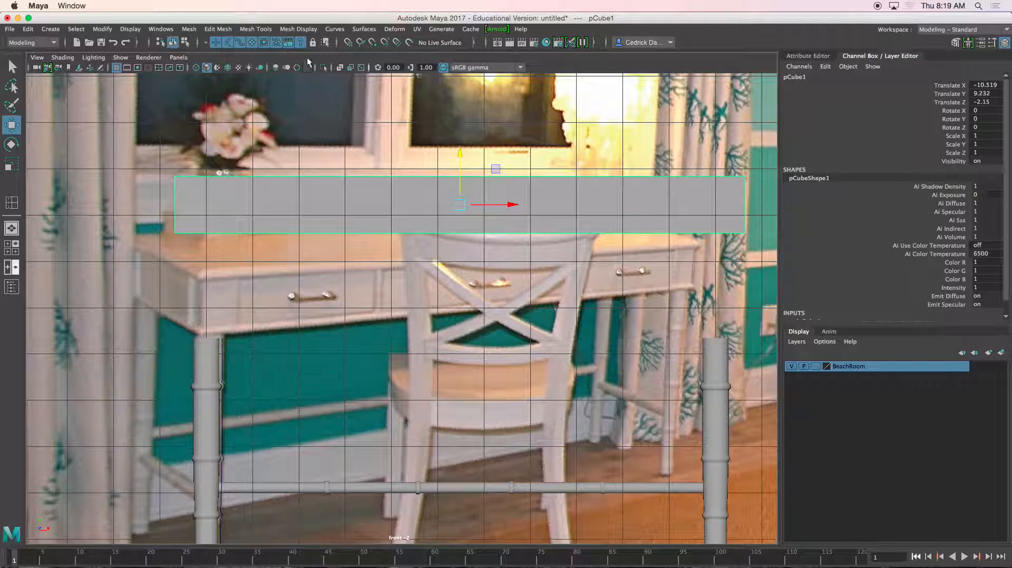
- Insert two evenly spaced vertical edge loops to divide the desktop box into three drawer sections
{"action": "left_click", "coordinate": [251, 28]}
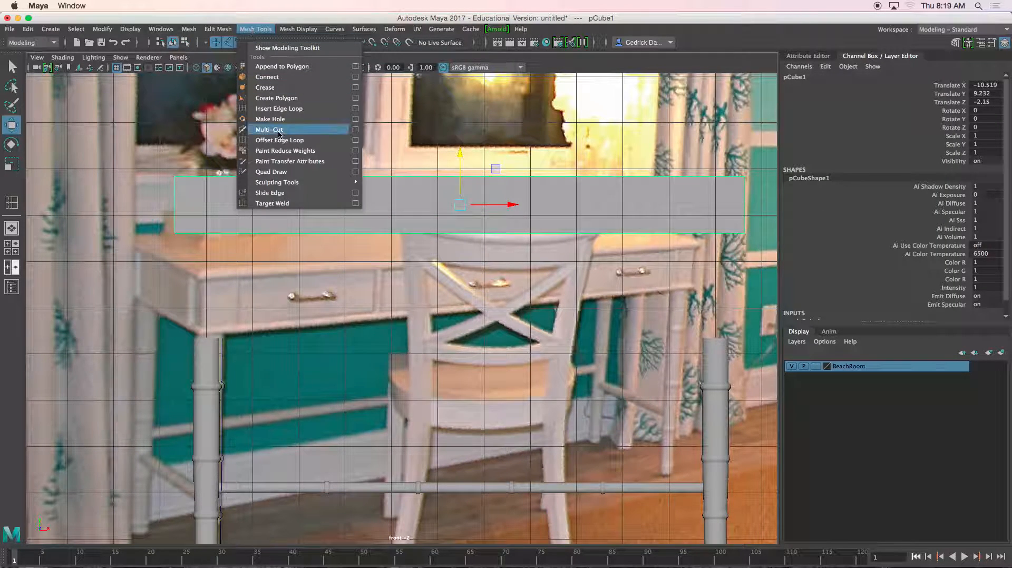
{"action": "left_click", "coordinate": [356, 109]}
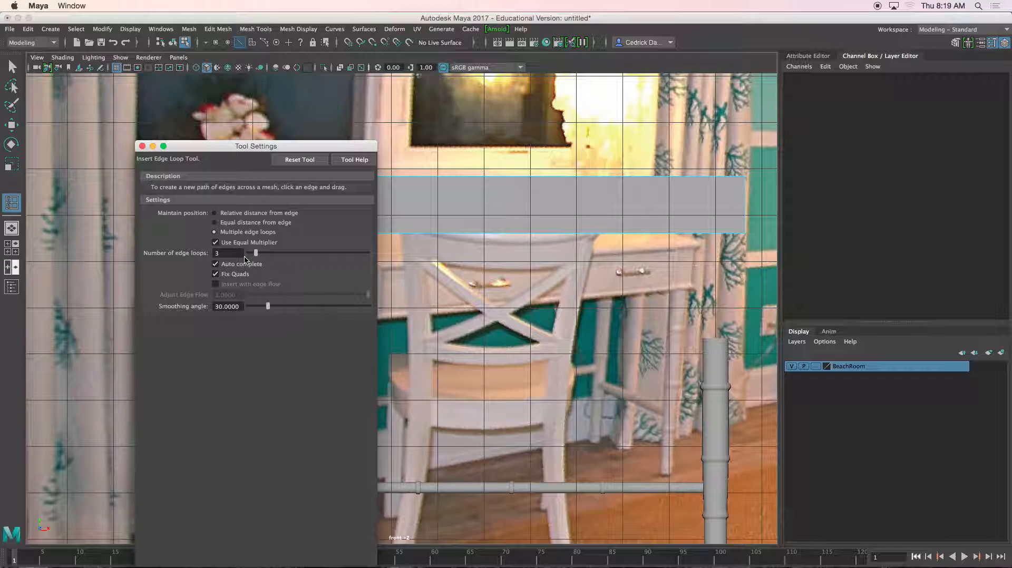
{"action": "left_click", "coordinate": [142, 146]}
{"action": "left_click", "coordinate": [362, 178]}
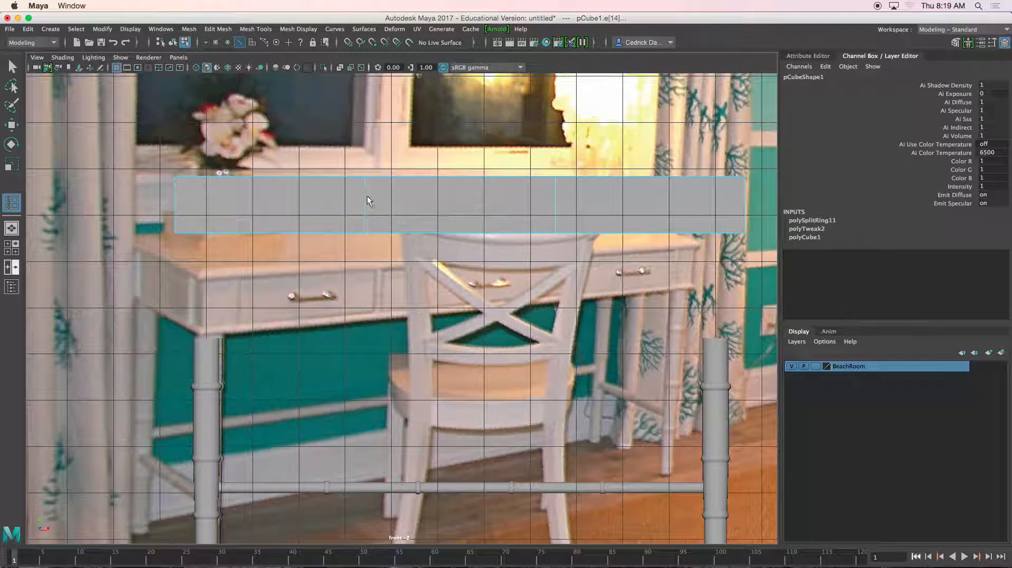
- Extrude the three front faces of the box separately, with Keep Faces Together off and an offset of 0.2, to outline the drawers
{"action": "key", "text": "w"}
{"action": "right_click_drag", "start_coordinate": [320, 201], "coordinate": [319, 224]}
{"action": "left_click", "coordinate": [306, 202]}
{"action": "left_click", "coordinate": [431, 205], "text": "shift"}
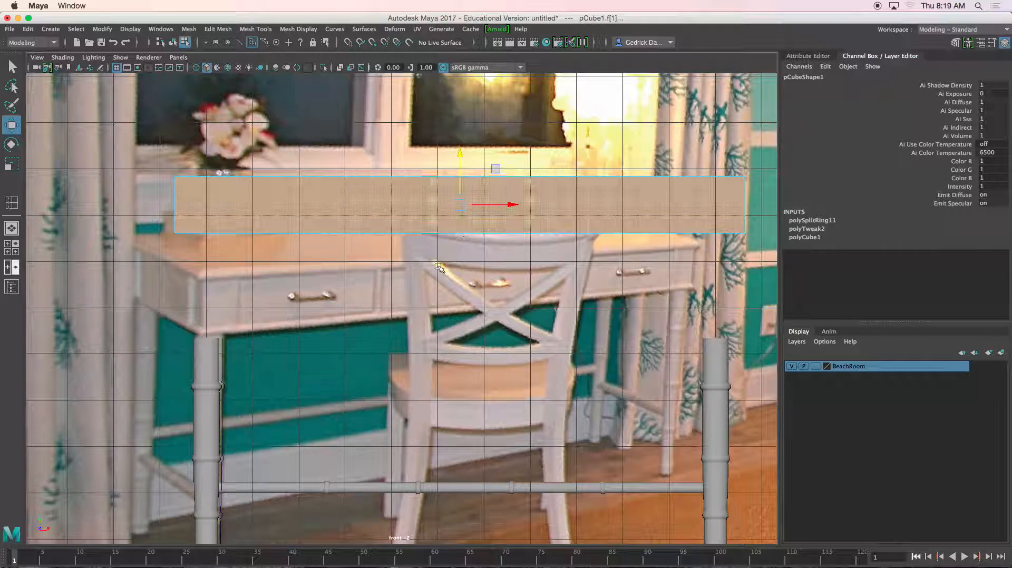
{"action": "key", "text": "ctrl+e"}
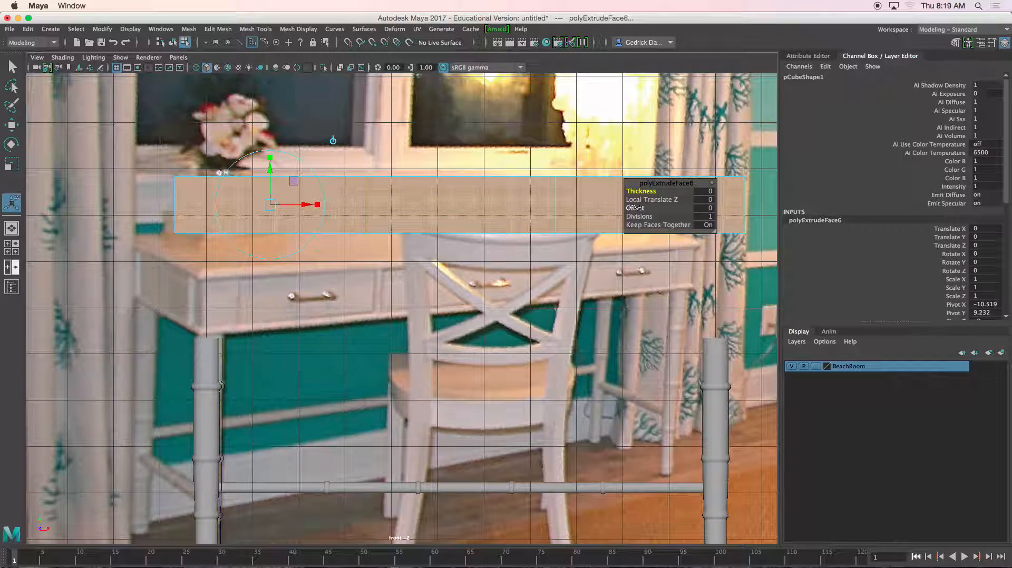
{"action": "mouse_move", "coordinate": [635, 207]}
{"action": "left_mouse_down"}
{"action": "mouse_move", "coordinate": [646, 208]}
{"action": "mouse_move", "coordinate": [635, 208]}
{"action": "left_mouse_up"}
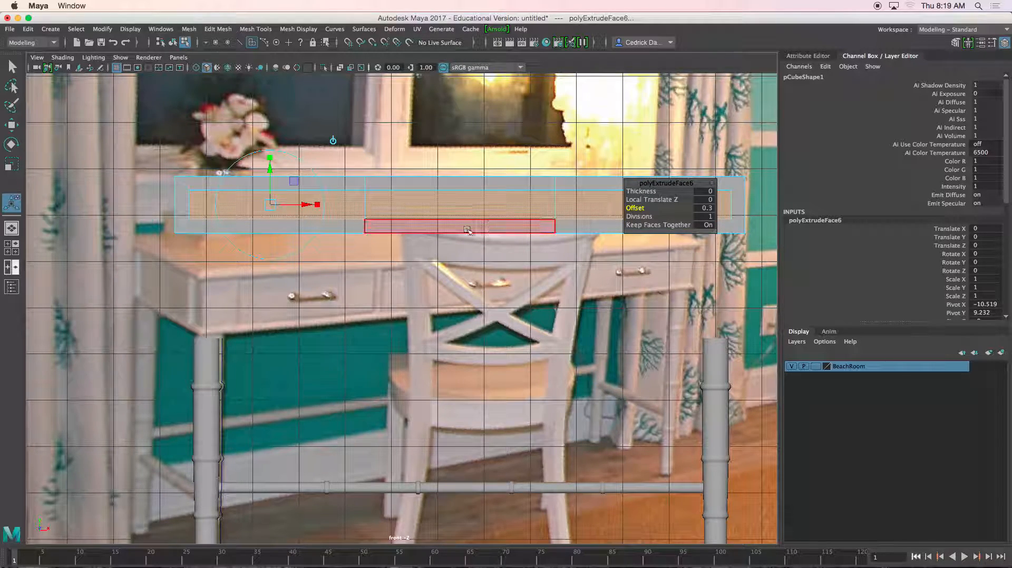
{"action": "key", "text": "super+z"}
{"action": "middle_click_drag", "start_coordinate": [567, 219], "coordinate": [535, 249], "text": "alt"}
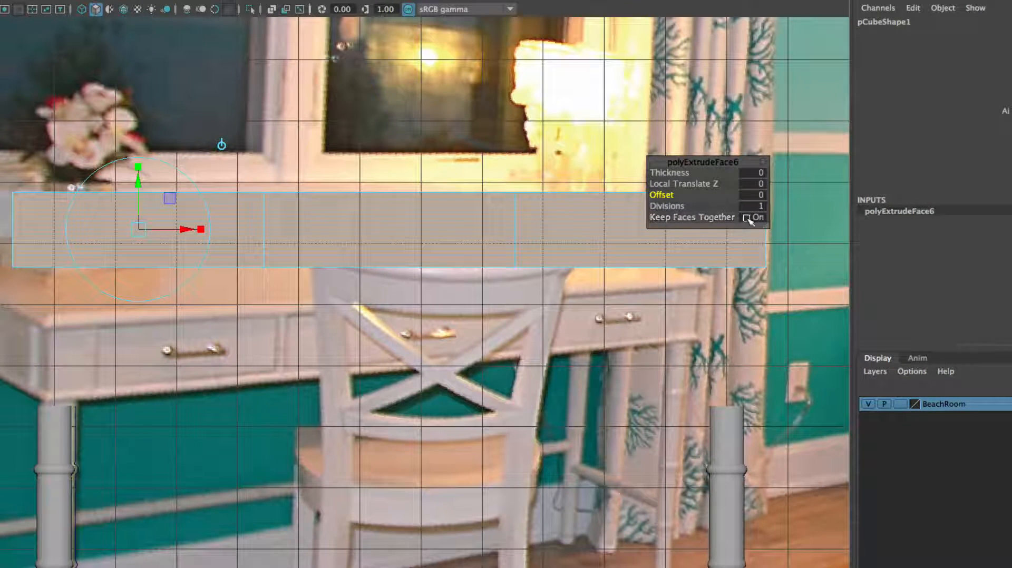
{"action": "middle_click_drag", "start_coordinate": [405, 201], "coordinate": [455, 199], "text": "alt"}
{"action": "mouse_move", "coordinate": [655, 195]}
{"action": "left_mouse_down"}
{"action": "mouse_move", "coordinate": [665, 194]}
{"action": "mouse_move", "coordinate": [656, 194]}
{"action": "left_mouse_up"}
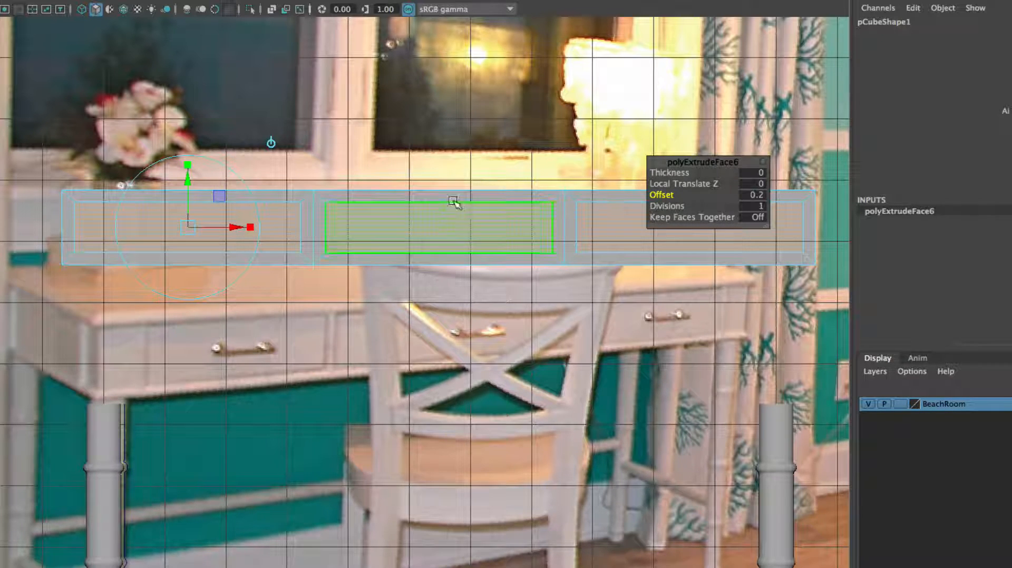
- Scale the vertices at both ends of the box inward along X until the ends align with the outer edges of the legs
{"action": "scroll", "coordinate": [395, 206], "scroll_direction": "down", "scroll_amount": 3}
{"action": "right_click_drag", "start_coordinate": [416, 246], "coordinate": [345, 241]}
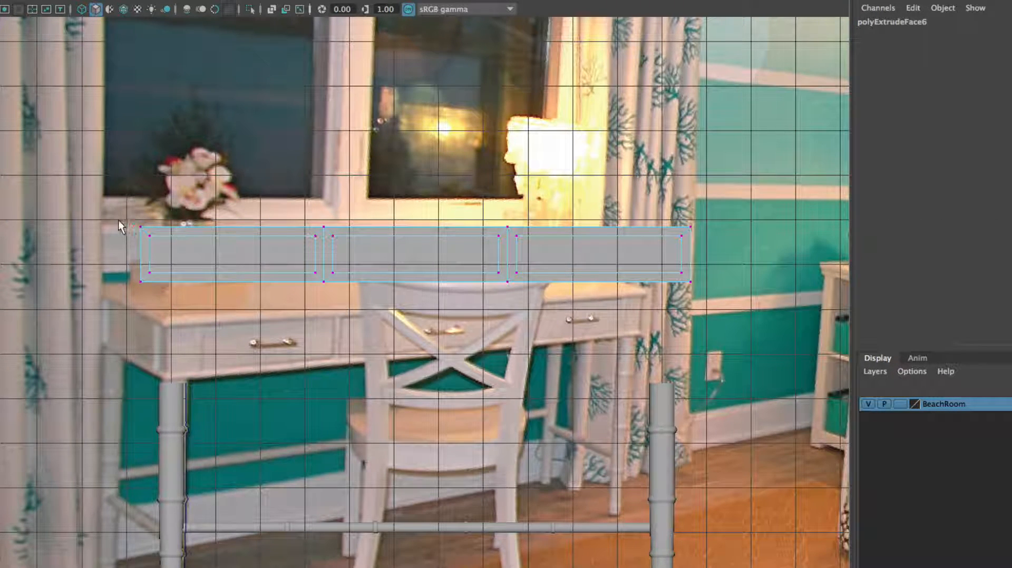
{"action": "left_click_drag", "start_coordinate": [159, 280], "coordinate": [172, 288]}
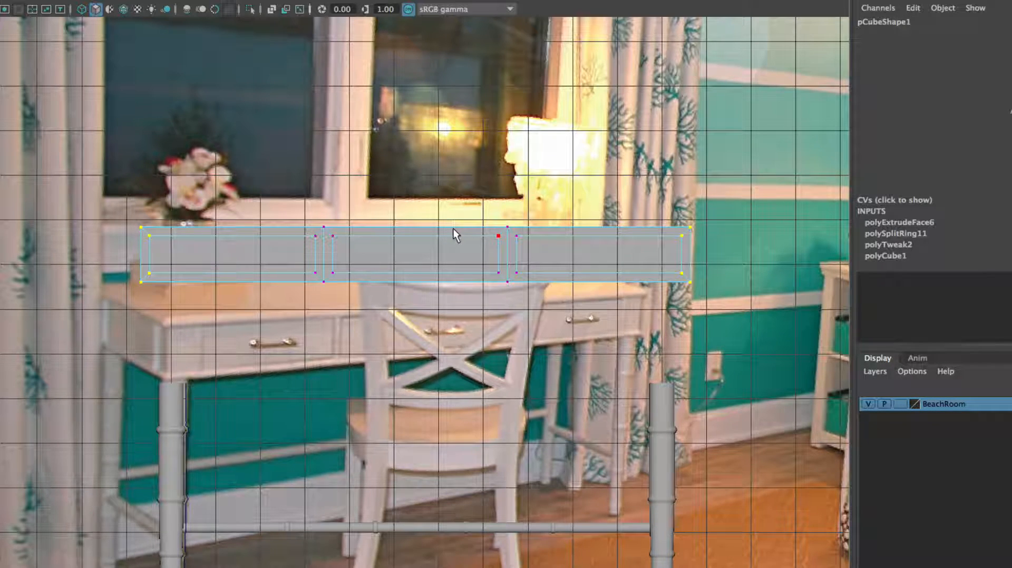
{"action": "key", "text": "w"}
{"action": "left_click_drag", "start_coordinate": [479, 255], "coordinate": [476, 256]}
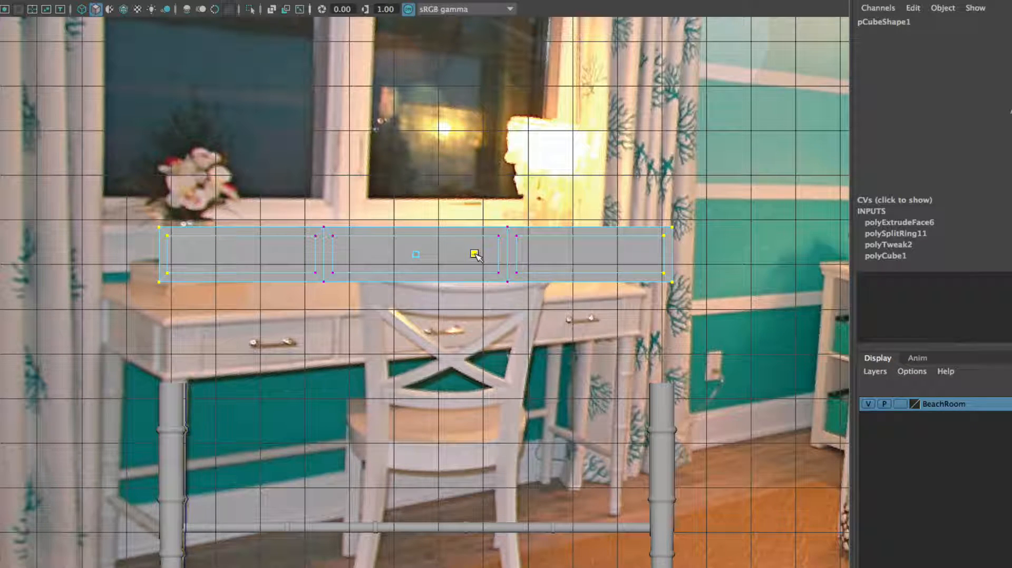
- Undo the last scaling of the box's end vertices and scale all of the box's vertices narrower along X
{"action": "key", "text": "ctrl+z"}
{"action": "mouse_move", "coordinate": [72, 157]}
{"action": "left_mouse_down"}
{"action": "mouse_move", "coordinate": [380, 321]}
{"action": "mouse_move", "coordinate": [713, 352]}
{"action": "left_mouse_up"}
{"action": "left_click_drag", "start_coordinate": [480, 254], "coordinate": [468, 254]}
{"action": "middle_click_drag", "start_coordinate": [393, 257], "coordinate": [520, 239], "text": "alt"}
{"action": "right_click_drag", "start_coordinate": [451, 265], "coordinate": [548, 274], "text": "alt"}
{"action": "middle_click_drag", "start_coordinate": [380, 289], "coordinate": [413, 321], "text": "alt"}
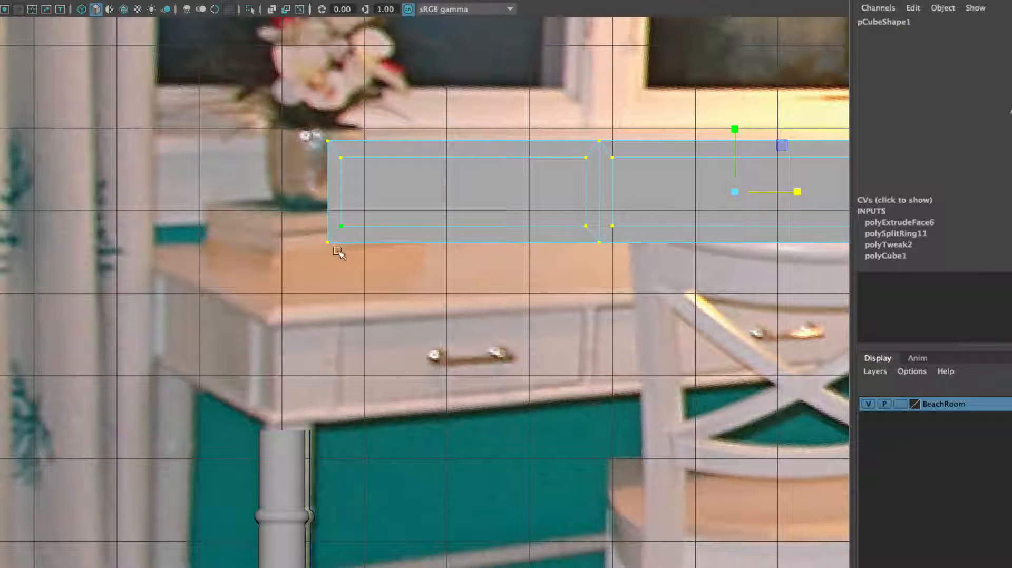
{"action": "right_click_drag", "start_coordinate": [390, 314], "coordinate": [411, 314], "text": "alt"}
{"action": "middle_click_drag", "start_coordinate": [411, 314], "coordinate": [400, 314], "text": "alt"}
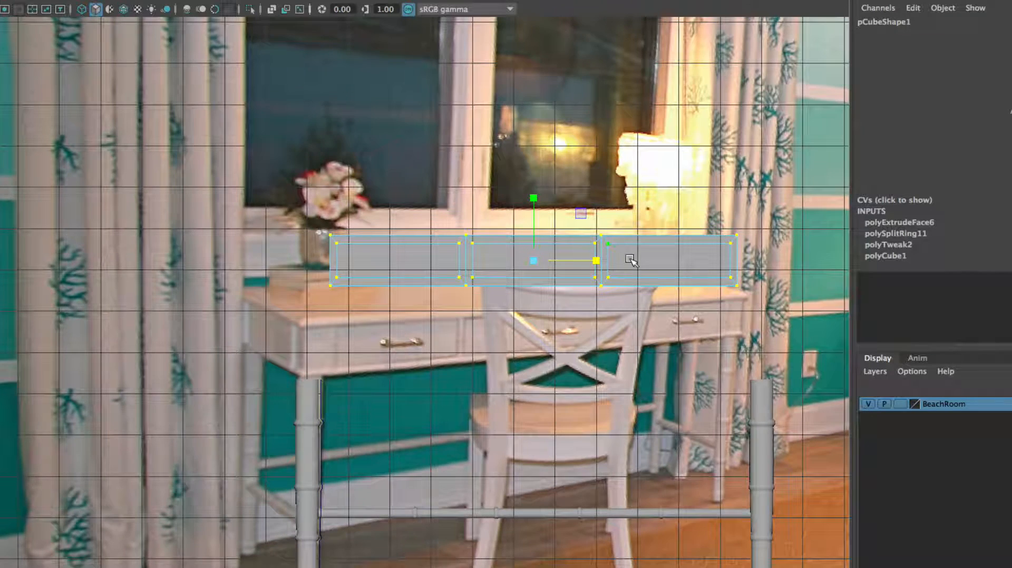
{"action": "right_click_drag", "start_coordinate": [632, 260], "coordinate": [639, 260], "text": "alt"}
{"action": "left_click_drag", "start_coordinate": [632, 249], "coordinate": [622, 246]}
- Scale the outer corner vertices at both ends of the box outward along X to reach the table legs
{"action": "left_click_drag", "start_coordinate": [300, 166], "coordinate": [336, 307]}
{"action": "middle_click_drag", "start_coordinate": [543, 274], "coordinate": [417, 272], "text": "alt"}
{"action": "left_click_drag", "start_coordinate": [674, 199], "coordinate": [740, 315], "text": "shift"}
{"action": "left_click_drag", "start_coordinate": [503, 246], "coordinate": [514, 245]}
- Extrude the box's three bottom and three top faces together with an offset of -0.1 to create an overhang
{"action": "middle_click_drag", "start_coordinate": [262, 227], "coordinate": [356, 227], "text": "alt"}
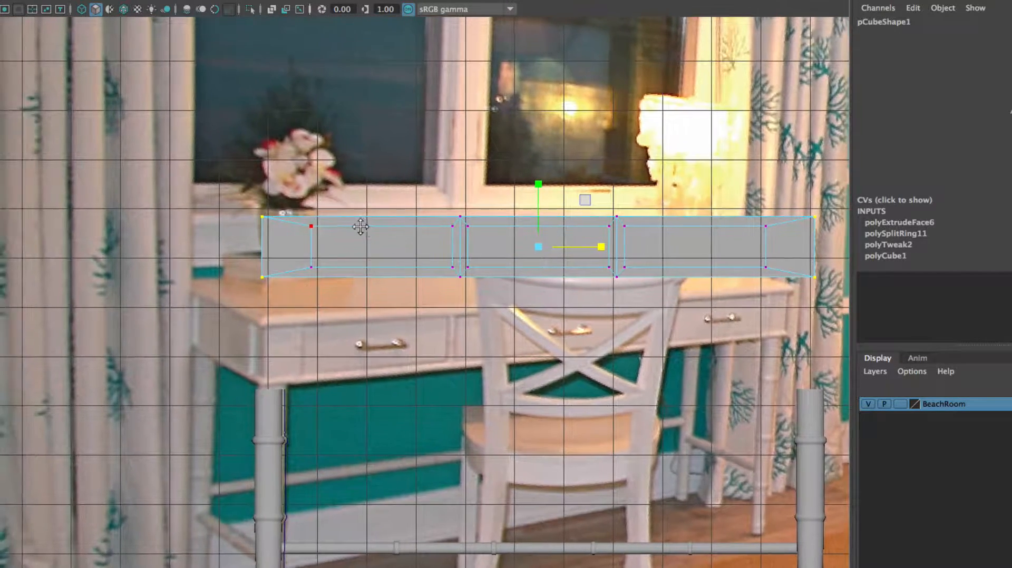
{"action": "scroll", "coordinate": [348, 232], "scroll_direction": "up", "scroll_amount": 3}
{"action": "scroll", "coordinate": [306, 234], "scroll_direction": "up", "scroll_amount": 1}
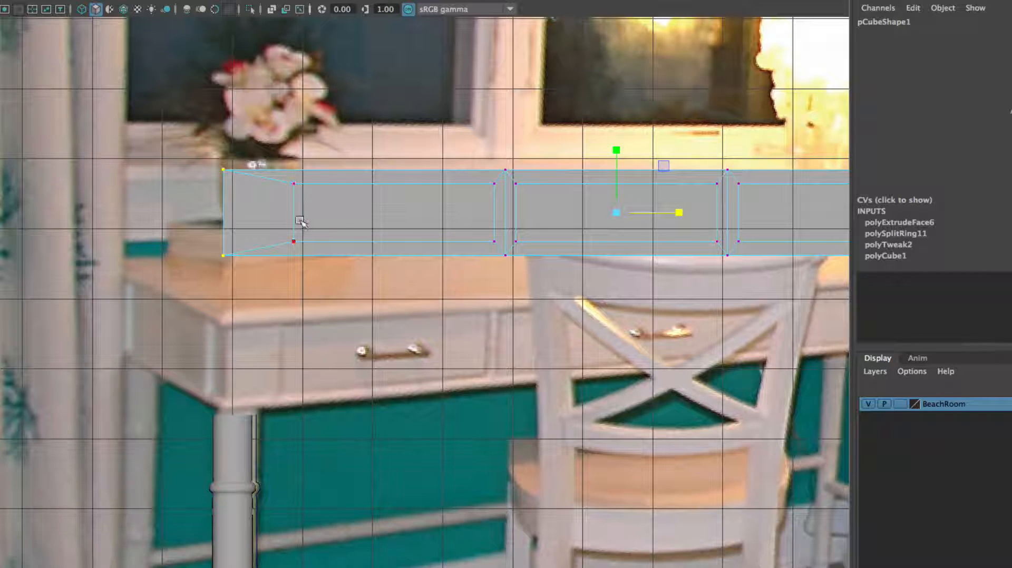
{"action": "right_click_drag", "start_coordinate": [334, 212], "coordinate": [336, 251]}
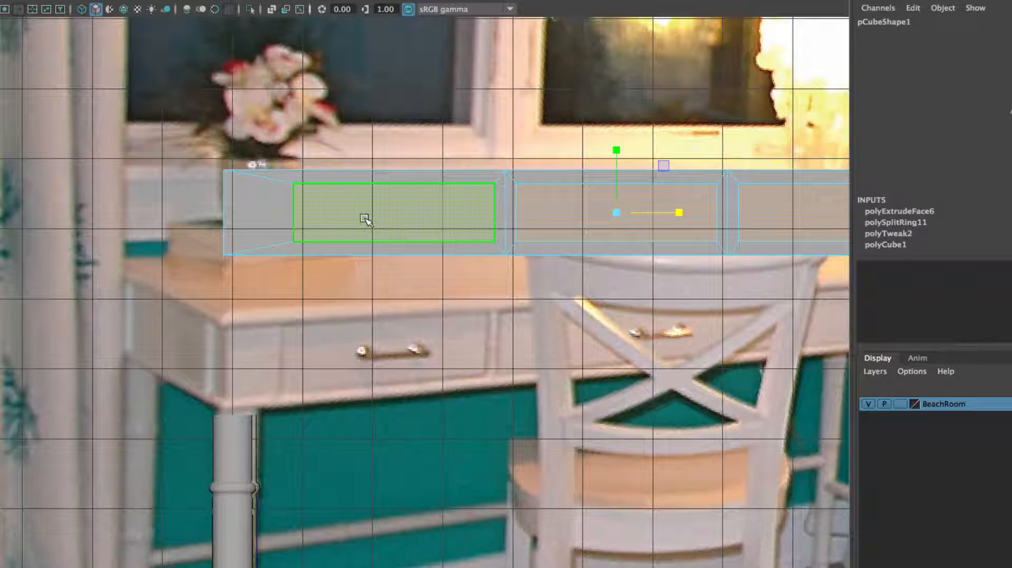
{"action": "key", "text": "space"}
{"action": "key", "text": "space"}
{"action": "left_click_drag", "start_coordinate": [527, 181], "coordinate": [547, 167], "text": "alt"}
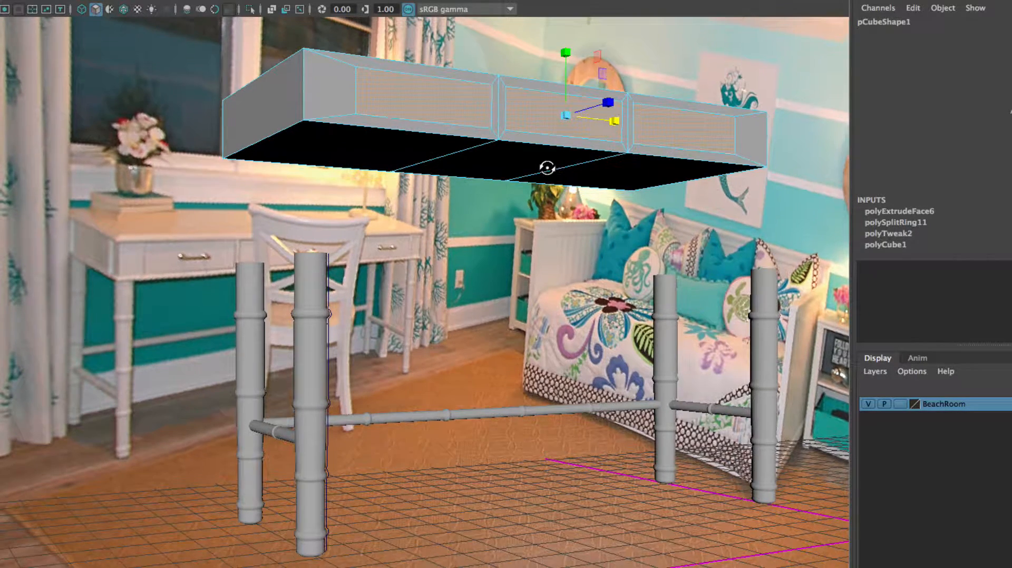
{"action": "left_click", "coordinate": [413, 145]}
{"action": "left_click", "coordinate": [488, 158], "text": "shift"}
{"action": "left_click", "coordinate": [607, 172], "text": "shift"}
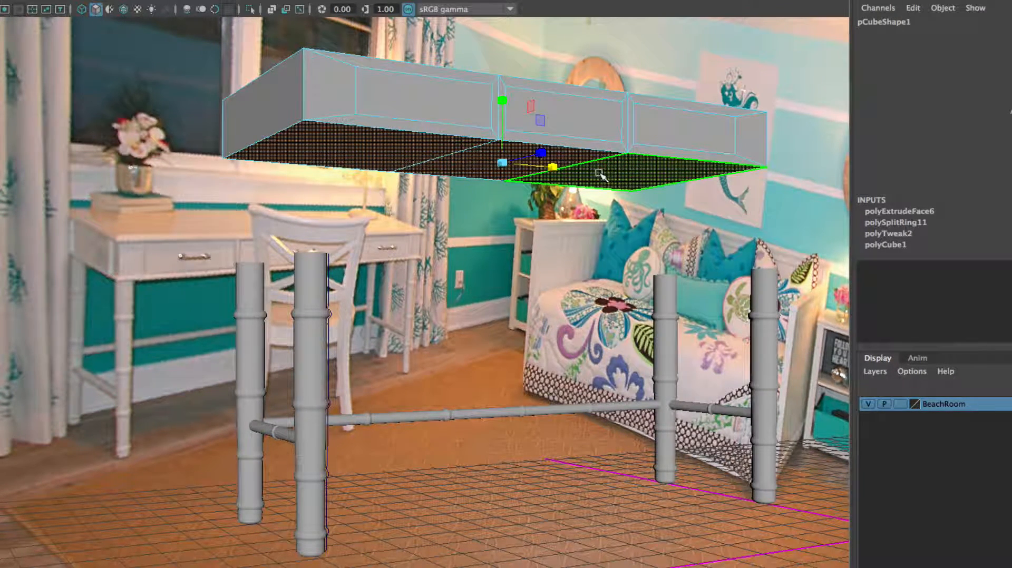
{"action": "mouse_move", "coordinate": [589, 169]}
{"action": "left_mouse_down", "text": "alt"}
{"action": "mouse_move", "coordinate": [591, 194]}
{"action": "mouse_move", "coordinate": [583, 131]}
{"action": "mouse_move", "coordinate": [579, 178]}
{"action": "left_mouse_up", "text": "alt"}
{"action": "left_click", "coordinate": [388, 144], "text": "shift"}
{"action": "left_click", "coordinate": [549, 132], "text": "shift"}
{"action": "left_click", "coordinate": [619, 126], "text": "shift"}
{"action": "key", "text": "ctrl+e"}
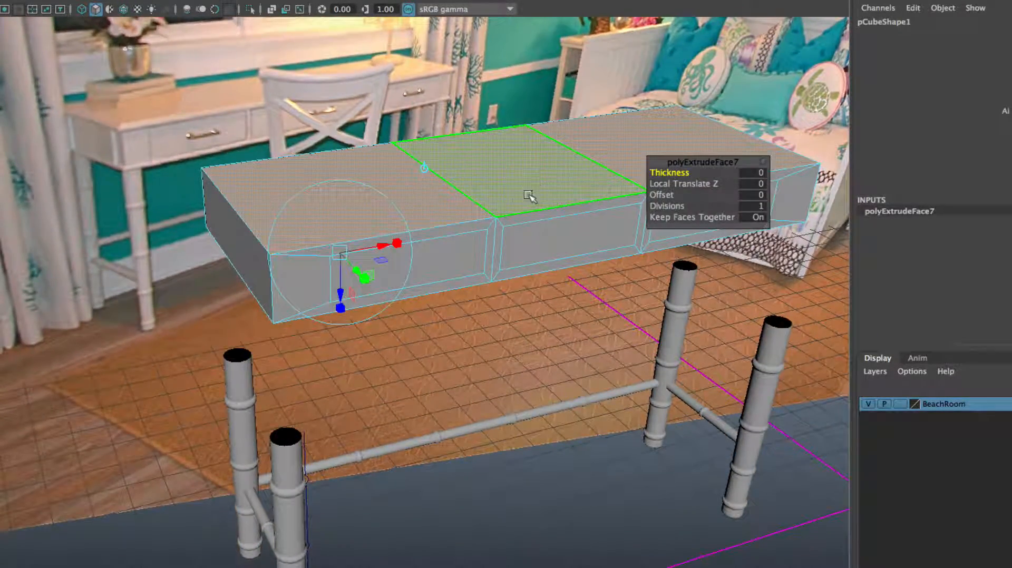
{"action": "left_click", "coordinate": [663, 195]}
{"action": "left_click_drag", "start_coordinate": [662, 195], "coordinate": [659, 195]}
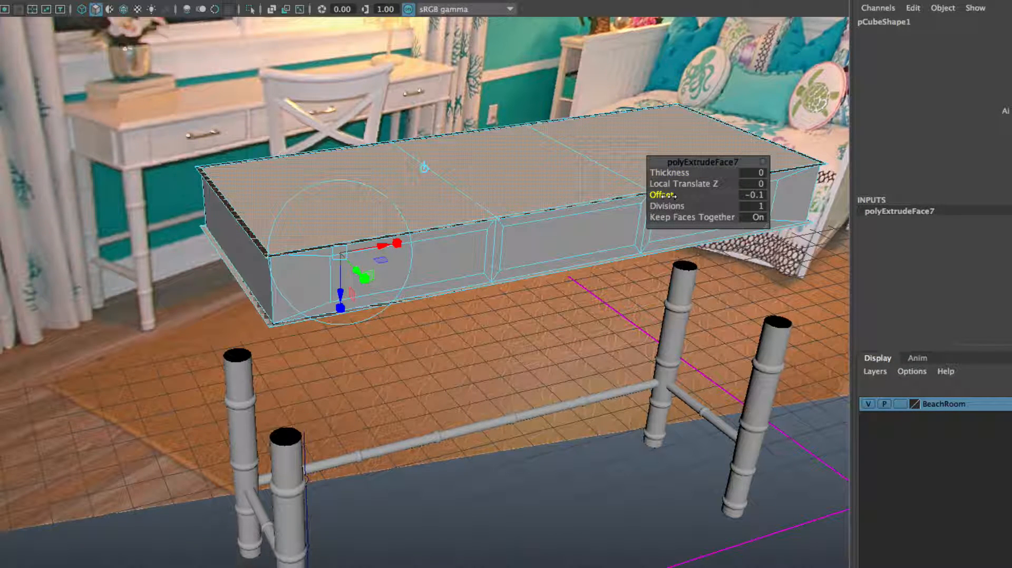
- Extrude the widened top and bottom faces again to give the overhanging lips thickness
{"action": "mouse_move", "coordinate": [584, 211]}
{"action": "left_mouse_down", "text": "alt"}
{"action": "mouse_move", "coordinate": [599, 174]}
{"action": "mouse_move", "coordinate": [594, 202]}
{"action": "left_mouse_up", "text": "alt"}
{"action": "key", "text": "ctrl+e"}
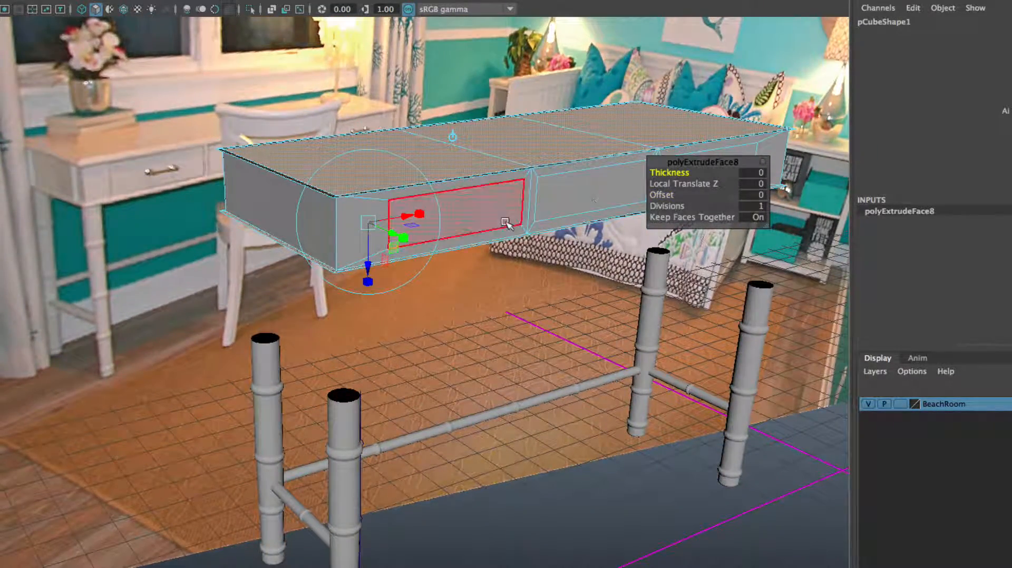
{"action": "left_click_drag", "start_coordinate": [370, 265], "coordinate": [374, 230], "text": "alt"}
{"action": "left_click_drag", "start_coordinate": [384, 223], "coordinate": [309, 220], "text": "alt"}
- Select the outer edges around the top and bottom overhanging lips of the desktop box
{"action": "right_click", "coordinate": [292, 204]}
{"action": "right_click_drag", "start_coordinate": [296, 195], "coordinate": [291, 167]}
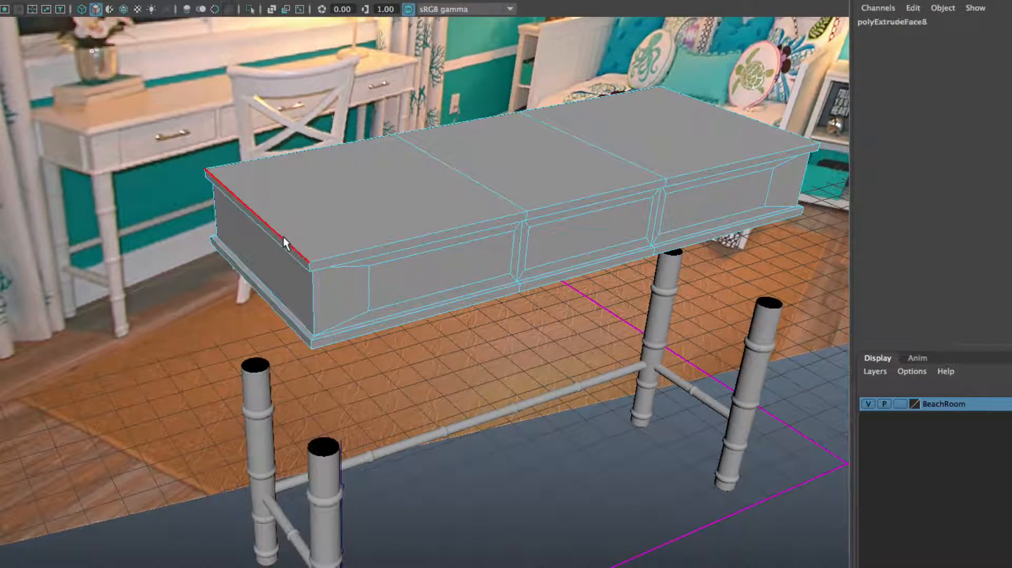
{"action": "left_click", "coordinate": [287, 239]}
{"action": "left_click", "coordinate": [343, 252], "text": "shift"}
{"action": "left_click_drag", "start_coordinate": [369, 256], "coordinate": [409, 274], "text": "alt"}
{"action": "left_click", "coordinate": [463, 298]}
{"action": "left_click", "coordinate": [492, 312]}
{"action": "left_click_drag", "start_coordinate": [492, 312], "coordinate": [503, 307], "text": "alt"}
{"action": "left_click", "coordinate": [550, 330], "text": "shift"}
{"action": "left_click", "coordinate": [555, 244], "text": "shift"}
{"action": "mouse_move", "coordinate": [299, 137]}
{"action": "left_mouse_down", "text": "alt"}
{"action": "mouse_move", "coordinate": [301, 165]}
{"action": "mouse_move", "coordinate": [300, 142]}
{"action": "left_mouse_up", "text": "alt"}
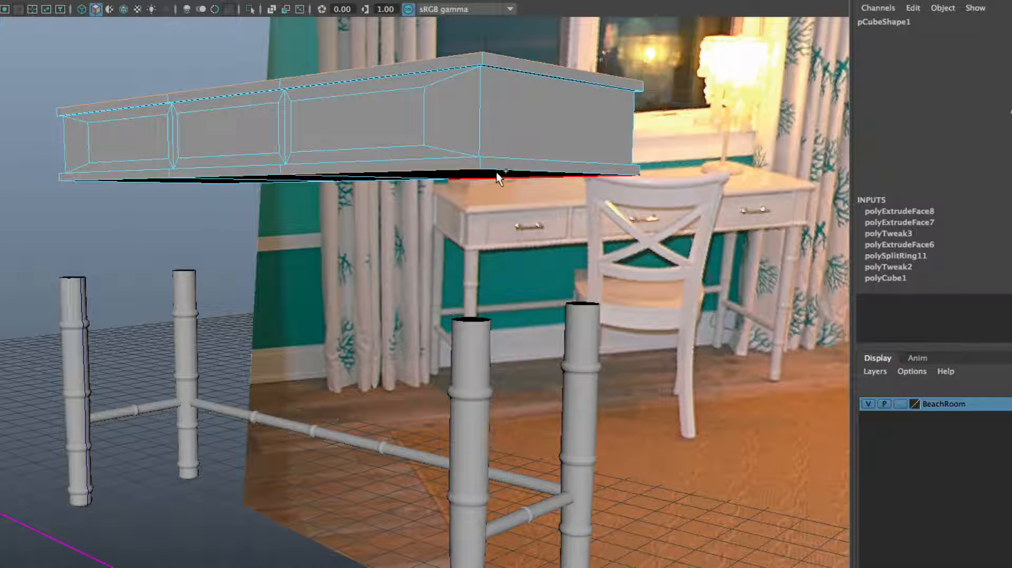
{"action": "left_click_drag", "start_coordinate": [500, 165], "coordinate": [536, 137], "text": "alt"}
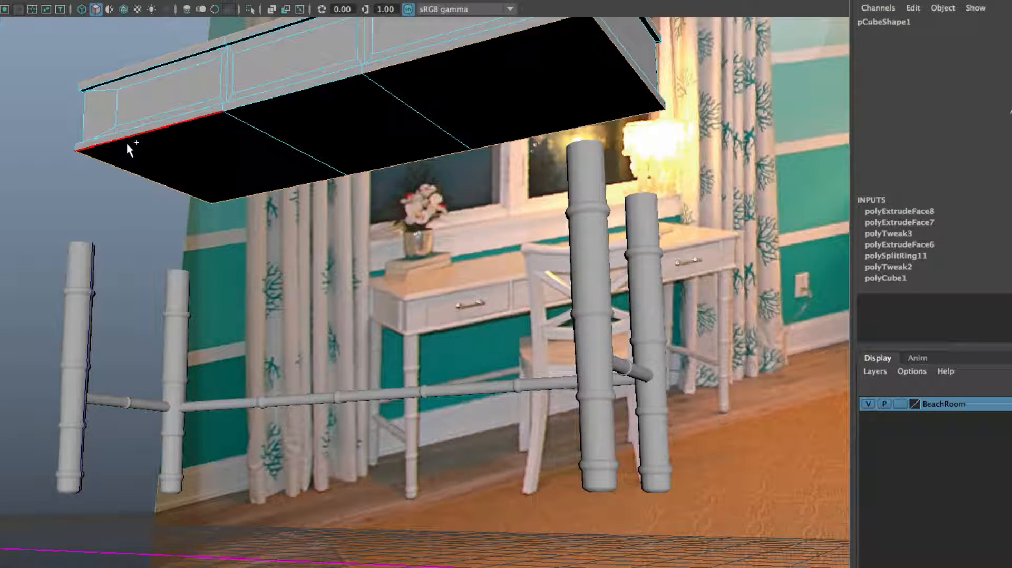
{"action": "left_click_drag", "start_coordinate": [230, 109], "coordinate": [286, 153], "text": "alt"}
{"action": "scroll", "coordinate": [286, 153], "scroll_direction": "up", "scroll_amount": 5}
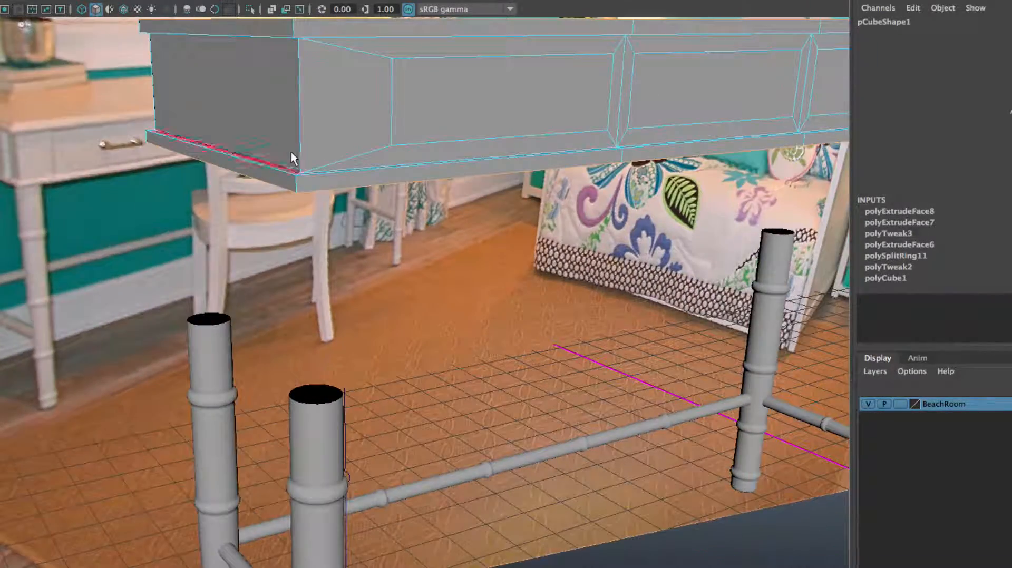
{"action": "left_click_drag", "start_coordinate": [299, 79], "coordinate": [303, 87], "text": "alt"}
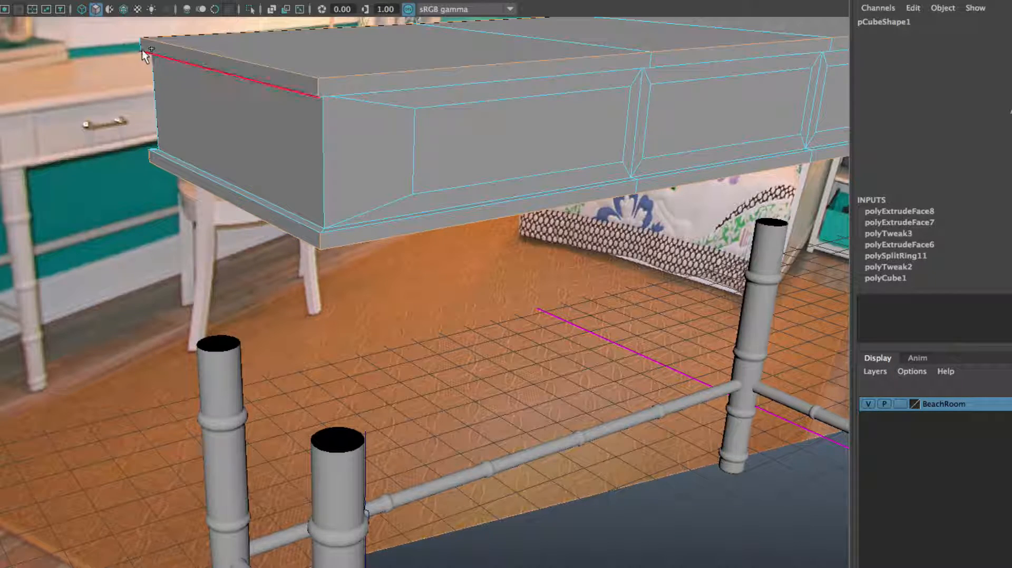
{"action": "left_click_drag", "start_coordinate": [146, 51], "coordinate": [401, 84], "text": "alt"}
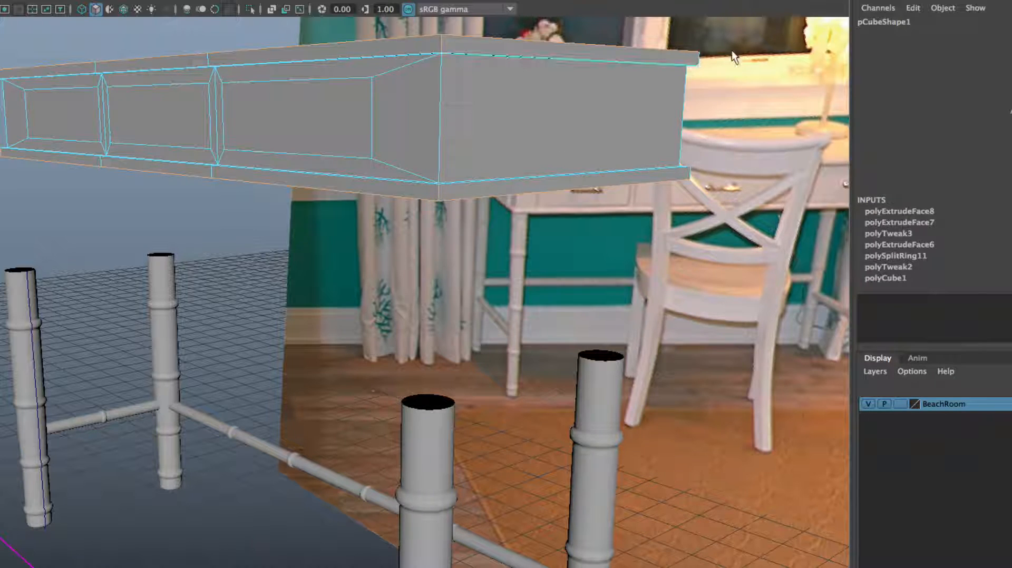
{"action": "left_click_drag", "start_coordinate": [696, 170], "coordinate": [646, 185], "text": "alt"}
{"action": "left_click_drag", "start_coordinate": [727, 267], "coordinate": [755, 262], "text": "alt"}
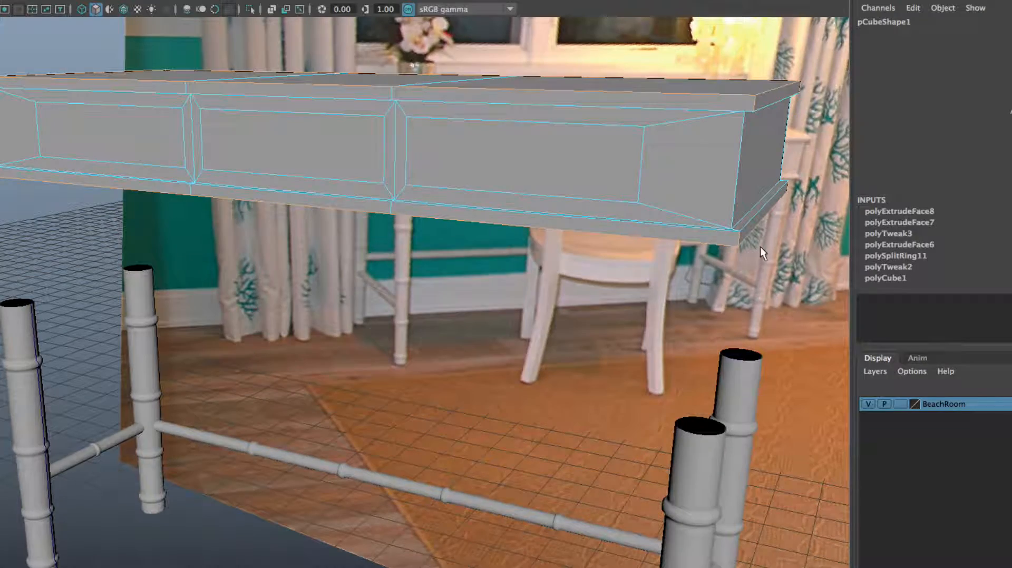
{"action": "left_click_drag", "start_coordinate": [612, 236], "coordinate": [632, 252], "text": "alt"}
{"action": "left_click_drag", "start_coordinate": [453, 327], "coordinate": [469, 304], "text": "alt"}
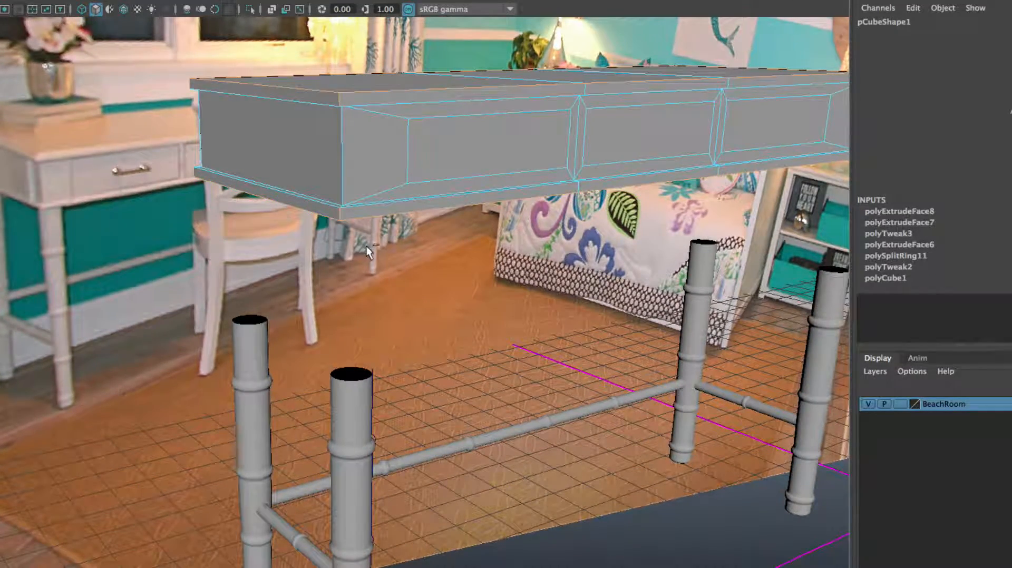
{"action": "left_click_drag", "start_coordinate": [532, 229], "coordinate": [436, 235], "text": "alt"}
{"action": "left_click_drag", "start_coordinate": [594, 247], "coordinate": [584, 202], "text": "alt"}
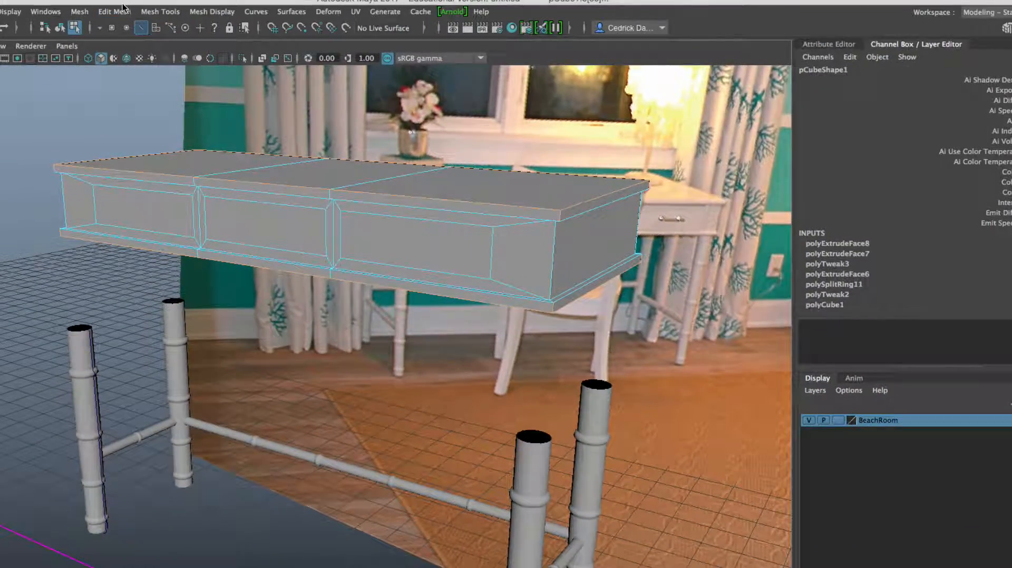
- Bevel the selected lip edges with 4 segments to round the desktop's top and bottom rims
{"action": "left_click", "coordinate": [122, 8]}
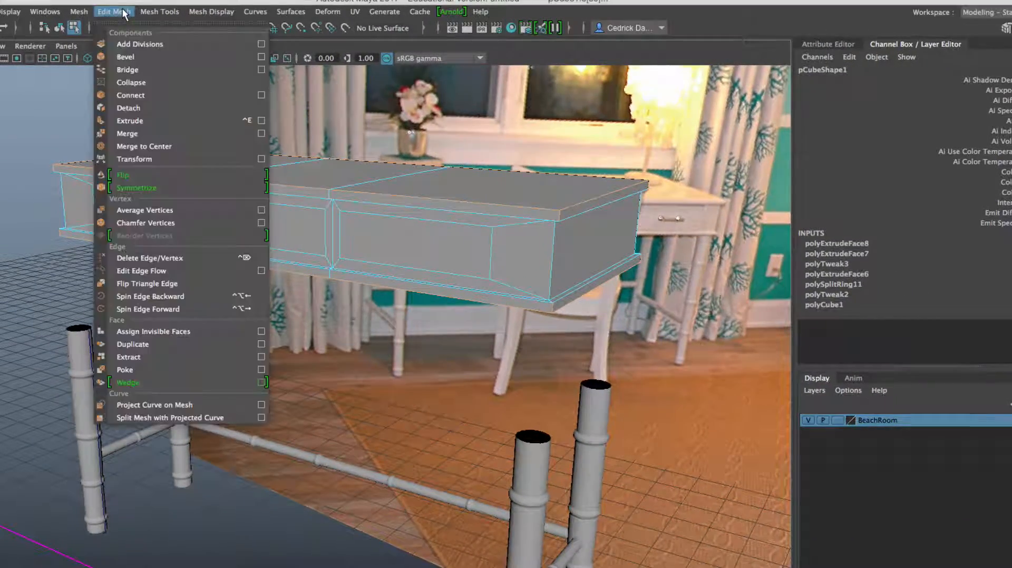
{"action": "left_click", "coordinate": [138, 62]}
{"action": "left_click_drag", "start_coordinate": [332, 227], "coordinate": [353, 226], "text": "alt"}
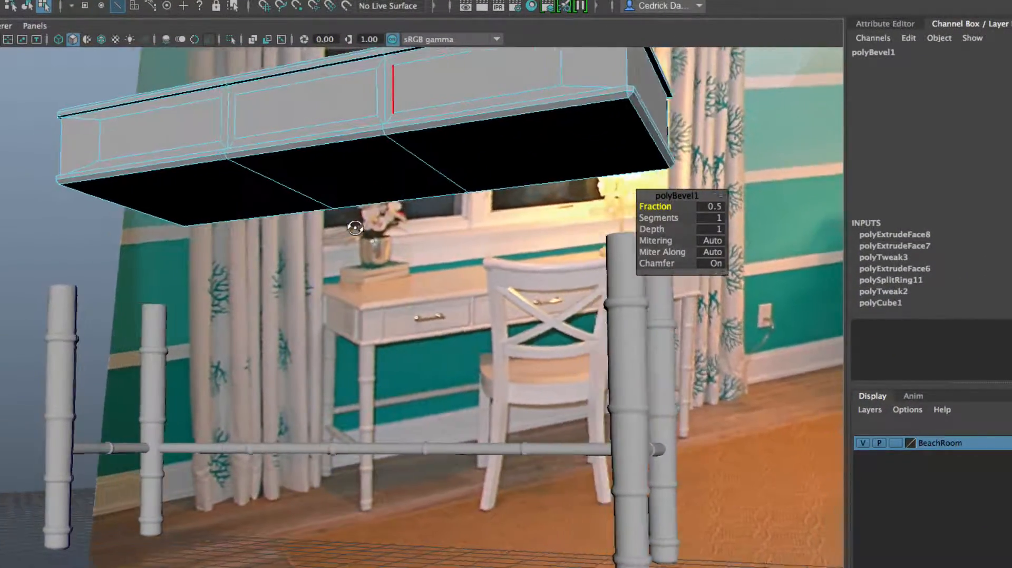
{"action": "right_click_drag", "start_coordinate": [355, 228], "coordinate": [402, 234], "text": "alt"}
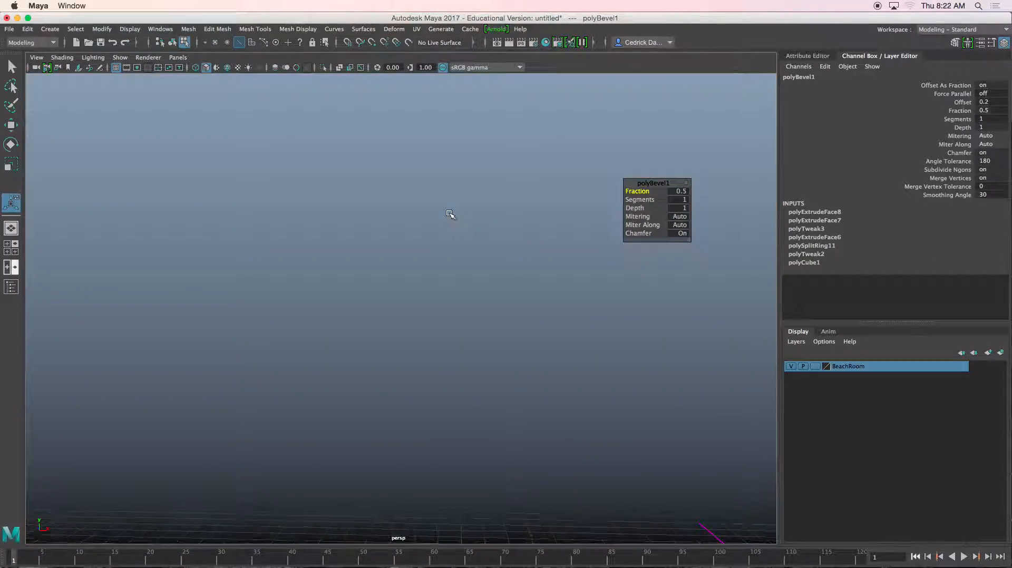
{"action": "key", "text": "f"}
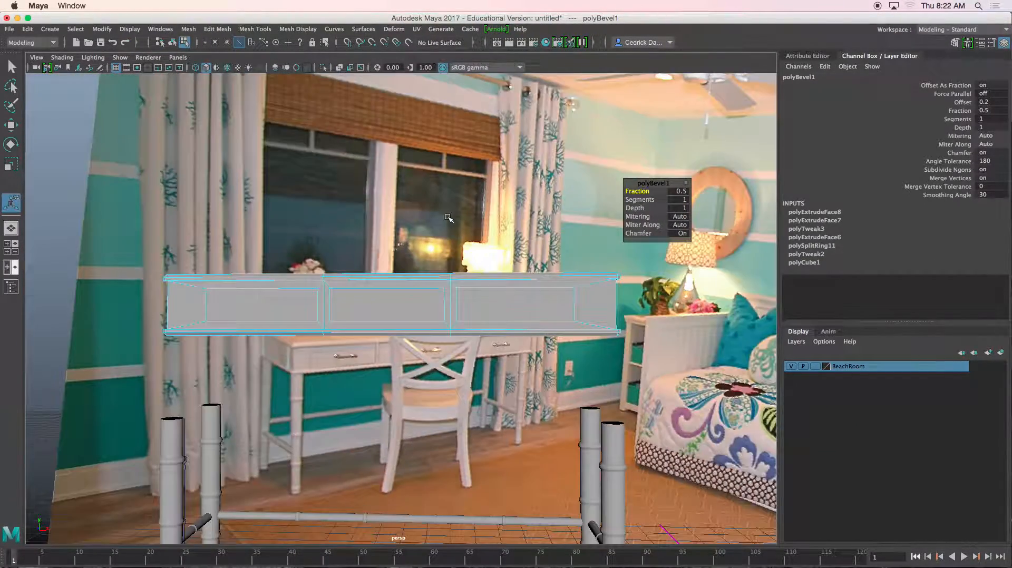
{"action": "left_click_drag", "start_coordinate": [448, 218], "coordinate": [392, 241], "text": "alt"}
{"action": "scroll", "coordinate": [392, 241], "scroll_direction": "up", "scroll_amount": 5}
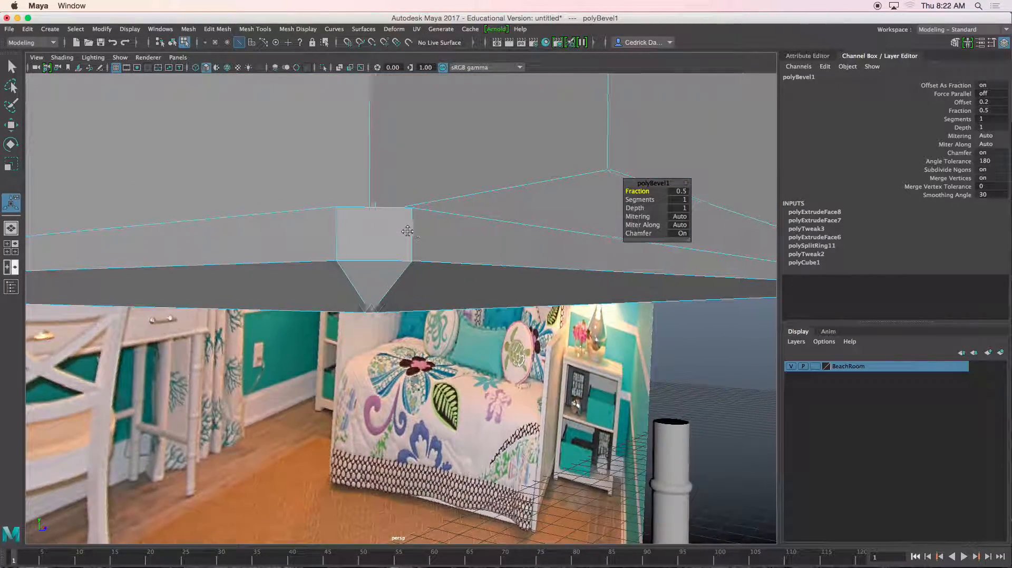
{"action": "left_click_drag", "start_coordinate": [638, 203], "coordinate": [658, 200]}
- Select the three drawer front faces and scale them slightly taller along Y
{"action": "scroll", "coordinate": [469, 275], "scroll_direction": "down", "scroll_amount": 10}
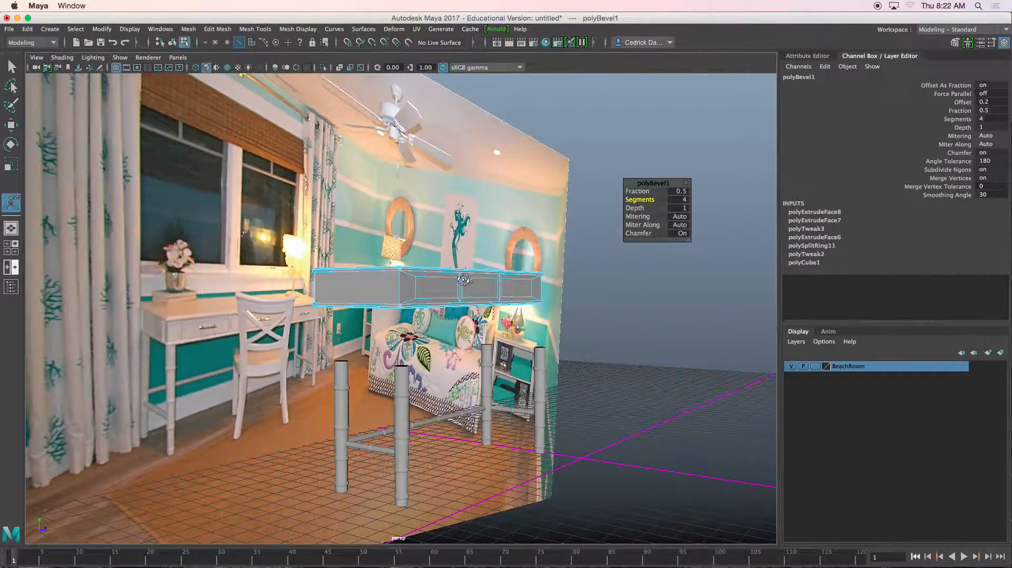
{"action": "left_click_drag", "start_coordinate": [470, 275], "coordinate": [406, 314], "text": "alt"}
{"action": "middle_click_drag", "start_coordinate": [406, 314], "coordinate": [490, 244], "text": "alt"}
{"action": "scroll", "coordinate": [490, 244], "scroll_direction": "up", "scroll_amount": 2}
{"action": "scroll", "coordinate": [490, 244], "scroll_direction": "up", "scroll_amount": 5}
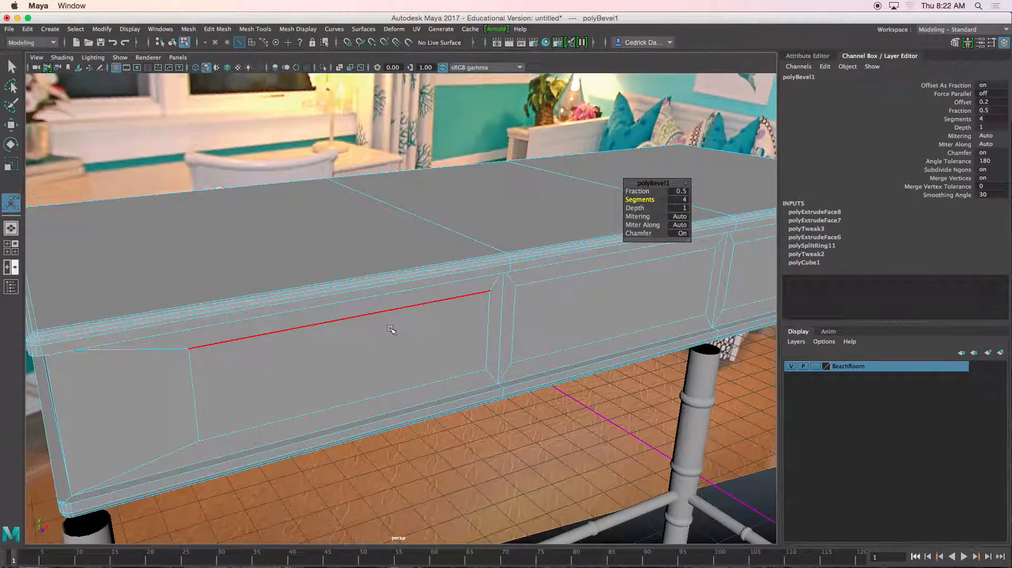
{"action": "right_click_drag", "start_coordinate": [400, 339], "coordinate": [403, 296]}
{"action": "left_click", "coordinate": [423, 339]}
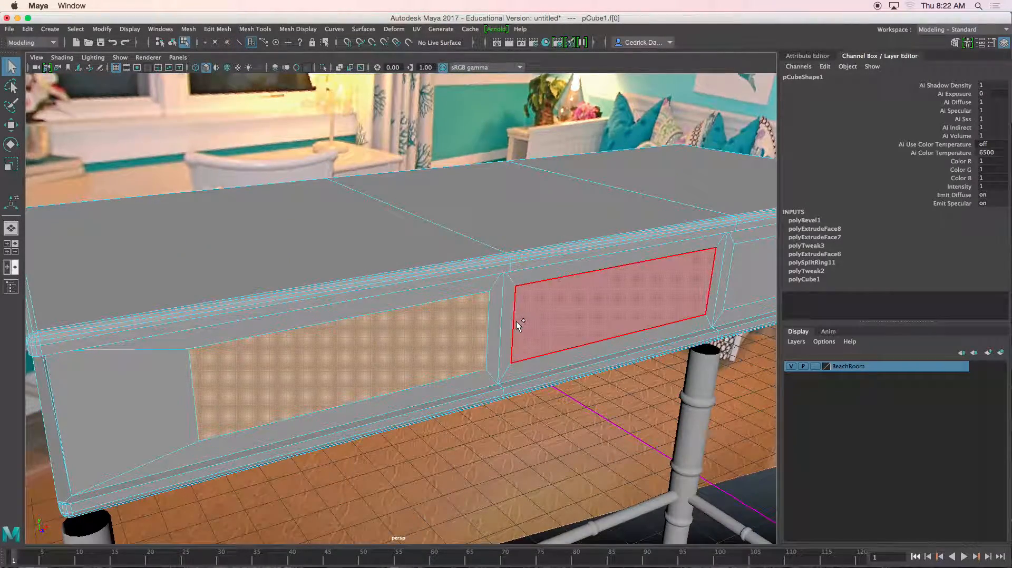
{"action": "left_click", "coordinate": [534, 320], "text": "shift"}
{"action": "left_click_drag", "start_coordinate": [528, 318], "coordinate": [508, 296], "text": "alt"}
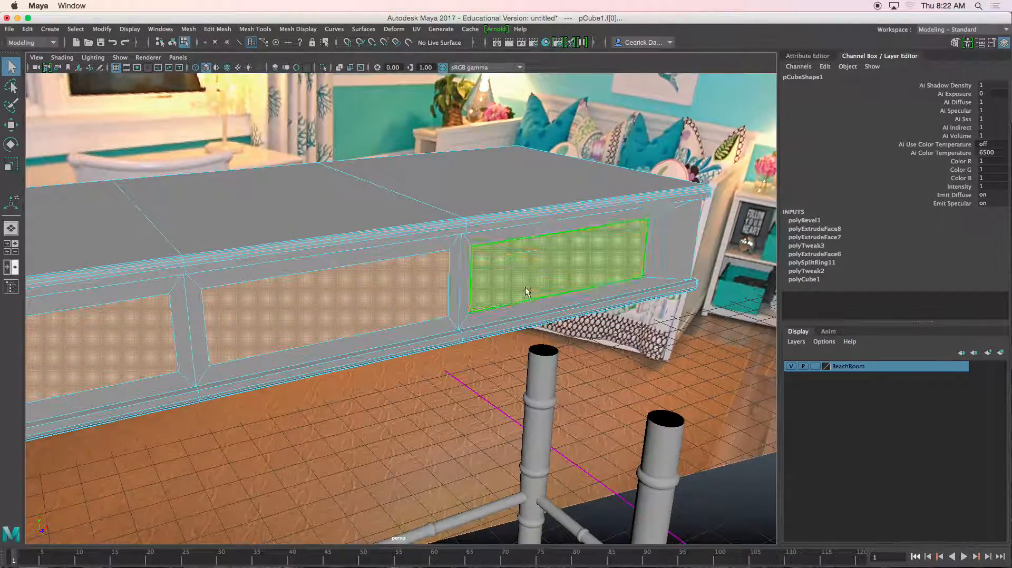
{"action": "scroll", "coordinate": [526, 292], "scroll_direction": "up", "scroll_amount": 3}
{"action": "middle_click_drag", "start_coordinate": [274, 303], "coordinate": [385, 257], "text": "alt"}
{"action": "scroll", "coordinate": [432, 288], "scroll_direction": "down", "scroll_amount": 3}
{"action": "mouse_move", "coordinate": [384, 258]}
{"action": "left_mouse_down", "text": "alt"}
{"action": "mouse_move", "coordinate": [390, 253]}
{"action": "mouse_move", "coordinate": [381, 254]}
{"action": "left_mouse_up", "text": "alt"}
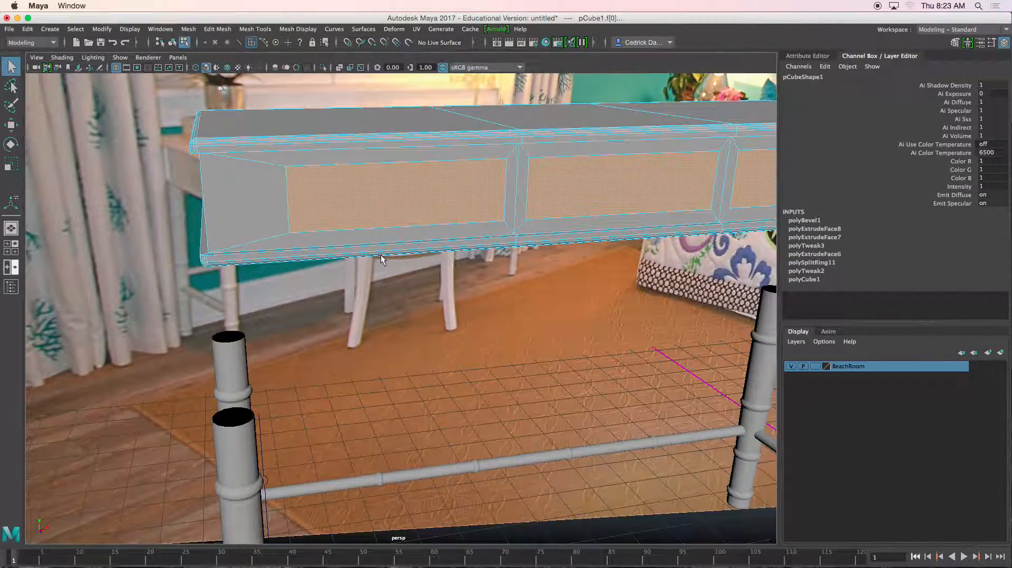
{"action": "key", "text": "r"}
{"action": "middle_click_drag", "start_coordinate": [381, 255], "coordinate": [355, 260], "text": "alt"}
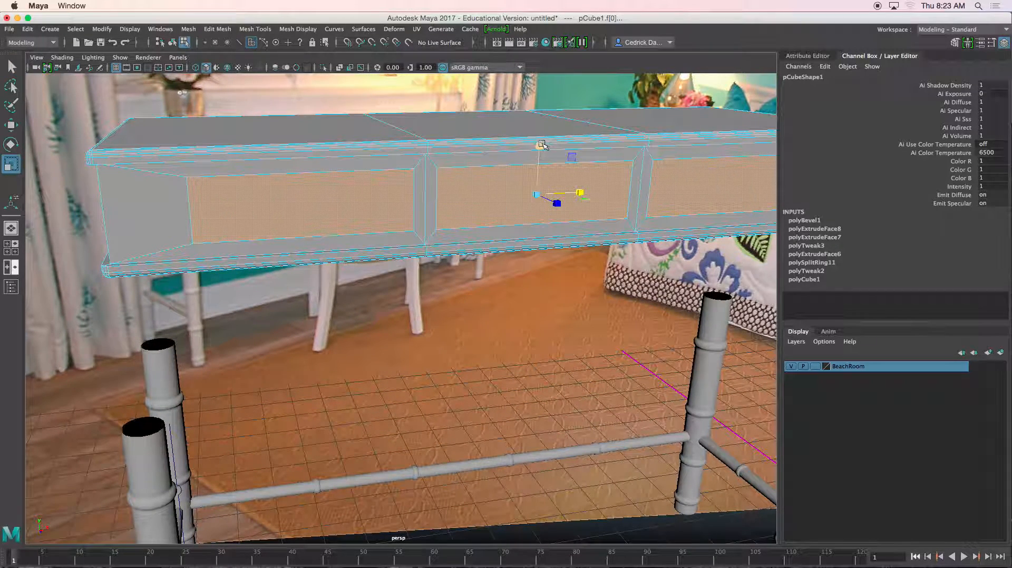
{"action": "left_click_drag", "start_coordinate": [541, 145], "coordinate": [546, 133]}
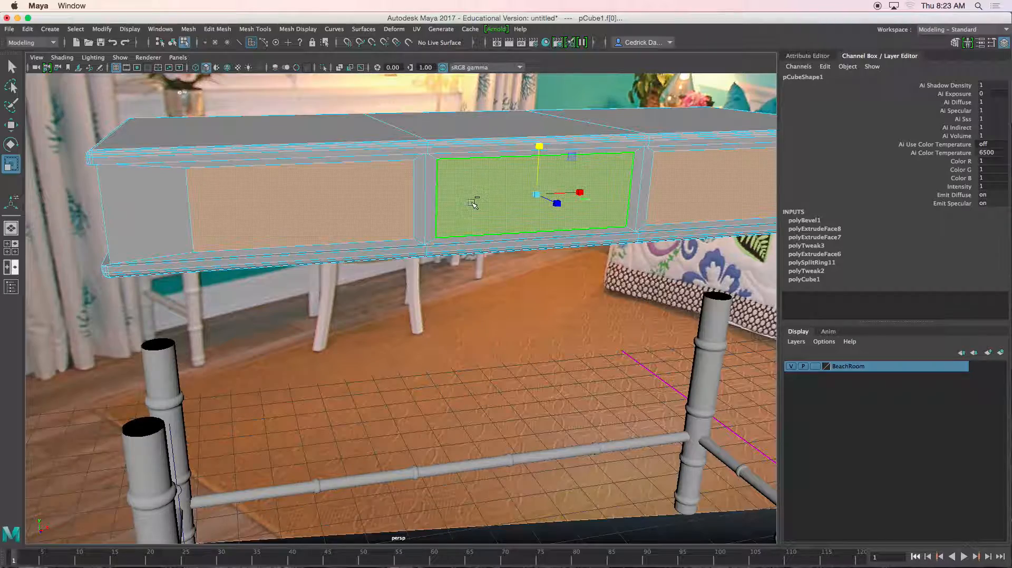
- Extrude the three drawer front faces outward so they project from the desktop box
{"action": "key", "text": "ctrl+e"}
{"action": "left_click_drag", "start_coordinate": [390, 262], "coordinate": [548, 190], "text": "alt"}
{"action": "left_click_drag", "start_coordinate": [628, 160], "coordinate": [533, 211]}
- Bevel the front border edges of the three projecting drawer fronts
{"action": "right_click_drag", "start_coordinate": [533, 212], "coordinate": [537, 187]}
{"action": "left_click_drag", "start_coordinate": [536, 187], "coordinate": [445, 207], "text": "alt"}
{"action": "left_click", "coordinate": [404, 218]}
{"action": "left_click", "coordinate": [428, 197], "text": "shift"}
{"action": "left_click", "coordinate": [506, 198], "text": "shift"}
{"action": "left_click", "coordinate": [460, 273], "text": "shift"}
{"action": "left_click", "coordinate": [557, 172], "text": "shift"}
{"action": "left_click_drag", "start_coordinate": [608, 245], "coordinate": [580, 248], "text": "alt"}
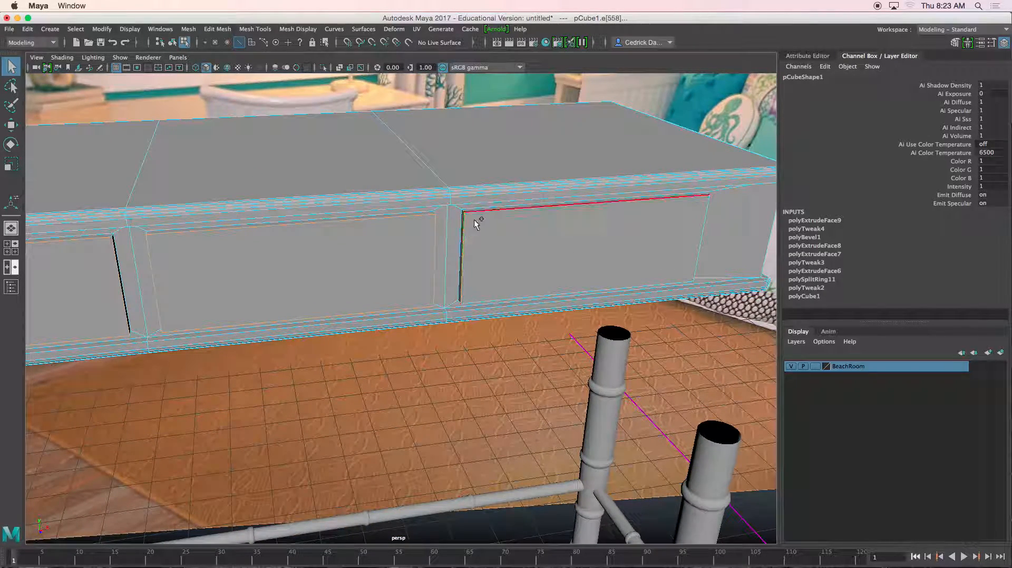
{"action": "left_click_drag", "start_coordinate": [665, 275], "coordinate": [537, 242], "text": "alt"}
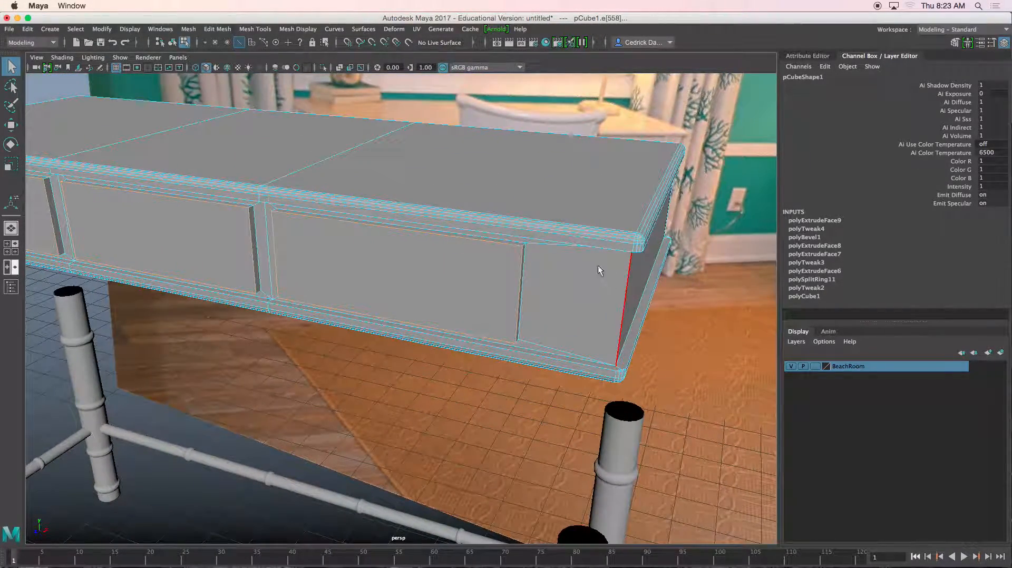
{"action": "left_click", "coordinate": [220, 30]}
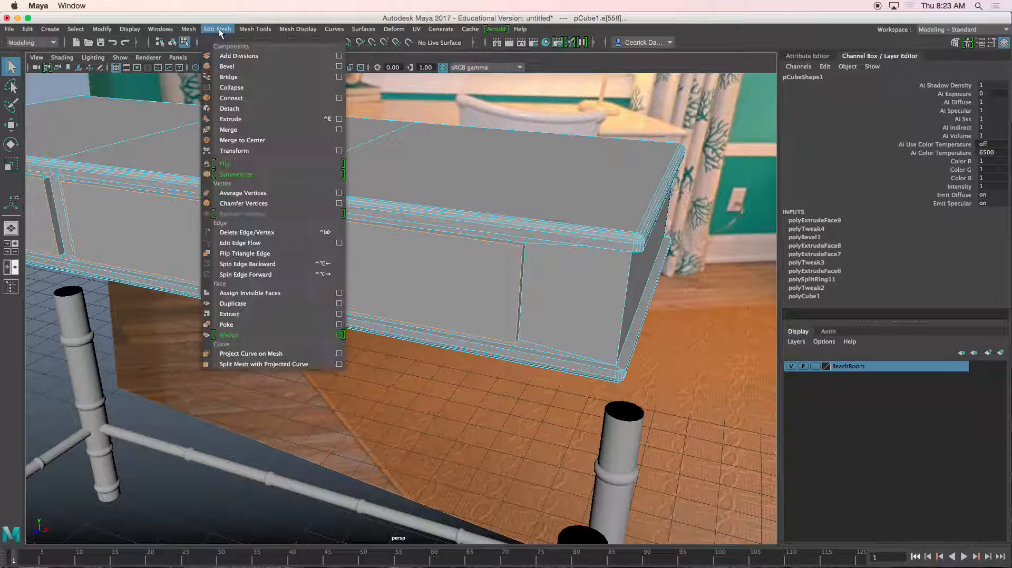
{"action": "left_click", "coordinate": [227, 66]}
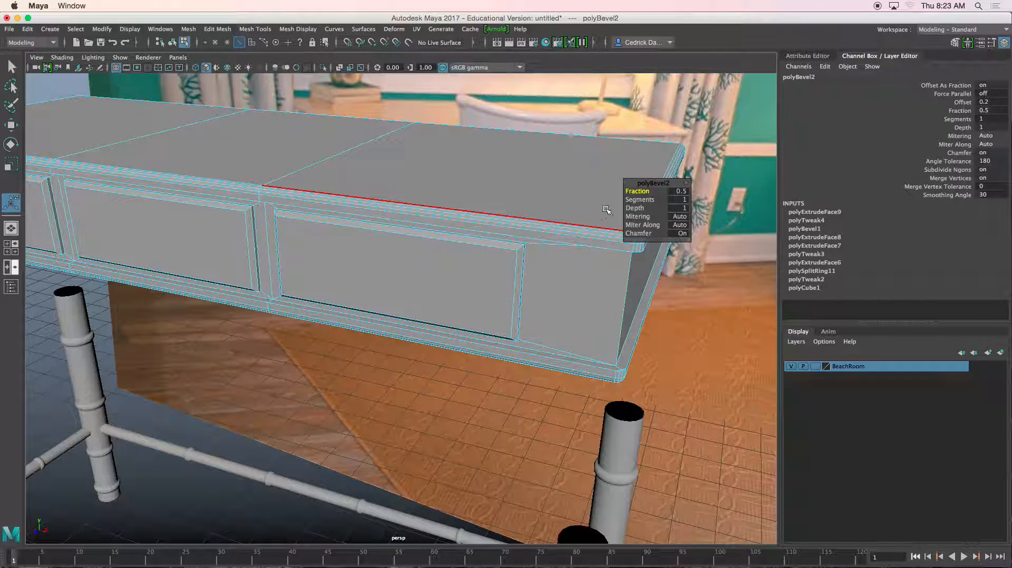
- Set the drawer-front bevel to 4 segments, return to object selection and deselect the desktop
{"action": "left_click_drag", "start_coordinate": [638, 200], "coordinate": [653, 201]}
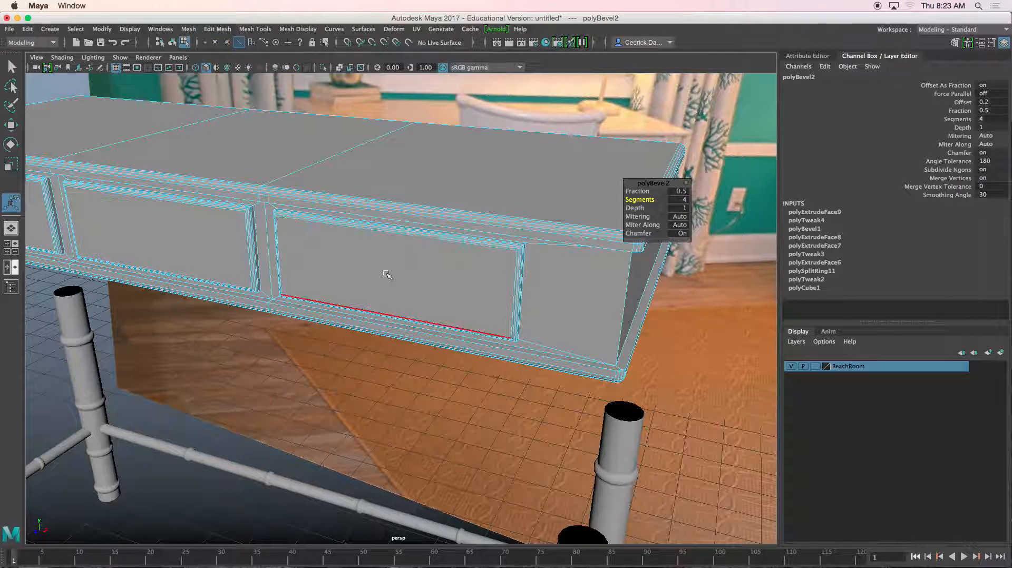
{"action": "scroll", "coordinate": [384, 275], "scroll_direction": "up", "scroll_amount": 2}
{"action": "right_click", "coordinate": [452, 250]}
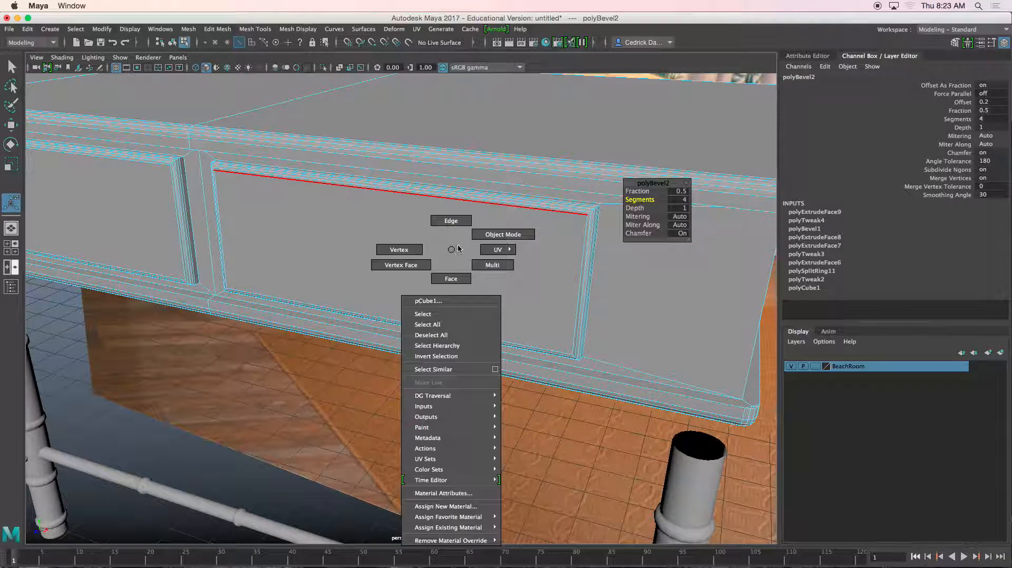
{"action": "right_click_drag", "start_coordinate": [453, 251], "coordinate": [461, 242]}
{"action": "left_click", "coordinate": [245, 449]}
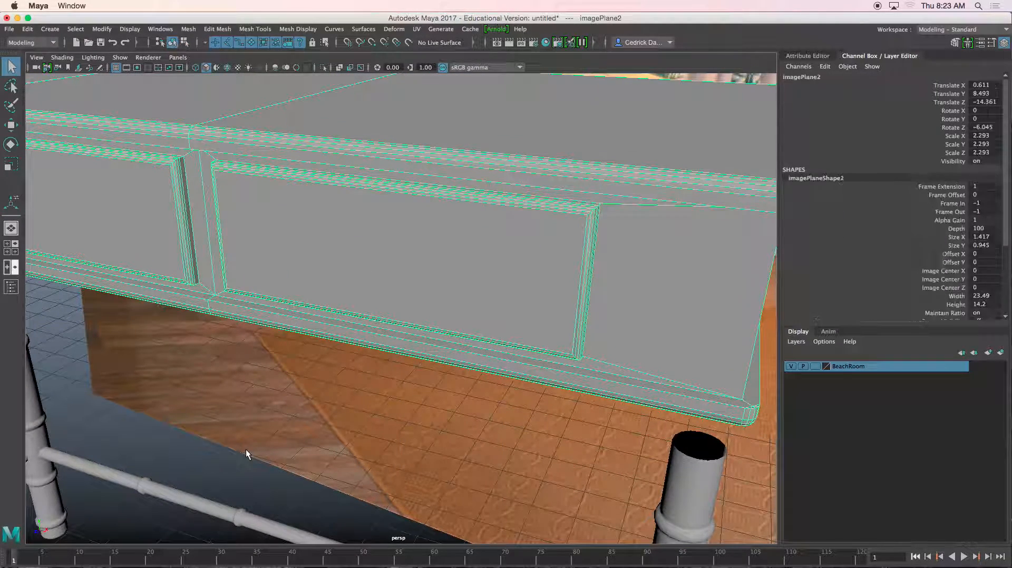
{"action": "left_click", "coordinate": [243, 469]}
- Try to duplicate the two front faces at the outer ends of the drawer row
{"action": "scroll", "coordinate": [272, 428], "scroll_direction": "down", "scroll_amount": 5}
{"action": "left_click_drag", "start_coordinate": [272, 429], "coordinate": [349, 361], "text": "alt"}
{"action": "left_click", "coordinate": [257, 314]}
{"action": "left_click_drag", "start_coordinate": [252, 324], "coordinate": [362, 242], "text": "alt"}
{"action": "right_click_drag", "start_coordinate": [361, 241], "coordinate": [363, 269]}
{"action": "left_click", "coordinate": [372, 267]}
{"action": "left_click_drag", "start_coordinate": [447, 289], "coordinate": [543, 270], "text": "alt"}
{"action": "left_click_drag", "start_coordinate": [436, 285], "coordinate": [383, 191], "text": "alt"}
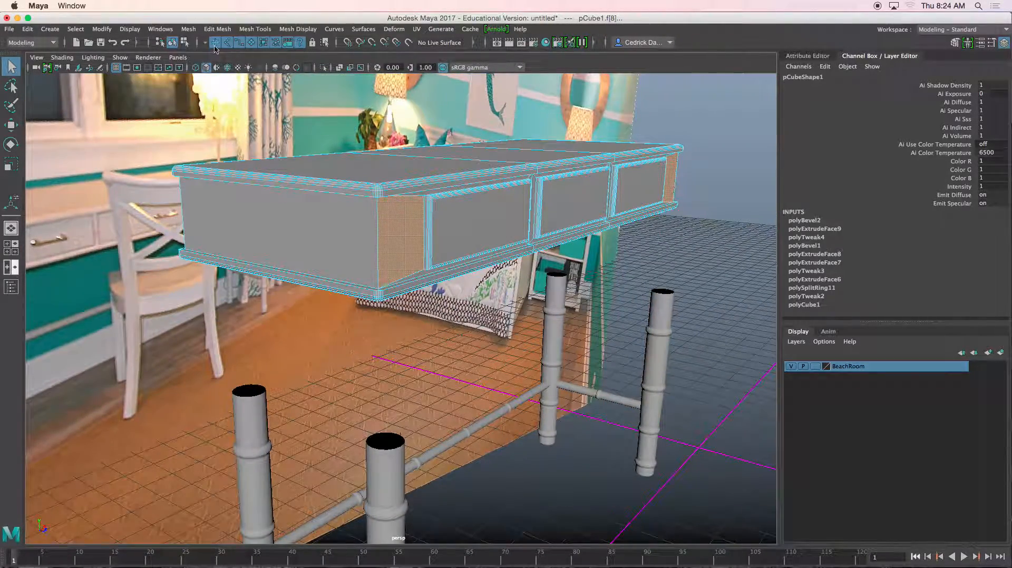
{"action": "left_click", "coordinate": [223, 30]}
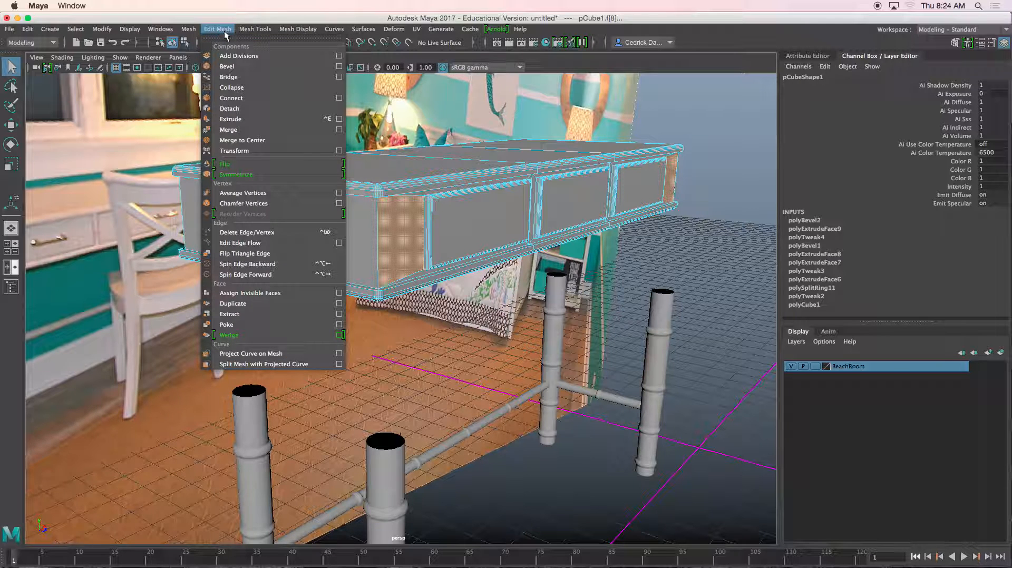
{"action": "left_click", "coordinate": [233, 303]}
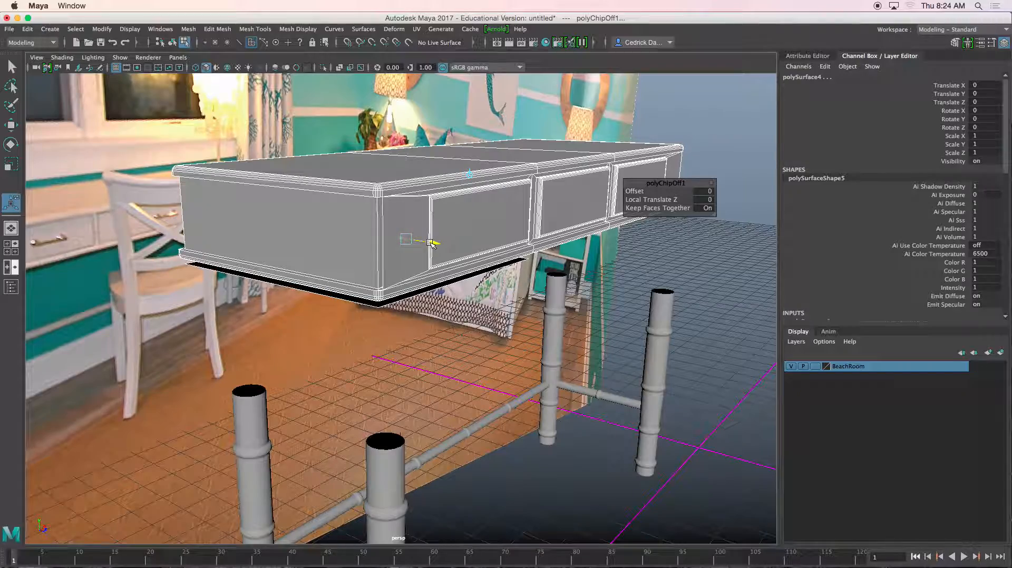
{"action": "left_click_drag", "start_coordinate": [425, 239], "coordinate": [424, 248], "text": "alt"}
{"action": "key", "text": "ctrl+z"}
- Select only the front faces at both ends of the drawer row and duplicate them with a local Z offset of 0.212
{"action": "left_click_drag", "start_coordinate": [424, 194], "coordinate": [426, 197], "text": "alt"}
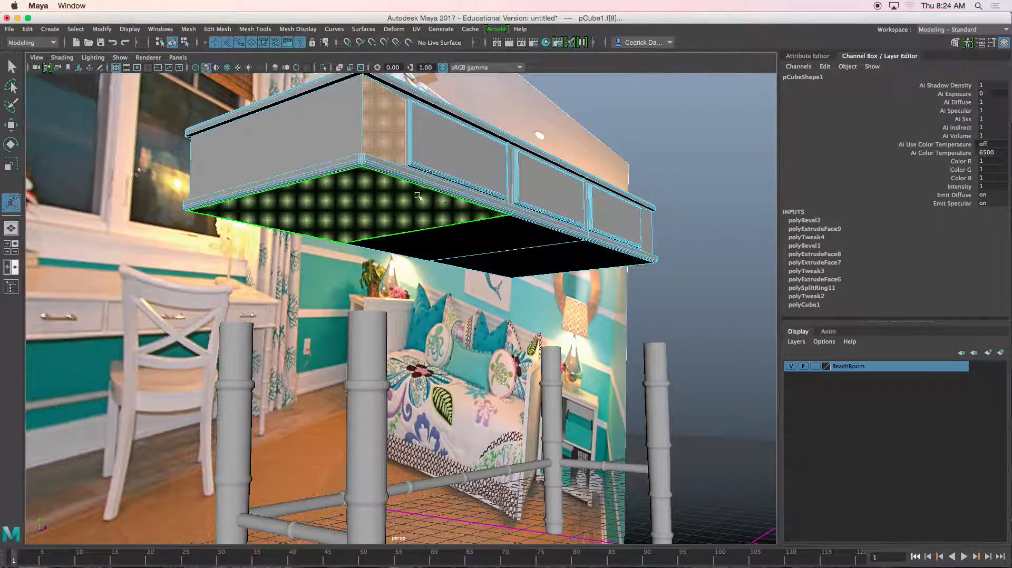
{"action": "left_click", "coordinate": [428, 175]}
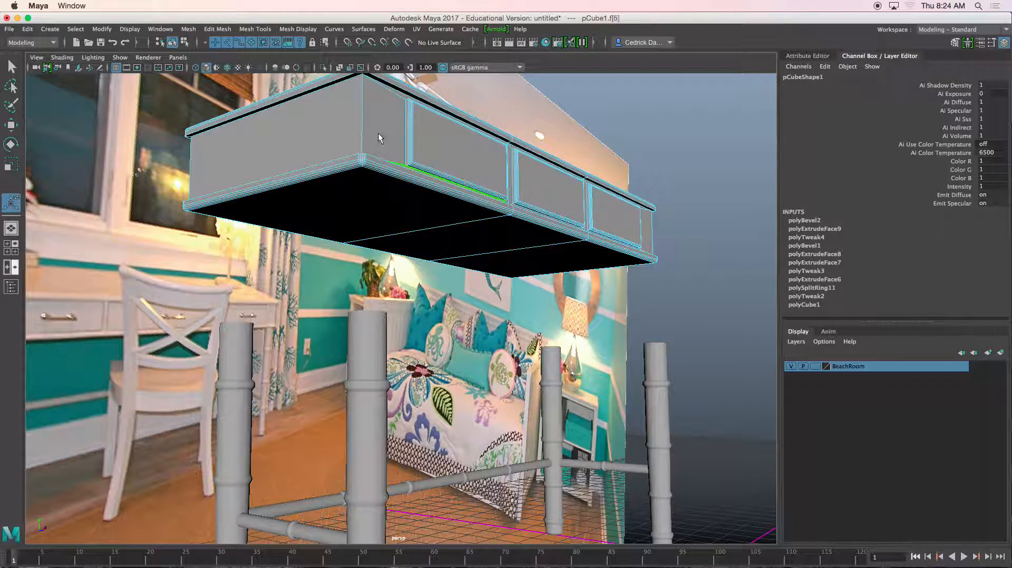
{"action": "left_click_drag", "start_coordinate": [379, 138], "coordinate": [371, 138], "text": "alt"}
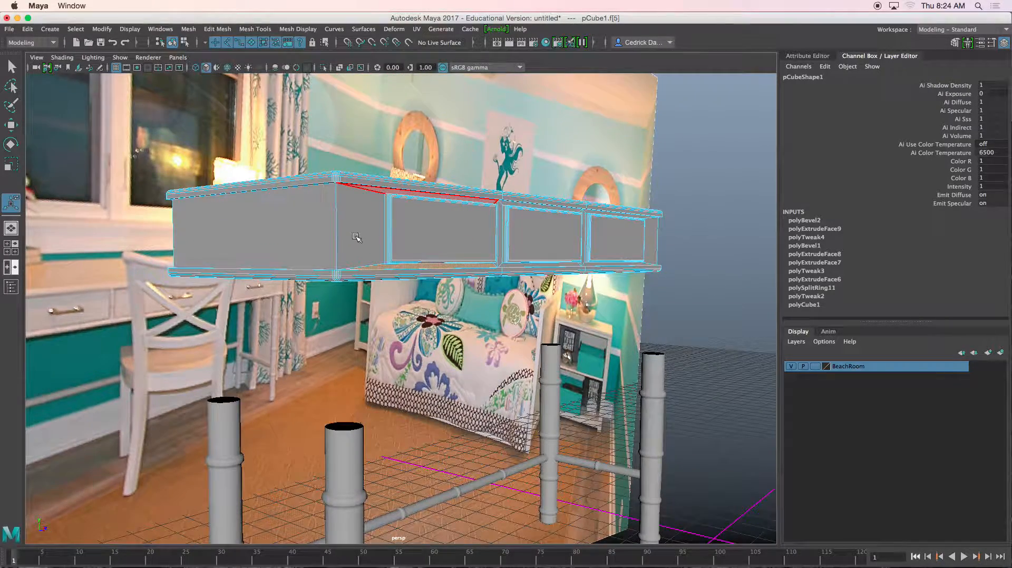
{"action": "left_click_drag", "start_coordinate": [355, 235], "coordinate": [355, 270], "text": "alt"}
{"action": "right_click_drag", "start_coordinate": [356, 270], "coordinate": [357, 296]}
{"action": "left_click", "coordinate": [372, 273]}
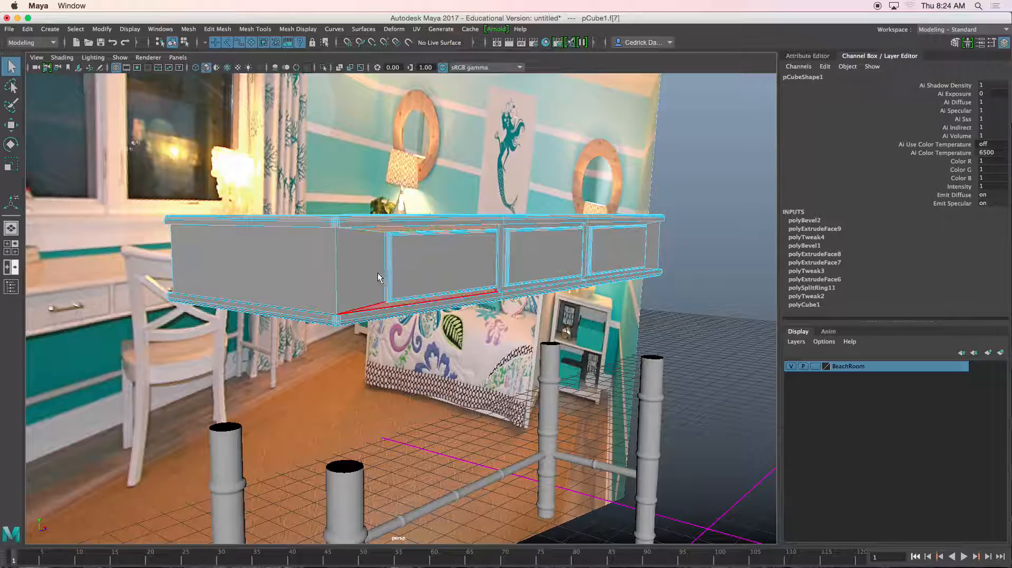
{"action": "left_click_drag", "start_coordinate": [372, 273], "coordinate": [360, 302], "text": "alt"}
{"action": "key", "text": "4"}
{"action": "left_click", "coordinate": [276, 347]}
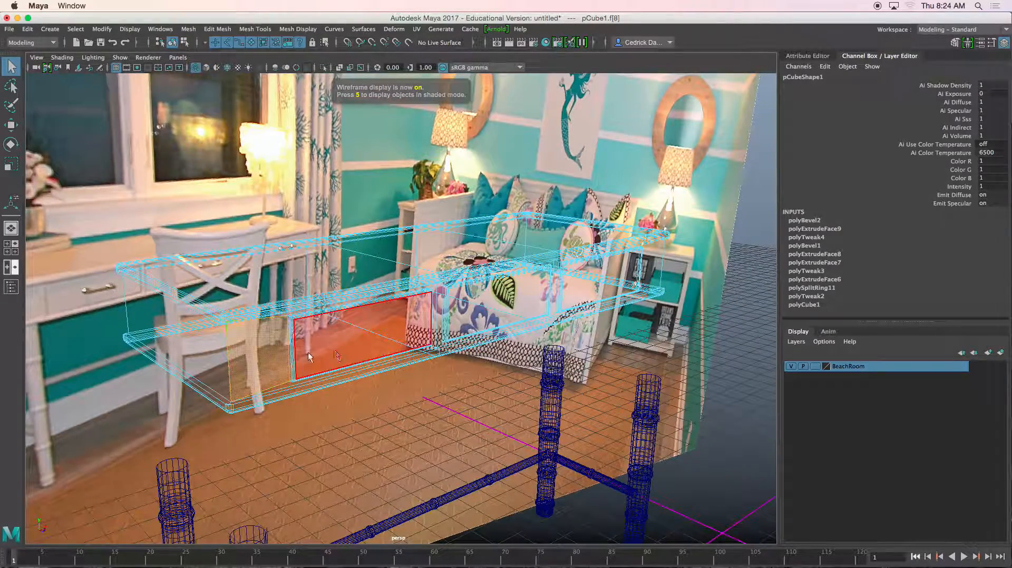
{"action": "key", "text": "5"}
{"action": "left_click_drag", "start_coordinate": [399, 358], "coordinate": [378, 205], "text": "alt"}
{"action": "left_click", "coordinate": [214, 30]}
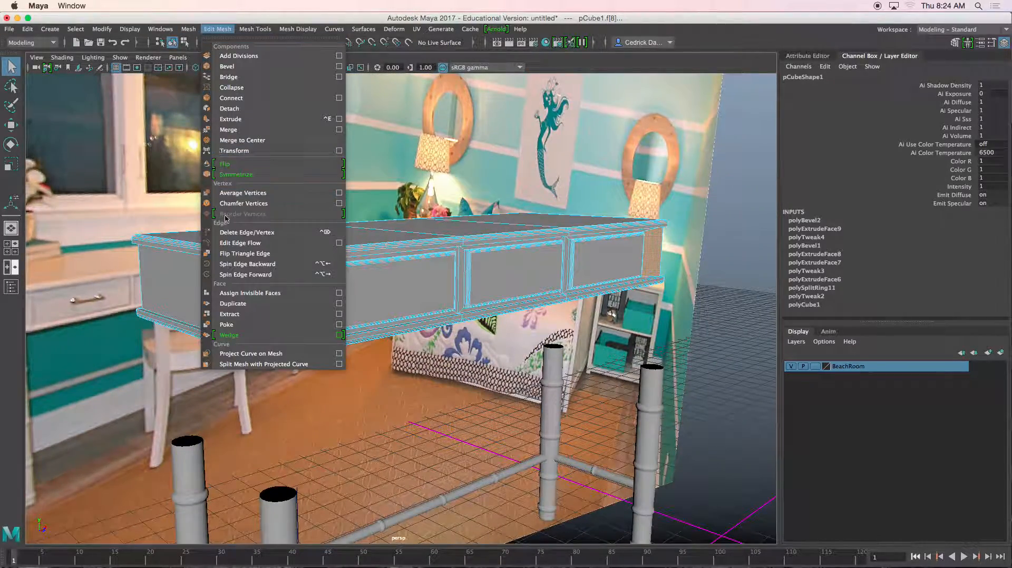
{"action": "left_click", "coordinate": [292, 302]}
{"action": "left_click_drag", "start_coordinate": [325, 313], "coordinate": [372, 310], "text": "alt"}
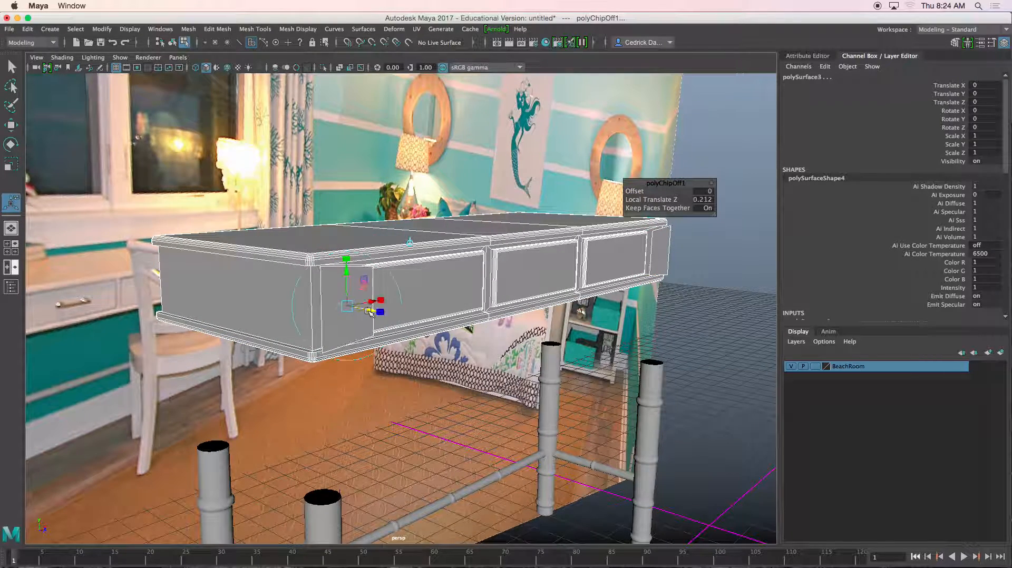
- Isolate the two duplicated end panels in the front view and combine them into one mesh
{"action": "right_click_drag", "start_coordinate": [445, 267], "coordinate": [489, 257]}
{"action": "left_click", "coordinate": [361, 315]}
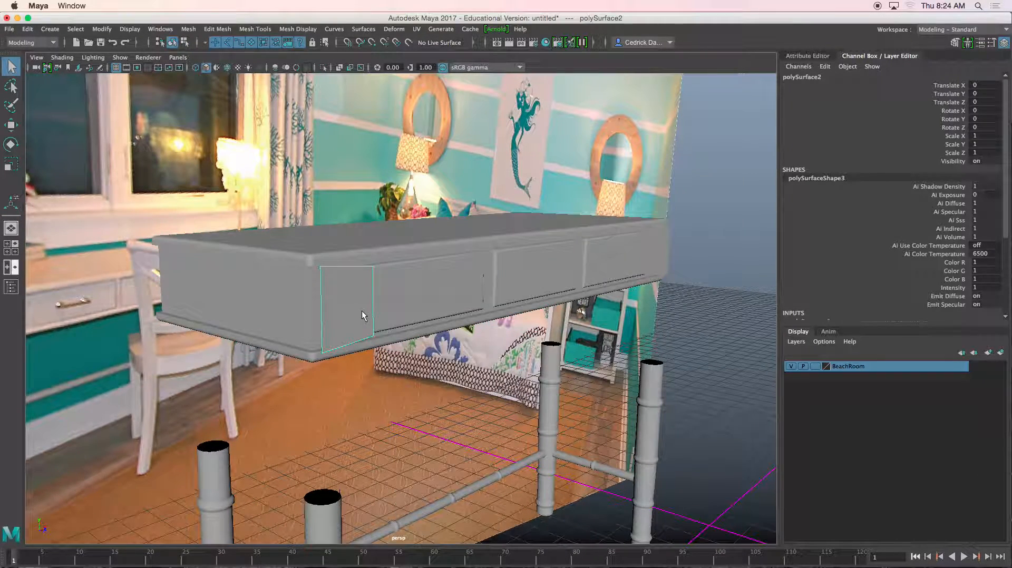
{"action": "left_click", "coordinate": [666, 257], "text": "shift"}
{"action": "mouse_move", "coordinate": [472, 295]}
{"action": "left_mouse_down", "text": "alt"}
{"action": "mouse_move", "coordinate": [503, 296]}
{"action": "mouse_move", "coordinate": [458, 298]}
{"action": "left_mouse_up", "text": "alt"}
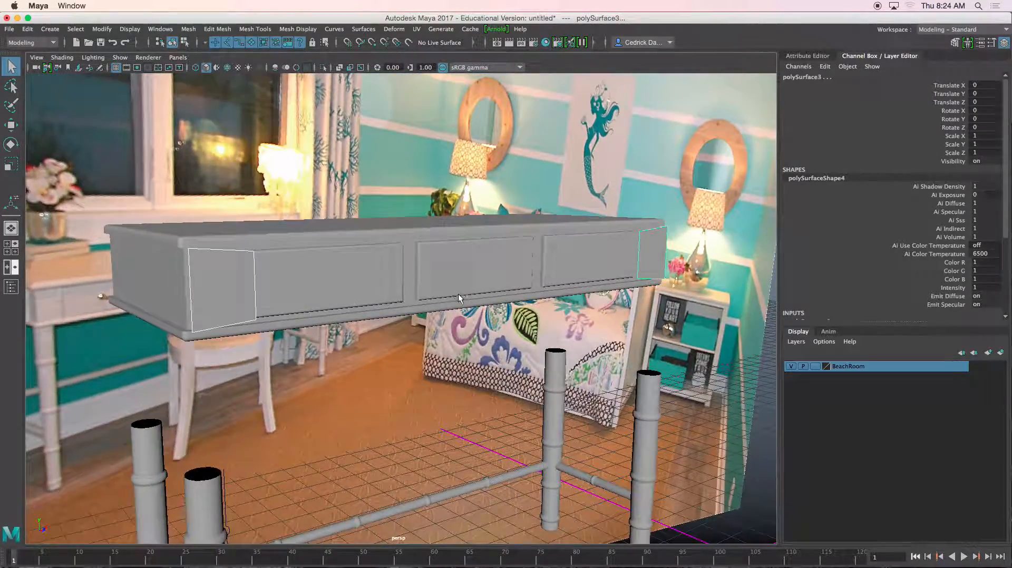
{"action": "key", "text": "space"}
{"action": "key", "text": "space"}
{"action": "scroll", "coordinate": [295, 261], "scroll_direction": "up", "scroll_amount": 5}
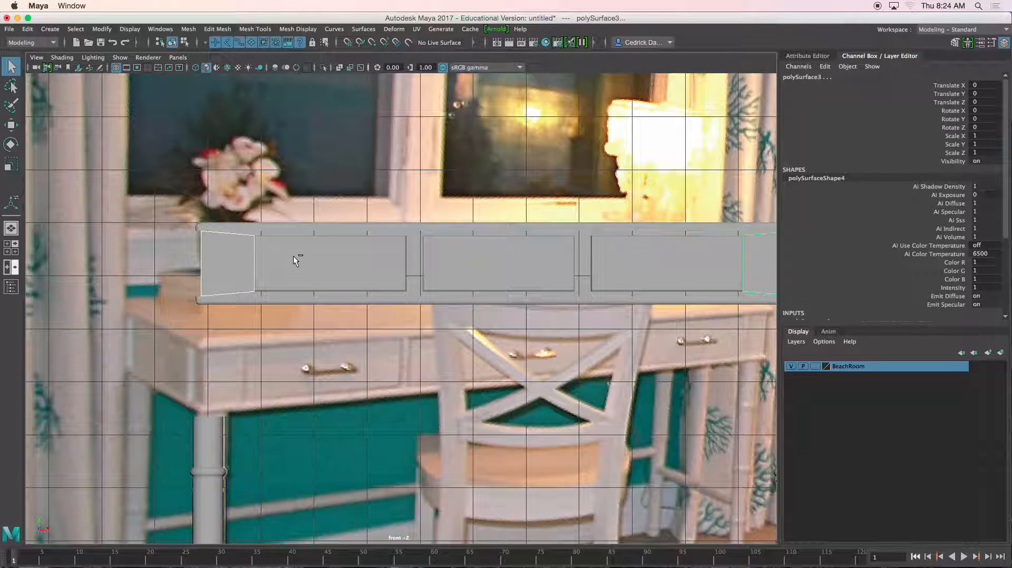
{"action": "key", "text": "ctrl+1"}
{"action": "scroll", "coordinate": [357, 253], "scroll_direction": "down", "scroll_amount": 3}
{"action": "scroll", "coordinate": [353, 271], "scroll_direction": "up", "scroll_amount": 4}
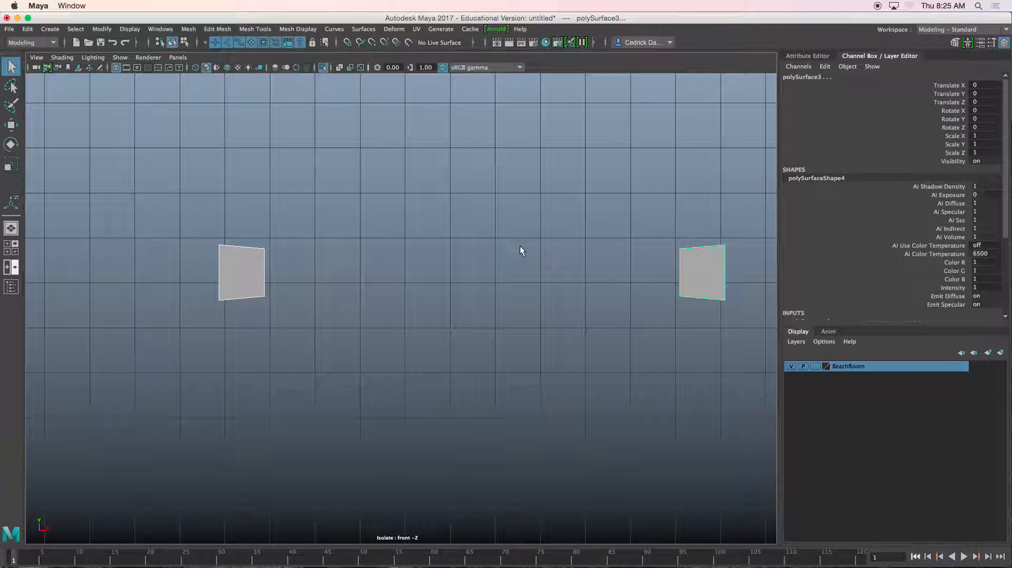
{"action": "left_click", "coordinate": [191, 29]}
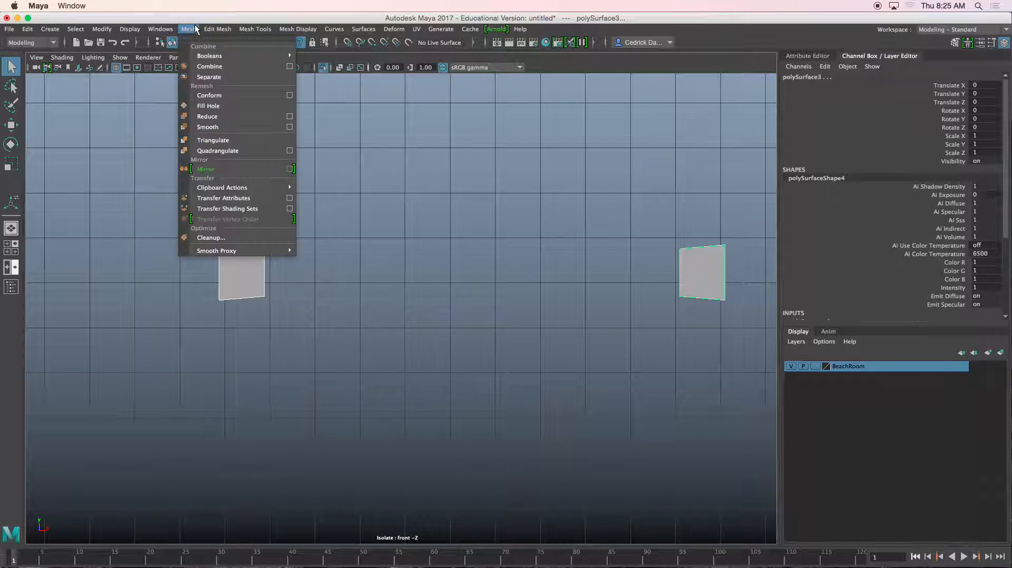
{"action": "left_click", "coordinate": [218, 66]}
- Scale the inner vertices of both end panels along Y until the panels are rectangular
{"action": "right_click", "coordinate": [400, 206]}
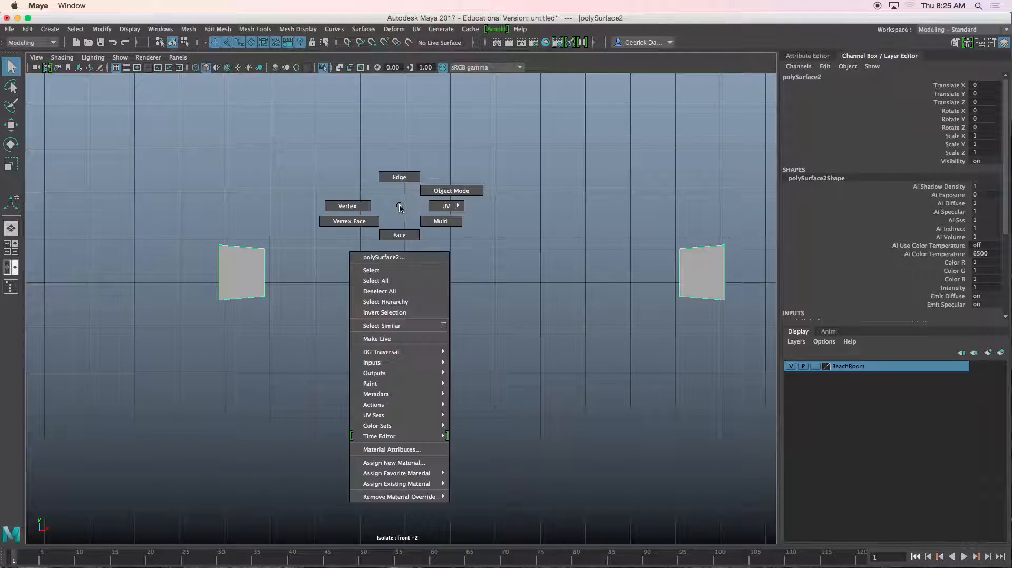
{"action": "left_click", "coordinate": [349, 206]}
{"action": "left_click_drag", "start_coordinate": [350, 257], "coordinate": [698, 263]}
{"action": "left_click_drag", "start_coordinate": [246, 286], "coordinate": [690, 343]}
{"action": "key", "text": "r"}
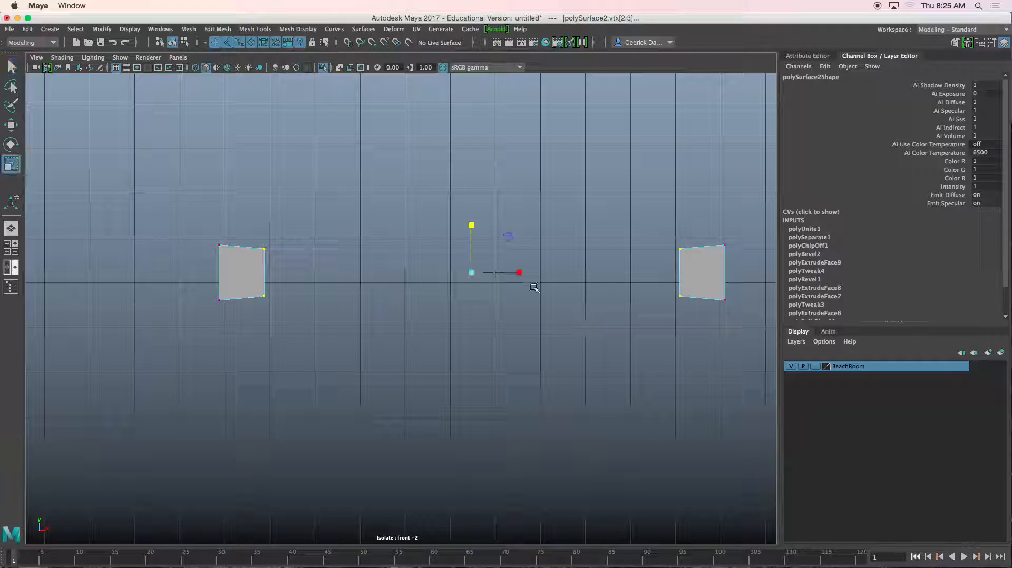
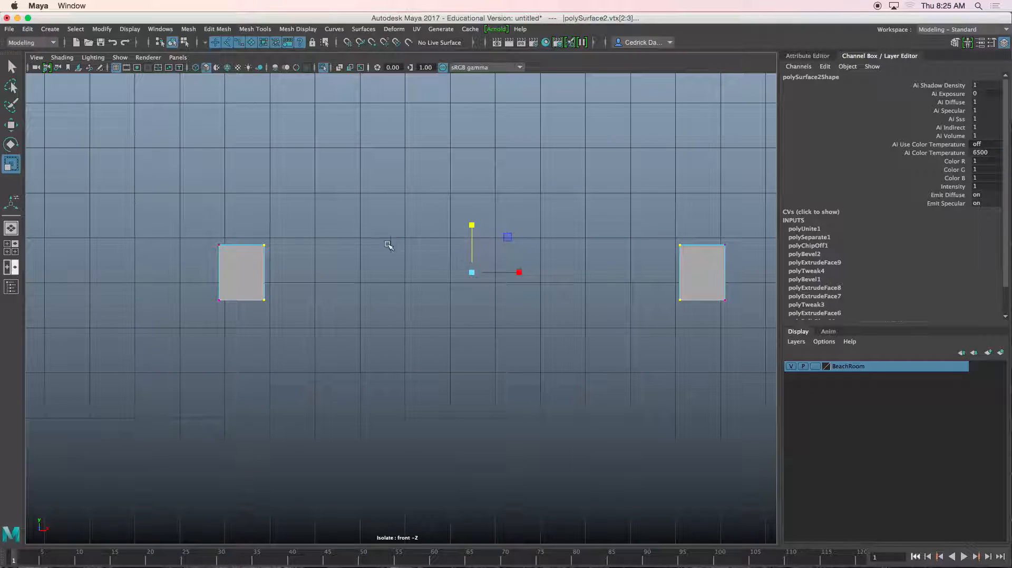
{"action": "right_click_drag", "start_coordinate": [246, 272], "coordinate": [384, 274]}
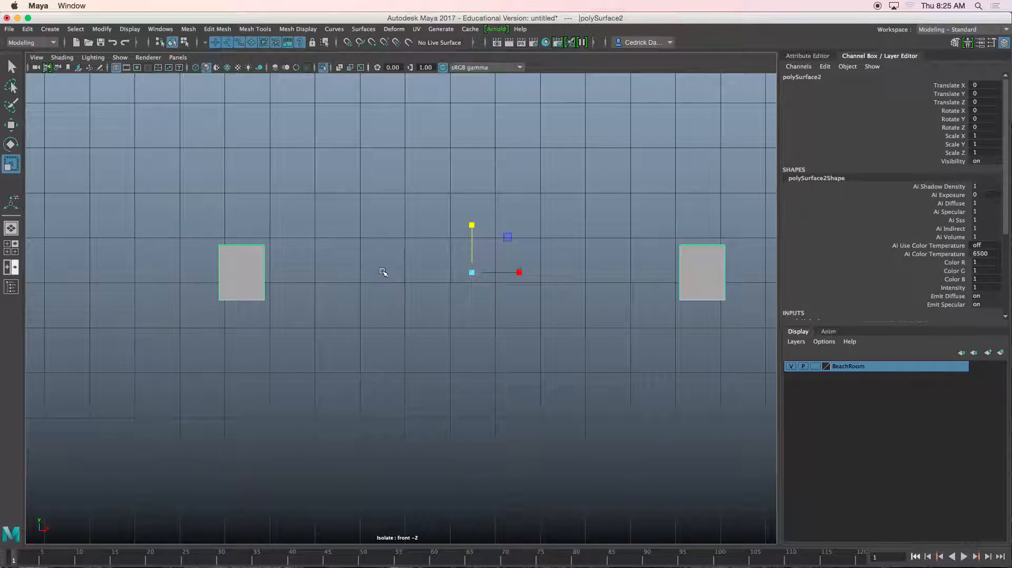
- Extrude the combined end panels in the perspective view to give them a slight thickness
{"action": "key", "text": "space"}
{"action": "key", "text": "space"}
{"action": "left_click_drag", "start_coordinate": [600, 205], "coordinate": [559, 202], "text": "alt"}
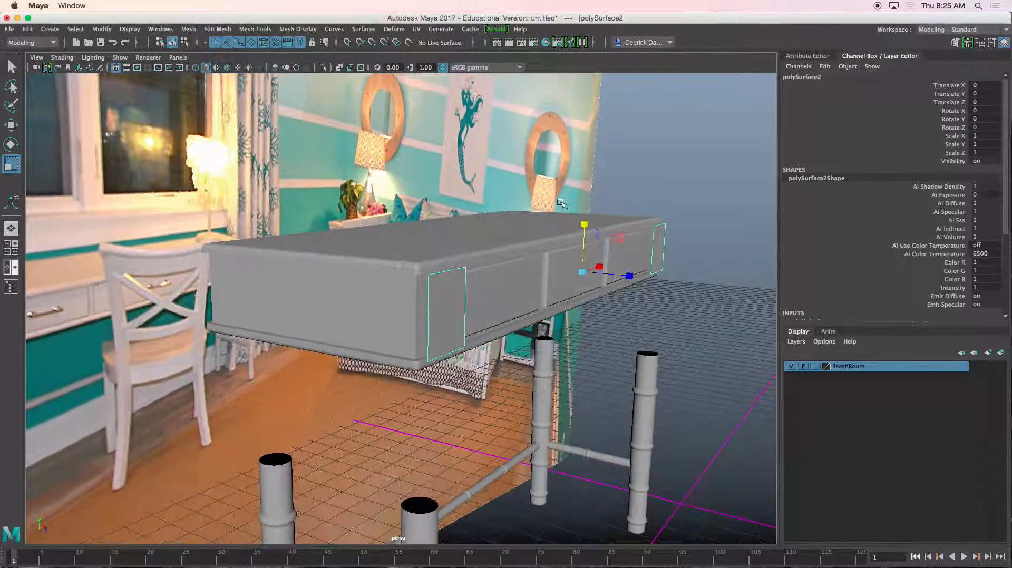
{"action": "left_click_drag", "start_coordinate": [511, 251], "coordinate": [469, 259], "text": "alt"}
{"action": "middle_click_drag", "start_coordinate": [468, 258], "coordinate": [578, 197], "text": "alt"}
{"action": "scroll", "coordinate": [474, 237], "scroll_direction": "up", "scroll_amount": 5}
{"action": "left_click_drag", "start_coordinate": [305, 279], "coordinate": [273, 263], "text": "alt"}
{"action": "scroll", "coordinate": [277, 265], "scroll_direction": "down", "scroll_amount": 6}
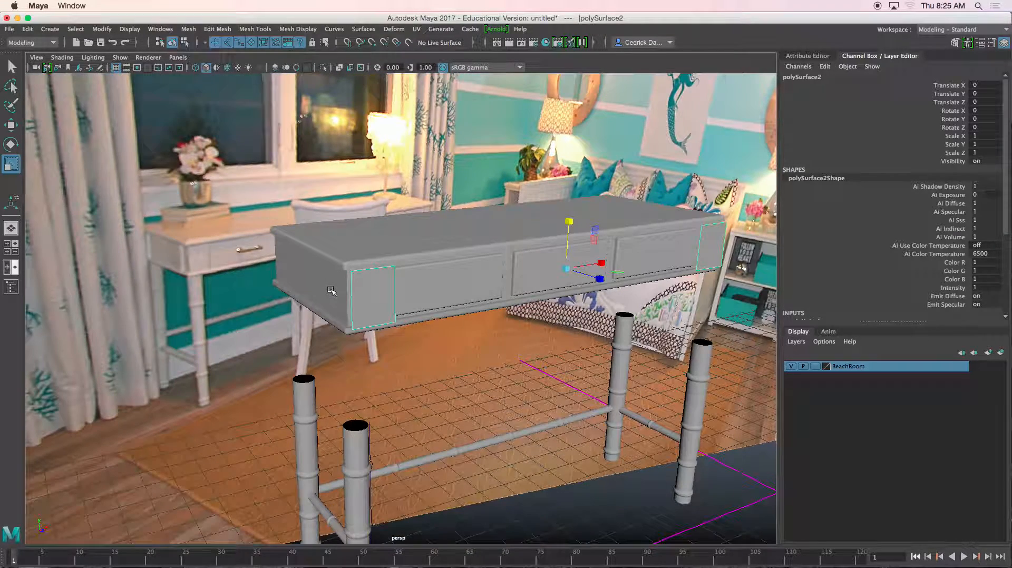
{"action": "key", "text": "ctrl+e"}
{"action": "left_click_drag", "start_coordinate": [390, 306], "coordinate": [378, 290]}
{"action": "right_click_drag", "start_coordinate": [386, 283], "coordinate": [387, 292]}
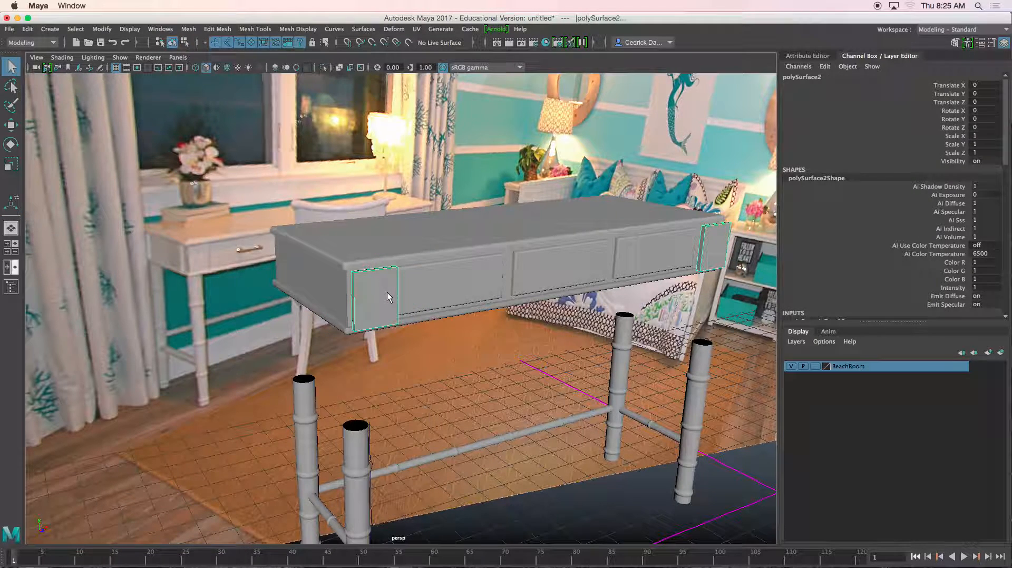
- Move the end panels back against the desktop box to a Translate Z of -0.324
{"action": "key", "text": "w"}
{"action": "left_click_drag", "start_coordinate": [601, 284], "coordinate": [604, 280]}
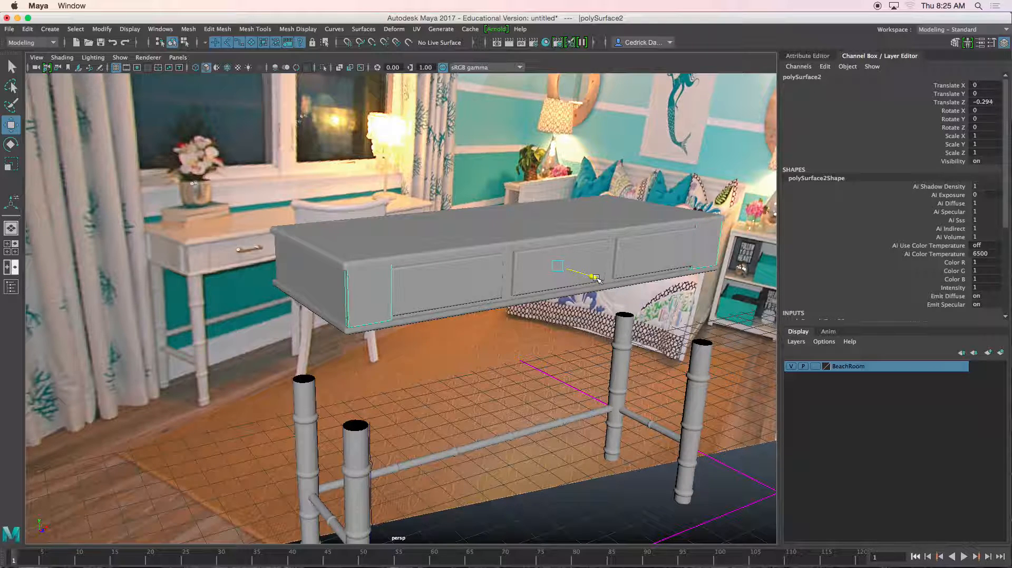
{"action": "left_click", "coordinate": [509, 346]}
- Show wireframe on the shaded models and bevel the end panels with the default fraction of 0.5
{"action": "left_click_drag", "start_coordinate": [509, 346], "coordinate": [296, 210], "text": "alt"}
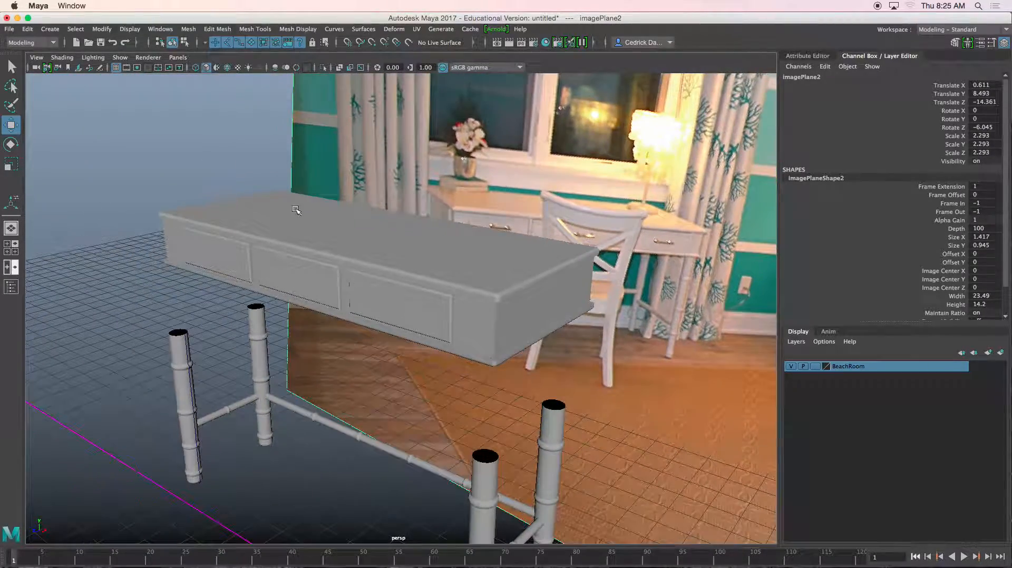
{"action": "left_click", "coordinate": [227, 67]}
{"action": "scroll", "coordinate": [233, 218], "scroll_direction": "up", "scroll_amount": 5}
{"action": "left_click_drag", "start_coordinate": [286, 236], "coordinate": [253, 229], "text": "alt"}
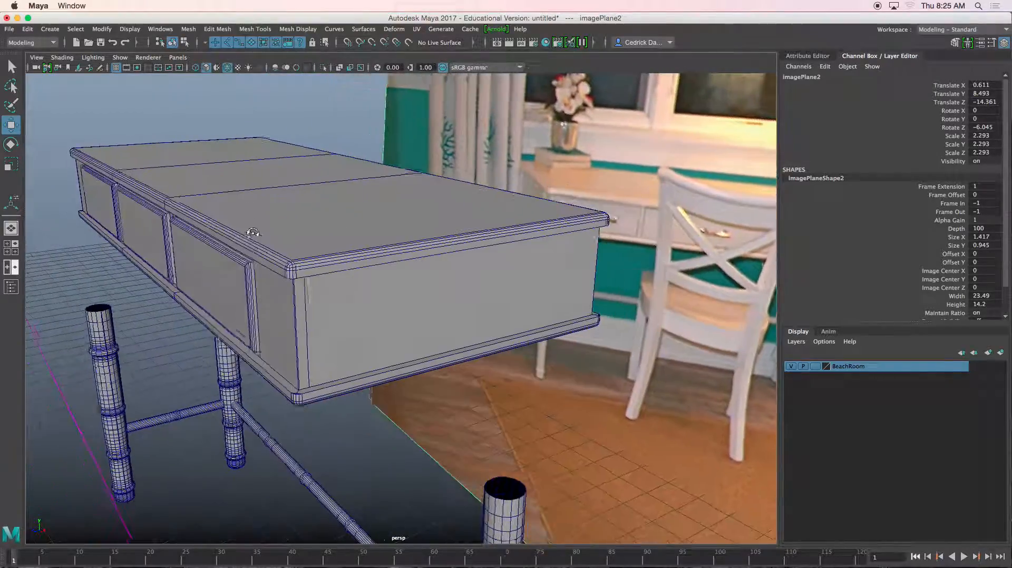
{"action": "left_click", "coordinate": [270, 296]}
{"action": "left_click_drag", "start_coordinate": [271, 316], "coordinate": [422, 300], "text": "alt"}
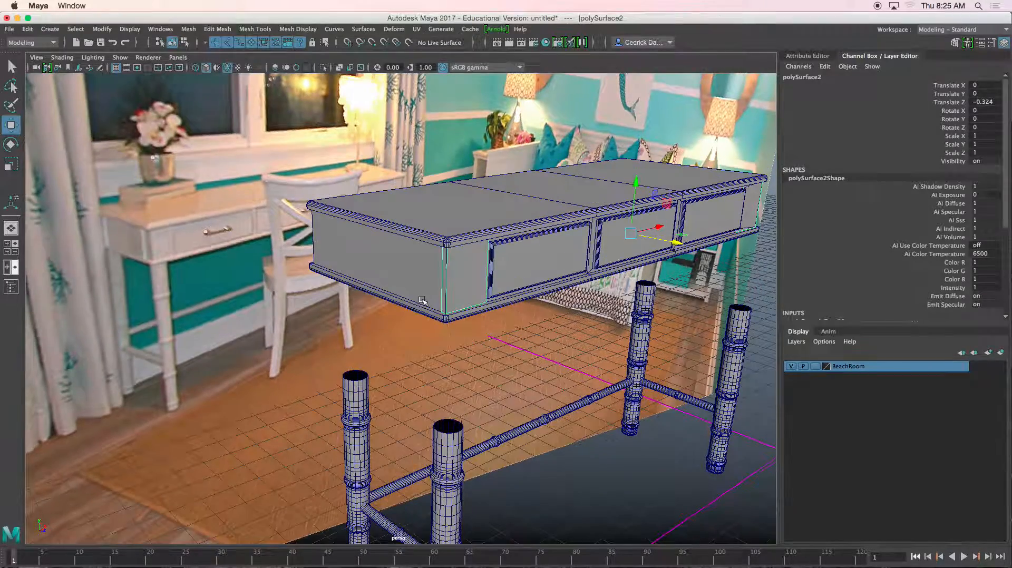
{"action": "left_click", "coordinate": [222, 30]}
{"action": "left_click", "coordinate": [226, 65]}
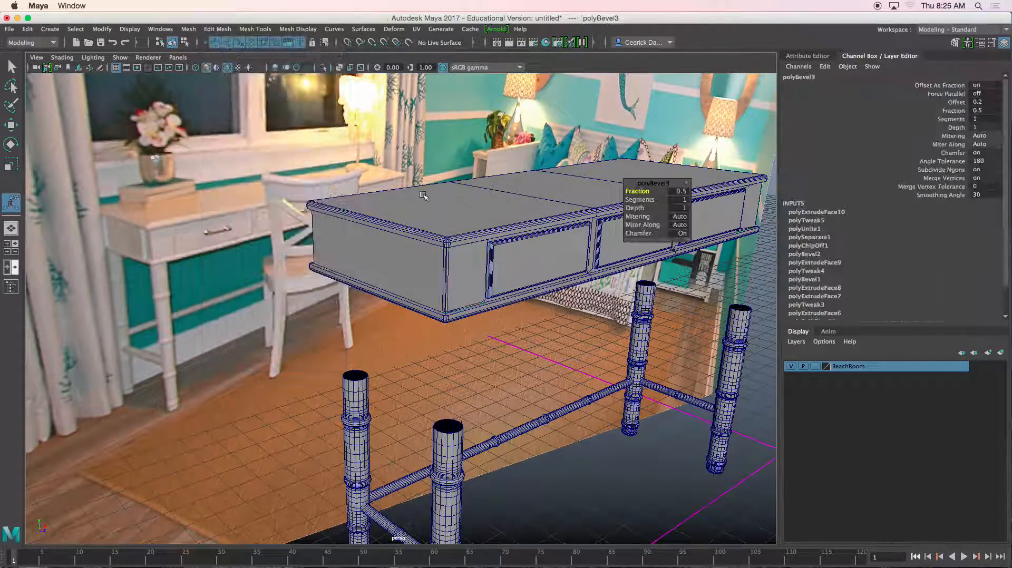
- Move the beveled end panels slightly along Z against the desktop's front corner
{"action": "middle_click_drag", "start_coordinate": [471, 242], "coordinate": [396, 254], "text": "alt"}
{"action": "scroll", "coordinate": [397, 255], "scroll_direction": "up", "scroll_amount": 5}
{"action": "left_click_drag", "start_coordinate": [349, 254], "coordinate": [424, 250], "text": "alt"}
{"action": "right_click_drag", "start_coordinate": [490, 227], "coordinate": [513, 220]}
{"action": "key", "text": "w"}
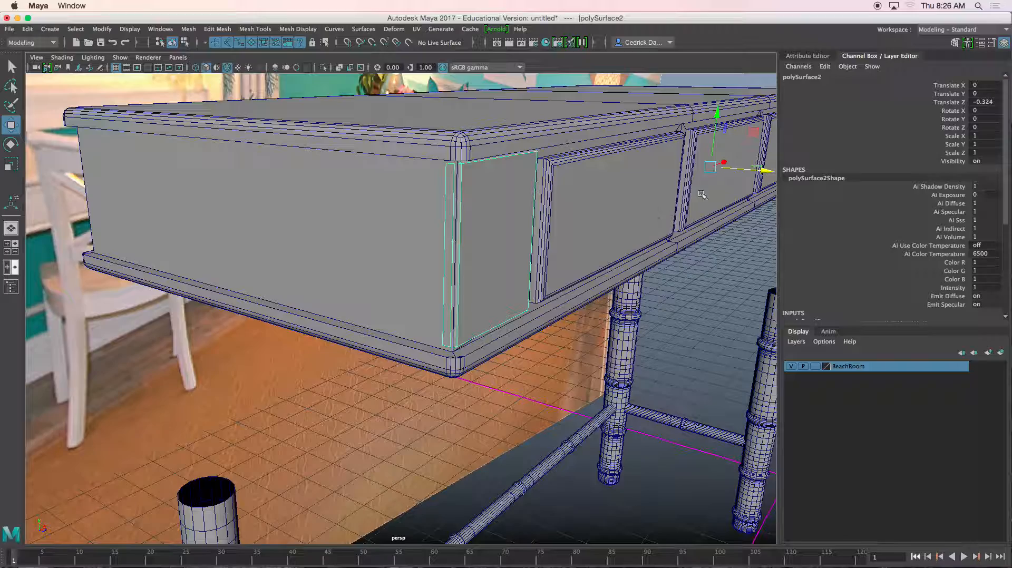
{"action": "left_click_drag", "start_coordinate": [737, 174], "coordinate": [743, 171]}
- Try to pull the front faces of both end panels outward along Z, isolating the panels for face selection
{"action": "right_click_drag", "start_coordinate": [743, 170], "coordinate": [506, 227], "text": "alt"}
{"action": "left_click_drag", "start_coordinate": [490, 226], "coordinate": [531, 211], "text": "alt"}
{"action": "scroll", "coordinate": [580, 215], "scroll_direction": "up", "scroll_amount": 4}
{"action": "scroll", "coordinate": [498, 244], "scroll_direction": "up", "scroll_amount": 3}
{"action": "key", "text": "ctrl+1"}
{"action": "right_click_drag", "start_coordinate": [616, 179], "coordinate": [614, 204]}
{"action": "left_click", "coordinate": [623, 168]}
{"action": "left_click_drag", "start_coordinate": [478, 170], "coordinate": [521, 173], "text": "alt"}
{"action": "left_click", "coordinate": [378, 171], "text": "shift"}
{"action": "mouse_move", "coordinate": [430, 176]}
{"action": "left_mouse_down", "text": "alt"}
{"action": "mouse_move", "coordinate": [398, 177]}
{"action": "mouse_move", "coordinate": [419, 193]}
{"action": "left_mouse_up", "text": "alt"}
{"action": "key", "text": "ctrl+1"}
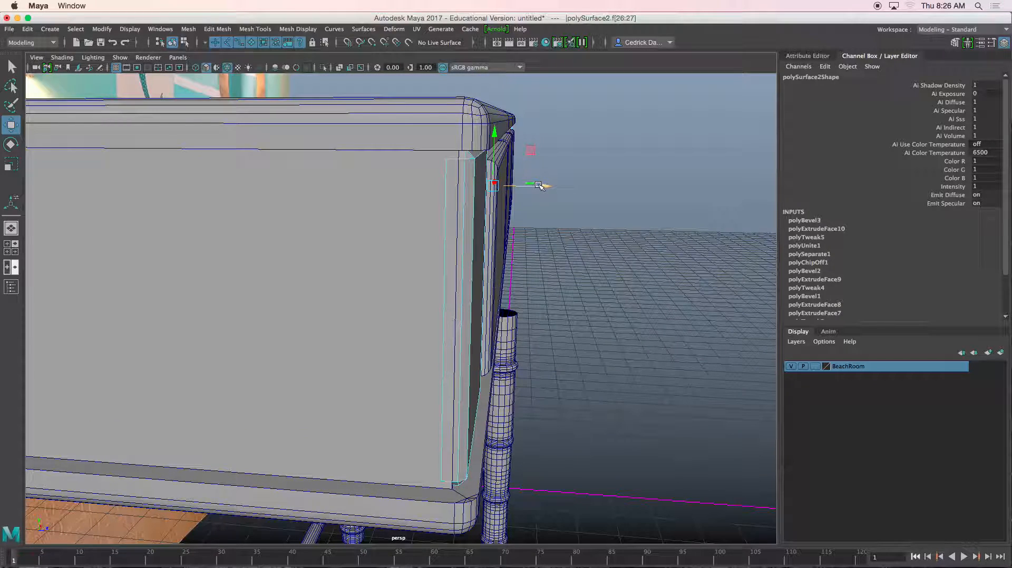
{"action": "left_click_drag", "start_coordinate": [552, 186], "coordinate": [555, 187]}
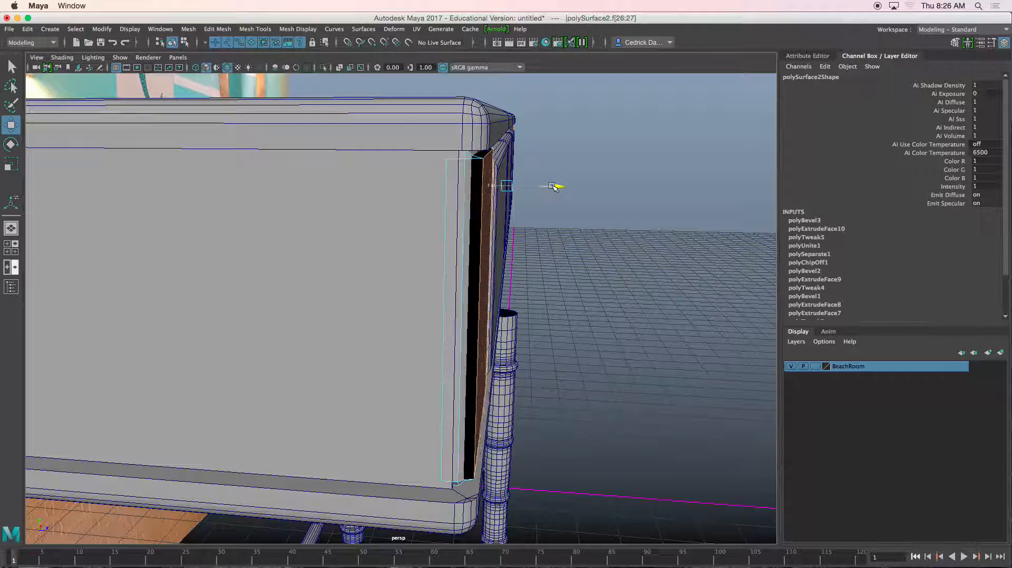
- Move the whole end-panel object forward to a Translate Z of -0.25 and deselect it
{"action": "right_click_drag", "start_coordinate": [462, 188], "coordinate": [485, 198]}
{"action": "left_click_drag", "start_coordinate": [526, 191], "coordinate": [529, 189]}
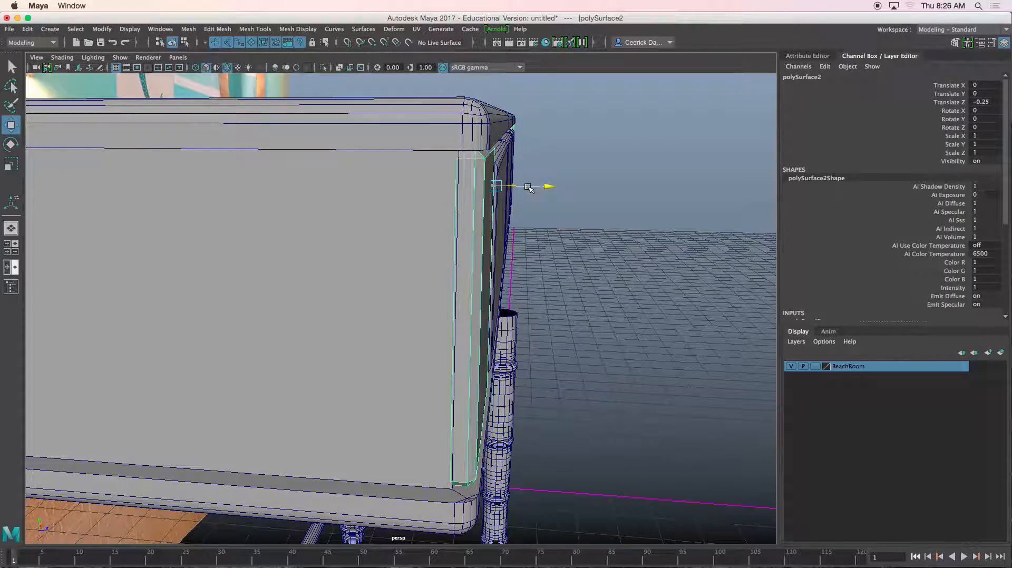
{"action": "left_click", "coordinate": [592, 186]}
- Select the desktop box together with its end panels and group them
{"action": "left_click_drag", "start_coordinate": [592, 186], "coordinate": [574, 219], "text": "alt"}
{"action": "scroll", "coordinate": [463, 187], "scroll_direction": "down", "scroll_amount": 10}
{"action": "left_click_drag", "start_coordinate": [612, 200], "coordinate": [339, 191], "text": "alt"}
{"action": "left_click_drag", "start_coordinate": [551, 282], "coordinate": [511, 289]}
{"action": "key", "text": "ctrl+g"}
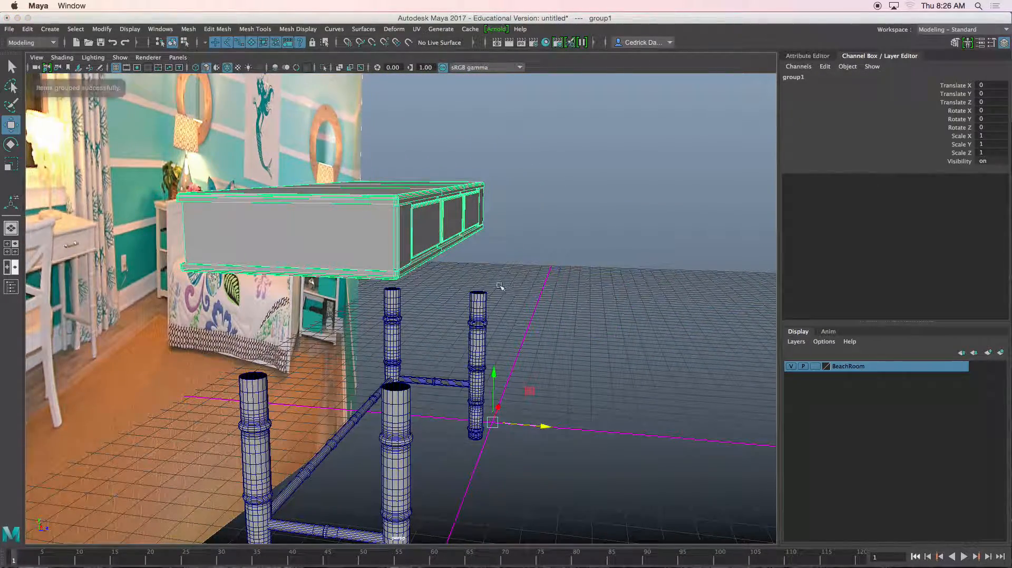
- Center the desktop group's pivot and move it onto the legs, to Translate Y -2.1 and Translate Z 0.674
{"action": "left_click", "coordinate": [102, 29]}
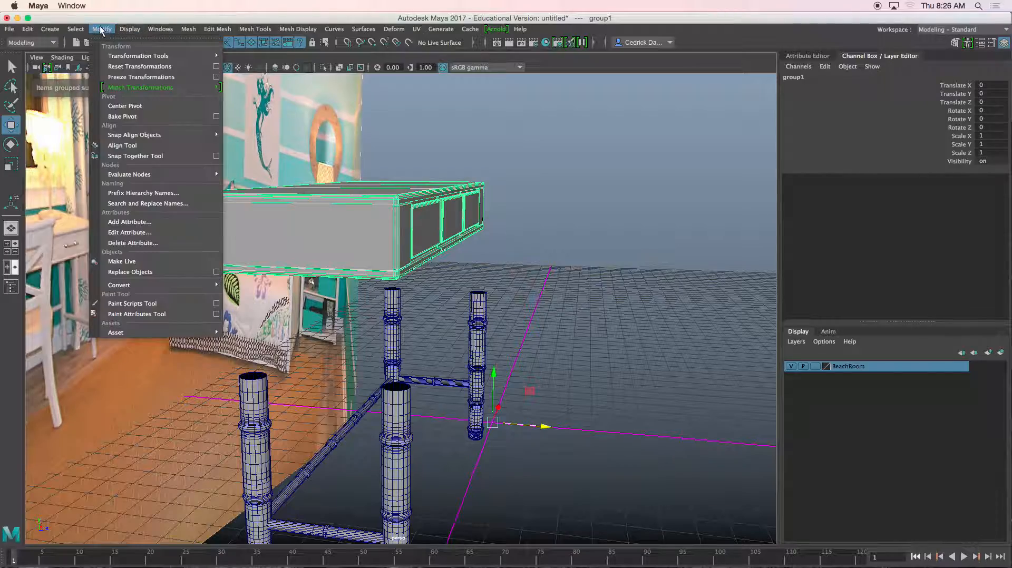
{"action": "left_click", "coordinate": [131, 104]}
{"action": "left_click_drag", "start_coordinate": [266, 158], "coordinate": [339, 257], "text": "alt"}
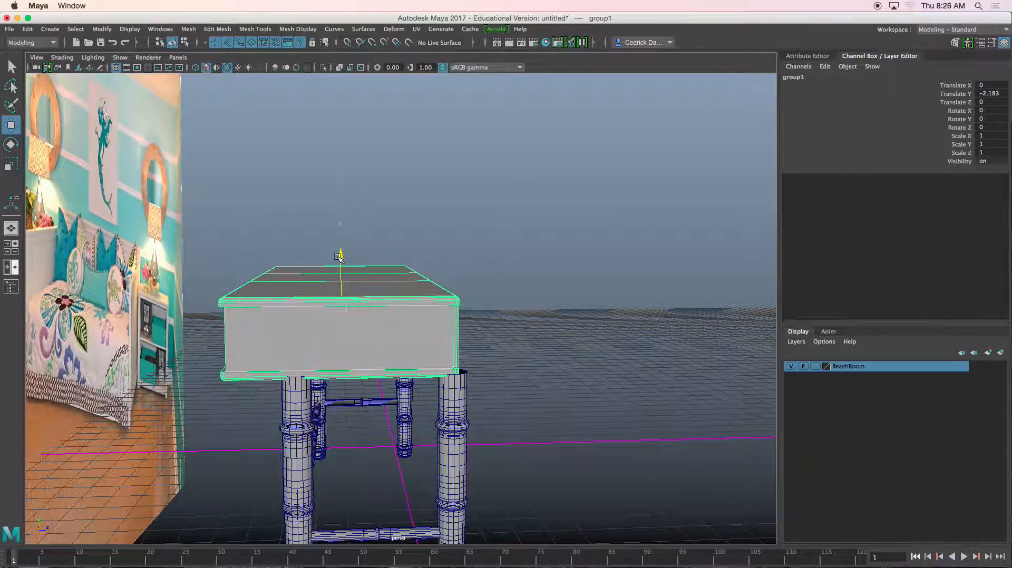
{"action": "left_click_drag", "start_coordinate": [368, 297], "coordinate": [403, 303]}
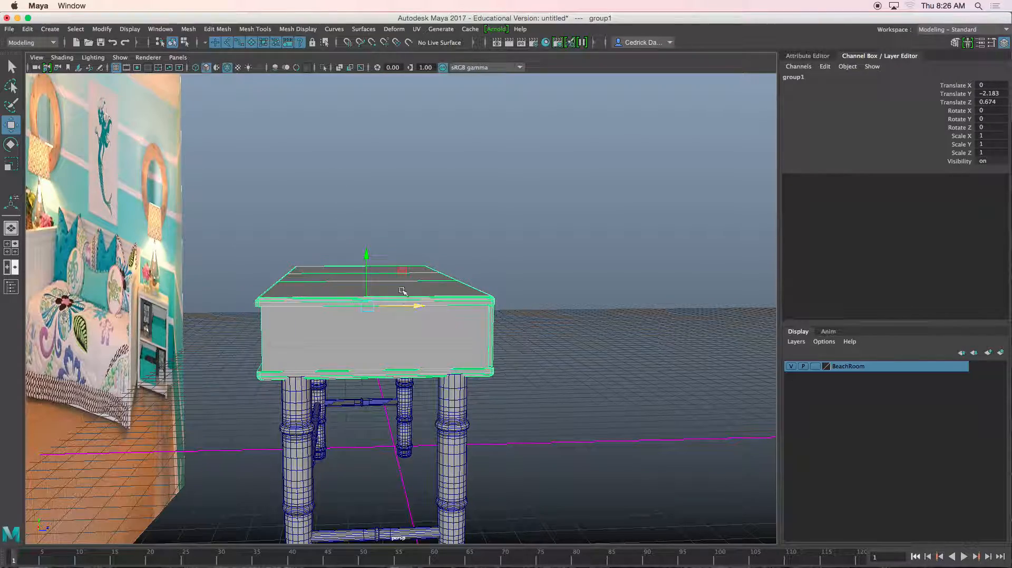
{"action": "left_click_drag", "start_coordinate": [370, 258], "coordinate": [265, 264]}
{"action": "middle_click_drag", "start_coordinate": [264, 264], "coordinate": [238, 258], "text": "alt"}
- Show all objects in the front view and raise the desktop group to Translate Y -2.078, aligning it with the leg tops
{"action": "key", "text": "space"}
{"action": "key", "text": "space"}
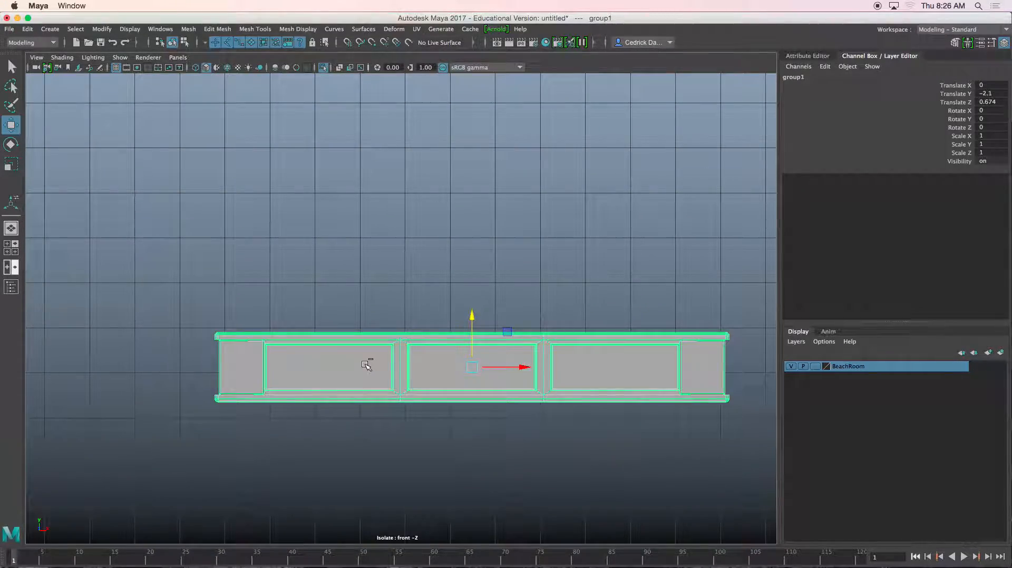
{"action": "key", "text": "ctrl+1"}
{"action": "scroll", "coordinate": [373, 373], "scroll_direction": "down", "scroll_amount": 3}
{"action": "middle_click_drag", "start_coordinate": [372, 372], "coordinate": [354, 319], "text": "alt"}
{"action": "scroll", "coordinate": [403, 318], "scroll_direction": "up", "scroll_amount": 2}
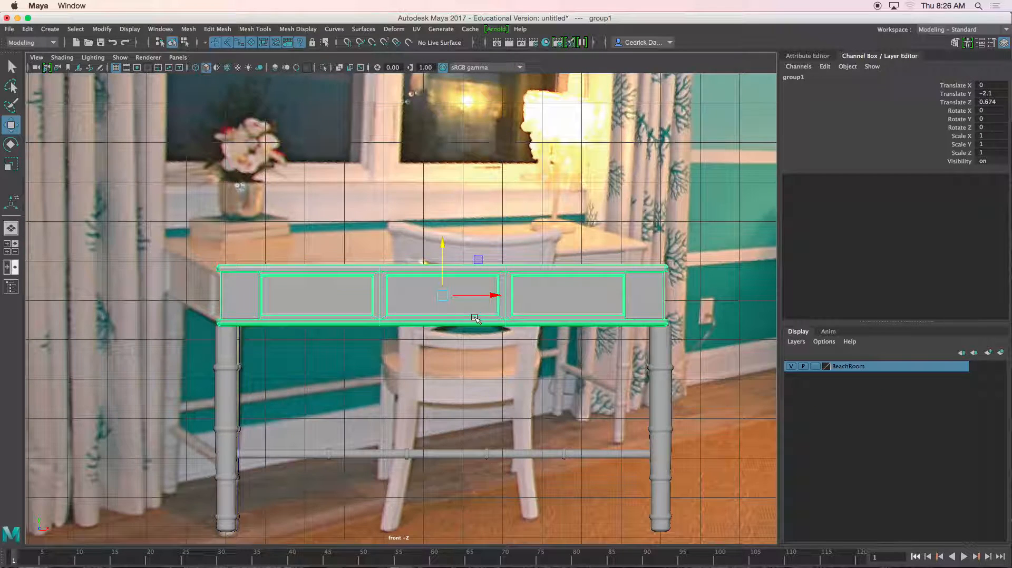
{"action": "middle_click_drag", "start_coordinate": [474, 318], "coordinate": [473, 291], "text": "alt"}
{"action": "scroll", "coordinate": [497, 273], "scroll_direction": "up", "scroll_amount": 2}
{"action": "left_click_drag", "start_coordinate": [447, 211], "coordinate": [446, 209]}
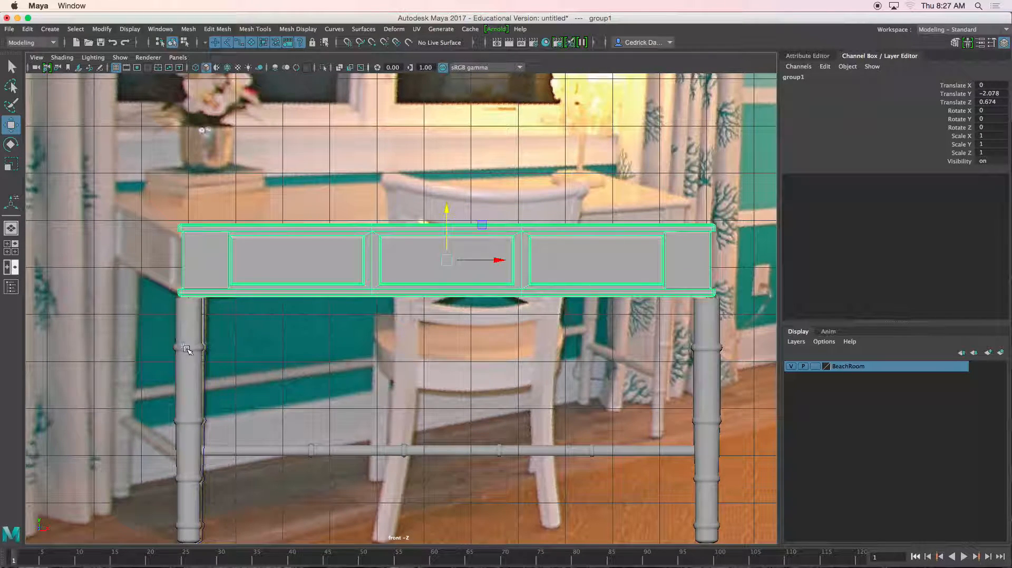
{"action": "left_click", "coordinate": [186, 349]}
{"action": "left_click_drag", "start_coordinate": [241, 421], "coordinate": [259, 423]}
{"action": "key", "text": "super+z"}
- Select the two legs and crossbar at the desk's -X end and move them inward, bringing the crossbar to Translate X -15.731
{"action": "key", "text": "space"}
{"action": "key", "text": "space"}
{"action": "left_click_drag", "start_coordinate": [493, 258], "coordinate": [399, 274], "text": "alt"}
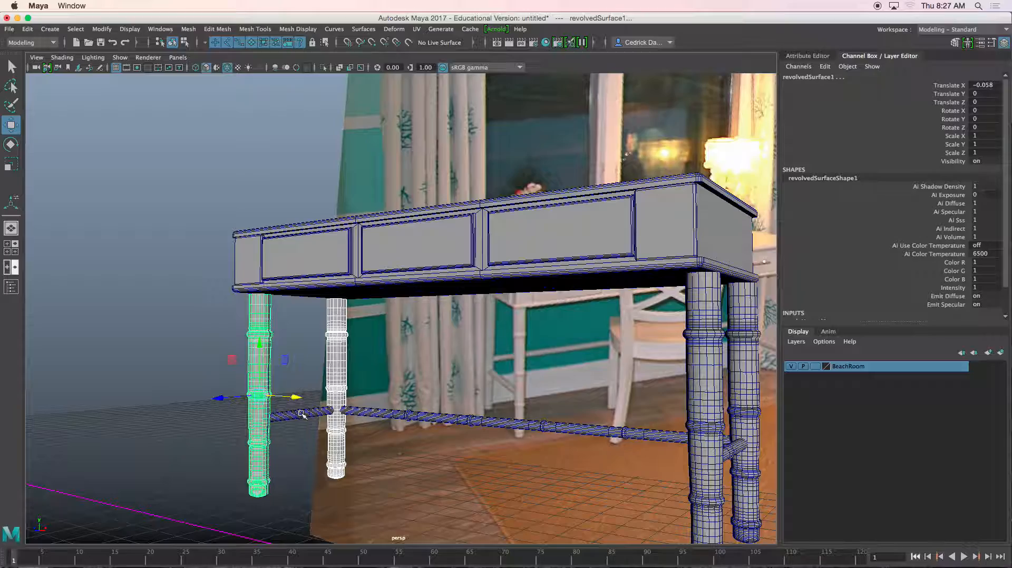
{"action": "left_click", "coordinate": [302, 415]}
{"action": "left_click_drag", "start_coordinate": [302, 414], "coordinate": [263, 422], "text": "alt"}
{"action": "key", "text": "space"}
{"action": "key", "text": "space"}
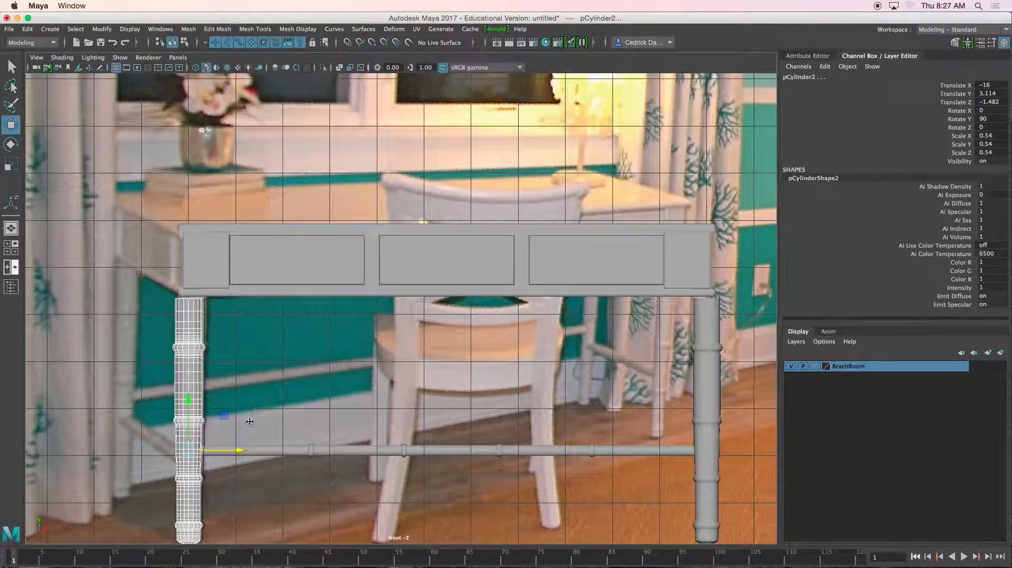
{"action": "middle_click_drag", "start_coordinate": [250, 423], "coordinate": [278, 364], "text": "alt"}
{"action": "left_click_drag", "start_coordinate": [278, 375], "coordinate": [329, 376]}
- Select the crossbar and both legs at the opposite end and move them inward, bringing the front leg to Translate X 10.629
{"action": "middle_click_drag", "start_coordinate": [594, 361], "coordinate": [500, 361], "text": "alt"}
{"action": "left_click", "coordinate": [651, 343]}
{"action": "key", "text": "space"}
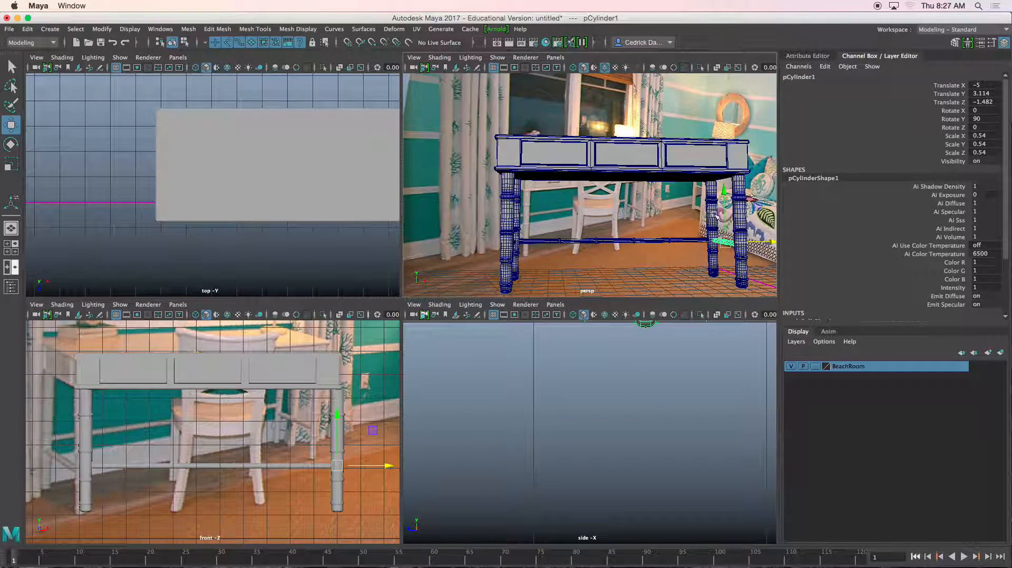
{"action": "left_click", "coordinate": [715, 216]}
{"action": "left_click", "coordinate": [747, 211]}
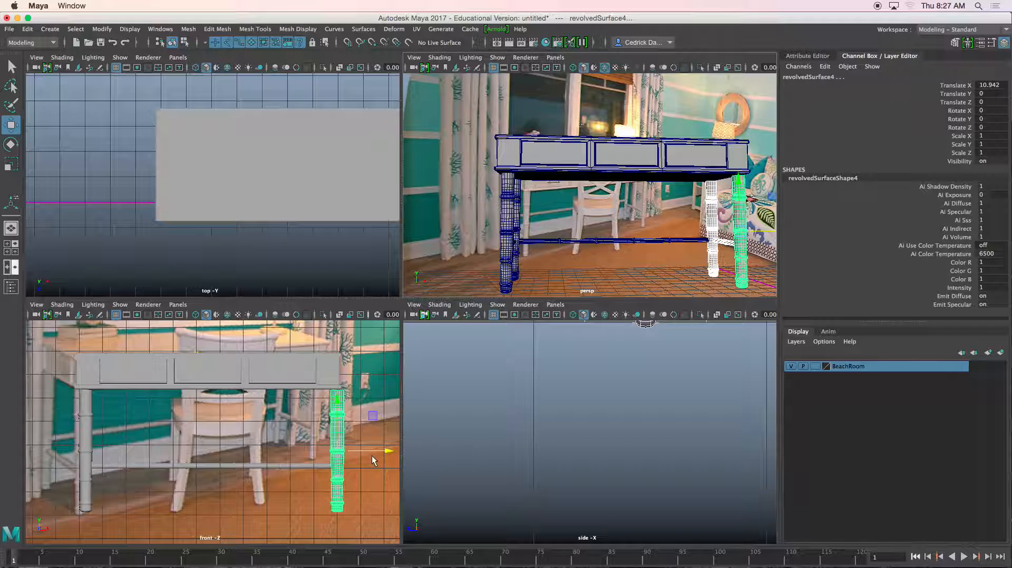
{"action": "key", "text": "space"}
{"action": "left_click_drag", "start_coordinate": [670, 347], "coordinate": [656, 349]}
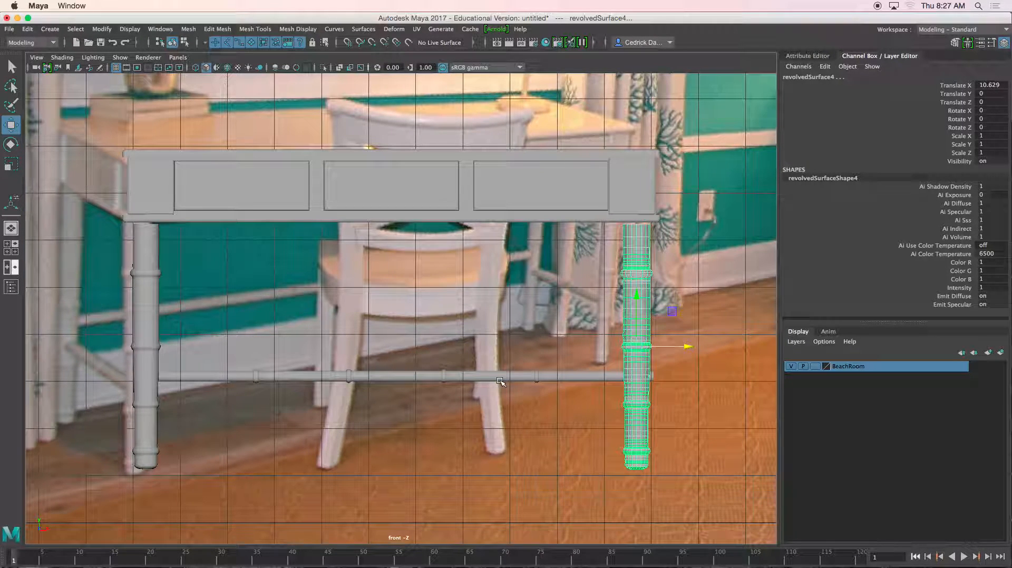
- Select all legs and crossbars and raise them slightly against the desktop, bringing the end crossbar to Translate Y 3.159
{"action": "left_click_drag", "start_coordinate": [255, 381], "coordinate": [716, 446]}
{"action": "left_click_drag", "start_coordinate": [146, 328], "coordinate": [148, 326]}
{"action": "key", "text": "space"}
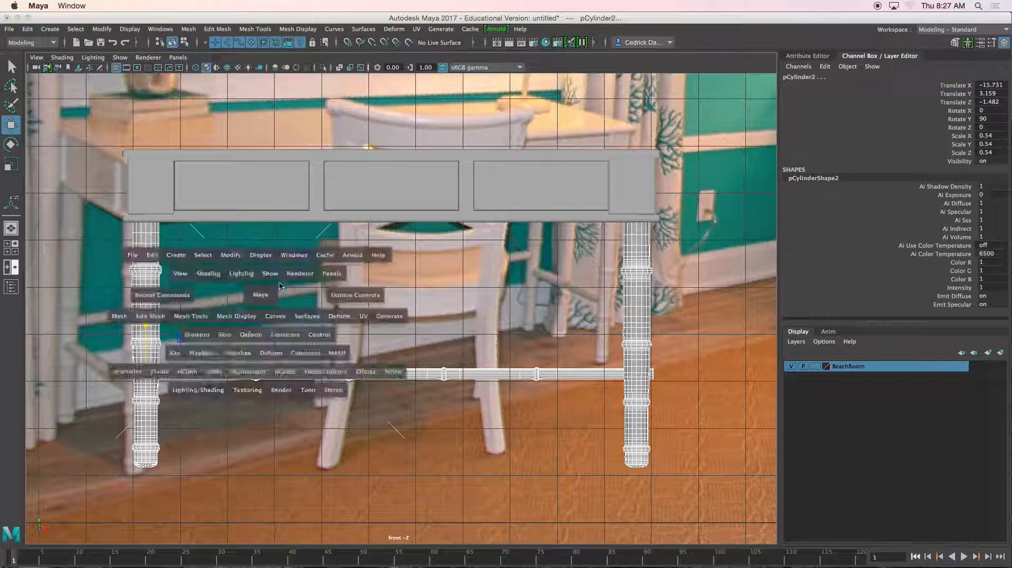
{"action": "key", "text": "space"}
- Select the entire desk in the perspective view and delete its construction history
{"action": "left_click_drag", "start_coordinate": [548, 253], "coordinate": [361, 243], "text": "alt"}
{"action": "left_click_drag", "start_coordinate": [289, 196], "coordinate": [525, 493]}
{"action": "left_click_drag", "start_coordinate": [526, 494], "coordinate": [527, 483], "text": "alt"}
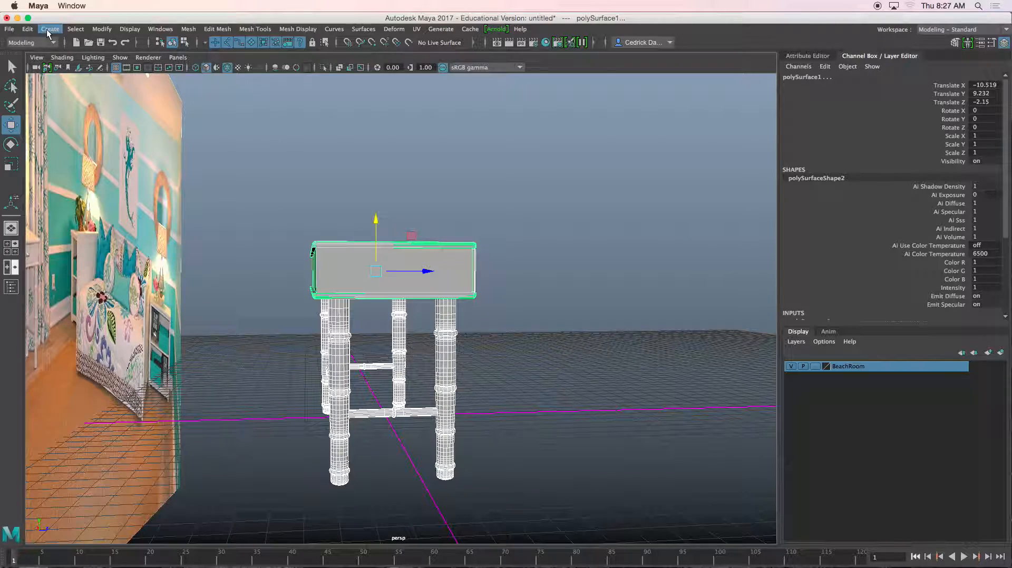
{"action": "left_click", "coordinate": [27, 29]}
{"action": "mouse_move", "coordinate": [132, 153]}
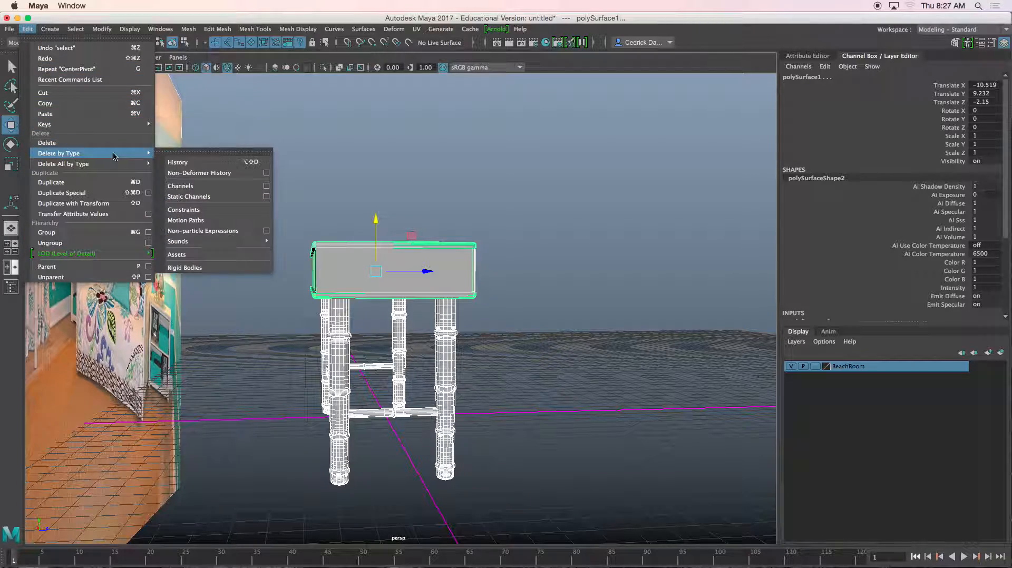
{"action": "left_click", "coordinate": [196, 164]}
{"action": "mouse_move", "coordinate": [371, 266]}
{"action": "left_mouse_down", "text": "alt"}
{"action": "mouse_move", "coordinate": [379, 268]}
{"action": "mouse_move", "coordinate": [366, 270]}
{"action": "left_mouse_up", "text": "alt"}
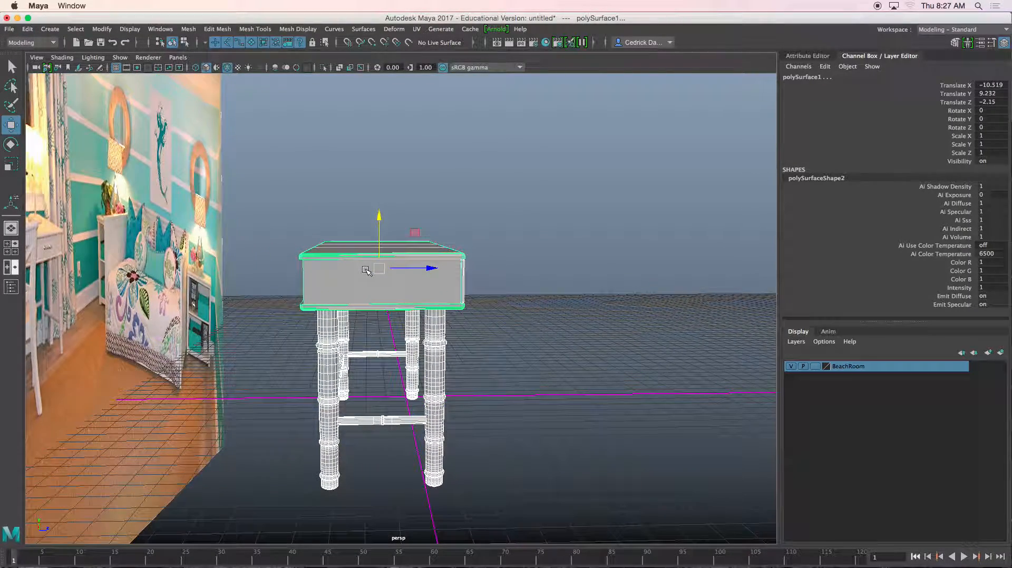
{"action": "key", "text": "ctrl+g"}
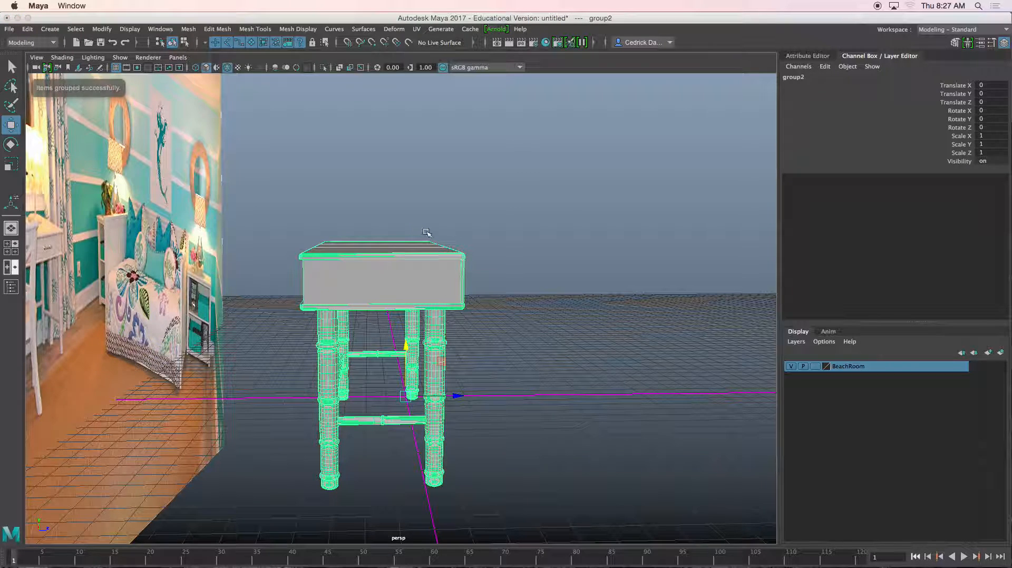
{"action": "left_click", "coordinate": [97, 31]}
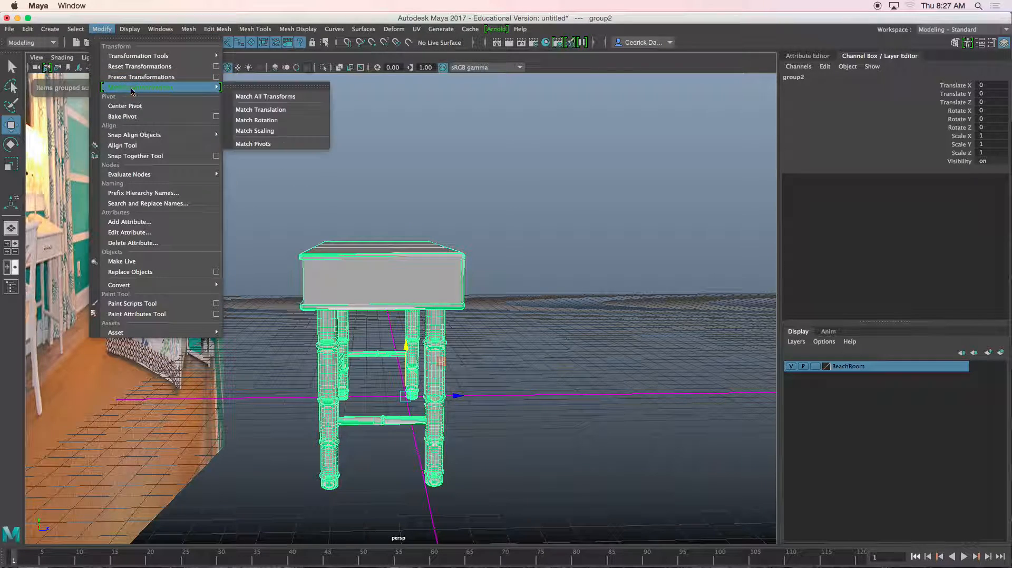
{"action": "left_click", "coordinate": [292, 189]}
- Find the leftover item around the desk legs in wireframe display, delete it and return to shaded display
{"action": "left_click_drag", "start_coordinate": [350, 230], "coordinate": [314, 352], "text": "alt"}
{"action": "left_click", "coordinate": [414, 333]}
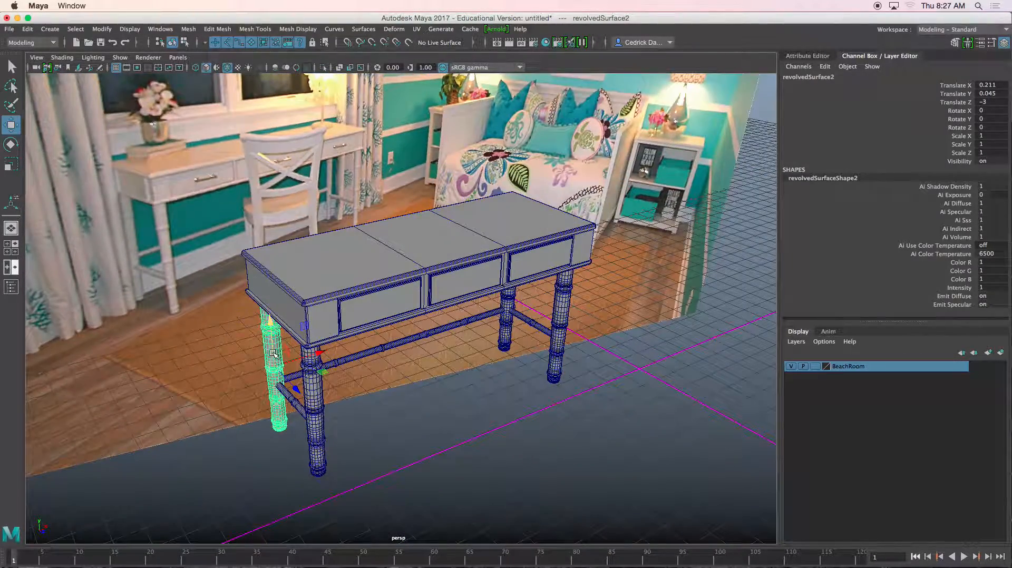
{"action": "left_click", "coordinate": [288, 421]}
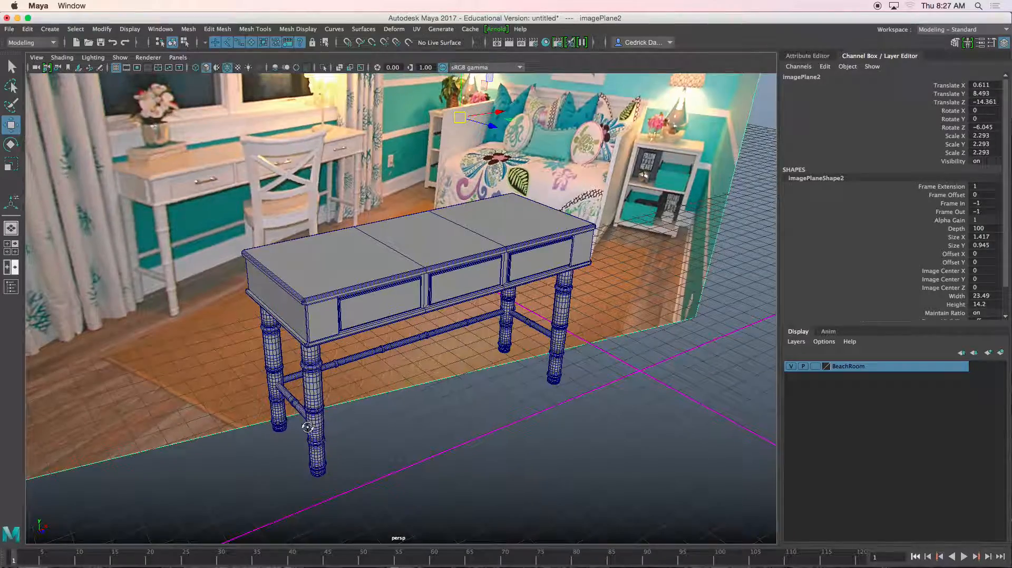
{"action": "left_click", "coordinate": [322, 444]}
{"action": "left_click", "coordinate": [329, 447]}
{"action": "left_click", "coordinate": [322, 451]}
{"action": "left_click", "coordinate": [304, 454]}
{"action": "left_click_drag", "start_coordinate": [361, 473], "coordinate": [304, 464], "text": "alt"}
{"action": "right_click_drag", "start_coordinate": [303, 464], "coordinate": [387, 424], "text": "alt"}
{"action": "key", "text": "4"}
{"action": "mouse_move", "coordinate": [389, 425]}
{"action": "left_mouse_down", "text": "alt"}
{"action": "mouse_move", "coordinate": [506, 429]}
{"action": "mouse_move", "coordinate": [304, 231]}
{"action": "left_mouse_up", "text": "alt"}
{"action": "key", "text": "Delete"}
{"action": "key", "text": "5"}
- Select the whole desk, group its parts and center the group's pivot
{"action": "left_click_drag", "start_coordinate": [354, 266], "coordinate": [399, 374]}
{"action": "key", "text": "ctrl+g"}
{"action": "left_click", "coordinate": [101, 29]}
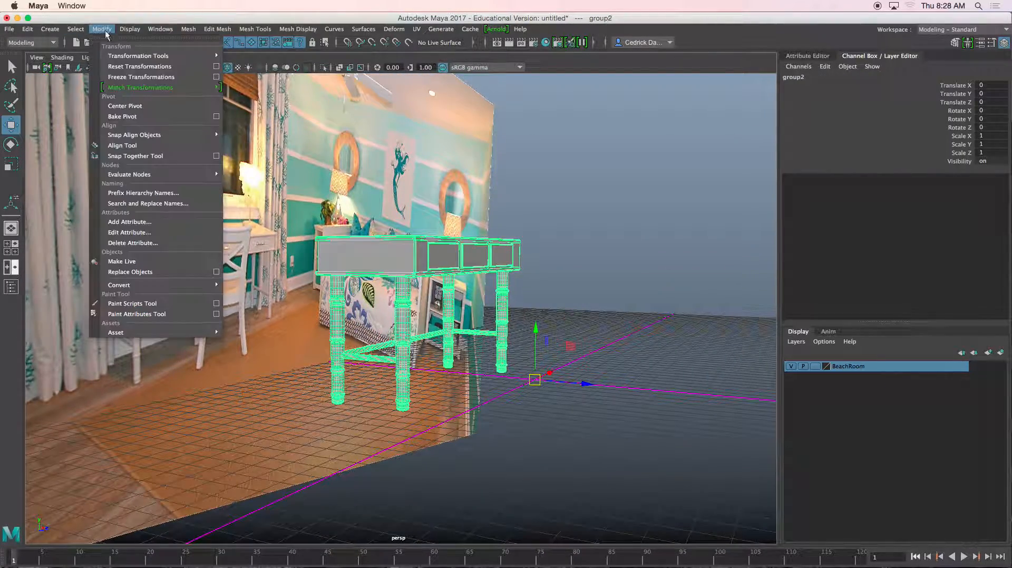
{"action": "left_click", "coordinate": [124, 105]}
- Lower the desk group's pivot to the base of the legs in the front view and scale the group uniformly to 0.962
{"action": "left_click_drag", "start_coordinate": [124, 104], "coordinate": [226, 210], "text": "alt"}
{"action": "key", "text": "space"}
{"action": "key", "text": "space"}
{"action": "middle_click_drag", "start_coordinate": [272, 401], "coordinate": [362, 343], "text": "alt"}
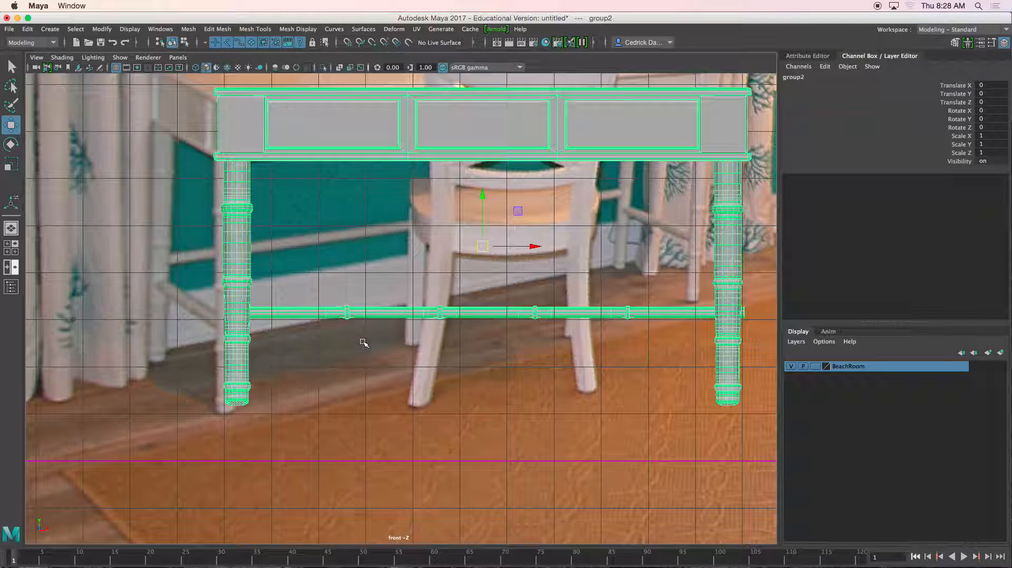
{"action": "left_click_drag", "start_coordinate": [484, 192], "coordinate": [474, 343]}
{"action": "key", "text": "r"}
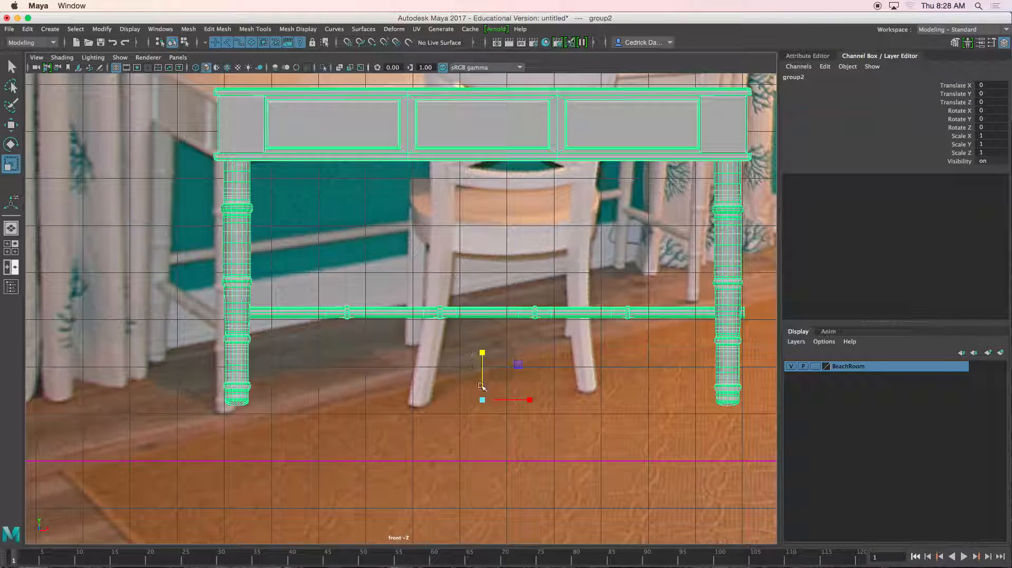
{"action": "mouse_move", "coordinate": [482, 400]}
{"action": "left_mouse_down"}
{"action": "mouse_move", "coordinate": [536, 401]}
{"action": "mouse_move", "coordinate": [316, 402]}
{"action": "mouse_move", "coordinate": [534, 401]}
{"action": "mouse_move", "coordinate": [384, 403]}
{"action": "mouse_move", "coordinate": [466, 398]}
{"action": "left_mouse_up"}
{"action": "middle_click_drag", "start_coordinate": [468, 315], "coordinate": [419, 380], "text": "alt"}
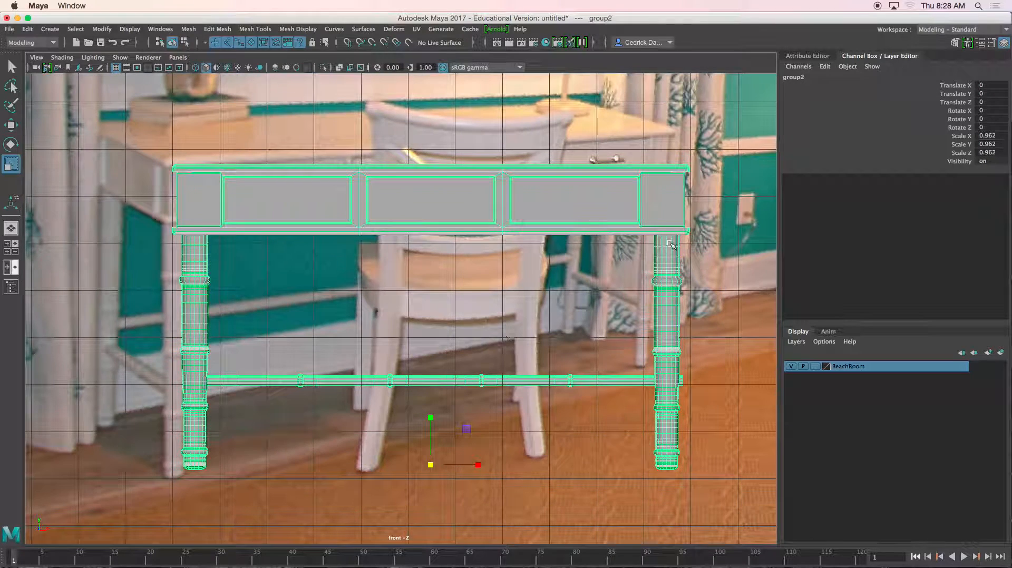
- Rename the desk group as StudyTable
{"action": "double_click", "coordinate": [805, 77]}
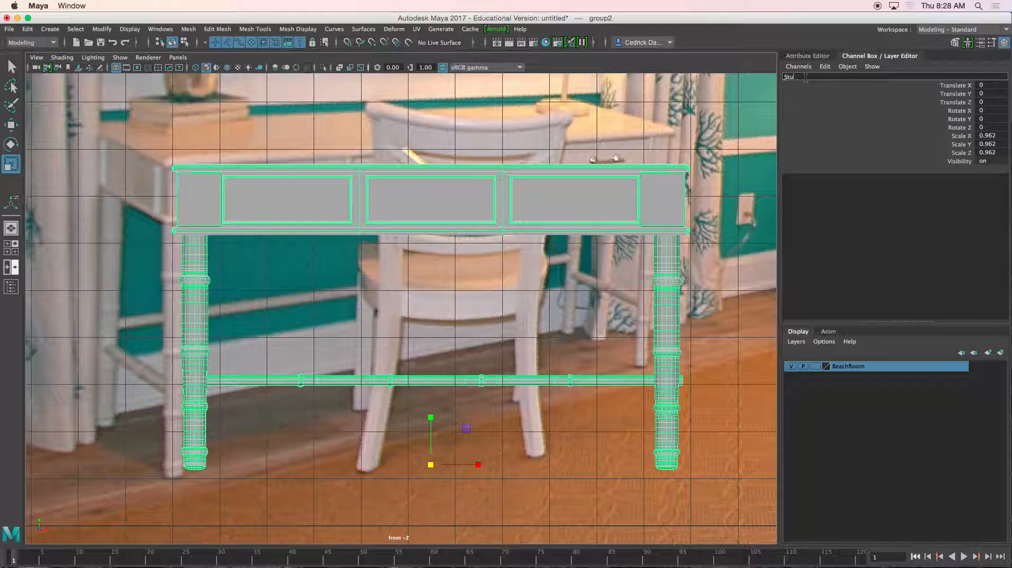
{"action": "type", "text": "e"}
{"action": "key", "text": "Return"}
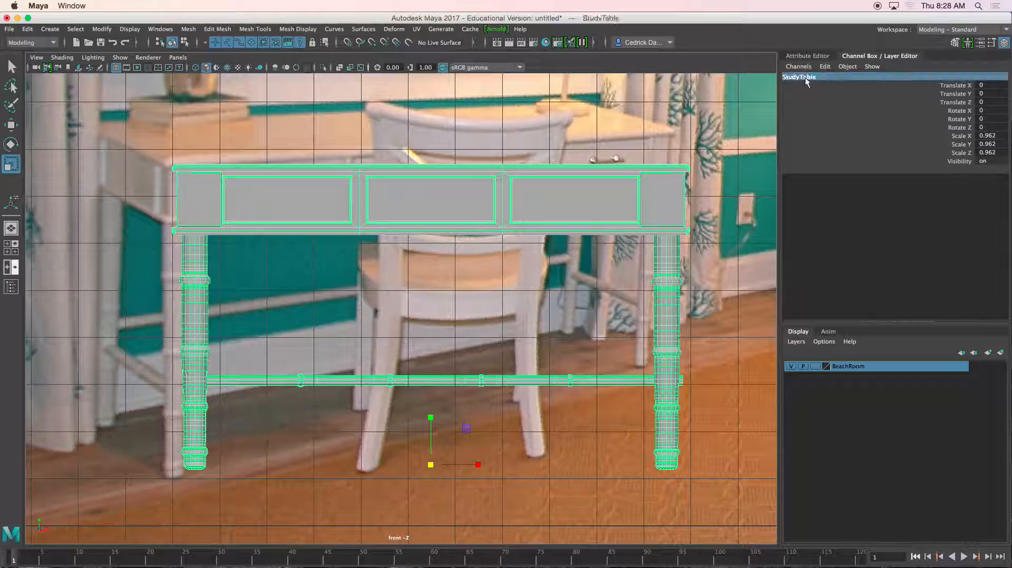
- Examine the desktop and drawer fronts up close alongside the reference desk's drawer handles
{"action": "right_click_drag", "start_coordinate": [601, 241], "coordinate": [466, 250], "text": "alt"}
{"action": "middle_click_drag", "start_coordinate": [466, 249], "coordinate": [499, 280], "text": "alt"}
{"action": "right_click_drag", "start_coordinate": [499, 280], "coordinate": [558, 287], "text": "alt"}
{"action": "left_click", "coordinate": [381, 268]}
{"action": "key", "text": "f"}
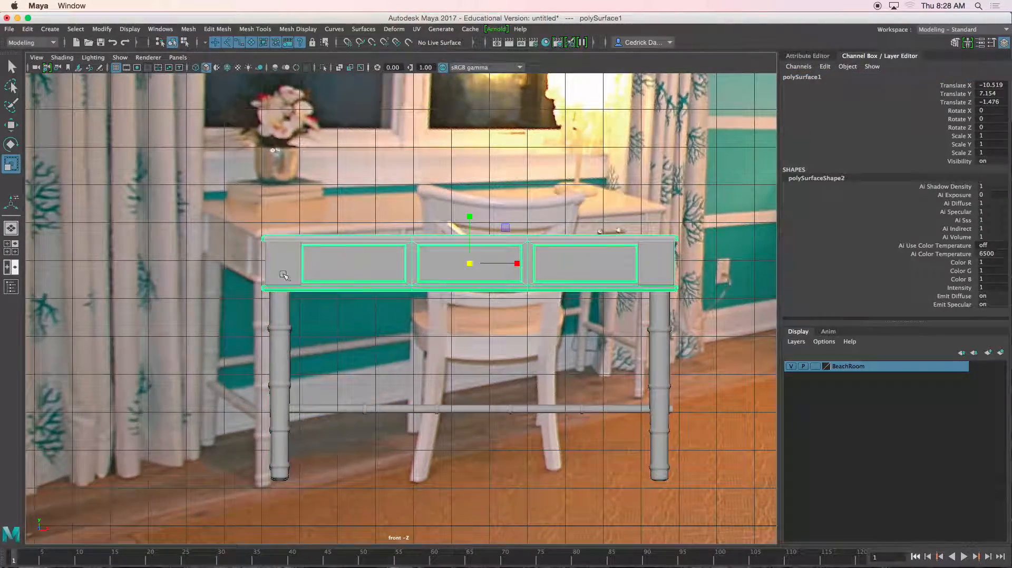
{"action": "key", "text": "space"}
{"action": "key", "text": "space"}
{"action": "left_click_drag", "start_coordinate": [529, 188], "coordinate": [501, 266], "text": "alt"}
{"action": "right_click_drag", "start_coordinate": [500, 266], "coordinate": [485, 273], "text": "alt"}
{"action": "middle_click_drag", "start_coordinate": [483, 219], "coordinate": [481, 273], "text": "alt"}
{"action": "left_click_drag", "start_coordinate": [481, 273], "coordinate": [475, 257], "text": "alt"}
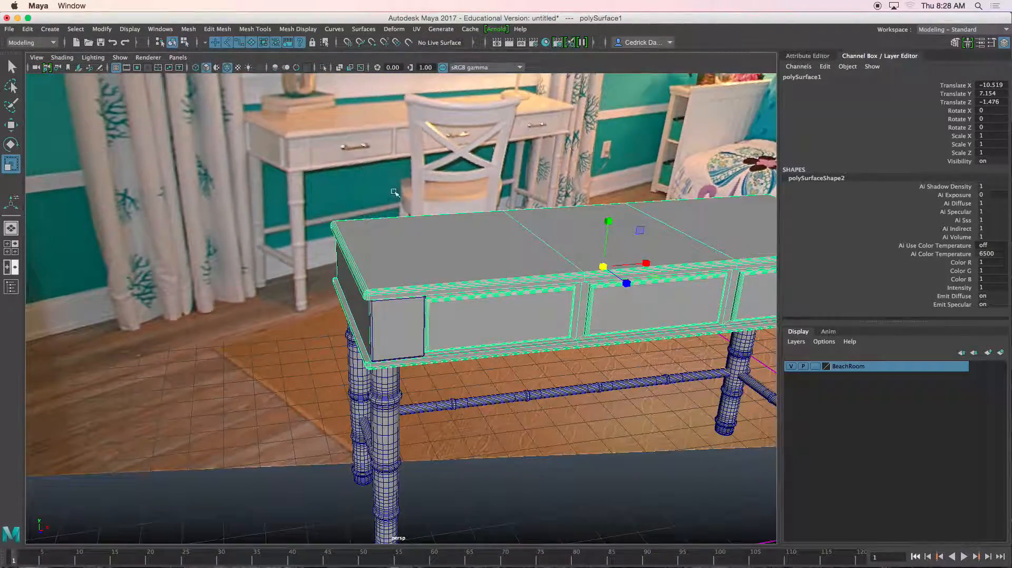
{"action": "left_click_drag", "start_coordinate": [394, 192], "coordinate": [327, 188], "text": "alt"}
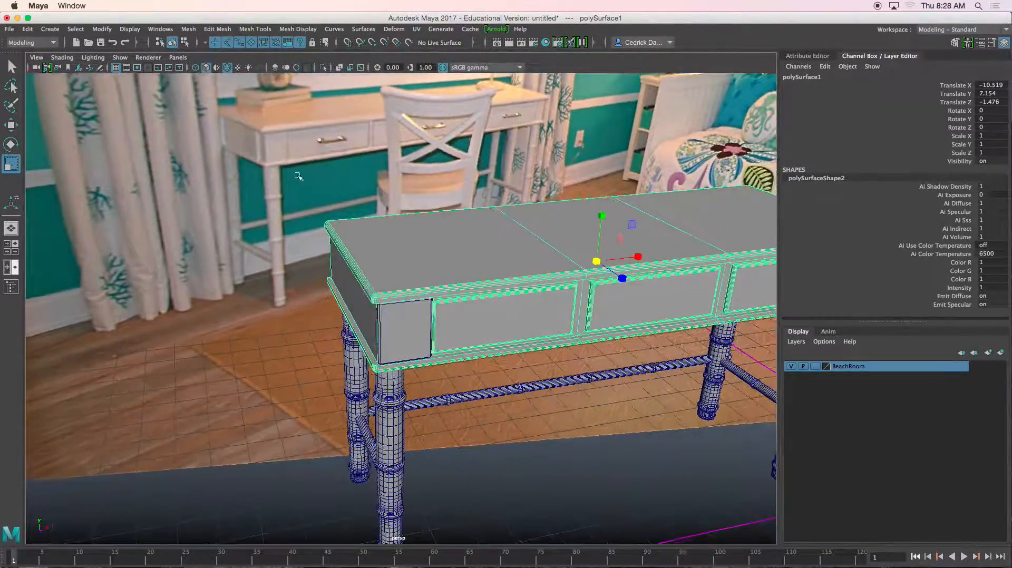
- Draw a small wavy five-point EP curve in the top view, just in front of the desktop's front edge
{"action": "left_click", "coordinate": [51, 29]}
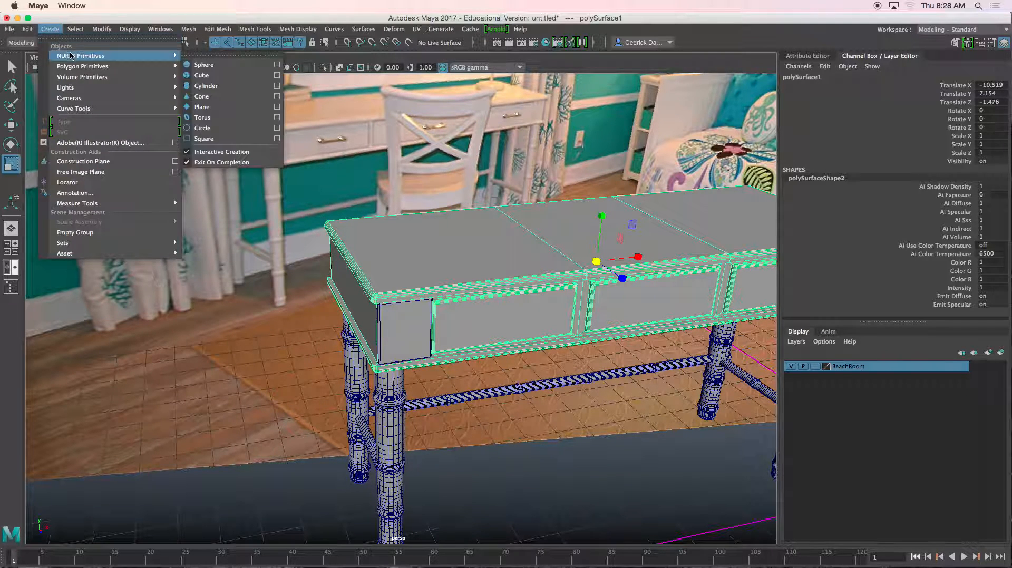
{"action": "mouse_move", "coordinate": [82, 108]}
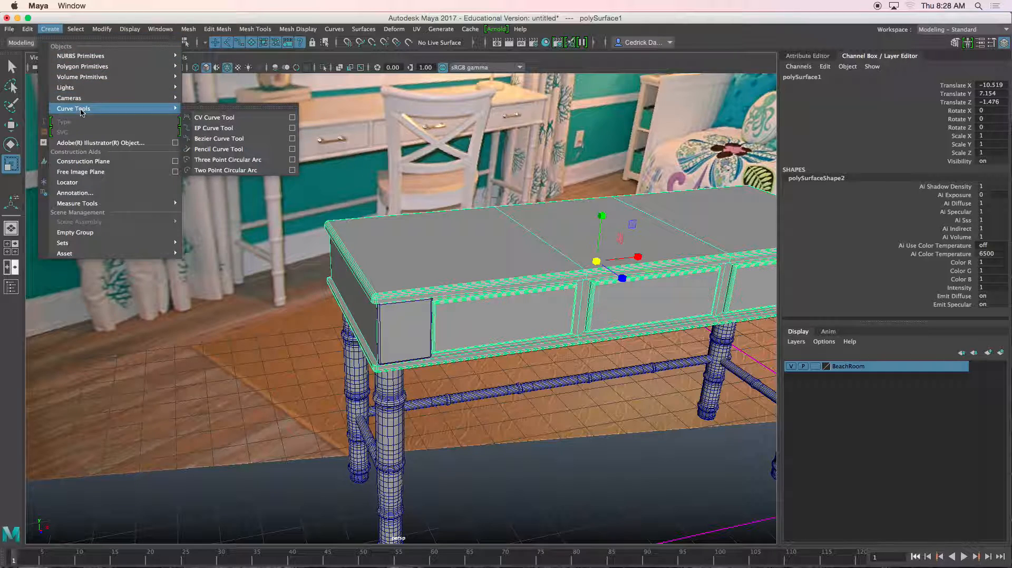
{"action": "left_click", "coordinate": [213, 128]}
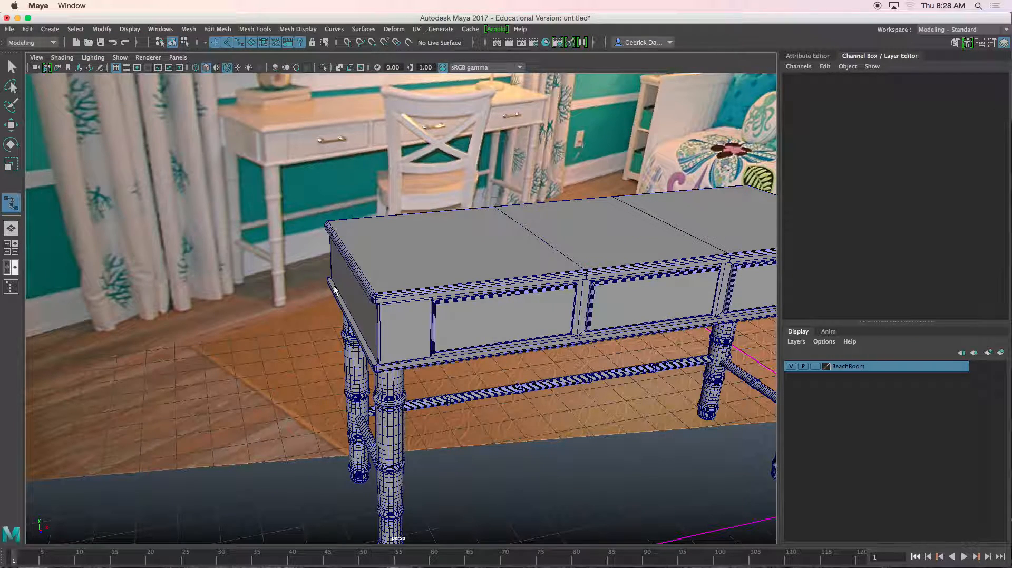
{"action": "key", "text": "space"}
{"action": "key", "text": "space"}
{"action": "middle_click_drag", "start_coordinate": [316, 312], "coordinate": [282, 241], "text": "alt"}
{"action": "right_click_drag", "start_coordinate": [282, 242], "coordinate": [331, 248], "text": "alt"}
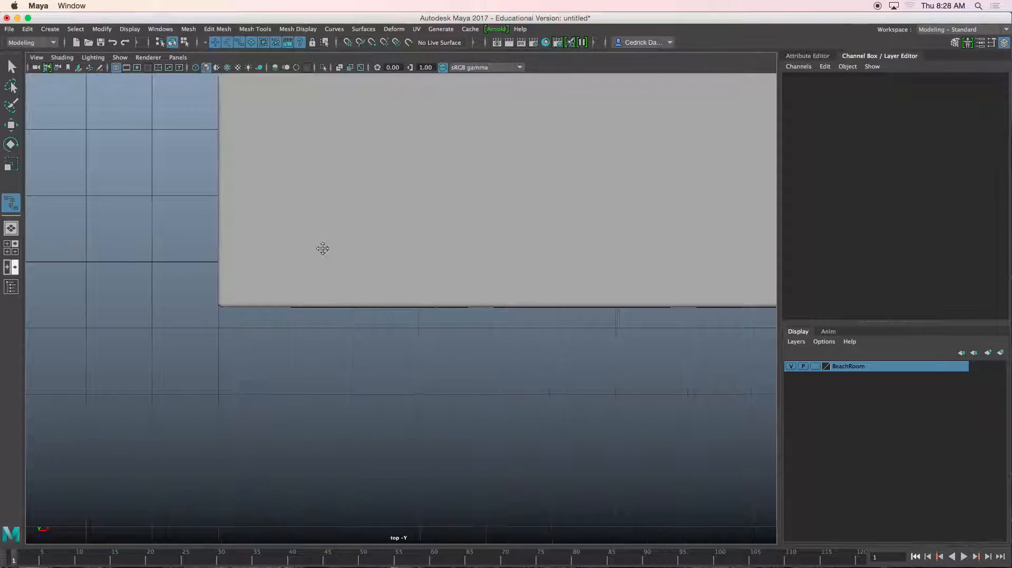
{"action": "middle_click_drag", "start_coordinate": [331, 249], "coordinate": [291, 246], "text": "alt"}
{"action": "scroll", "coordinate": [318, 303], "scroll_direction": "up", "scroll_amount": 3}
{"action": "middle_click_drag", "start_coordinate": [317, 321], "coordinate": [366, 280], "text": "alt"}
{"action": "scroll", "coordinate": [365, 280], "scroll_direction": "up", "scroll_amount": 5}
{"action": "middle_click_drag", "start_coordinate": [343, 235], "coordinate": [398, 256], "text": "alt"}
{"action": "scroll", "coordinate": [248, 250], "scroll_direction": "up", "scroll_amount": 2}
{"action": "middle_click_drag", "start_coordinate": [249, 249], "coordinate": [330, 244], "text": "alt"}
{"action": "scroll", "coordinate": [332, 240], "scroll_direction": "up", "scroll_amount": 1}
{"action": "left_click", "coordinate": [314, 211]}
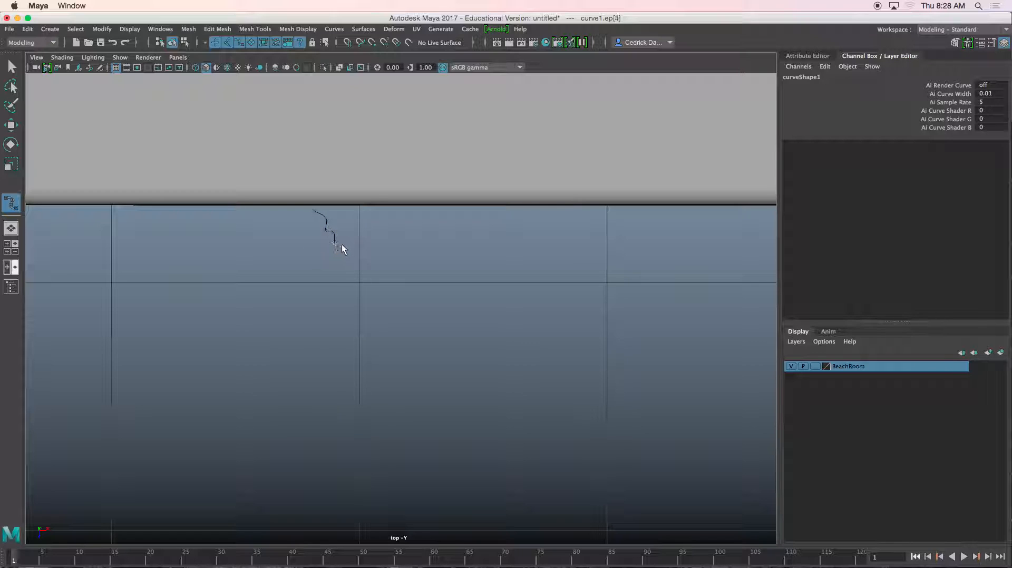
{"action": "key", "text": "r"}
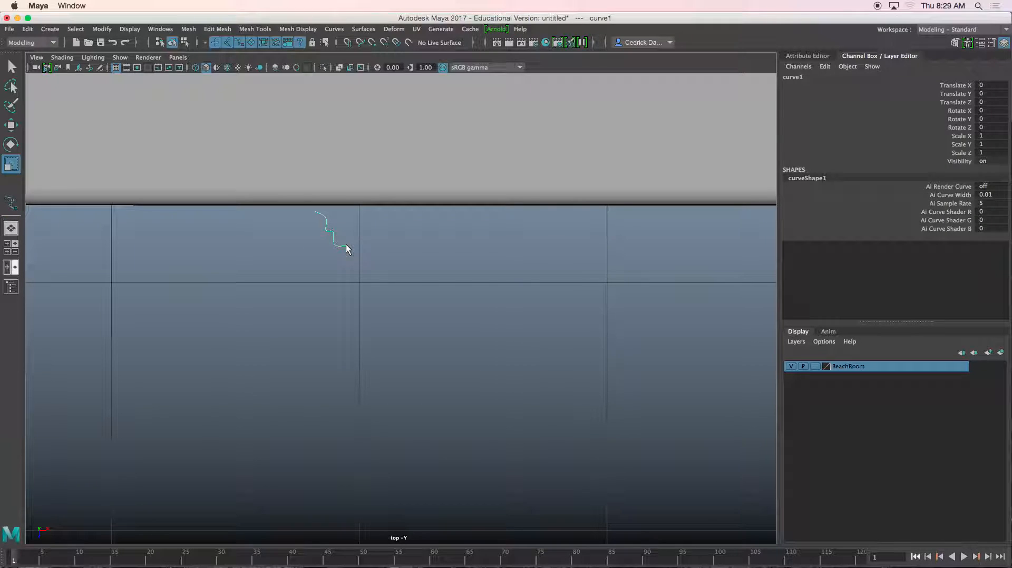
- Center the wavy profile curve's pivot and shift its first control vertex and outer group of control vertices slightly sideways to refine the profile
{"action": "left_click", "coordinate": [100, 29]}
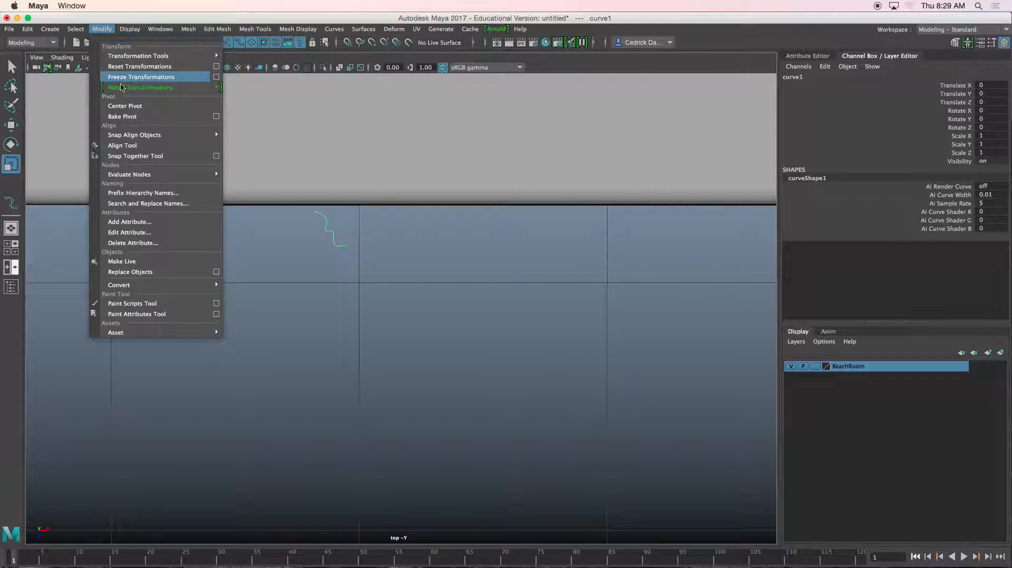
{"action": "left_click", "coordinate": [125, 105]}
{"action": "key", "text": "w"}
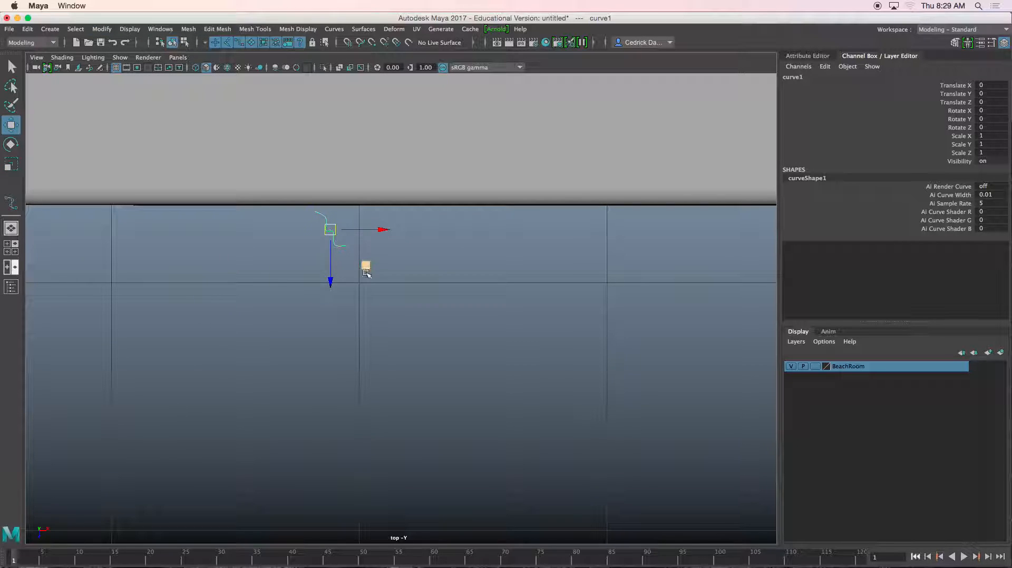
{"action": "middle_click_drag", "start_coordinate": [306, 228], "coordinate": [359, 282], "text": "alt"}
{"action": "scroll", "coordinate": [356, 277], "scroll_direction": "up", "scroll_amount": 3}
{"action": "right_click_drag", "start_coordinate": [353, 273], "coordinate": [315, 273]}
{"action": "left_click_drag", "start_coordinate": [335, 235], "coordinate": [363, 263]}
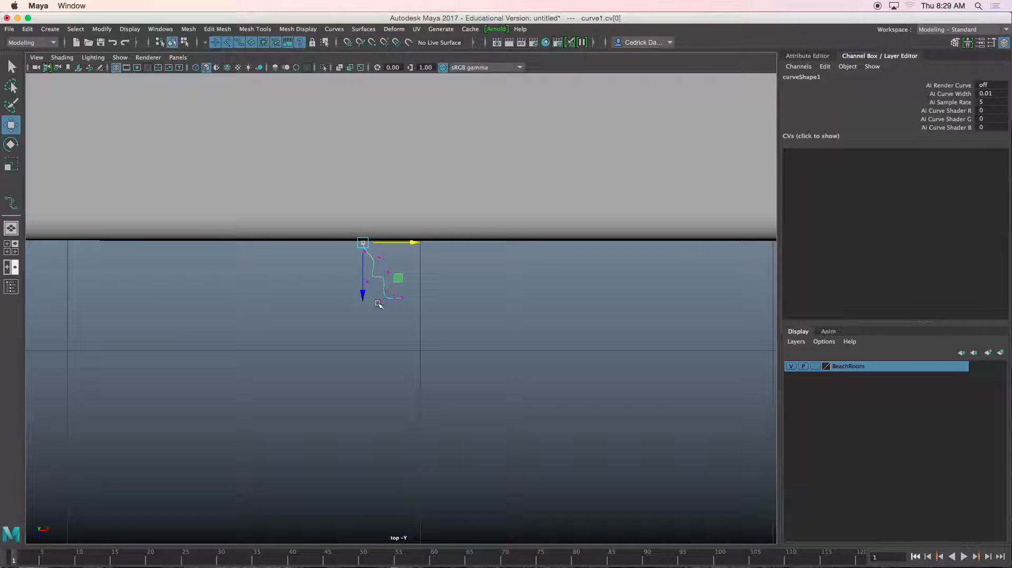
{"action": "left_click_drag", "start_coordinate": [403, 305], "coordinate": [364, 267]}
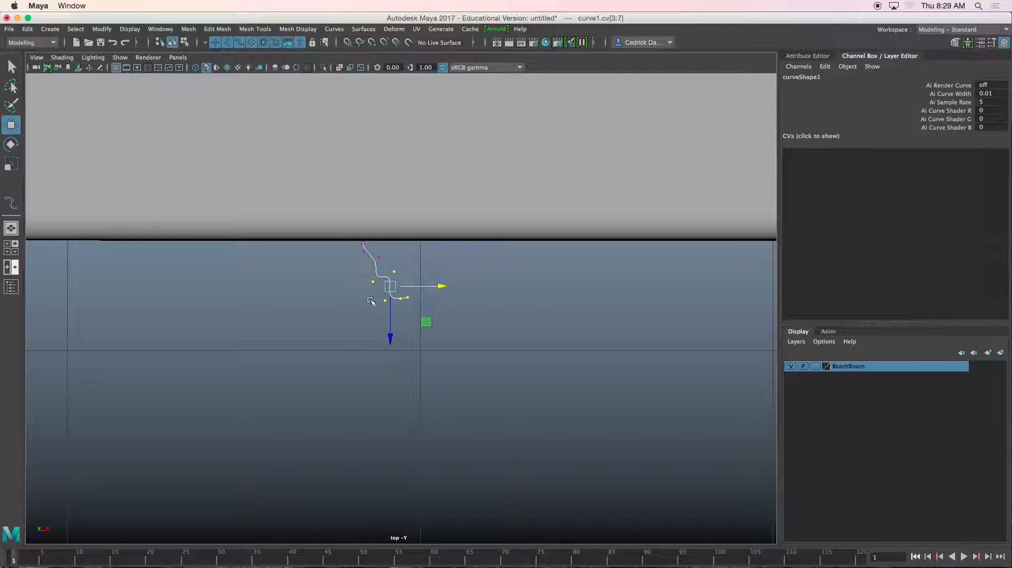
- Move the curve's pivot just beyond its outer end and revolve it 360 degrees around Z into a polygon knob with 8 segments
{"action": "right_click_drag", "start_coordinate": [378, 267], "coordinate": [402, 256]}
{"action": "left_click_drag", "start_coordinate": [378, 267], "coordinate": [469, 276]}
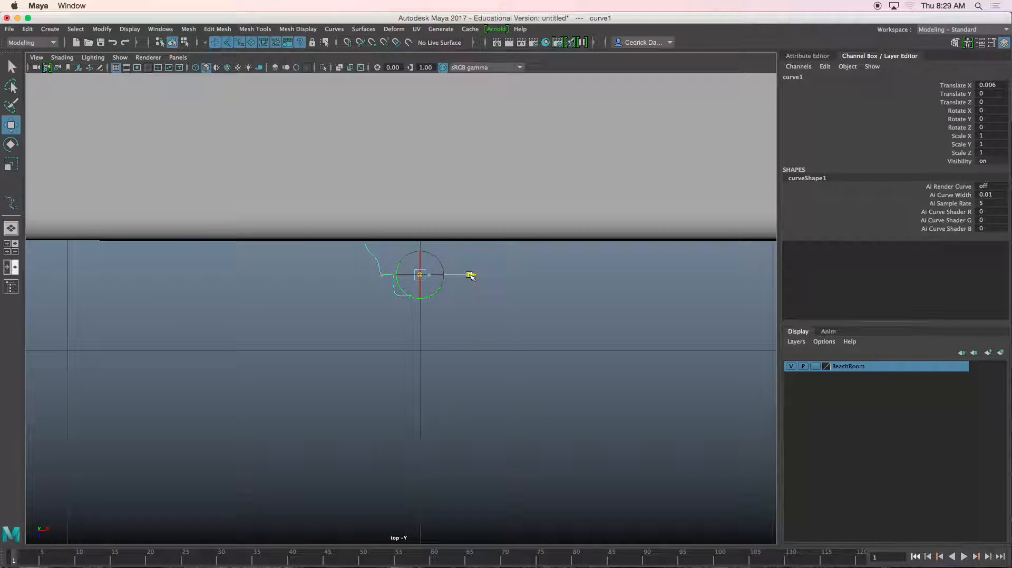
{"action": "key", "text": "d"}
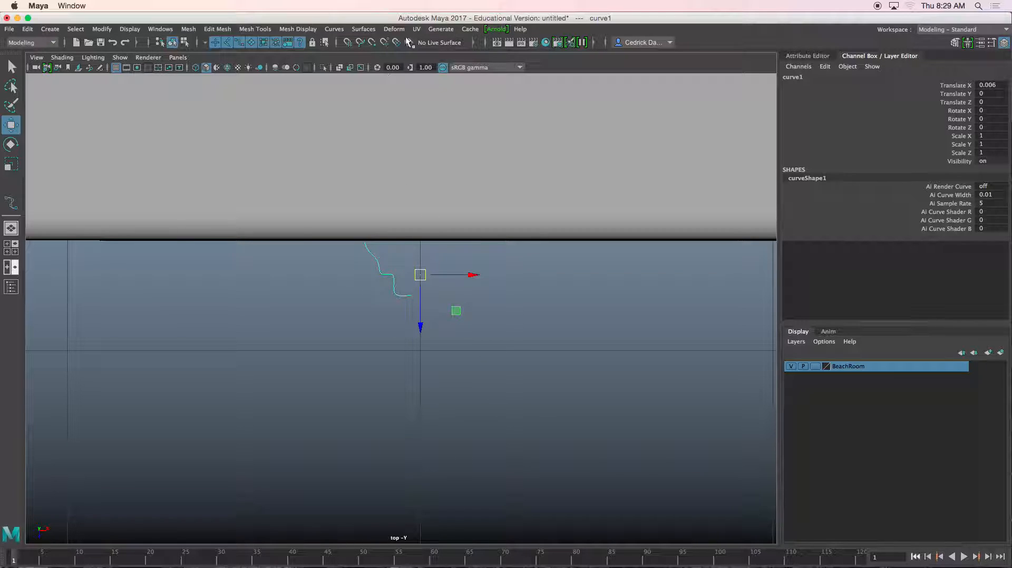
{"action": "left_click", "coordinate": [364, 29]}
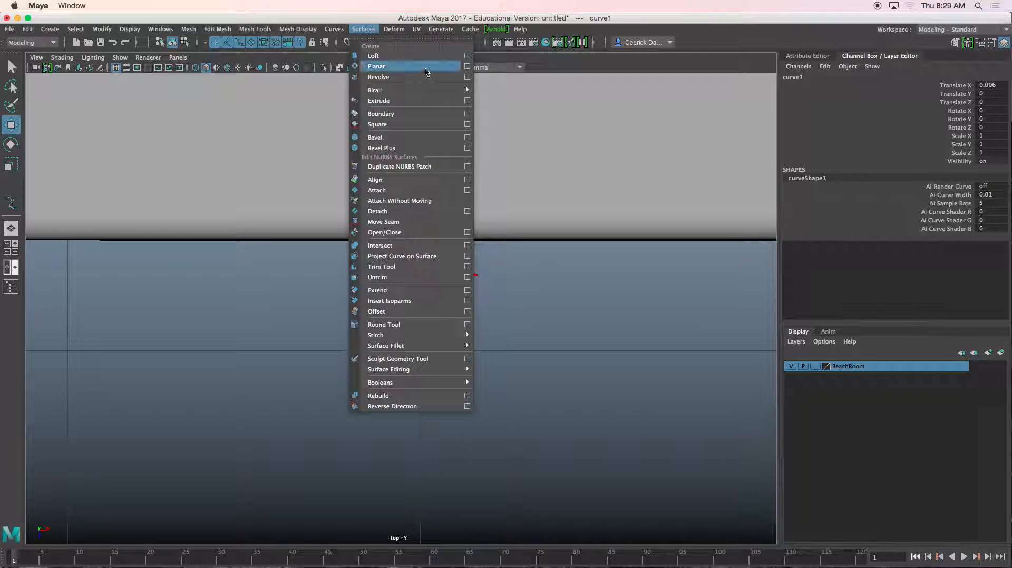
{"action": "left_click", "coordinate": [467, 77]}
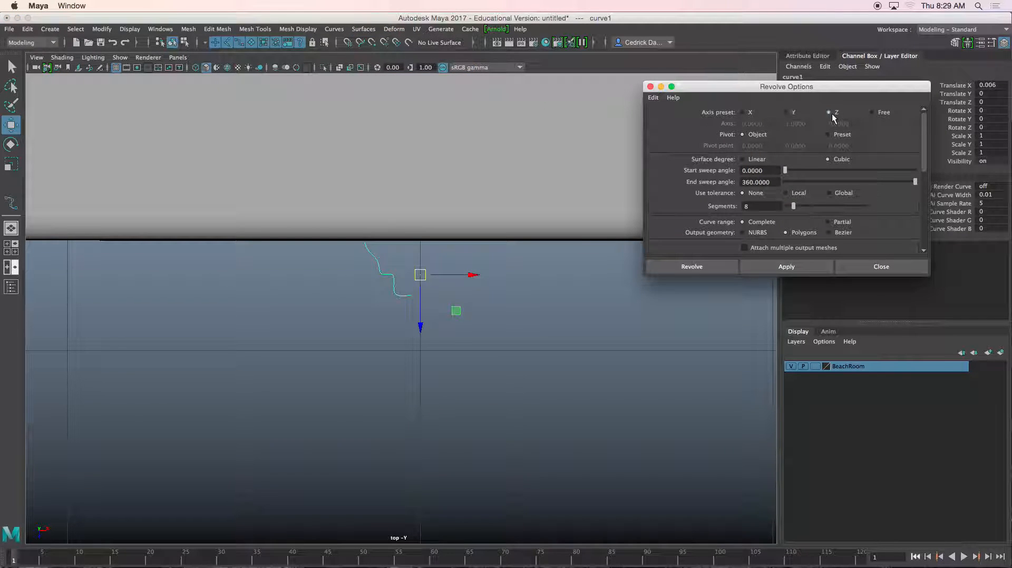
{"action": "scroll", "coordinate": [887, 208], "scroll_direction": "down", "scroll_amount": 5}
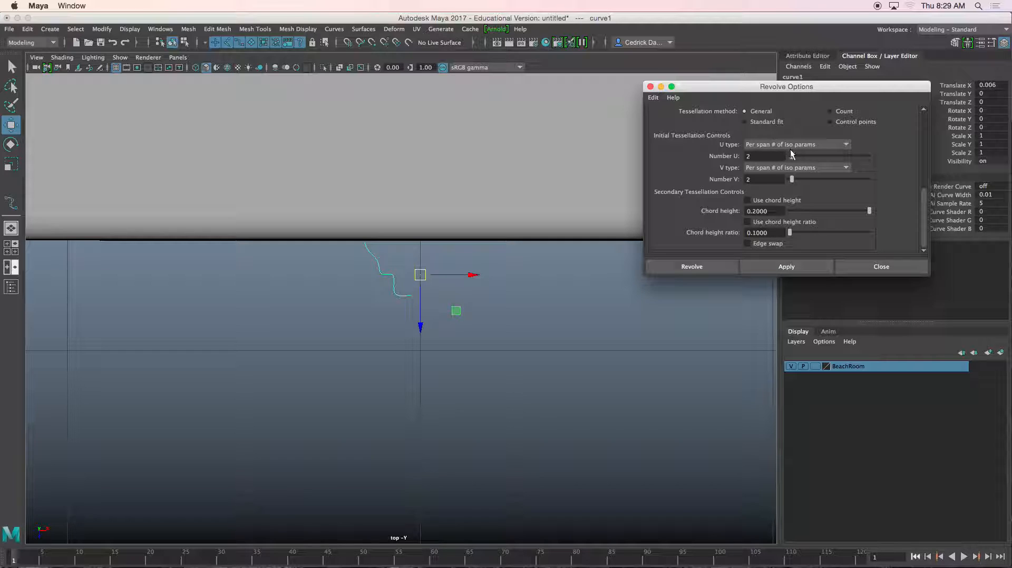
{"action": "left_click", "coordinate": [719, 268]}
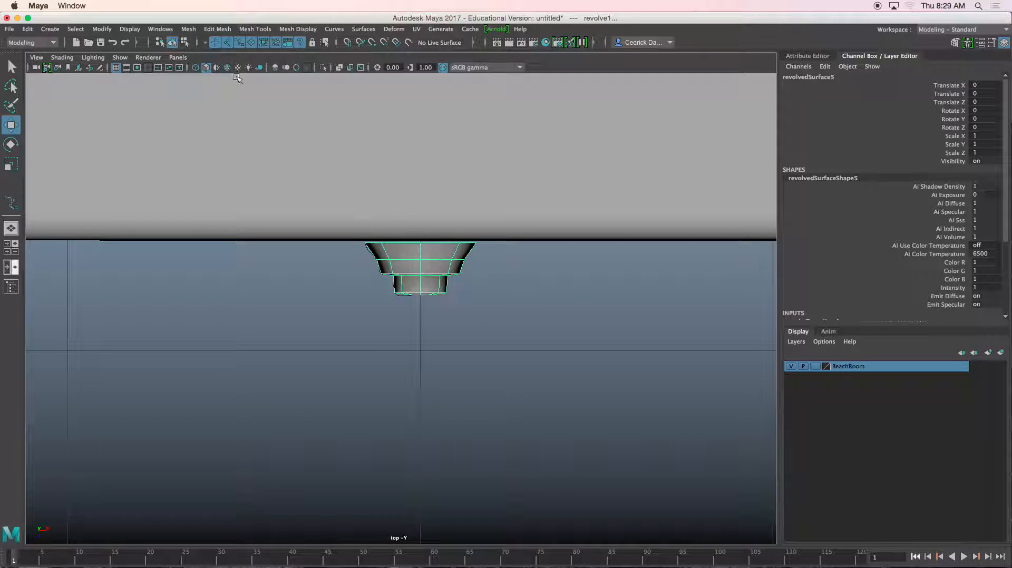
- Center the revolved knob's pivot and raise the knob to the drawer front, to Translate Y 7.077
{"action": "left_click", "coordinate": [108, 29]}
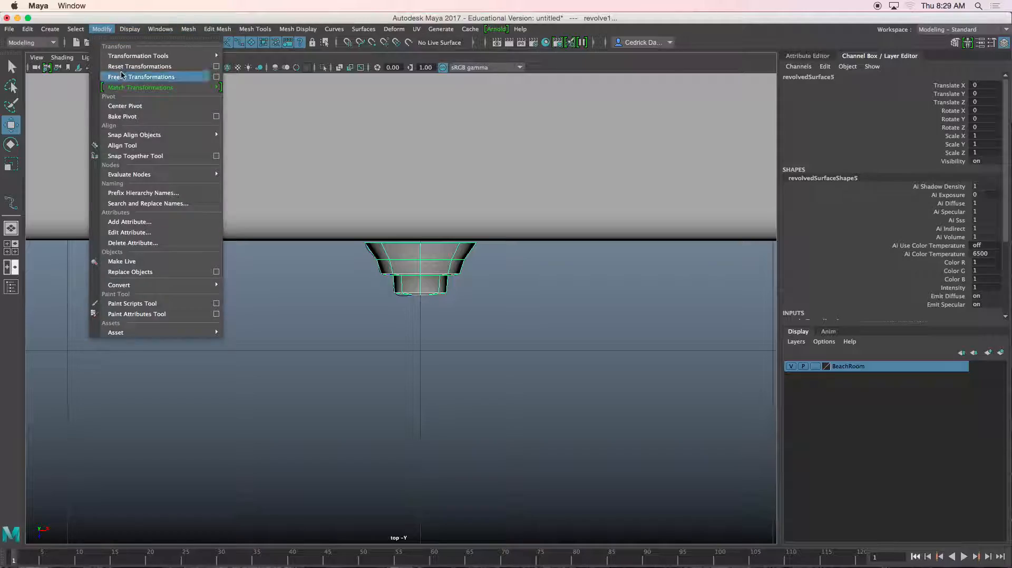
{"action": "left_click", "coordinate": [126, 105]}
{"action": "key", "text": "space"}
{"action": "key", "text": "space"}
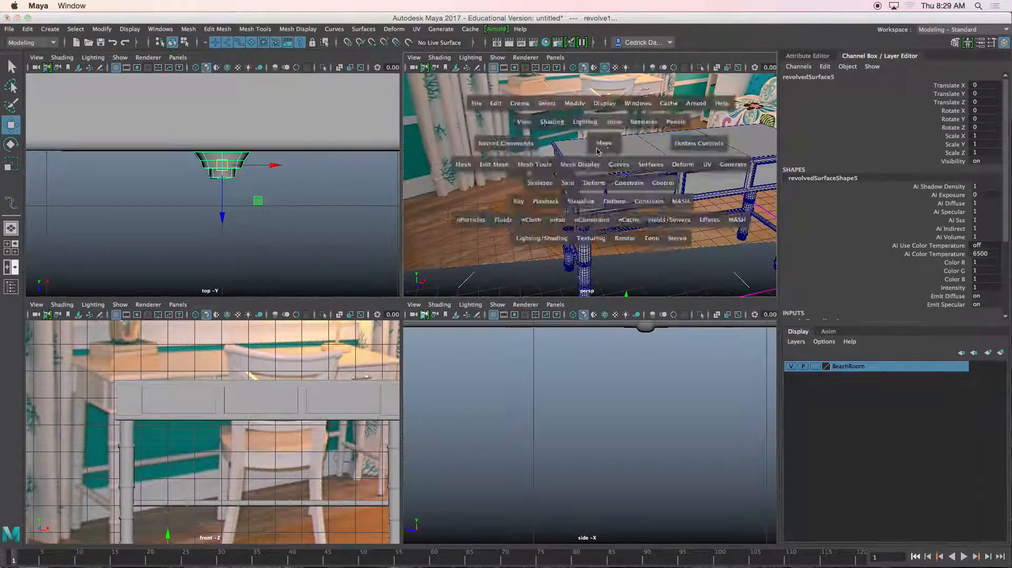
{"action": "left_click_drag", "start_coordinate": [545, 290], "coordinate": [537, 310], "text": "alt"}
{"action": "left_click_drag", "start_coordinate": [483, 454], "coordinate": [495, 198]}
{"action": "key", "text": "f"}
{"action": "left_click_drag", "start_coordinate": [488, 293], "coordinate": [513, 350], "text": "alt"}
{"action": "scroll", "coordinate": [445, 343], "scroll_direction": "down", "scroll_amount": 6}
- Extrude the edge loop around the knob's wide rim facing the drawer front
{"action": "right_click", "coordinate": [399, 266]}
{"action": "right_click_drag", "start_coordinate": [399, 264], "coordinate": [397, 241]}
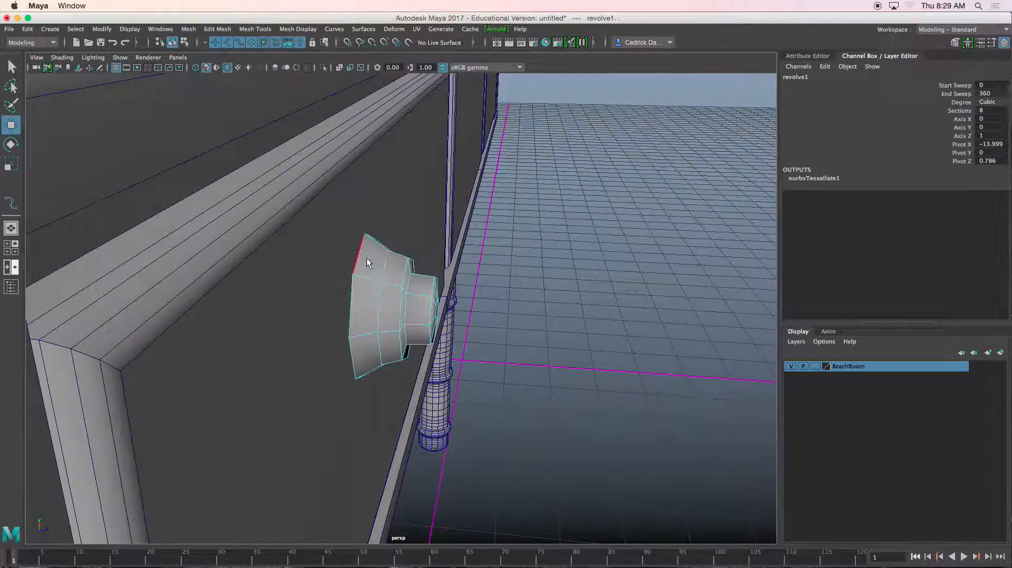
{"action": "double_click", "coordinate": [364, 253]}
{"action": "left_click_drag", "start_coordinate": [381, 298], "coordinate": [388, 280], "text": "alt"}
{"action": "key", "text": "ctrl+e"}
{"action": "key", "text": "w"}
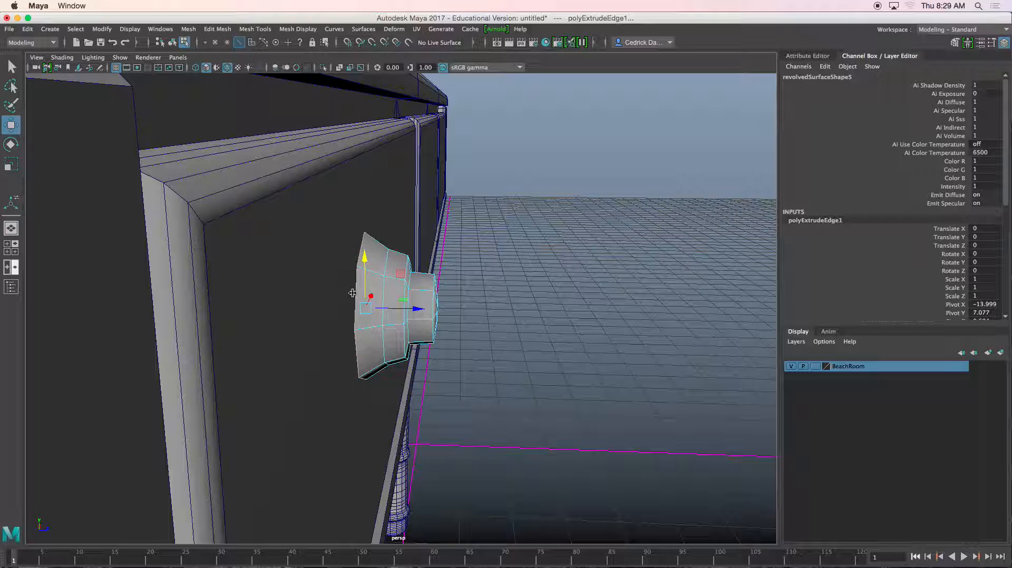
{"action": "right_click_drag", "start_coordinate": [384, 264], "coordinate": [428, 250]}
{"action": "left_click_drag", "start_coordinate": [428, 252], "coordinate": [353, 293], "text": "alt"}
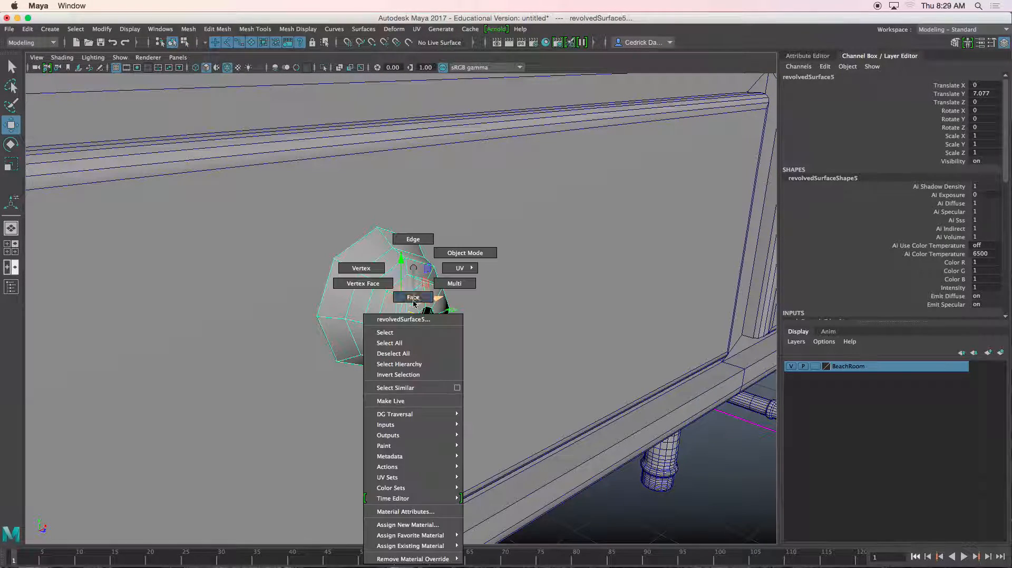
- Extrude the edge loop at the knob's narrow front end outward into a short stem
{"action": "right_click_drag", "start_coordinate": [413, 301], "coordinate": [413, 274]}
{"action": "left_click_drag", "start_coordinate": [416, 285], "coordinate": [395, 289], "text": "alt"}
{"action": "scroll", "coordinate": [429, 311], "scroll_direction": "up", "scroll_amount": 3}
{"action": "double_click", "coordinate": [436, 312]}
{"action": "left_click_drag", "start_coordinate": [436, 315], "coordinate": [406, 360], "text": "alt"}
{"action": "key", "text": "ctrl+e"}
{"action": "scroll", "coordinate": [406, 345], "scroll_direction": "down", "scroll_amount": 3}
{"action": "key", "text": "w"}
- Turn the stem's end loop and extrude it sideways along the drawer front into a straight half handle bar
{"action": "left_click_drag", "start_coordinate": [414, 412], "coordinate": [465, 323], "text": "alt"}
{"action": "key", "text": "e"}
{"action": "key", "text": "ctrl+e"}
{"action": "key", "text": "r"}
{"action": "scroll", "coordinate": [445, 336], "scroll_direction": "up", "scroll_amount": 3}
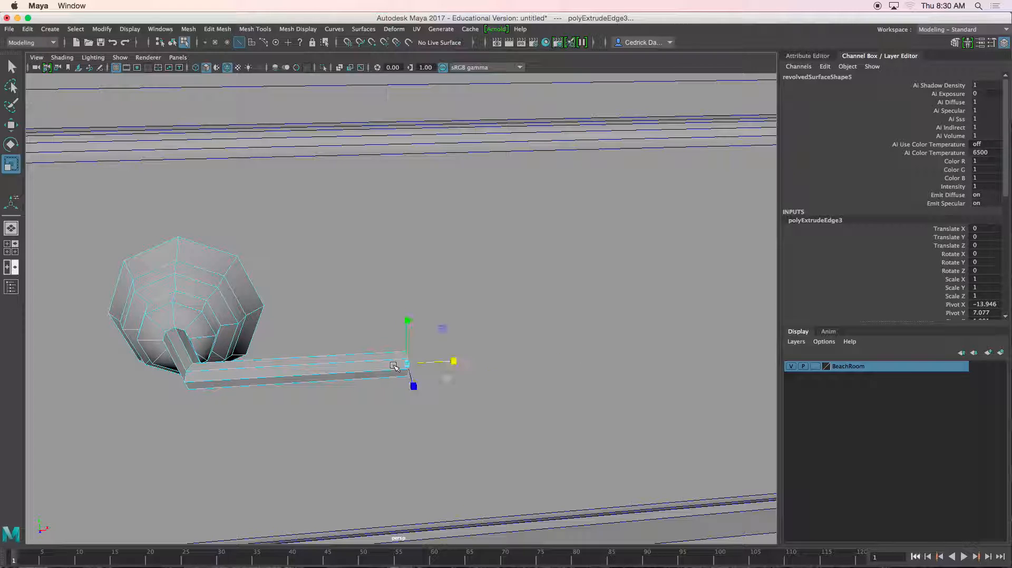
{"action": "right_click_drag", "start_coordinate": [208, 299], "coordinate": [258, 254]}
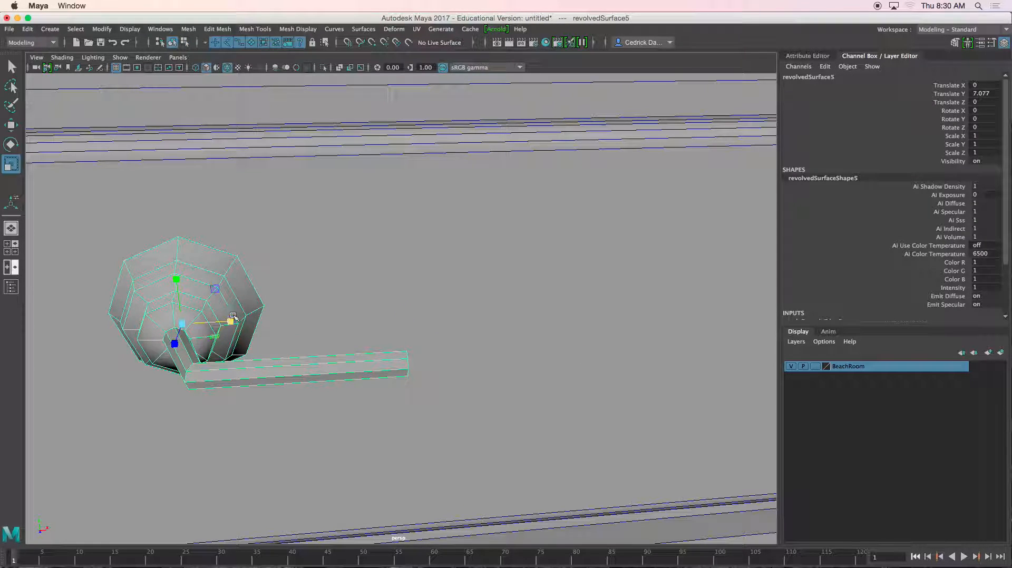
- Move the half handle's pivot to the bar's free end, duplicate the piece and mirror the copy with Scale X -1
{"action": "left_click_drag", "start_coordinate": [231, 326], "coordinate": [265, 328], "text": "alt"}
{"action": "key", "text": "w"}
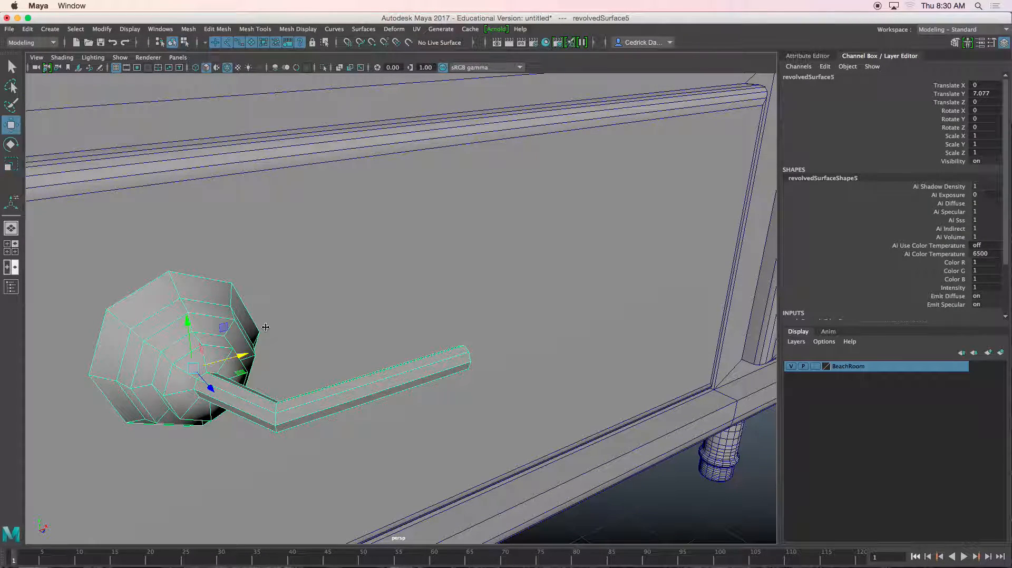
{"action": "key", "text": "d"}
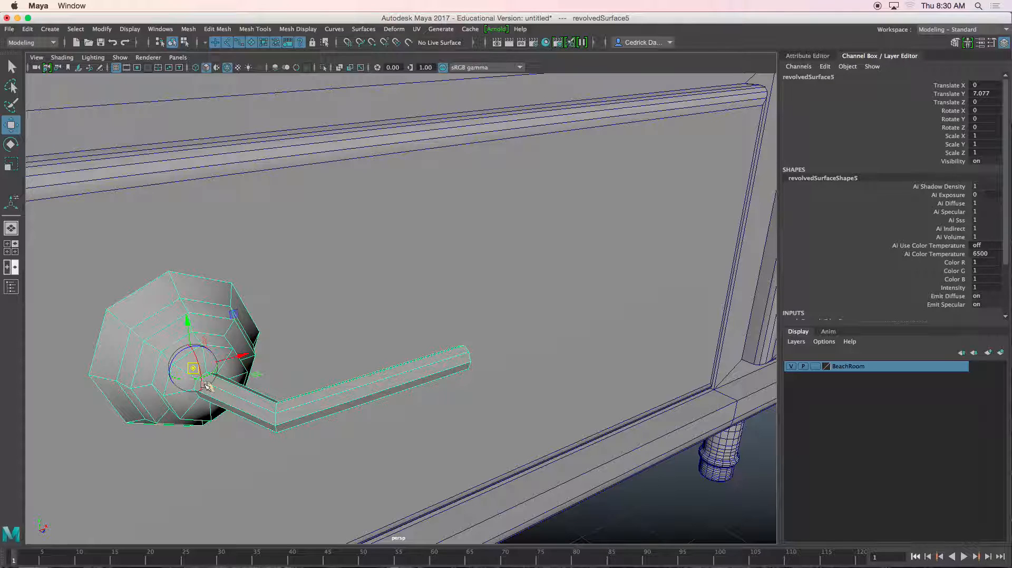
{"action": "left_click_drag", "start_coordinate": [192, 370], "coordinate": [440, 345]}
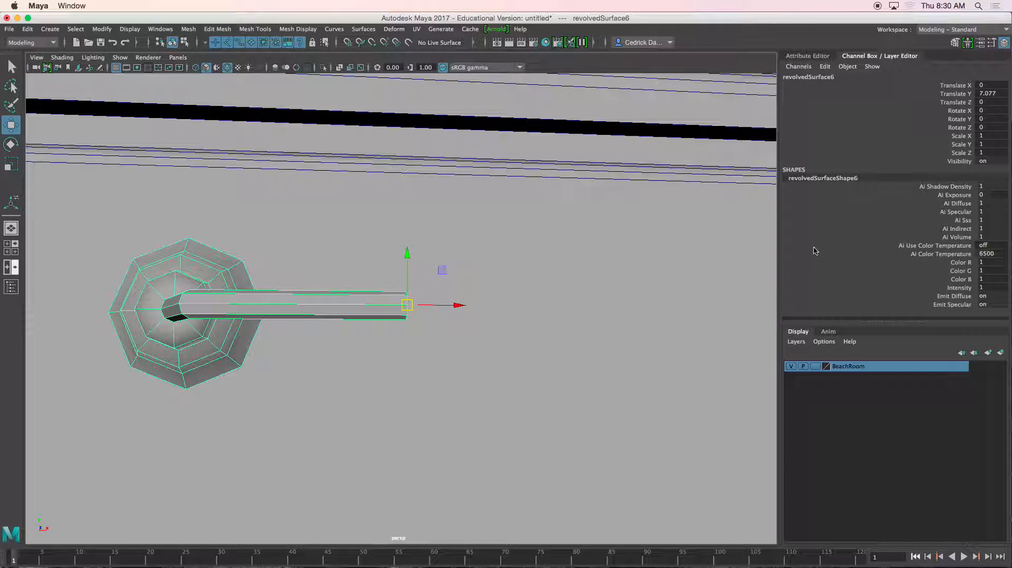
{"action": "left_click", "coordinate": [993, 136]}
{"action": "type", "text": "-1"}
{"action": "key", "text": "Return"}
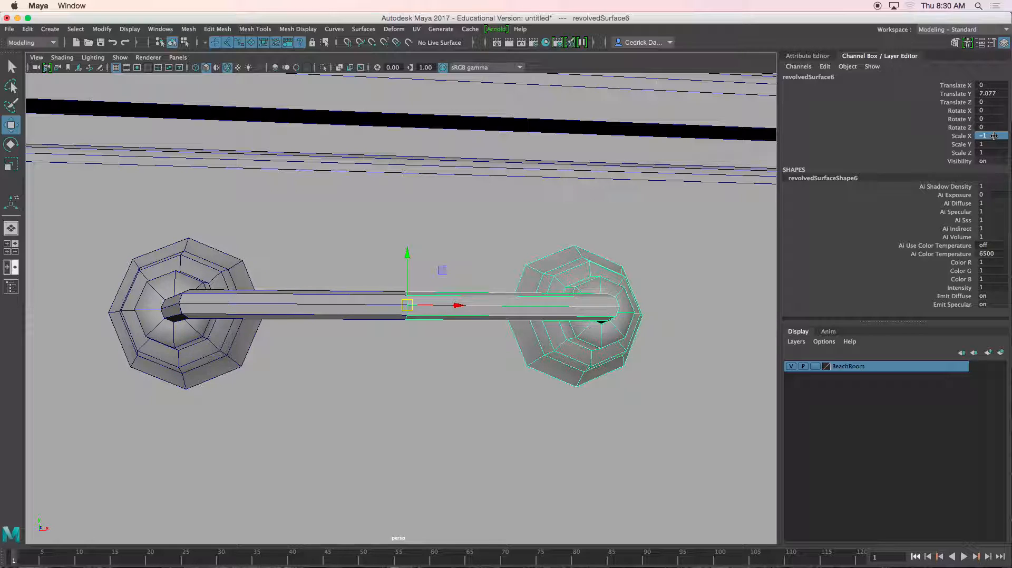
- Combine the two handle halves into one mesh
{"action": "left_click", "coordinate": [324, 302], "text": "shift"}
{"action": "left_click_drag", "start_coordinate": [324, 303], "coordinate": [332, 348], "text": "alt"}
{"action": "scroll", "coordinate": [331, 348], "scroll_direction": "down", "scroll_amount": 5}
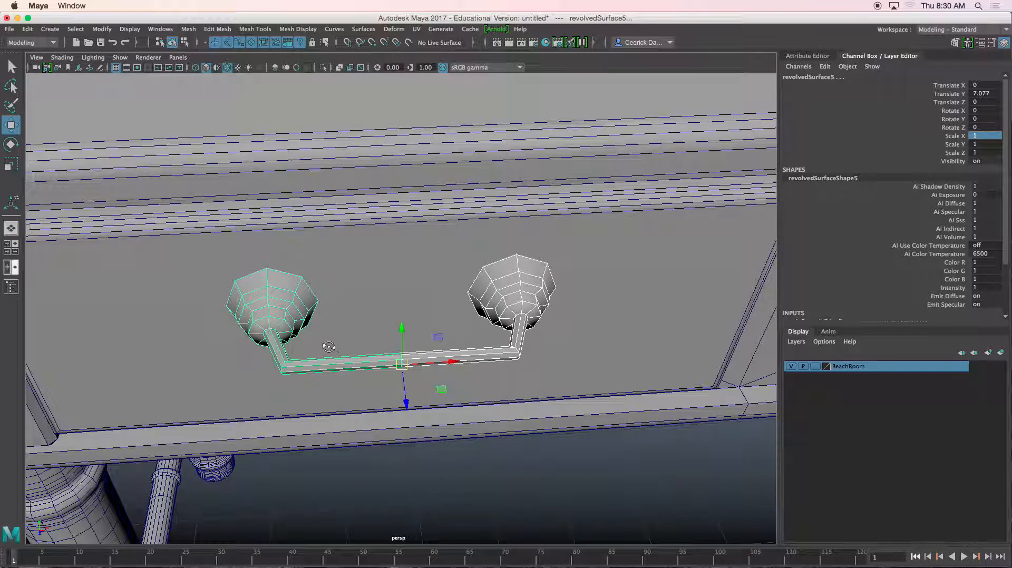
{"action": "left_click", "coordinate": [196, 30]}
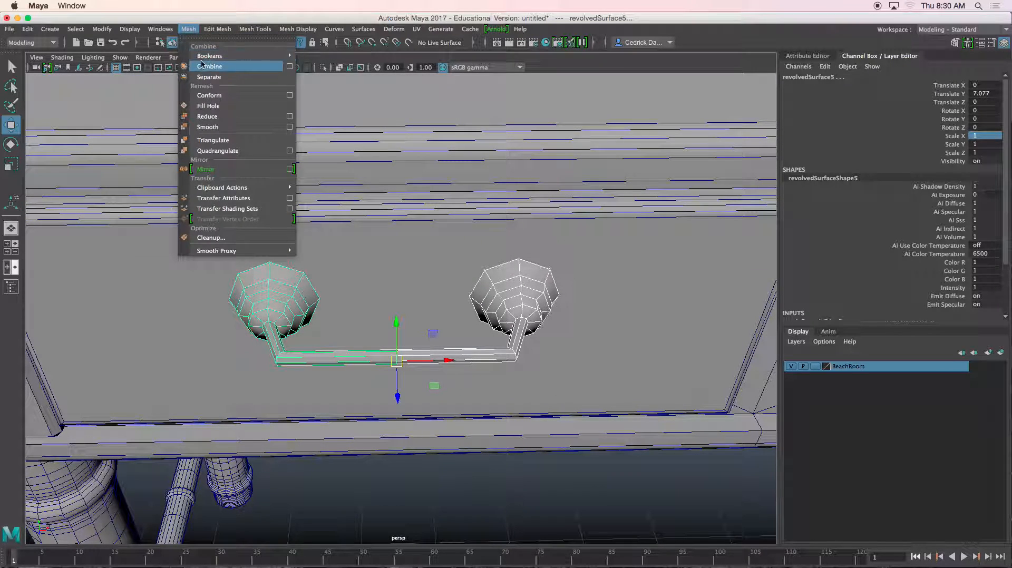
{"action": "left_click", "coordinate": [206, 64]}
- Merge the combined handle's vertices and display the handle with smooth mesh preview
{"action": "key", "text": "e"}
{"action": "left_click", "coordinate": [217, 29]}
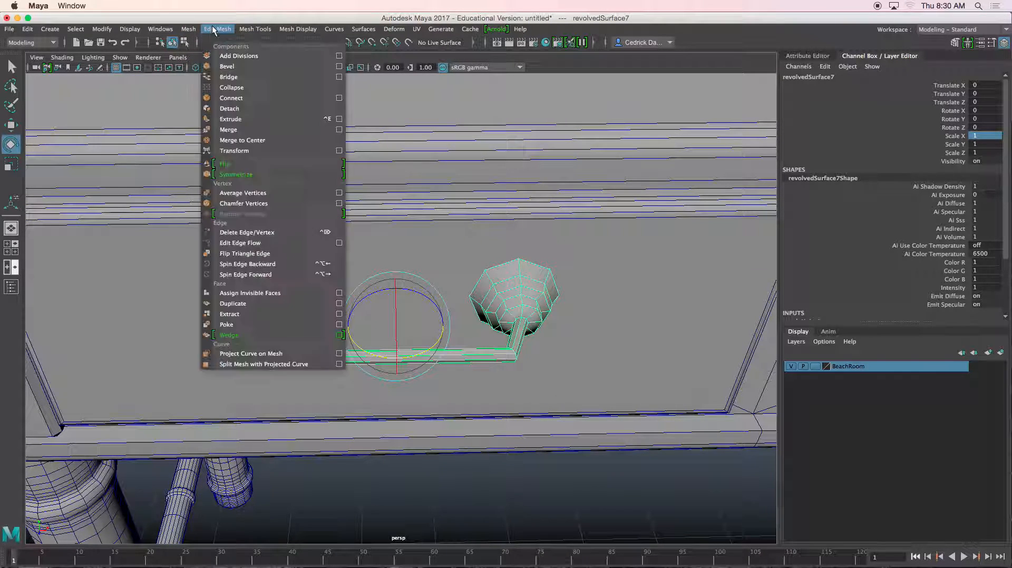
{"action": "left_click", "coordinate": [230, 130]}
{"action": "right_click_drag", "start_coordinate": [287, 311], "coordinate": [340, 253]}
{"action": "key", "text": "3"}
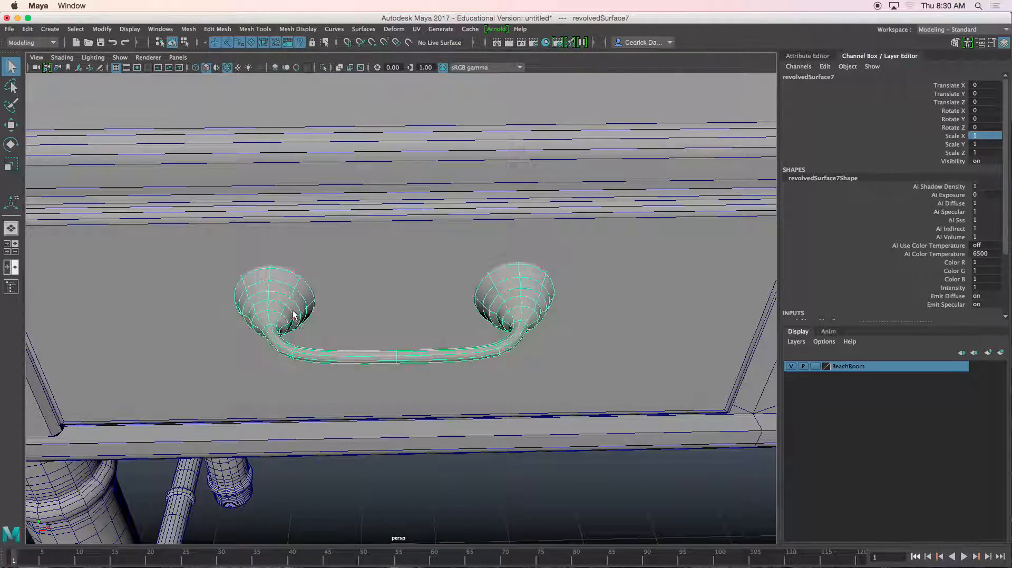
{"action": "mouse_move", "coordinate": [331, 356]}
{"action": "left_mouse_down", "text": "alt"}
{"action": "mouse_move", "coordinate": [207, 331]}
{"action": "mouse_move", "coordinate": [304, 339]}
{"action": "mouse_move", "coordinate": [340, 323]}
{"action": "mouse_move", "coordinate": [363, 354]}
{"action": "mouse_move", "coordinate": [345, 358]}
{"action": "left_mouse_up", "text": "alt"}
- In the front view, center the handle on the left drawer front and place a duplicate on the middle drawer at Translate X 3.146
{"action": "key", "text": "w"}
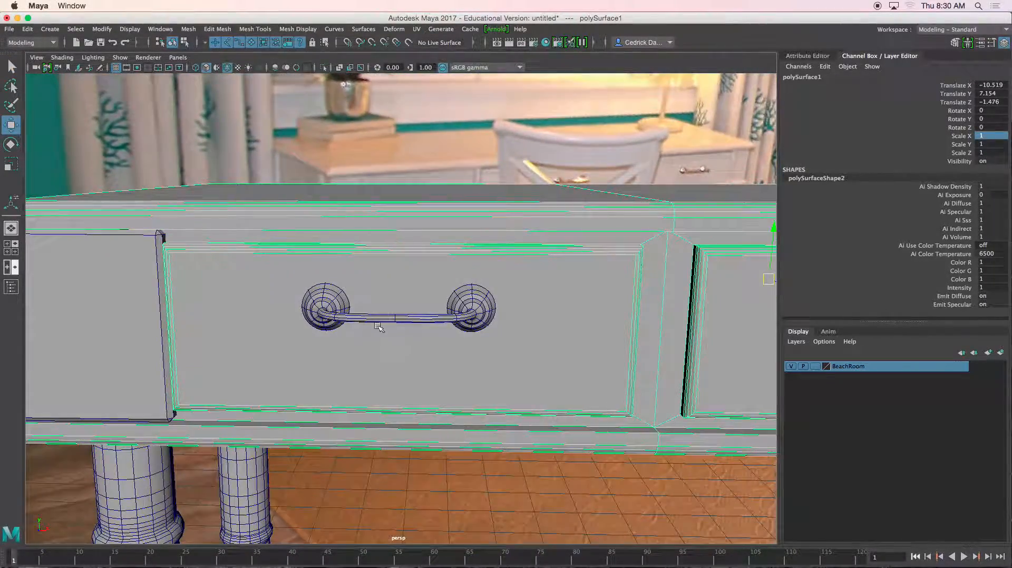
{"action": "key", "text": "space"}
{"action": "key", "text": "space"}
{"action": "scroll", "coordinate": [372, 406], "scroll_direction": "up", "scroll_amount": 5}
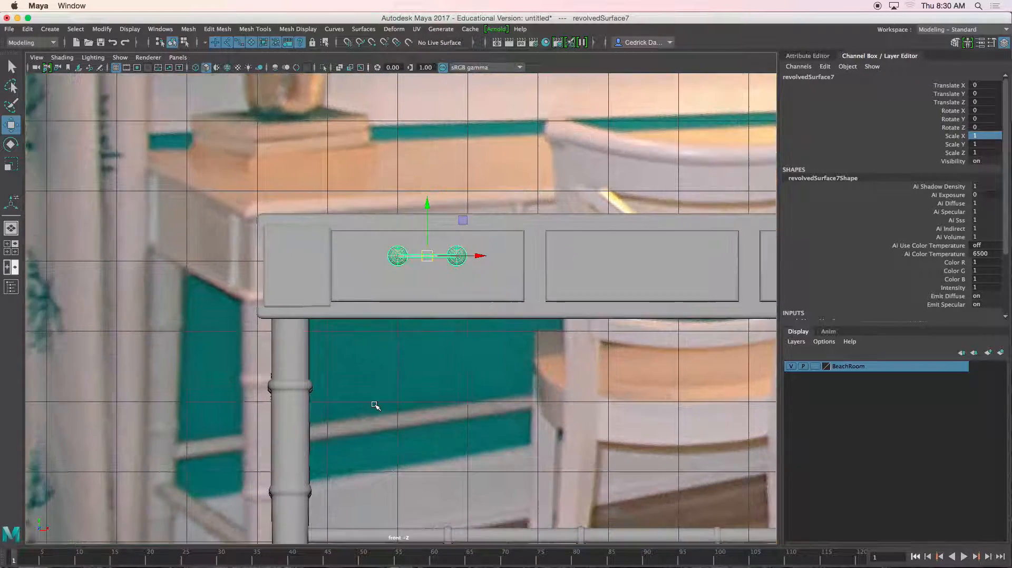
{"action": "scroll", "coordinate": [422, 314], "scroll_direction": "up", "scroll_amount": 3}
{"action": "left_click_drag", "start_coordinate": [358, 305], "coordinate": [478, 314]}
- Duplicate the middle drawer's handle and move the copy onto the right drawer front, to Translate X 6.258
{"action": "scroll", "coordinate": [384, 328], "scroll_direction": "down", "scroll_amount": 4}
{"action": "key", "text": "ctrl+d"}
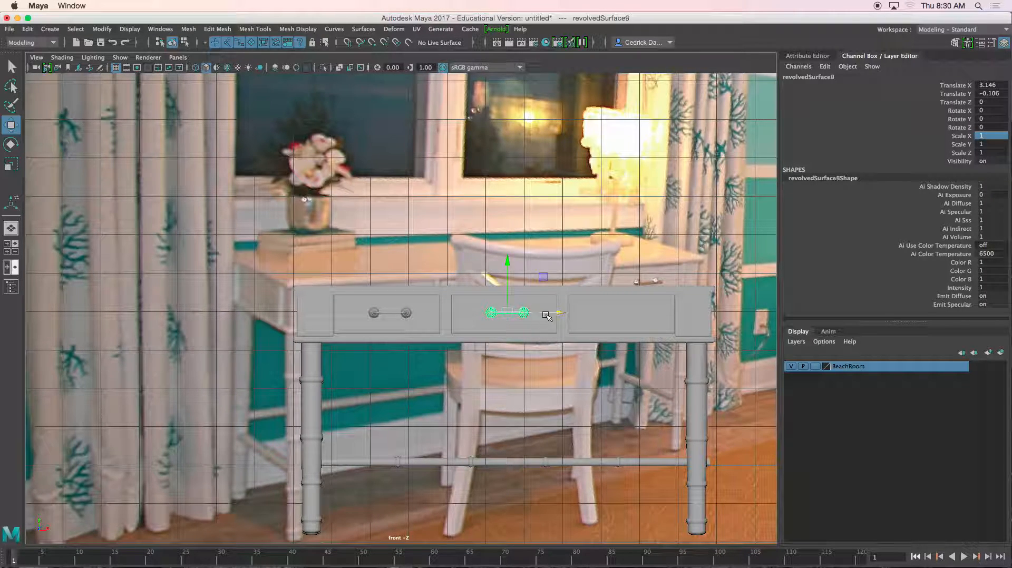
{"action": "left_click_drag", "start_coordinate": [548, 314], "coordinate": [652, 314]}
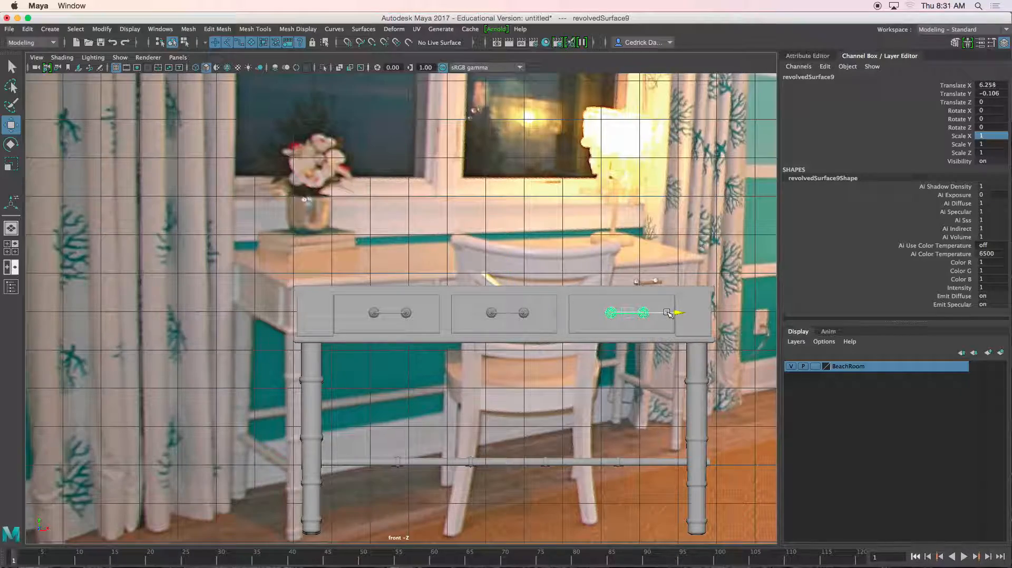
- View the desk with its handles in the perspective view and select the whole StudyTable group
{"action": "key", "text": "space"}
{"action": "key", "text": "space"}
{"action": "scroll", "coordinate": [537, 206], "scroll_direction": "down", "scroll_amount": 5}
{"action": "left_click_drag", "start_coordinate": [448, 213], "coordinate": [501, 249], "text": "alt"}
{"action": "left_click", "coordinate": [501, 250]}
{"action": "scroll", "coordinate": [501, 250], "scroll_direction": "down", "scroll_amount": 3}
{"action": "key", "text": "Up"}
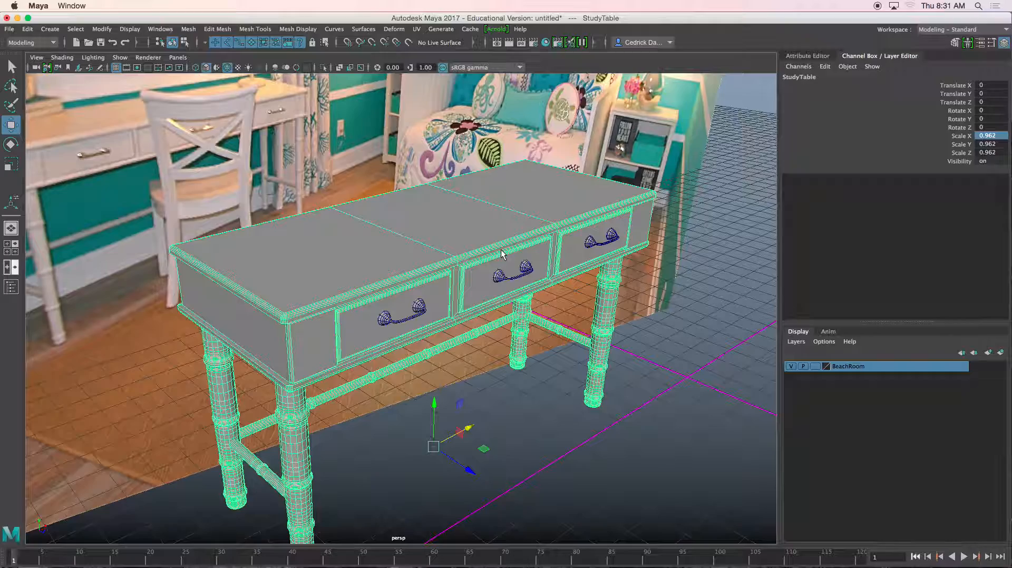
- Parent the three drawer handles, revolvedSurface7 to revolvedSurface9, under the StudyTable group in the Outliner
{"action": "left_click_drag", "start_coordinate": [435, 308], "coordinate": [270, 164], "text": "alt"}
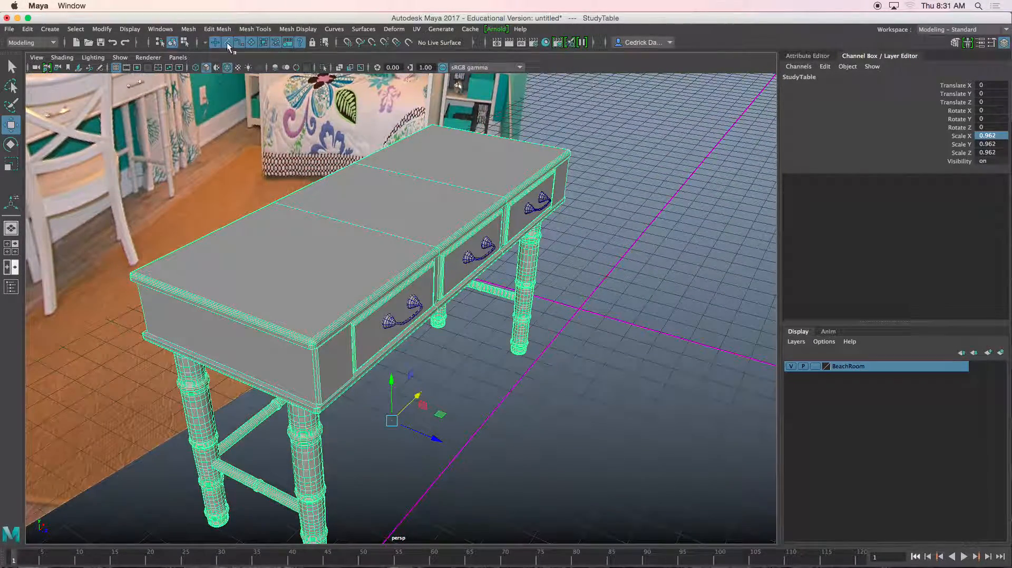
{"action": "left_click", "coordinate": [160, 29]}
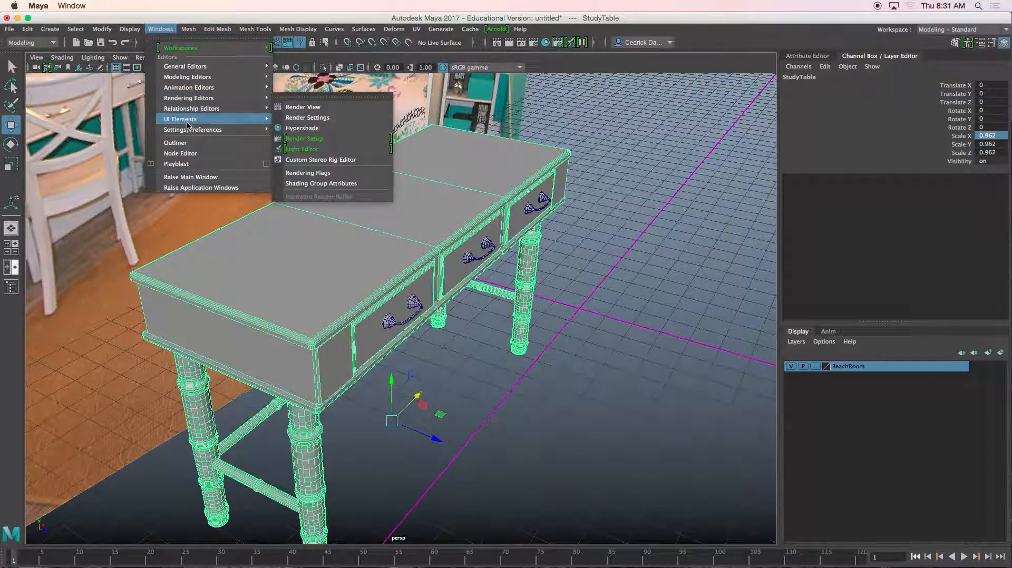
{"action": "left_click", "coordinate": [179, 146]}
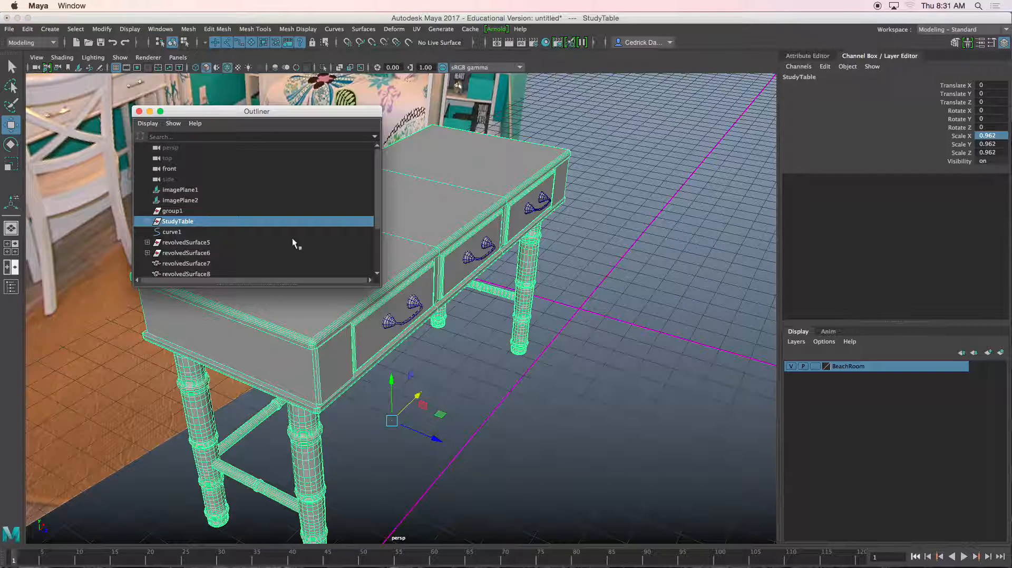
{"action": "left_click_drag", "start_coordinate": [308, 108], "coordinate": [732, 109]}
{"action": "left_click_drag", "start_coordinate": [804, 284], "coordinate": [794, 429]}
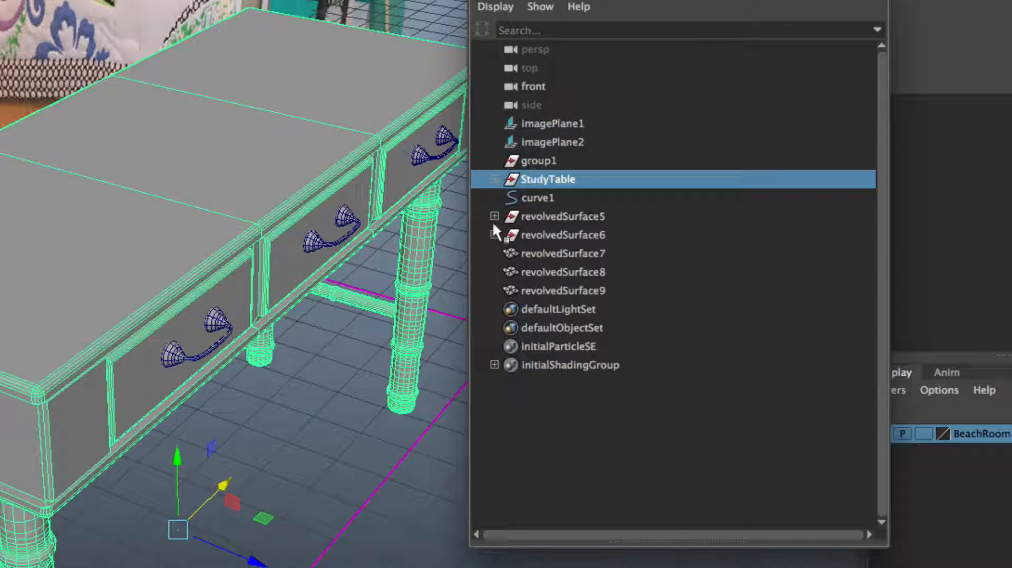
{"action": "left_click", "coordinate": [219, 319]}
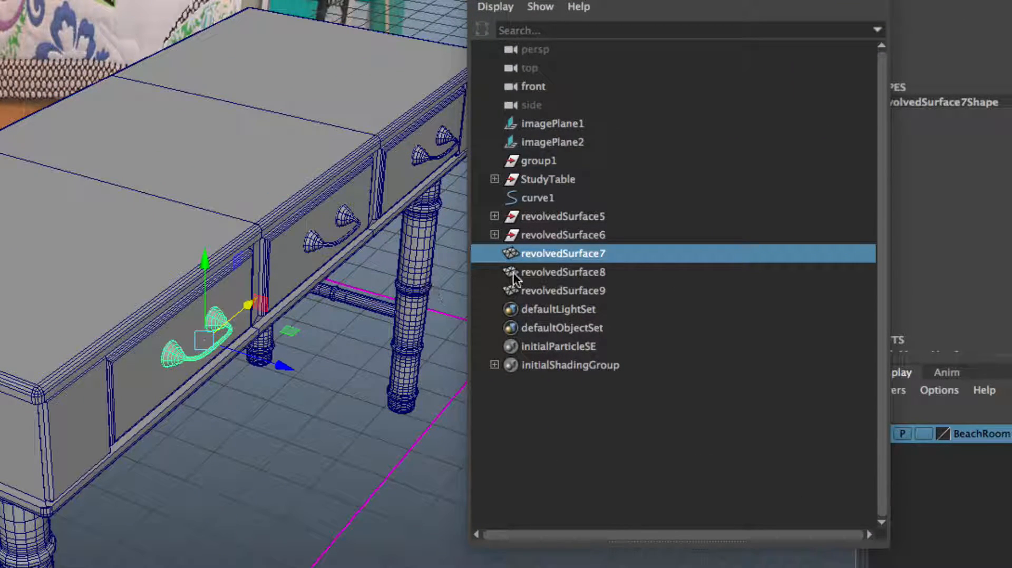
{"action": "left_click", "coordinate": [530, 285]}
{"action": "left_click", "coordinate": [533, 252], "text": "shift"}
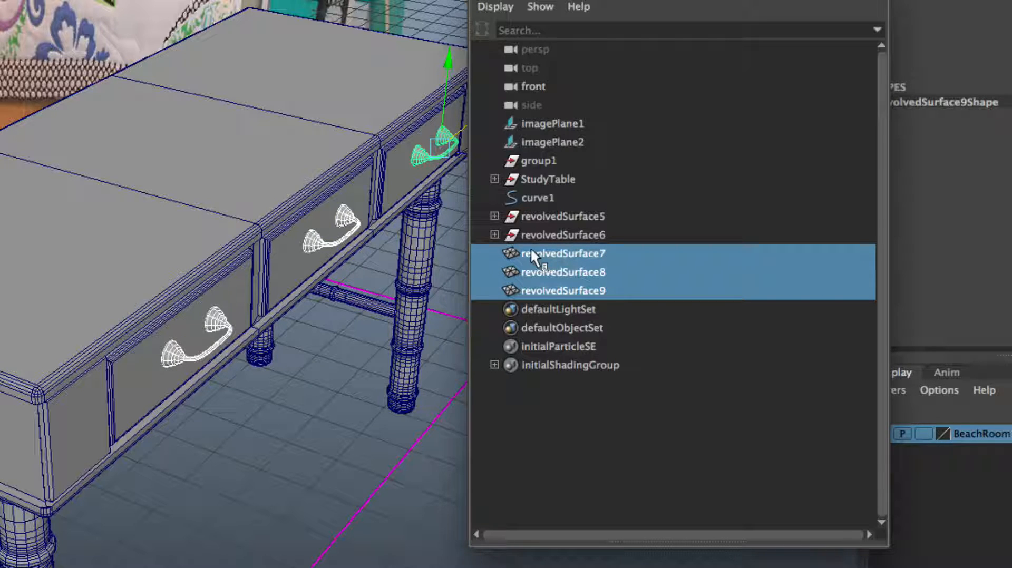
{"action": "middle_click_drag", "start_coordinate": [524, 254], "coordinate": [543, 180]}
{"action": "left_click", "coordinate": [540, 176]}
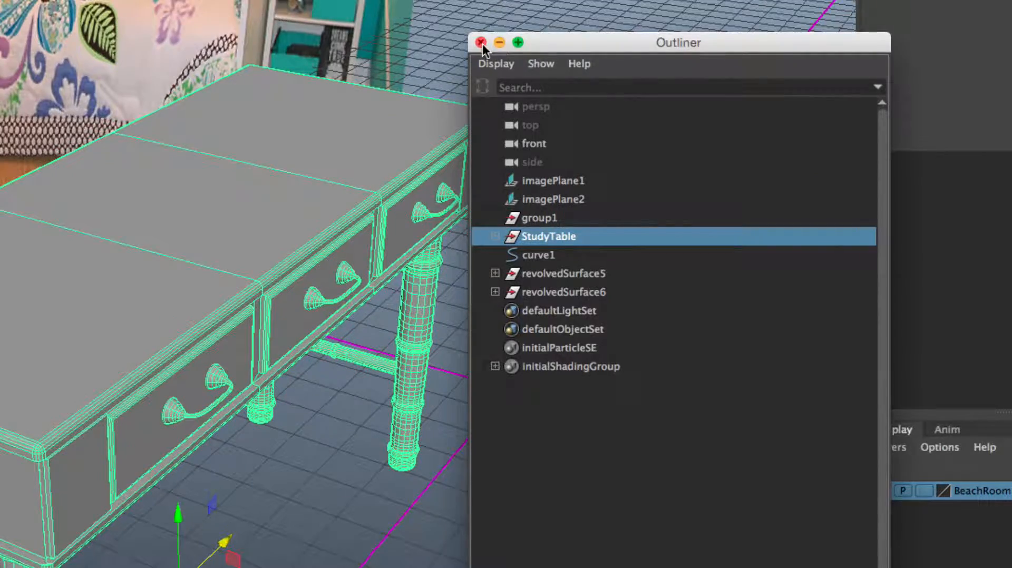
{"action": "left_click", "coordinate": [481, 42]}
- Scale the StudyTable group uniformly together with its handles, and deselect it
{"action": "left_click_drag", "start_coordinate": [519, 277], "coordinate": [485, 261], "text": "alt"}
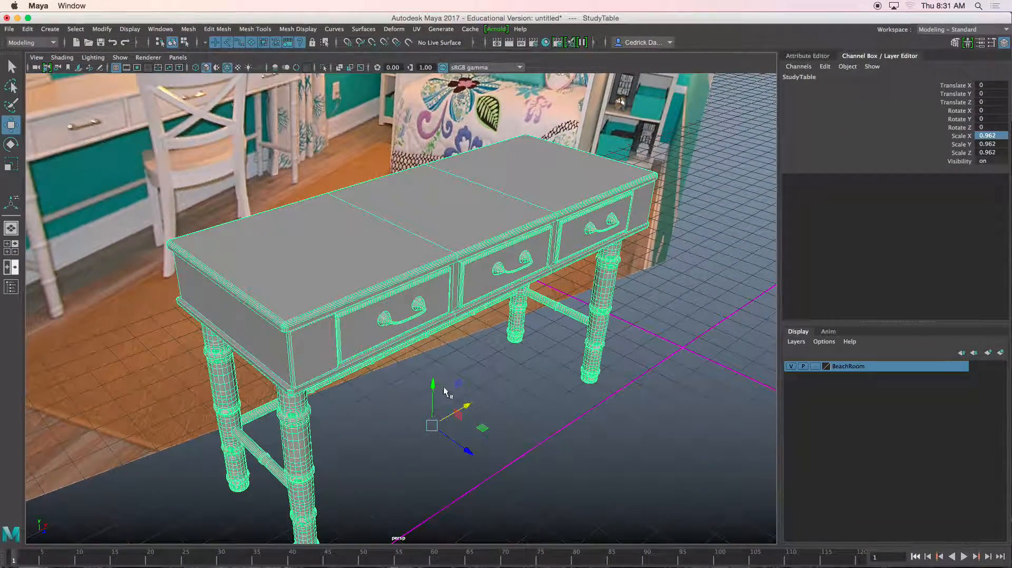
{"action": "key", "text": "r"}
{"action": "left_click_drag", "start_coordinate": [432, 426], "coordinate": [452, 414]}
{"action": "left_click", "coordinate": [562, 399]}
{"action": "left_click_drag", "start_coordinate": [562, 399], "coordinate": [517, 268], "text": "alt"}
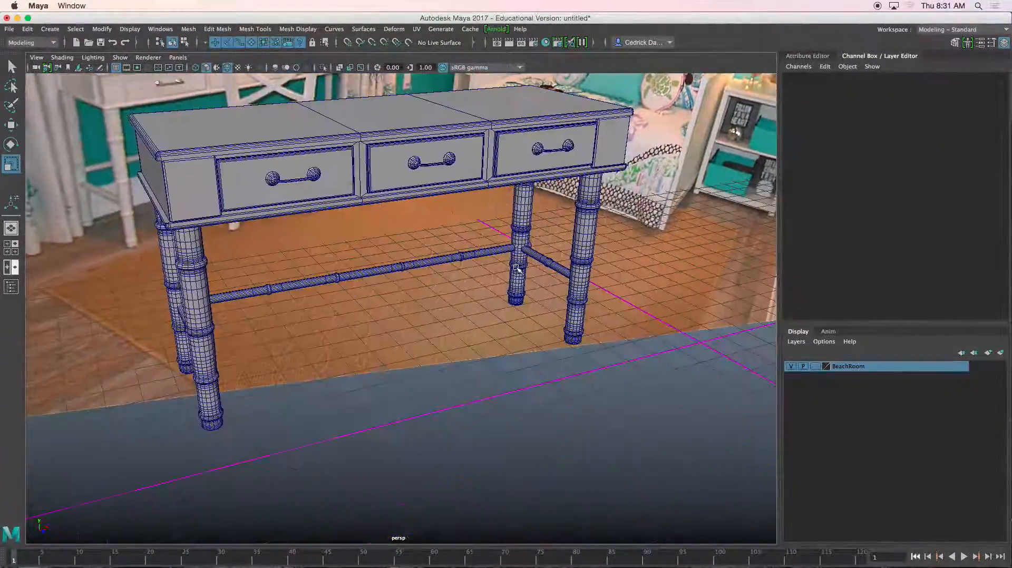